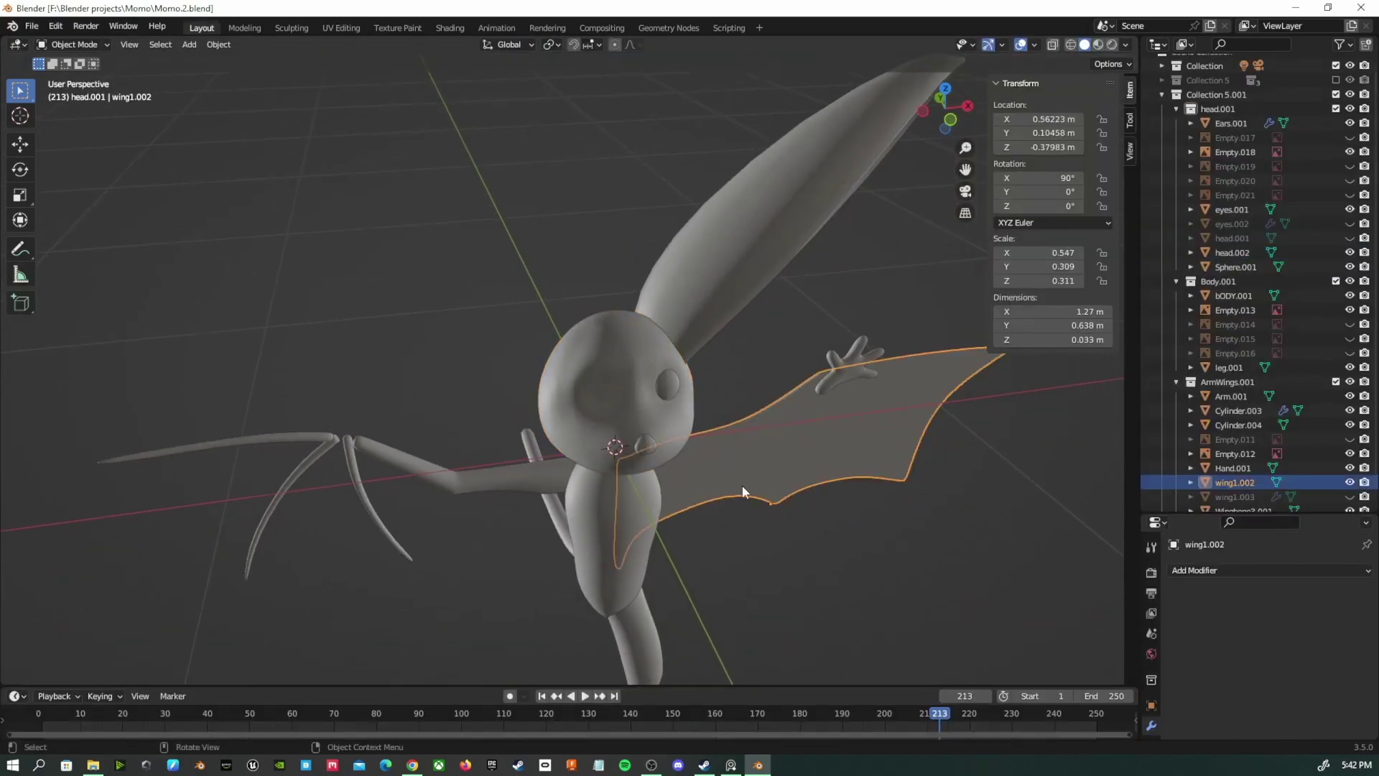
Unwrap the whole wing membrane with Smart UV Project
click(343, 28)
key(ctrl+l)
right_click(902, 406)
key(Escape)
key(u)
click(902, 406)
click(923, 529)
scroll(461, 279, up, 5)
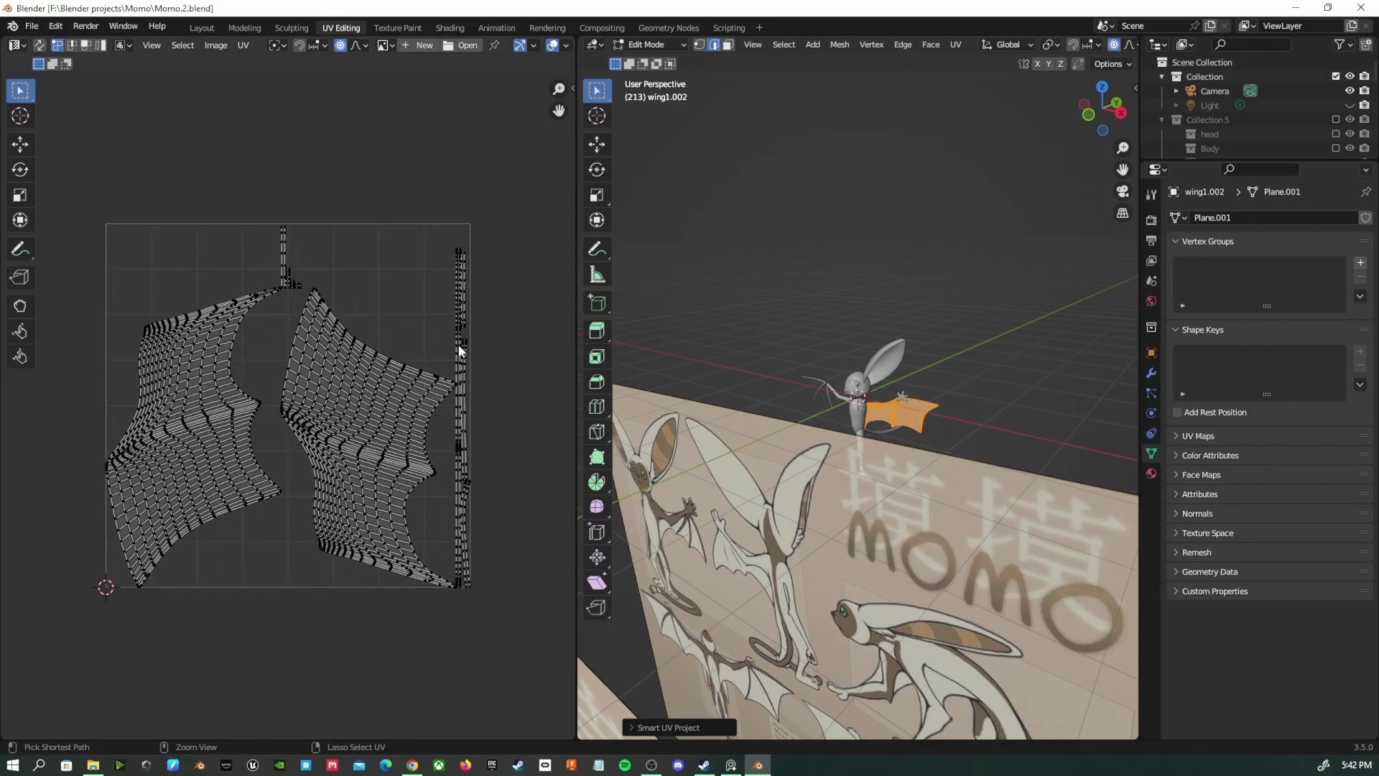
ctrl+middle_drag(462, 279, 456, 301)
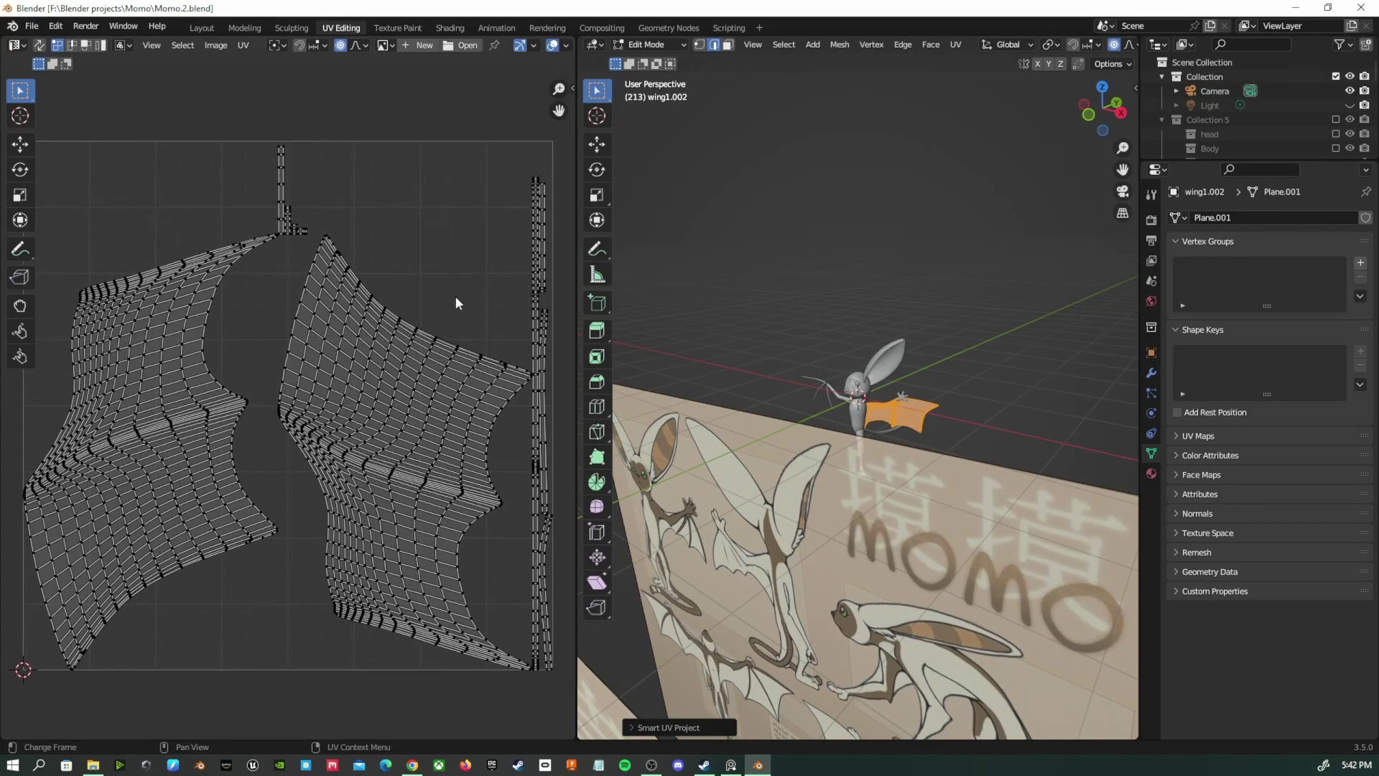
Unwrap the character's entire body mesh with Smart UV Project
click(295, 28)
click(203, 27)
click(640, 549)
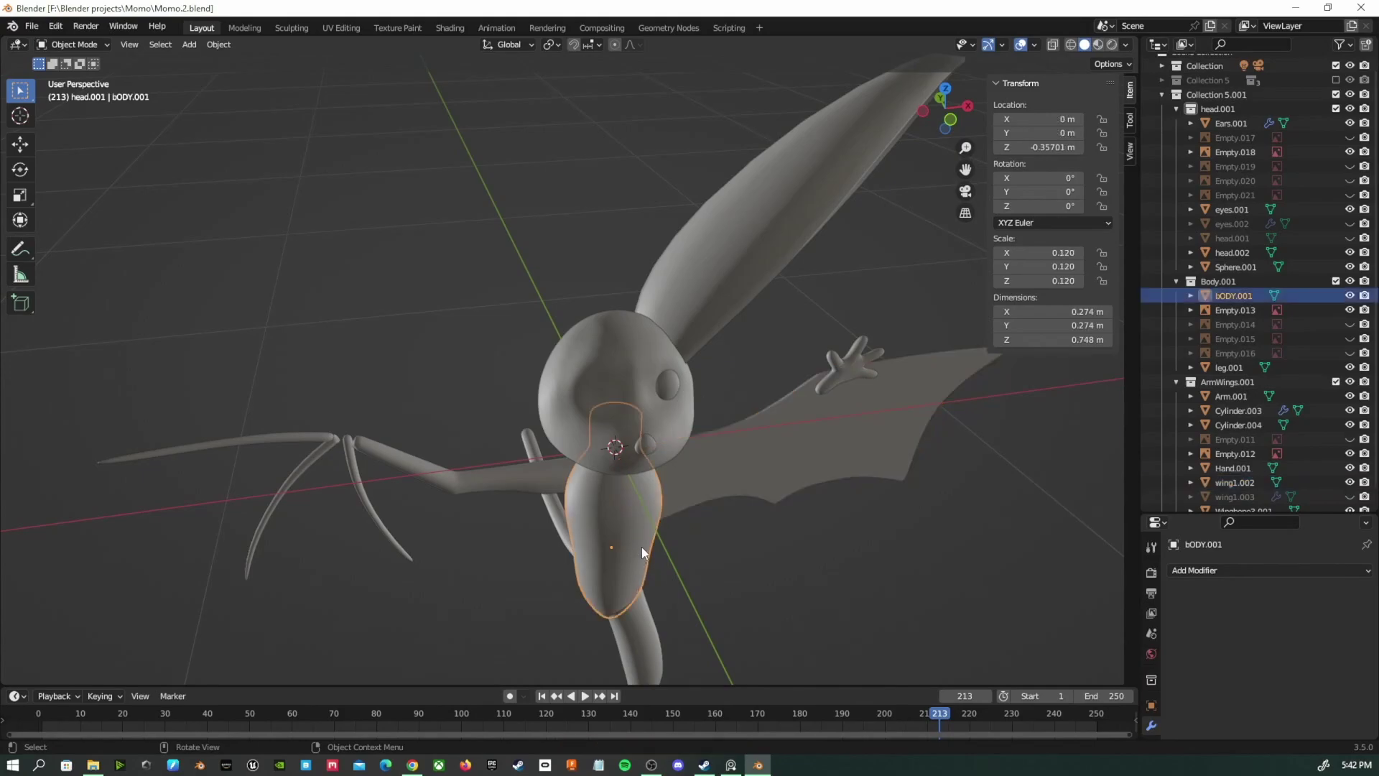
click(341, 27)
key(ctrl+l)
key(u)
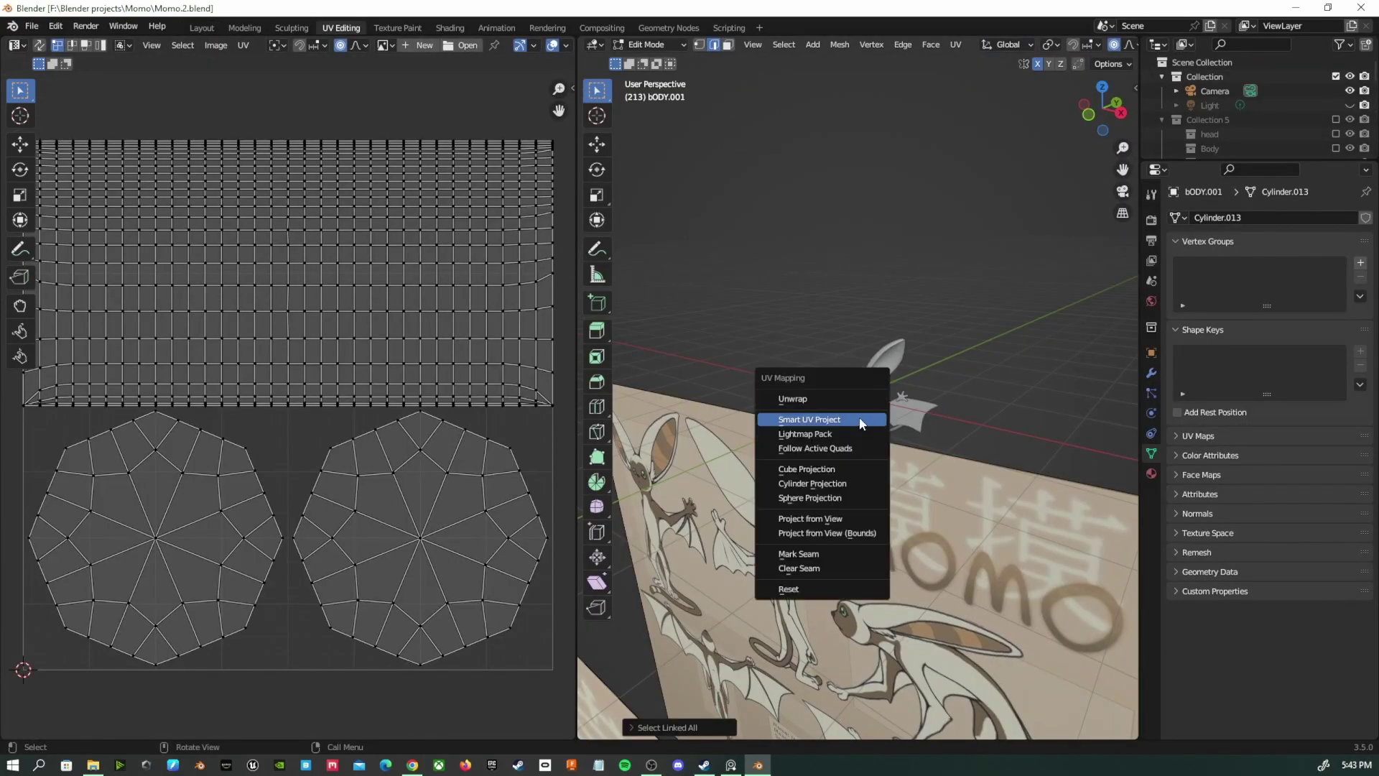
click(858, 420)
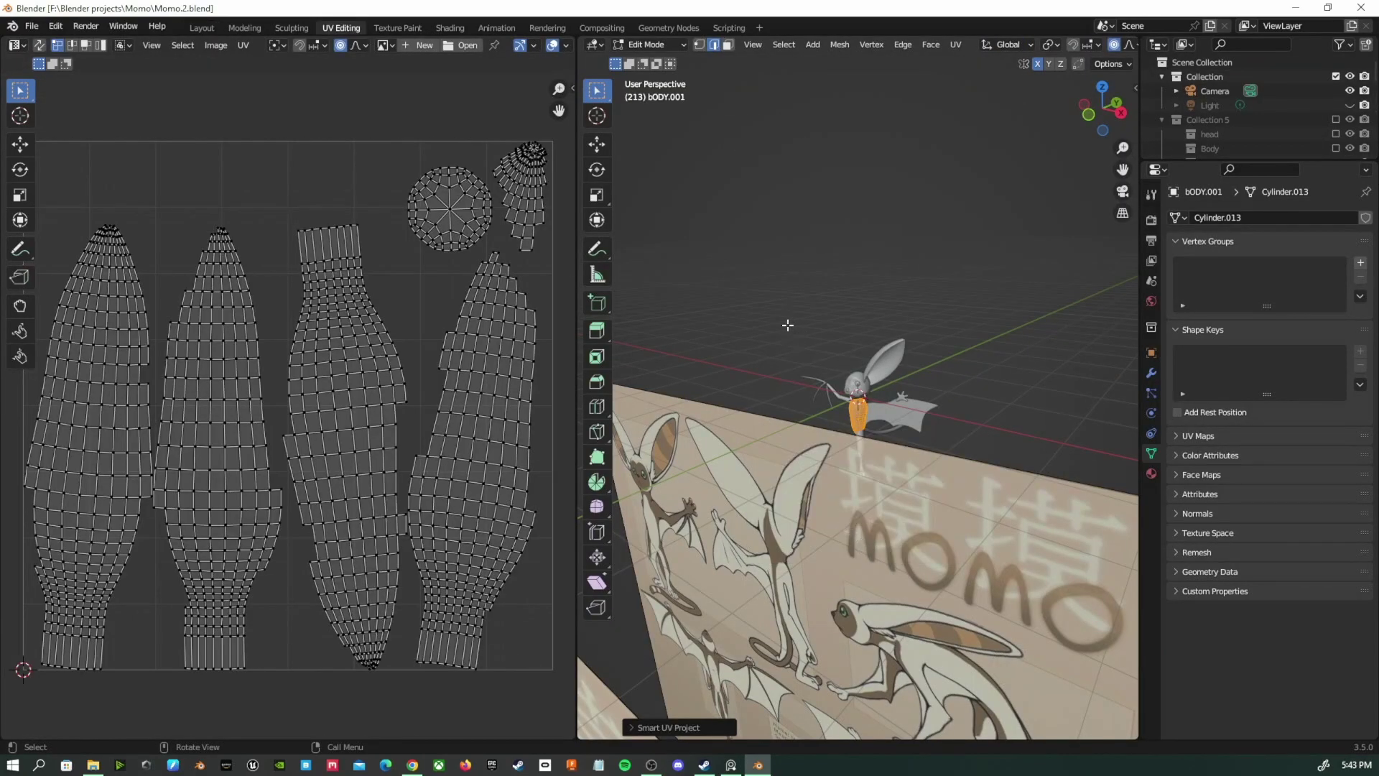
Unwrap the whole leg mesh with Smart UV Project
click(202, 27)
click(602, 422)
click(342, 27)
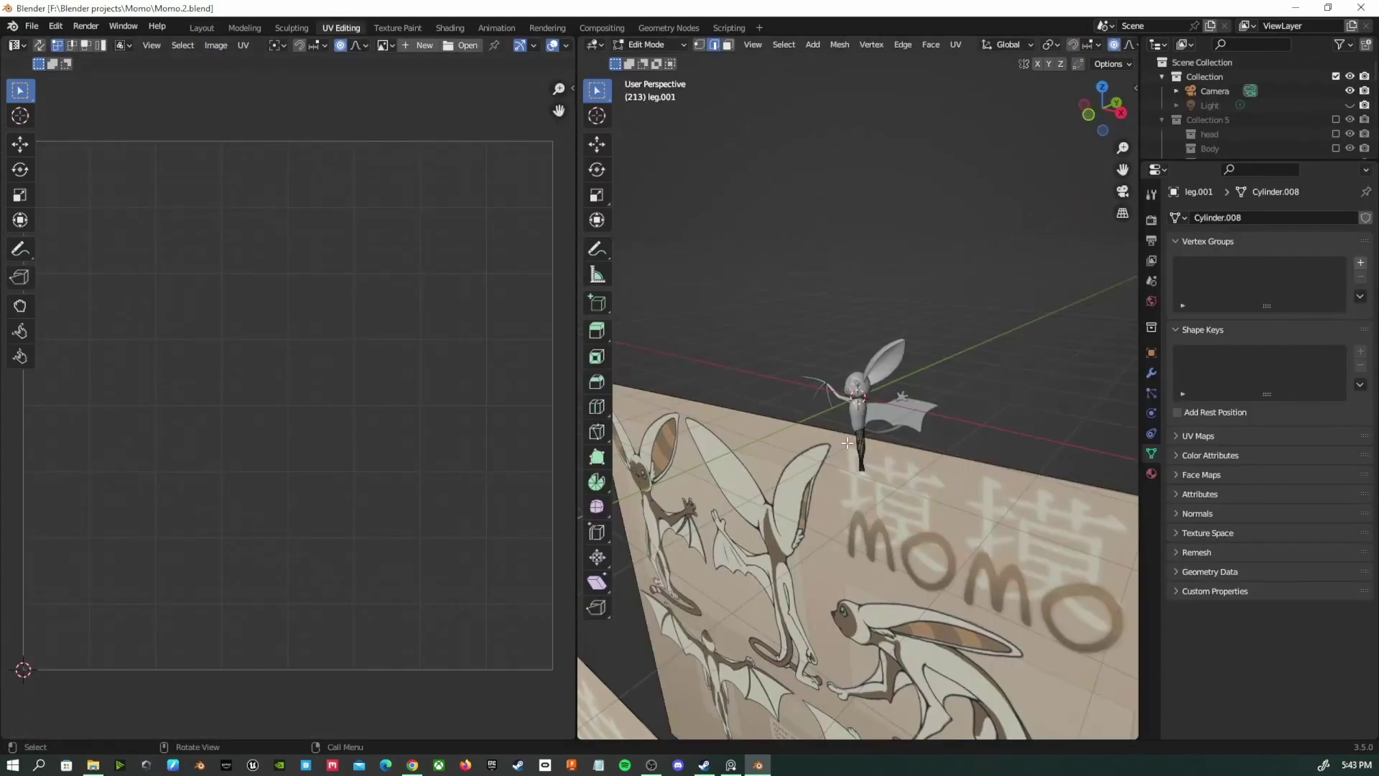
key(ctrl+l)
key(u)
click(861, 447)
Unwrap the whole foot mesh with Smart UV Project
click(202, 28)
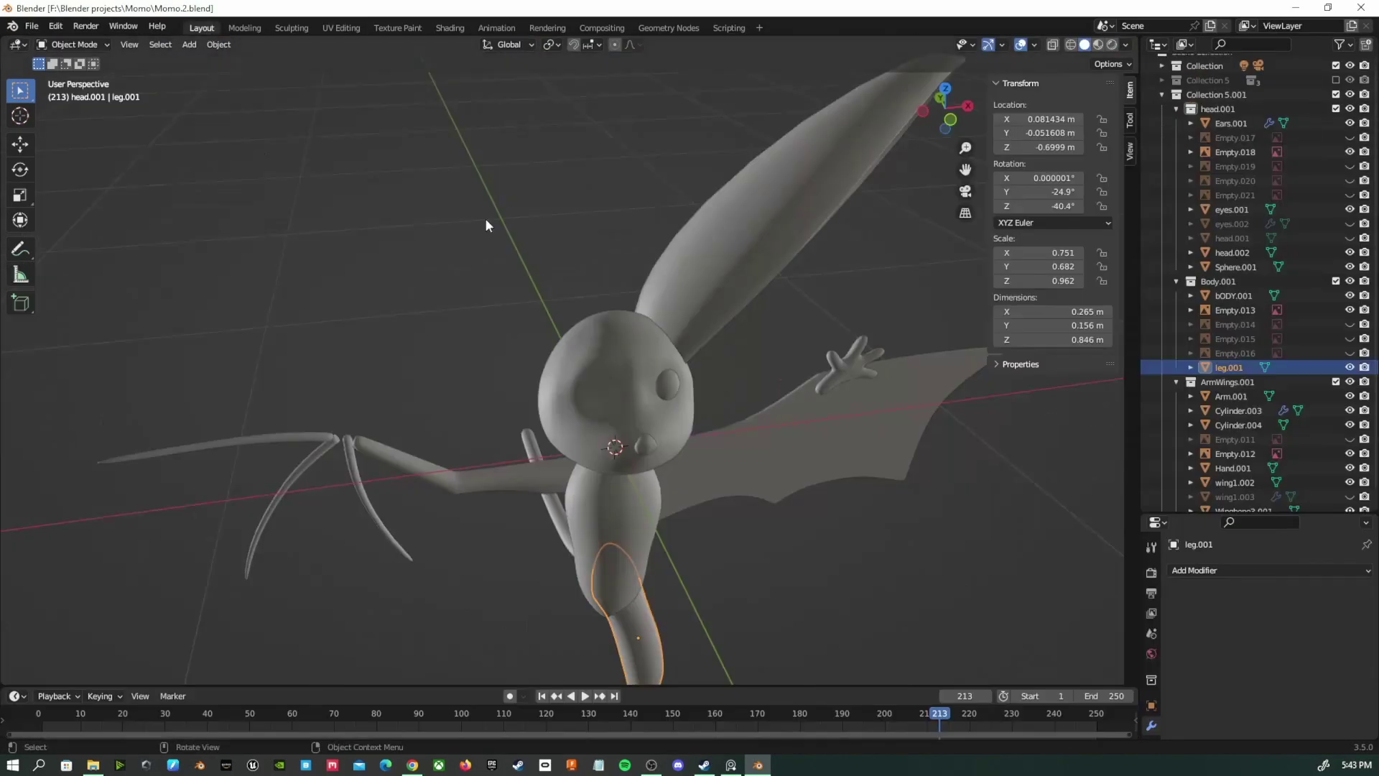
click(633, 617)
click(342, 27)
key(ctrl+l)
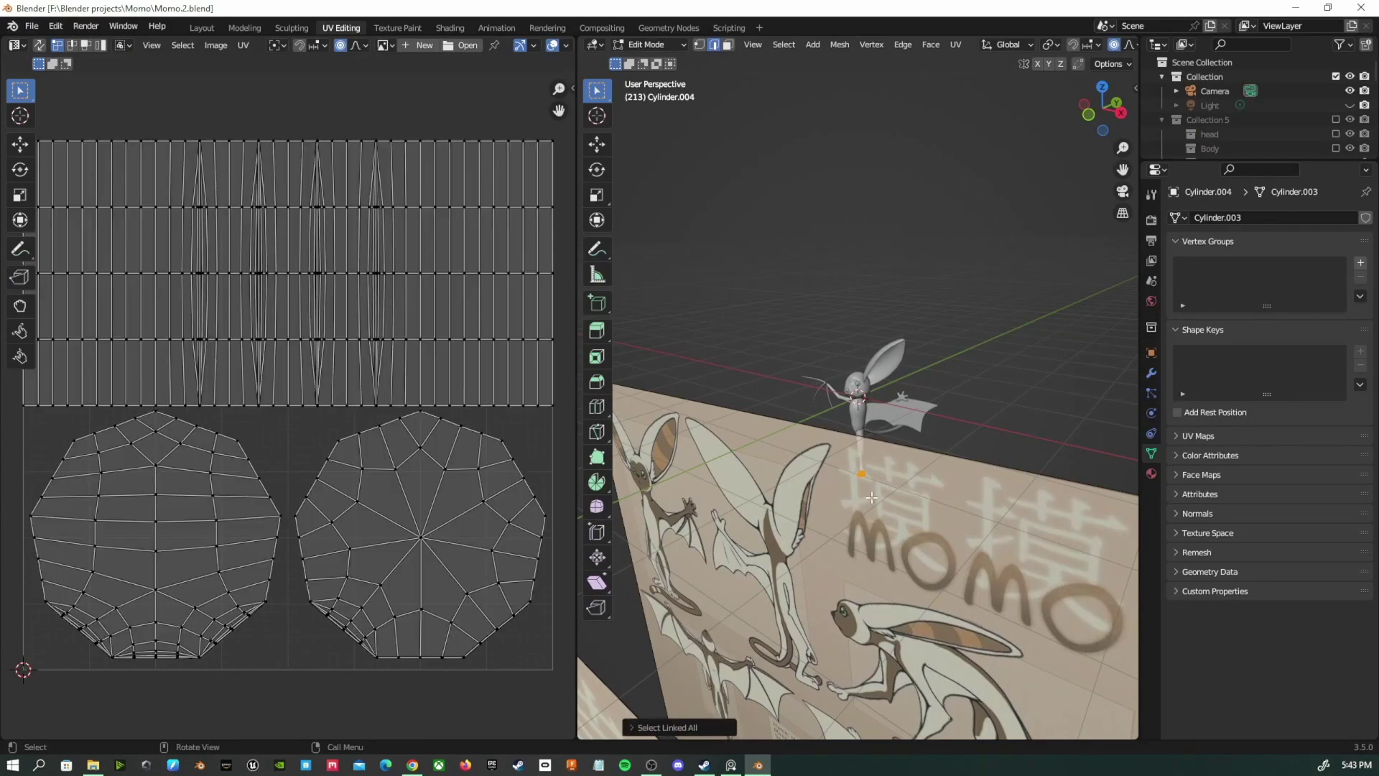
key(u)
click(861, 497)
key(Return)
Unwrap all of the wing finger bones with Smart UV Project
click(202, 28)
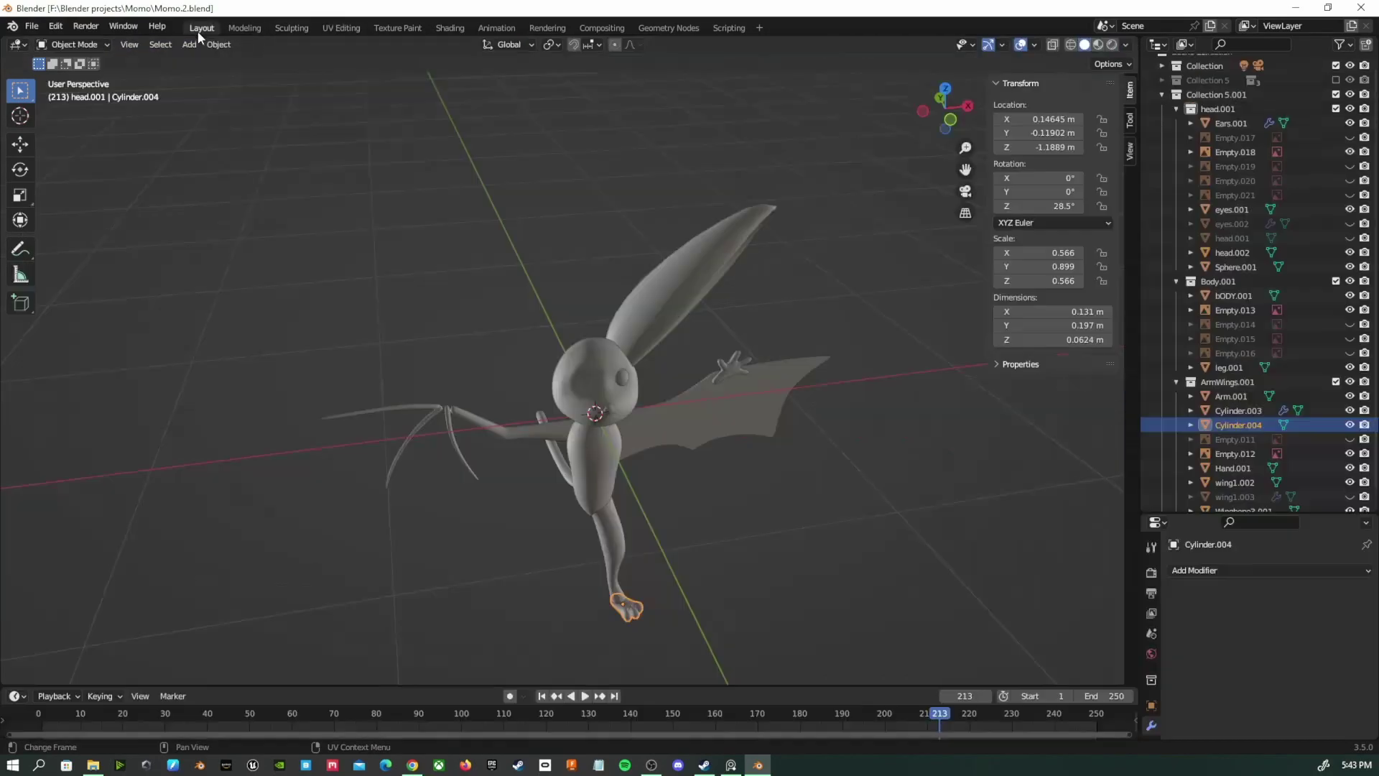
click(460, 453)
click(341, 27)
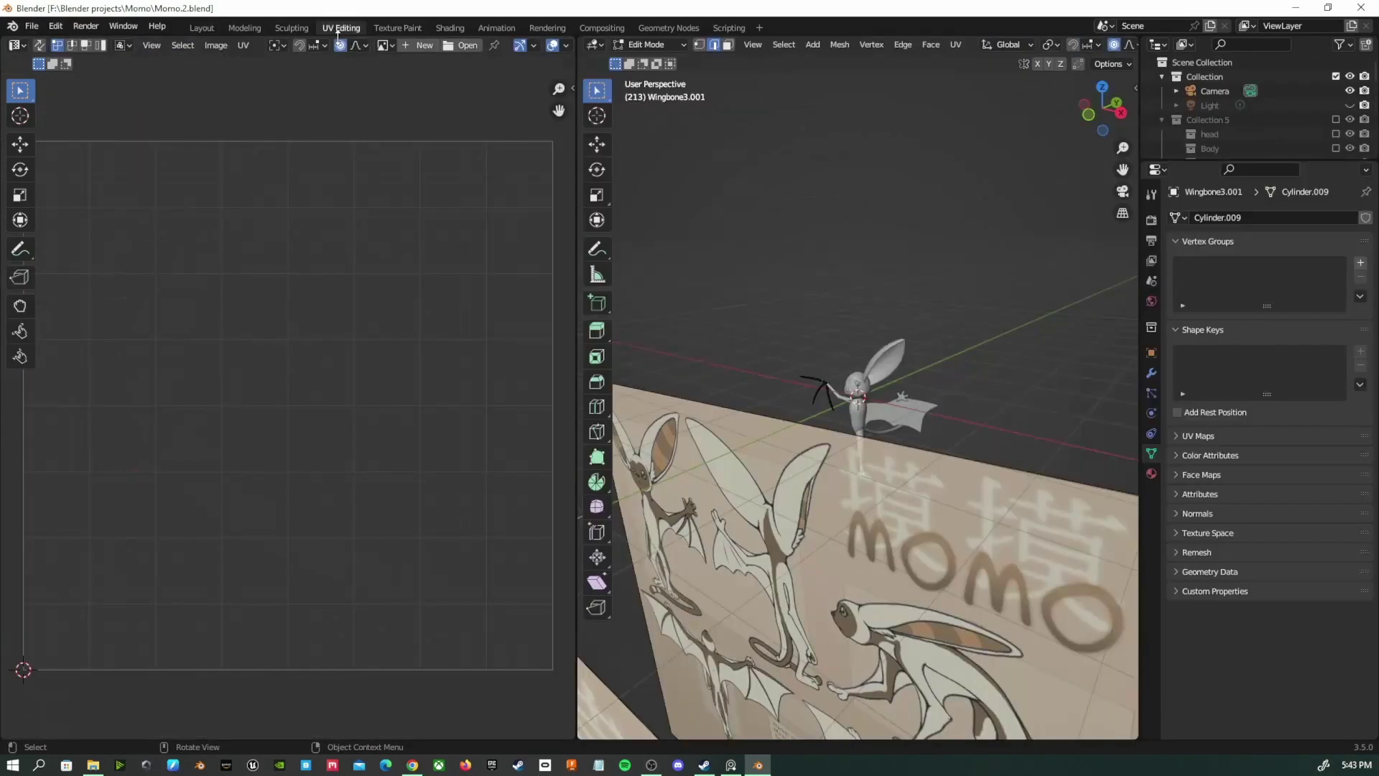
key(a)
key(u)
click(815, 411)
click(900, 542)
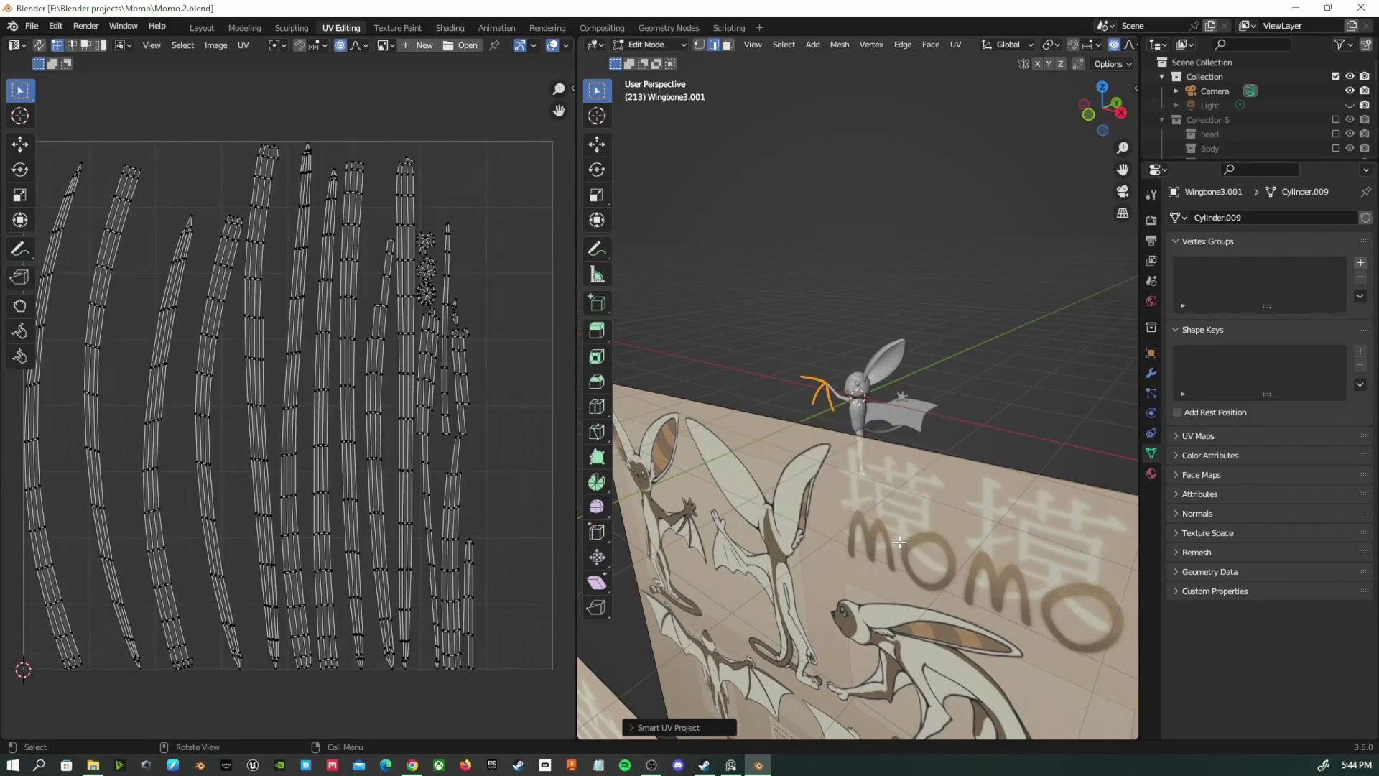
Save the Momo.2.blend file and return to the Layout workspace
click(32, 26)
click(50, 123)
click(202, 27)
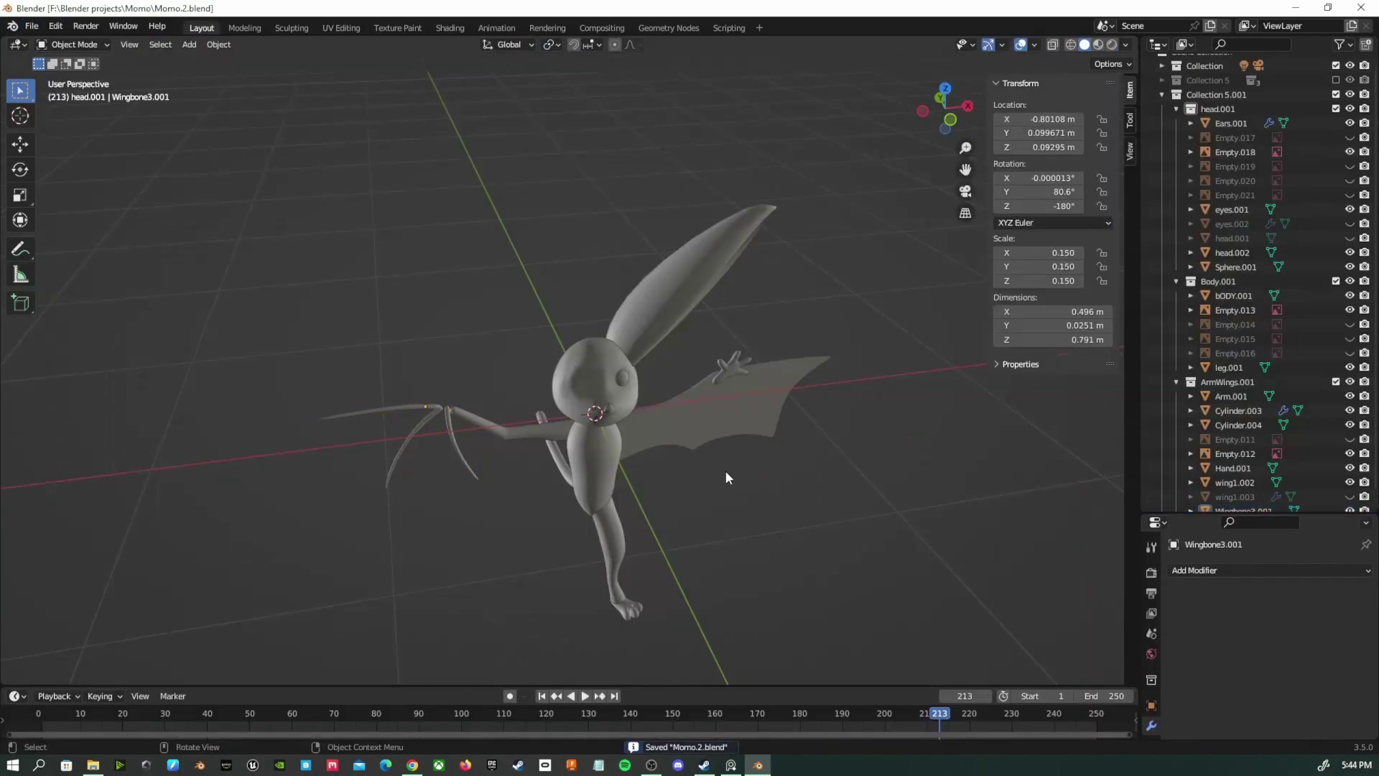
Make the scene's light visible in the viewport
scroll(729, 541, down, 6)
middle_drag(729, 542, 657, 557)
scroll(1221, 219, up, 1)
click(1161, 76)
click(1349, 105)
click(1350, 105)
scroll(640, 379, up, 2)
Hide the stacked Momo reference images in front view and switch the viewport to Material Preview shading
key(KP_1)
click(645, 494)
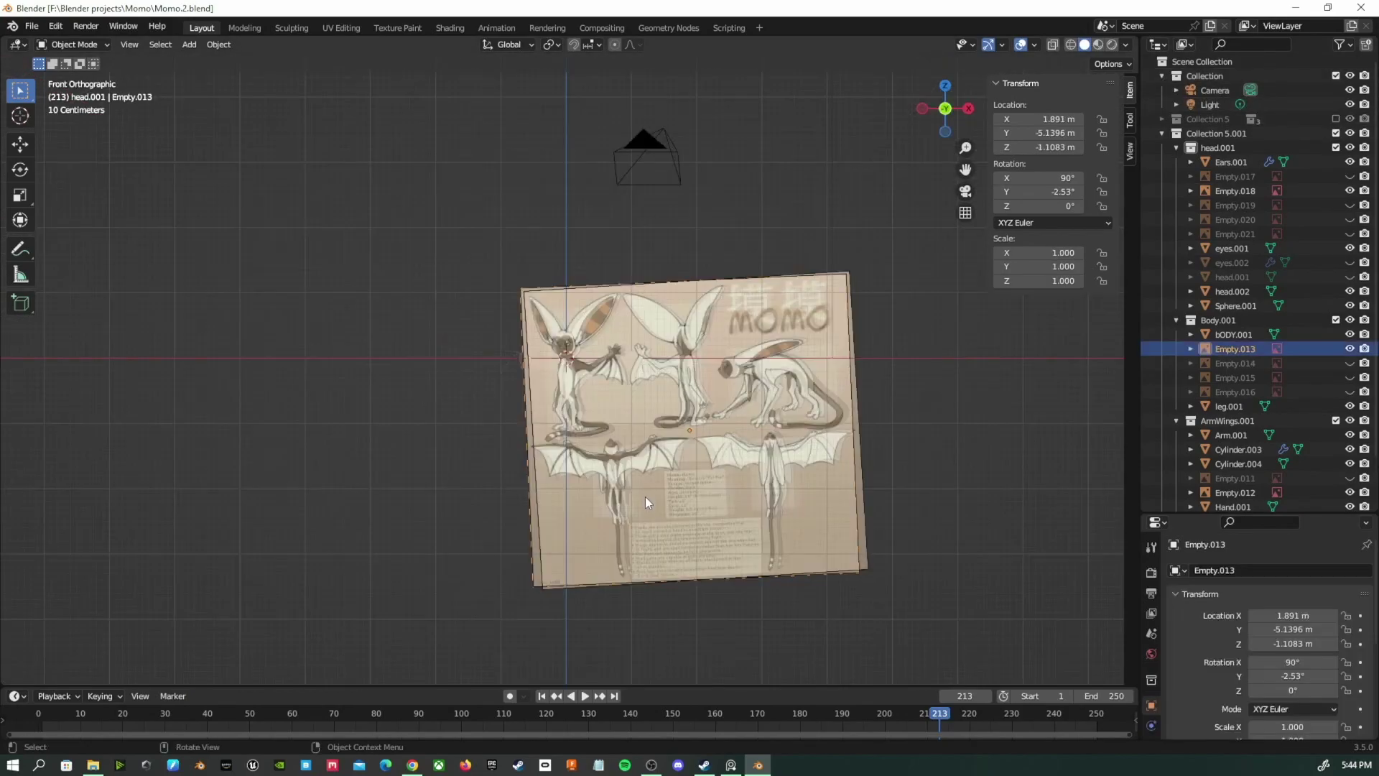
key(h)
click(650, 499)
key(h)
click(655, 503)
key(h)
ctrl+middle_drag(626, 450, 646, 316)
click(1098, 45)
Add a blank 1024 px Base Color paint slot with alpha to the ear for texture painting
mouse_move(706, 411)
ctrl+middle_down()
mouse_move(735, 346)
mouse_move(713, 433)
mouse_move(718, 585)
ctrl+middle_up()
scroll(735, 347, down, 1)
ctrl+middle_drag(717, 586, 717, 491)
click(666, 377)
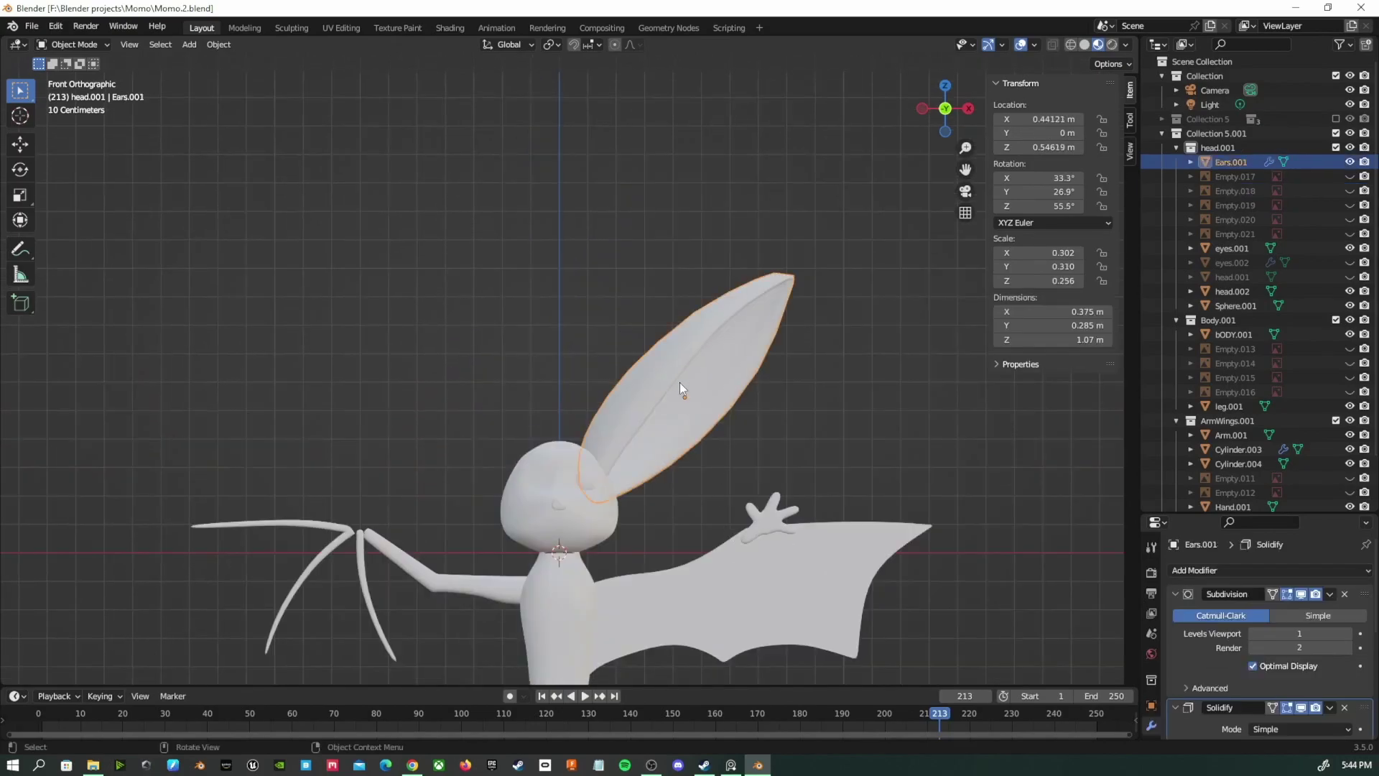
click(343, 27)
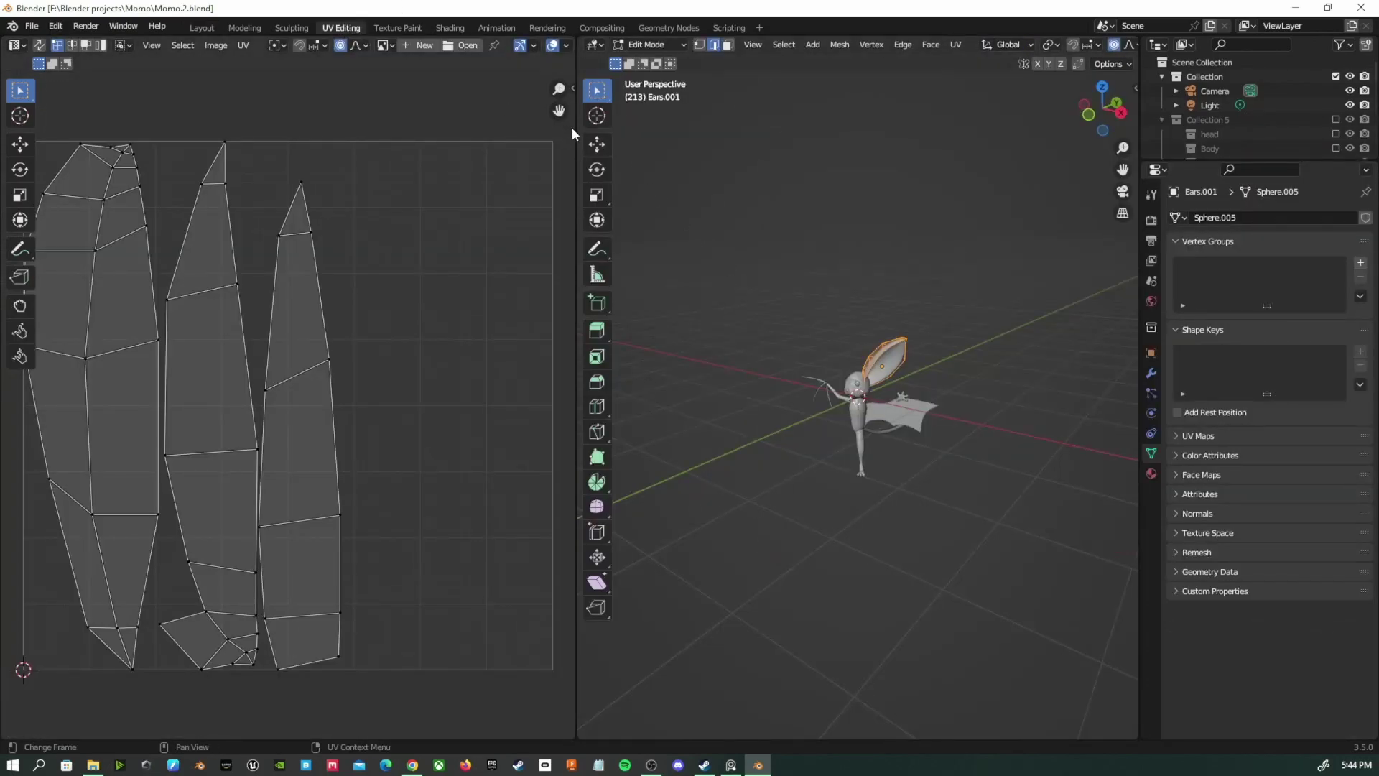
click(411, 26)
scroll(907, 402, up, 7)
click(1360, 267)
click(1346, 288)
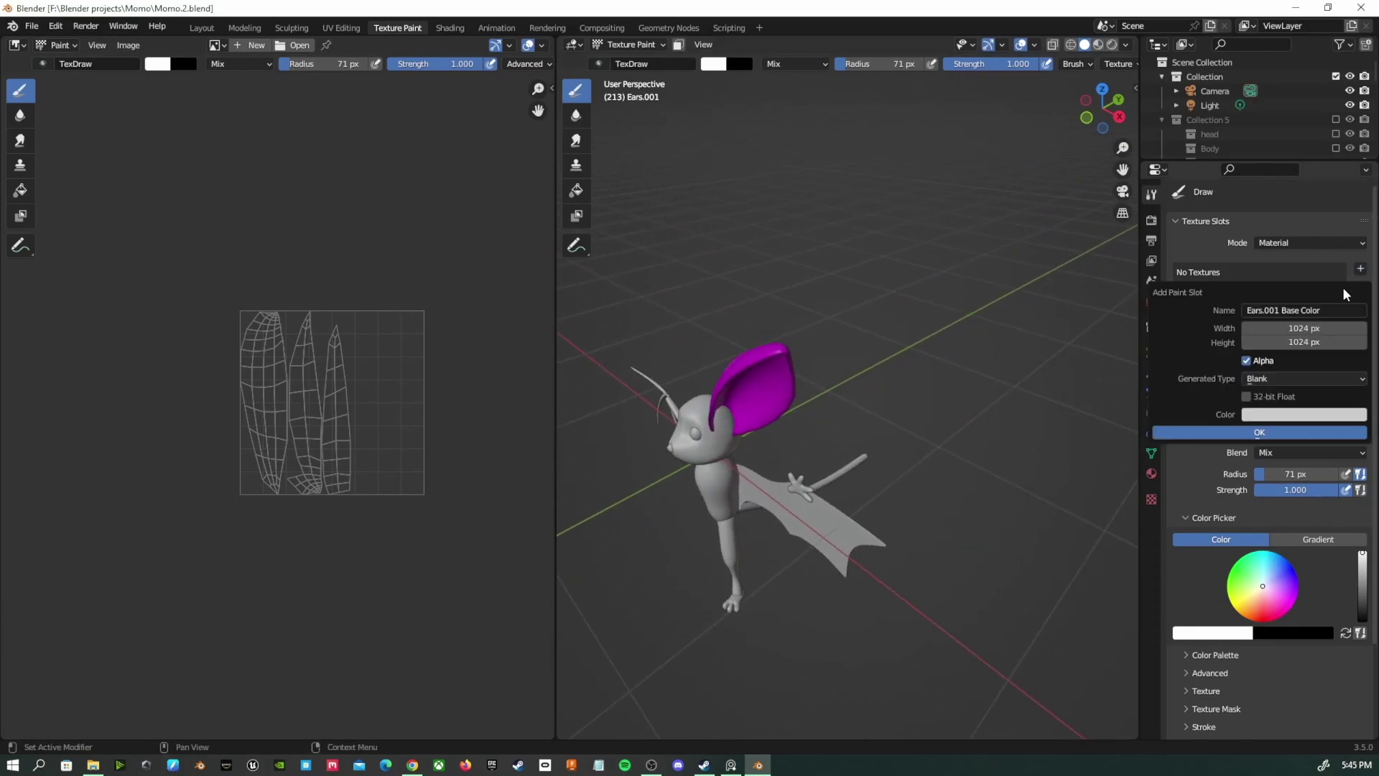
click(1304, 378)
click(1303, 380)
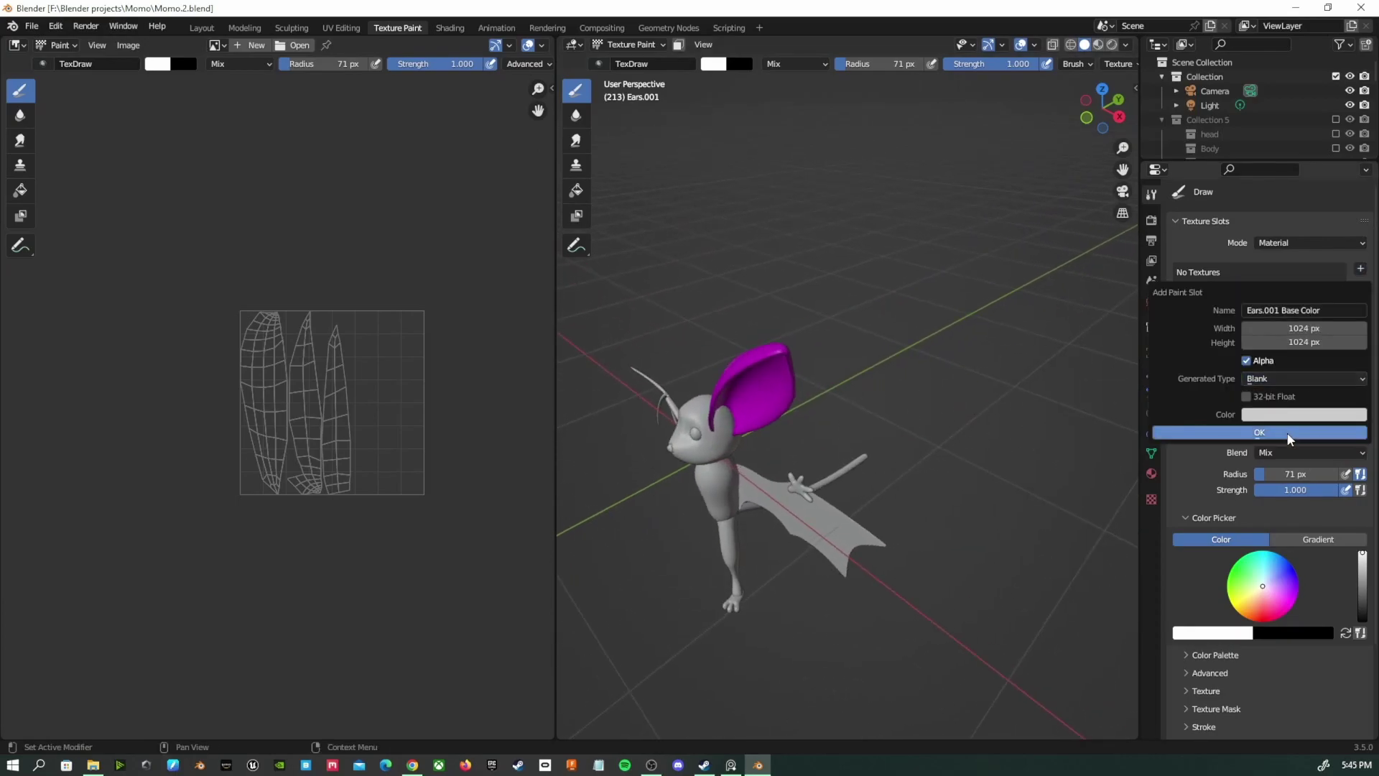
click(1287, 433)
Set the brush radius to 35 px and try green and dusty pink brush colours on the inner ear
mouse_move(1279, 433)
middle_down()
mouse_move(1279, 311)
mouse_move(1264, 355)
middle_up()
key(f)
click(831, 406)
middle_drag(936, 468, 949, 432)
scroll(872, 402, up, 2)
click(1229, 543)
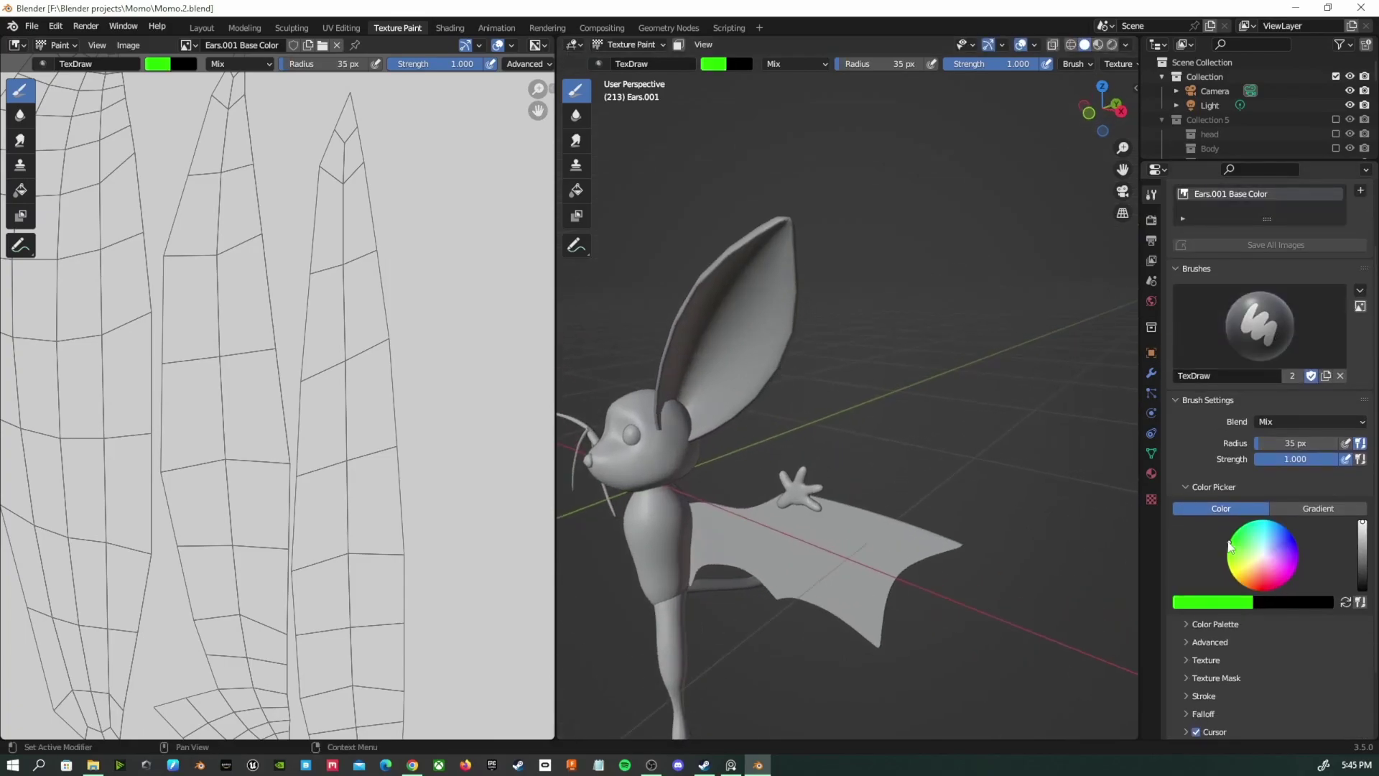
drag(735, 326, 716, 391)
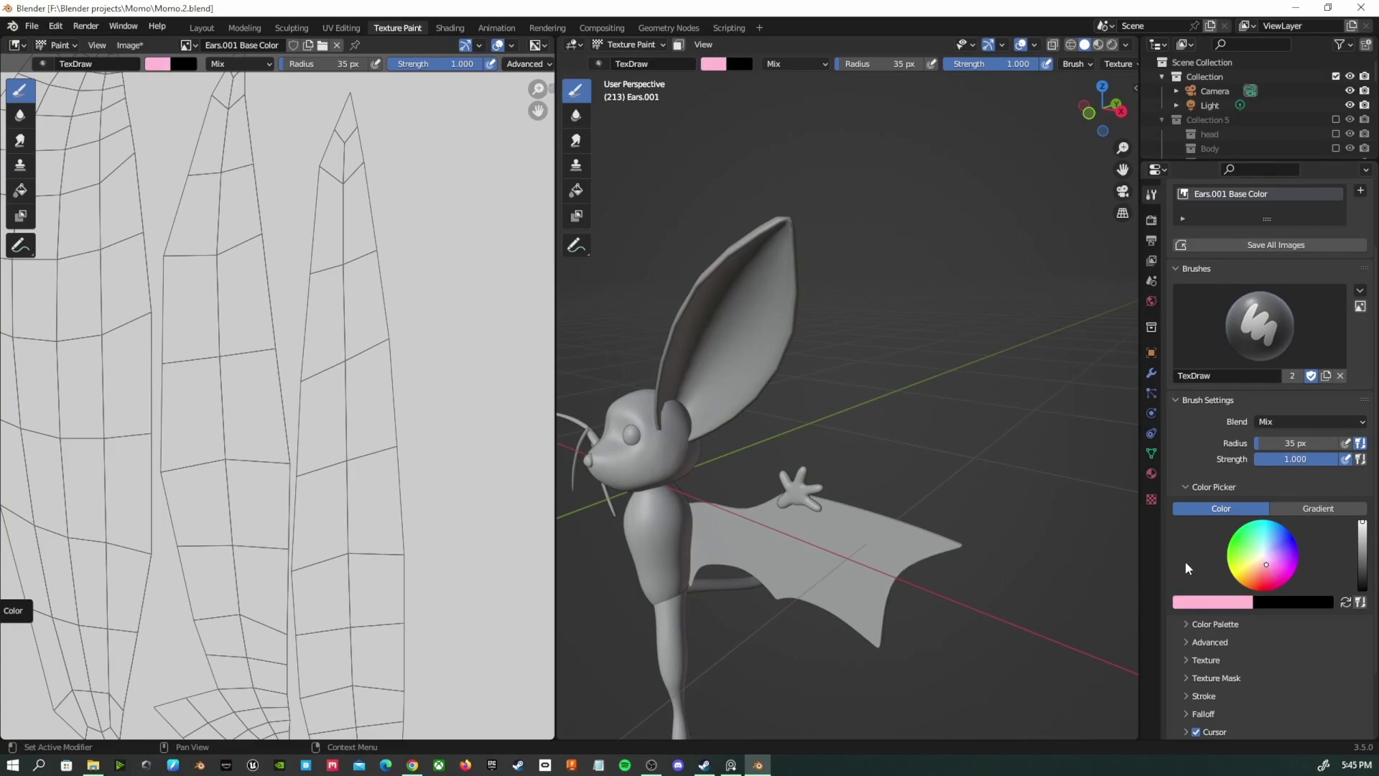
drag(1361, 535, 1363, 546)
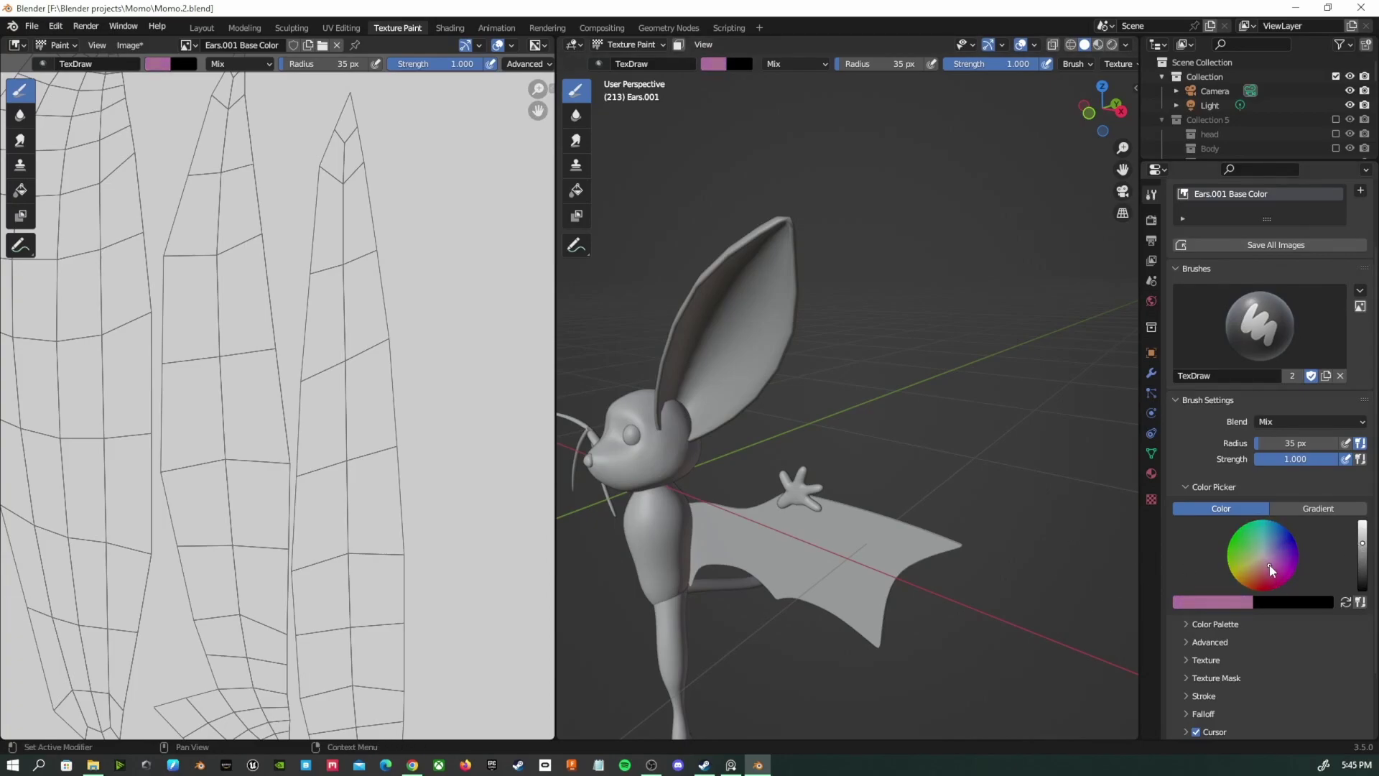
drag(761, 296, 717, 363)
Switch to Material Preview shading and adjust the brush to a pale pink while painting the inner ear
scroll(717, 364, up, 4)
mouse_move(717, 364)
middle_down()
mouse_move(754, 268)
mouse_move(812, 403)
mouse_move(852, 440)
middle_up()
click(1098, 44)
mouse_move(898, 280)
mouse_down()
mouse_move(843, 302)
mouse_move(852, 406)
mouse_up()
drag(1362, 543, 1362, 531)
mouse_move(783, 424)
mouse_down()
mouse_move(785, 468)
mouse_move(914, 252)
mouse_move(733, 483)
mouse_up()
Hide the head mesh and paint the rest of the ear pale pink down to its base
drag(1273, 160, 1273, 447)
click(1350, 338)
mouse_move(728, 493)
mouse_down()
mouse_move(700, 568)
mouse_move(718, 525)
mouse_up()
scroll(745, 446, up, 4)
mouse_move(672, 319)
mouse_down()
mouse_move(622, 591)
mouse_move(627, 463)
mouse_up()
scroll(757, 416, down, 6)
mouse_move(757, 417)
middle_down()
mouse_move(718, 455)
mouse_move(761, 445)
mouse_move(825, 477)
mouse_move(726, 421)
mouse_move(804, 459)
mouse_move(769, 476)
middle_up()
Turn off the viewport overlays and view the painted ear from behind along with its full texture
click(1022, 44)
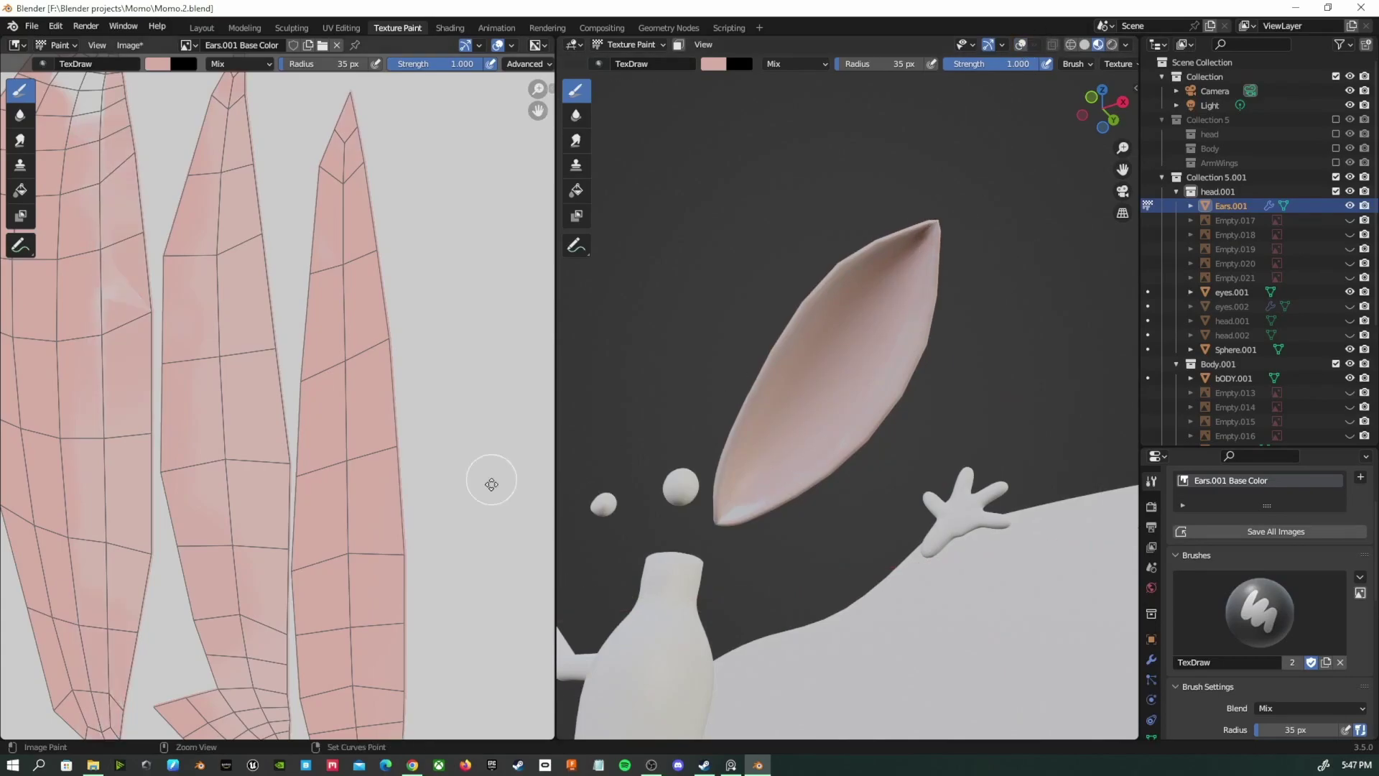
ctrl+middle_drag(541, 519, 492, 580)
middle_drag(747, 510, 842, 493)
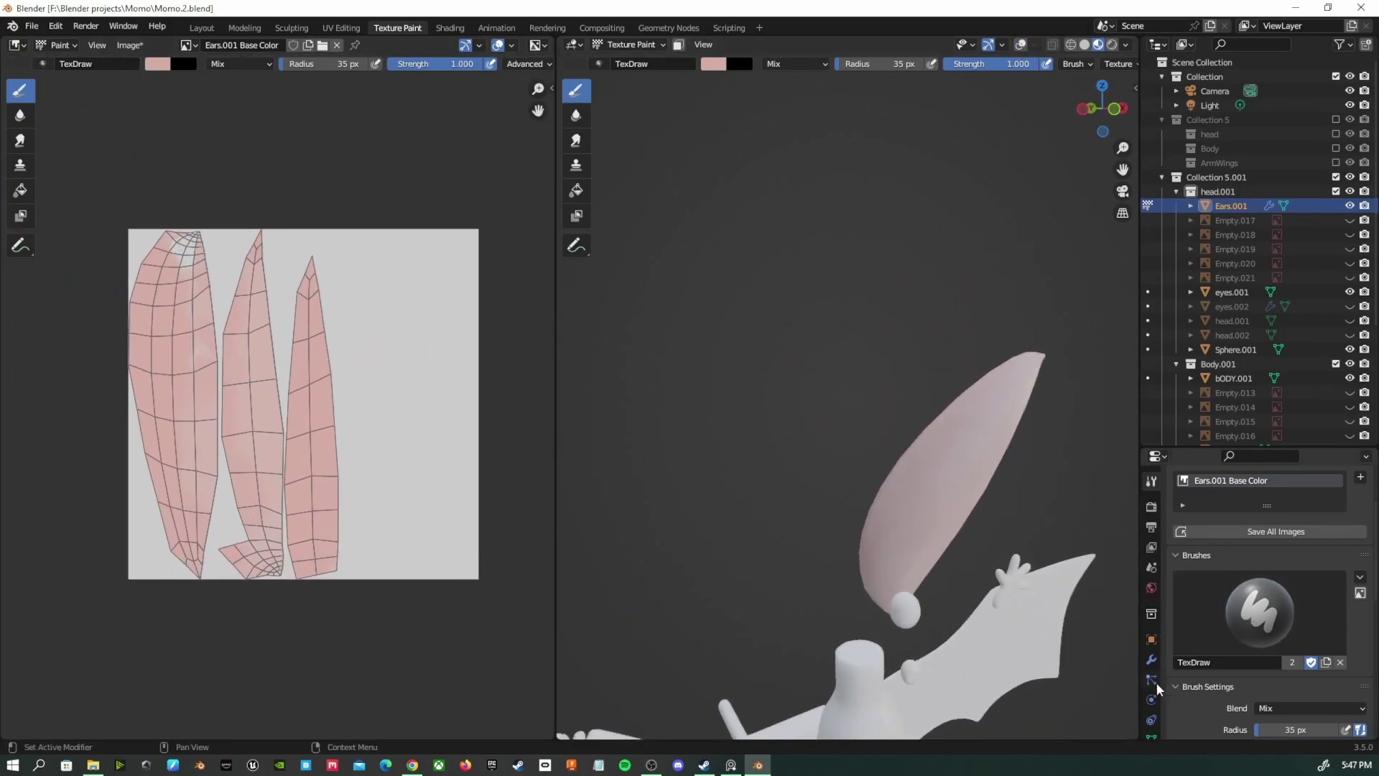
Try black secondary-colour strokes on the back of the ear
drag(1189, 446, 1189, 302)
scroll(1364, 497, down, 6)
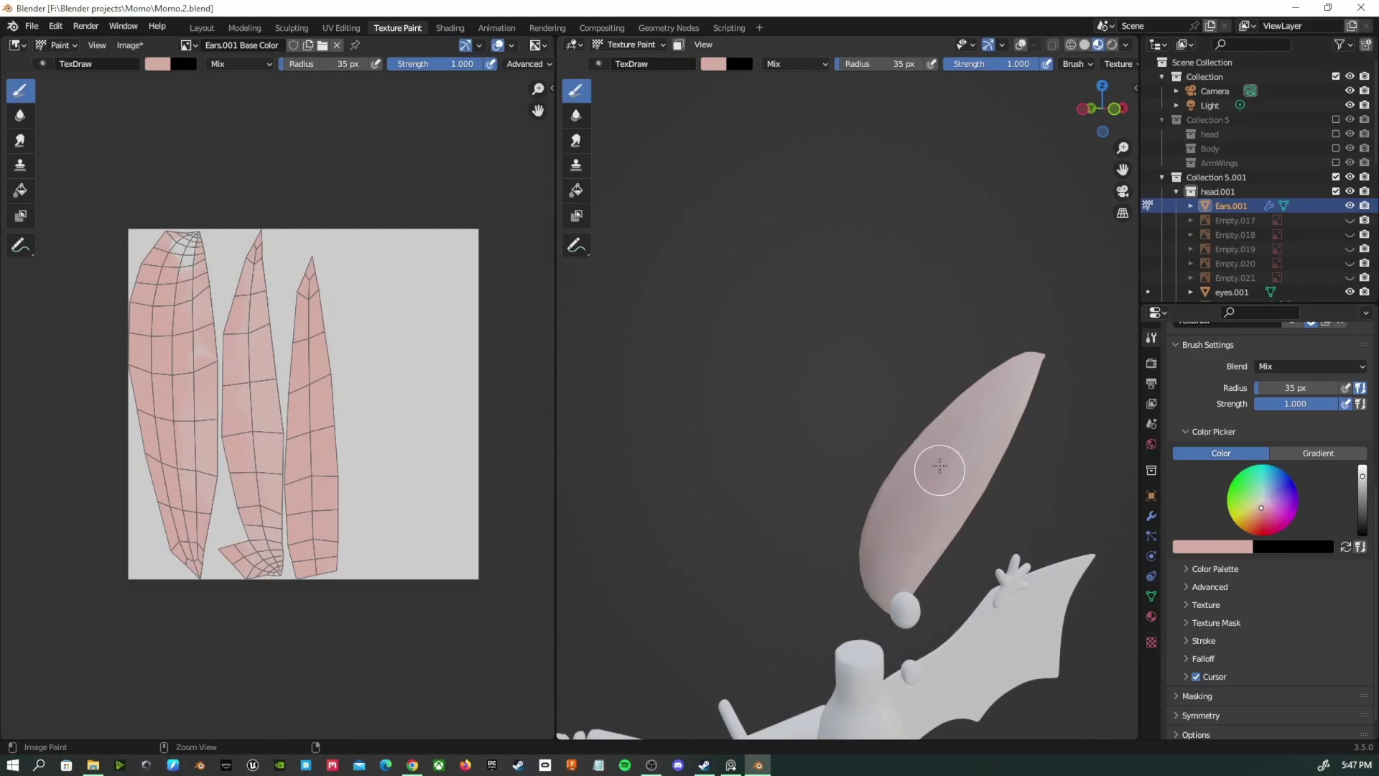
ctrl+drag(923, 487, 927, 460)
middle_drag(927, 460, 864, 433)
Undo the black strokes, the pink ear paint, the head hiding and the ear's paint slot
key(ctrl+z)
key(ctrl+z)
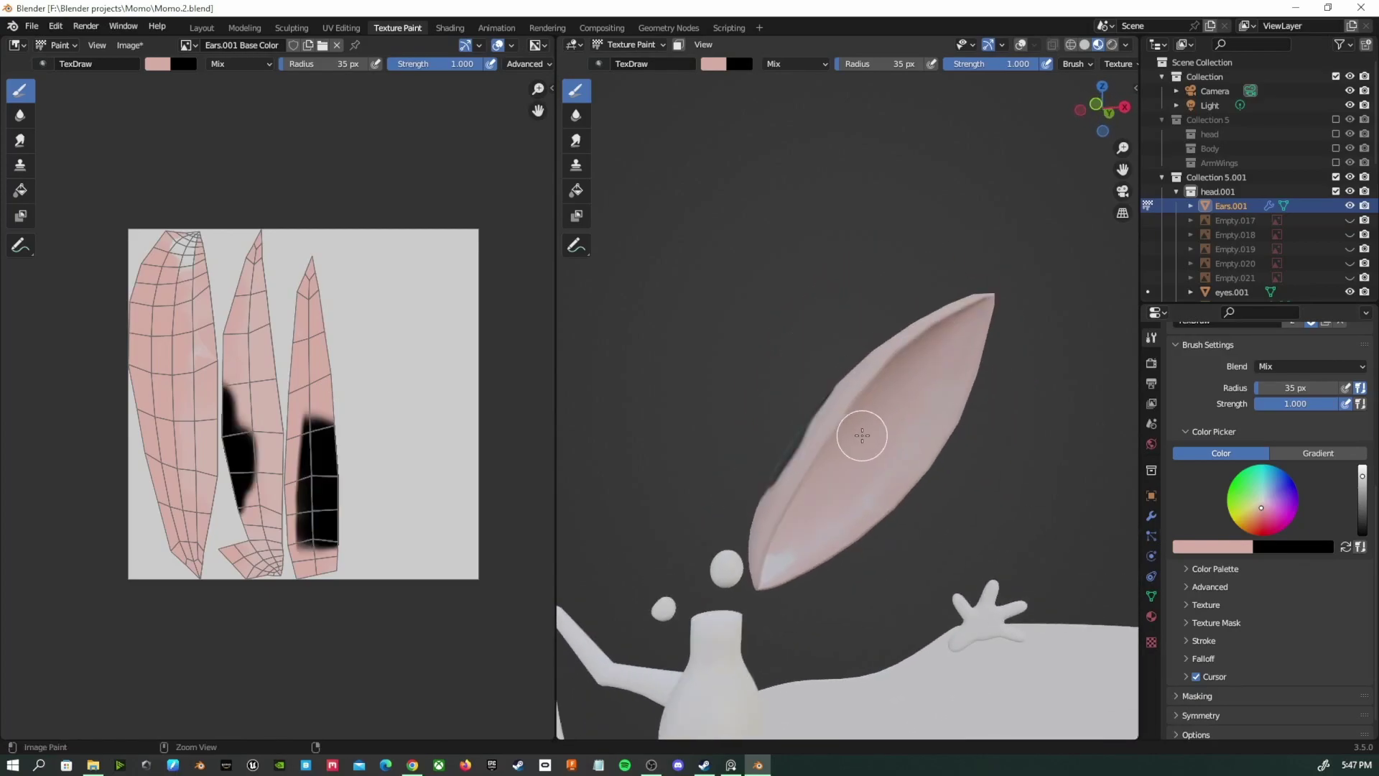
key(ctrl+z)
key(ctrl+z)
key(ctrl+z)
key(ctrl+z)
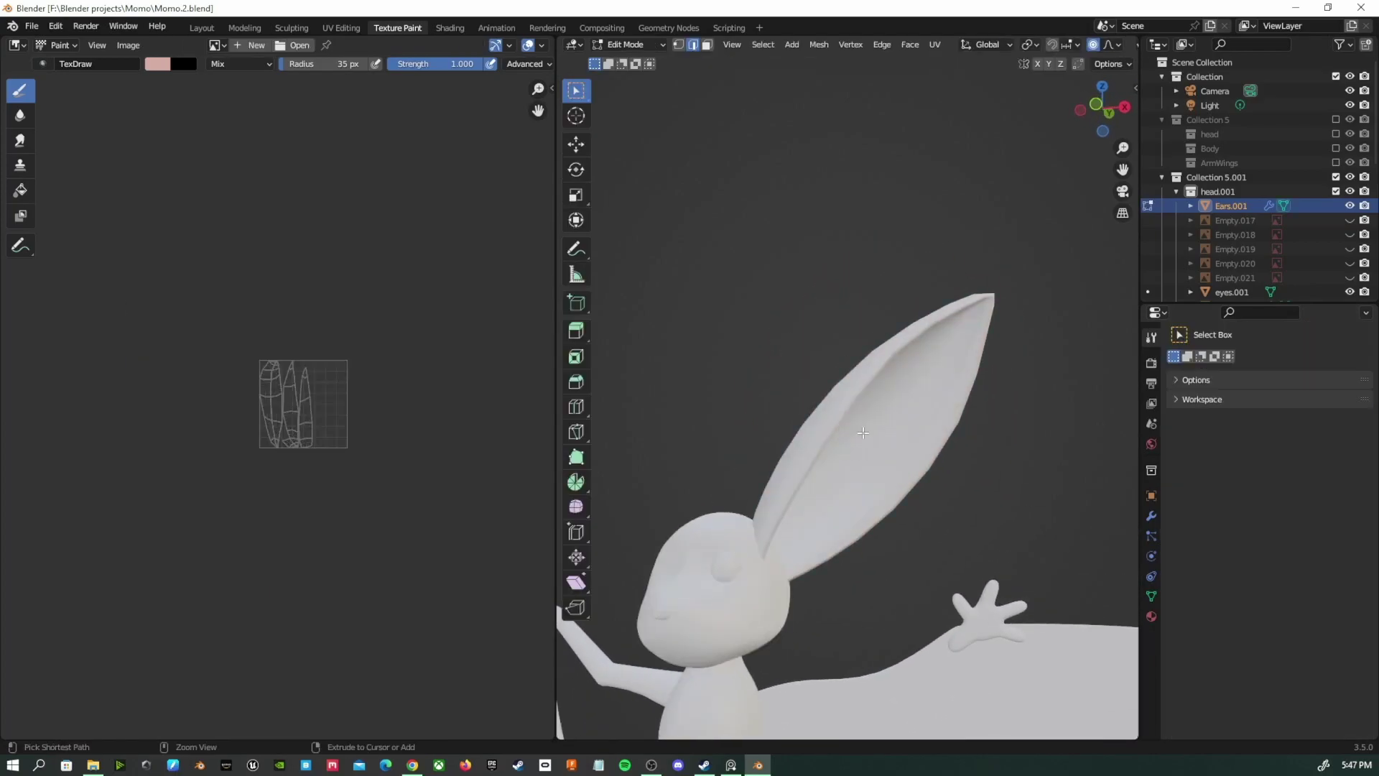
Select the ear in the Layout workspace and open its mesh in Edit Mode with wireframe shading
scroll(869, 434, down, 5)
middle_drag(877, 431, 871, 440)
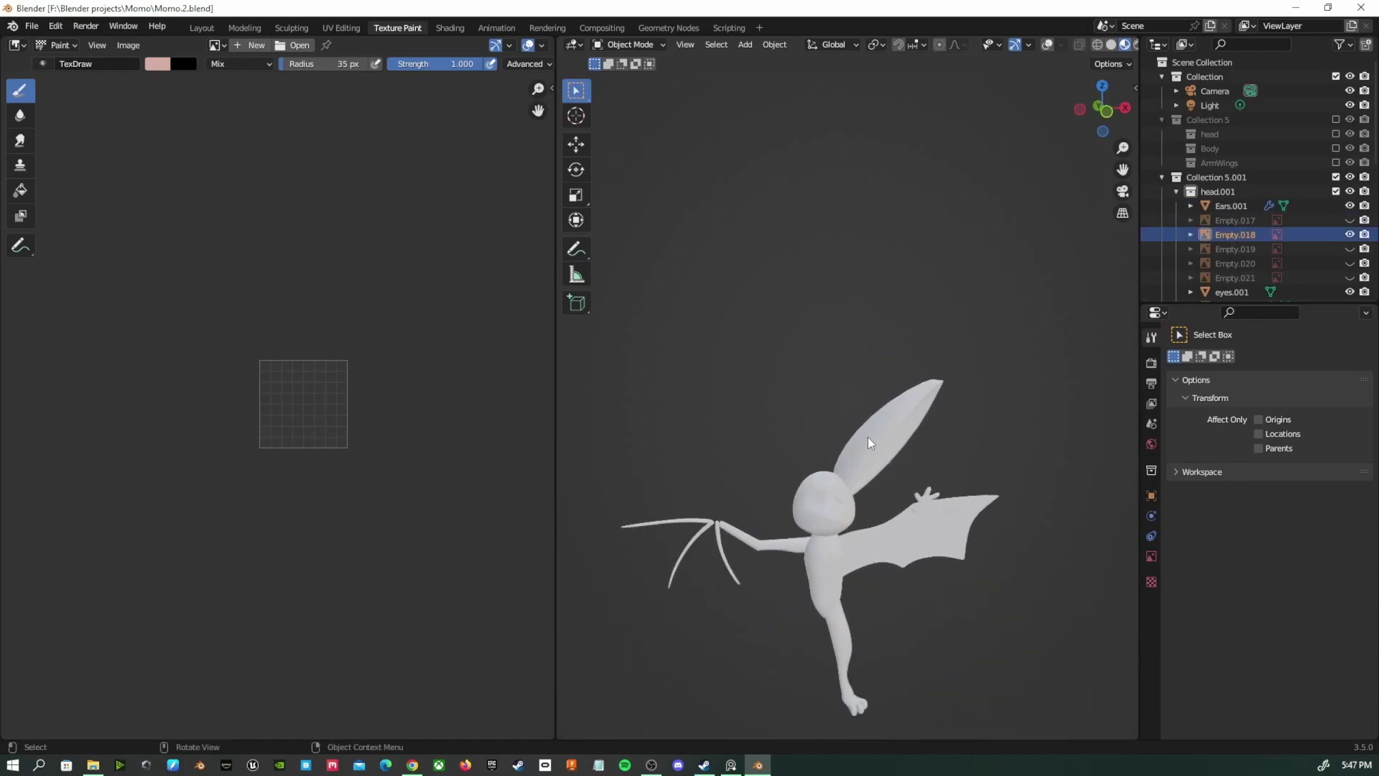
click(872, 440)
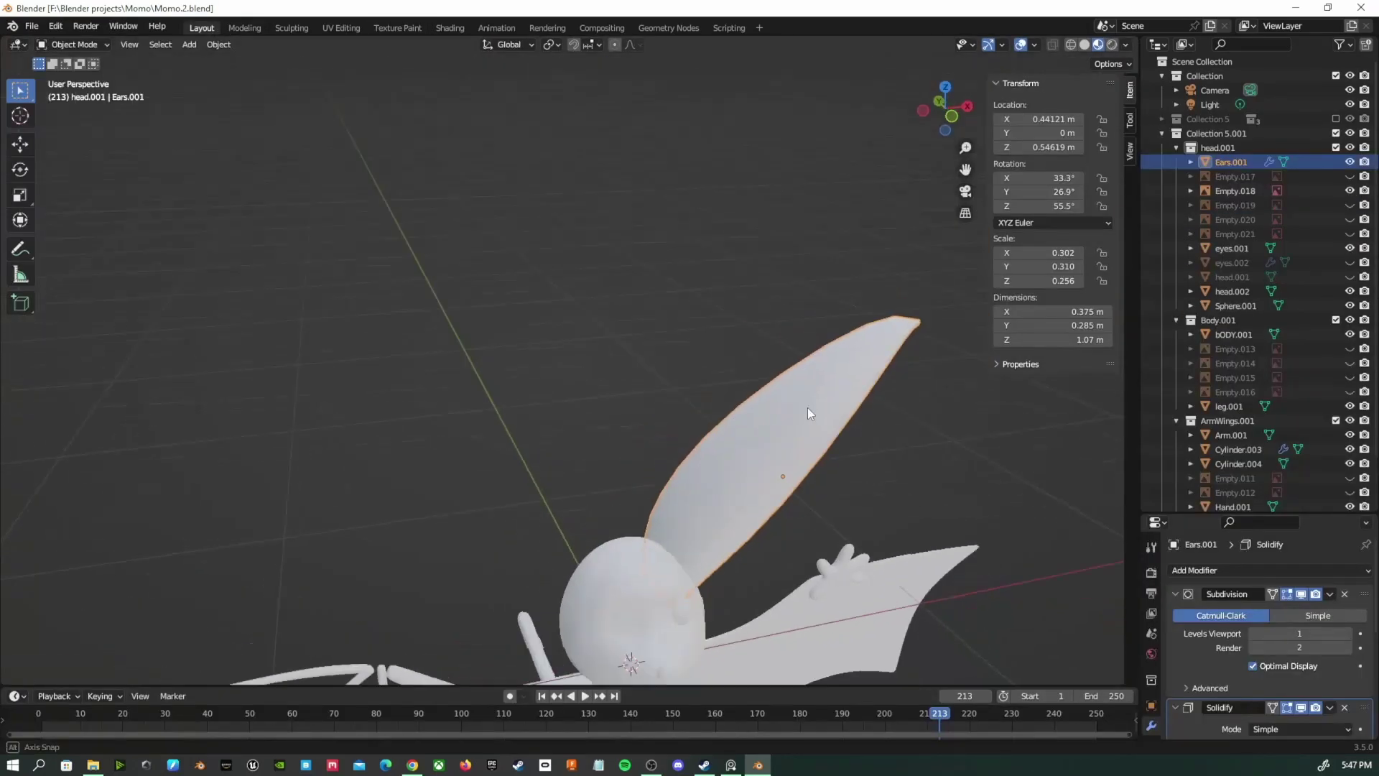
scroll(804, 365, down, 2)
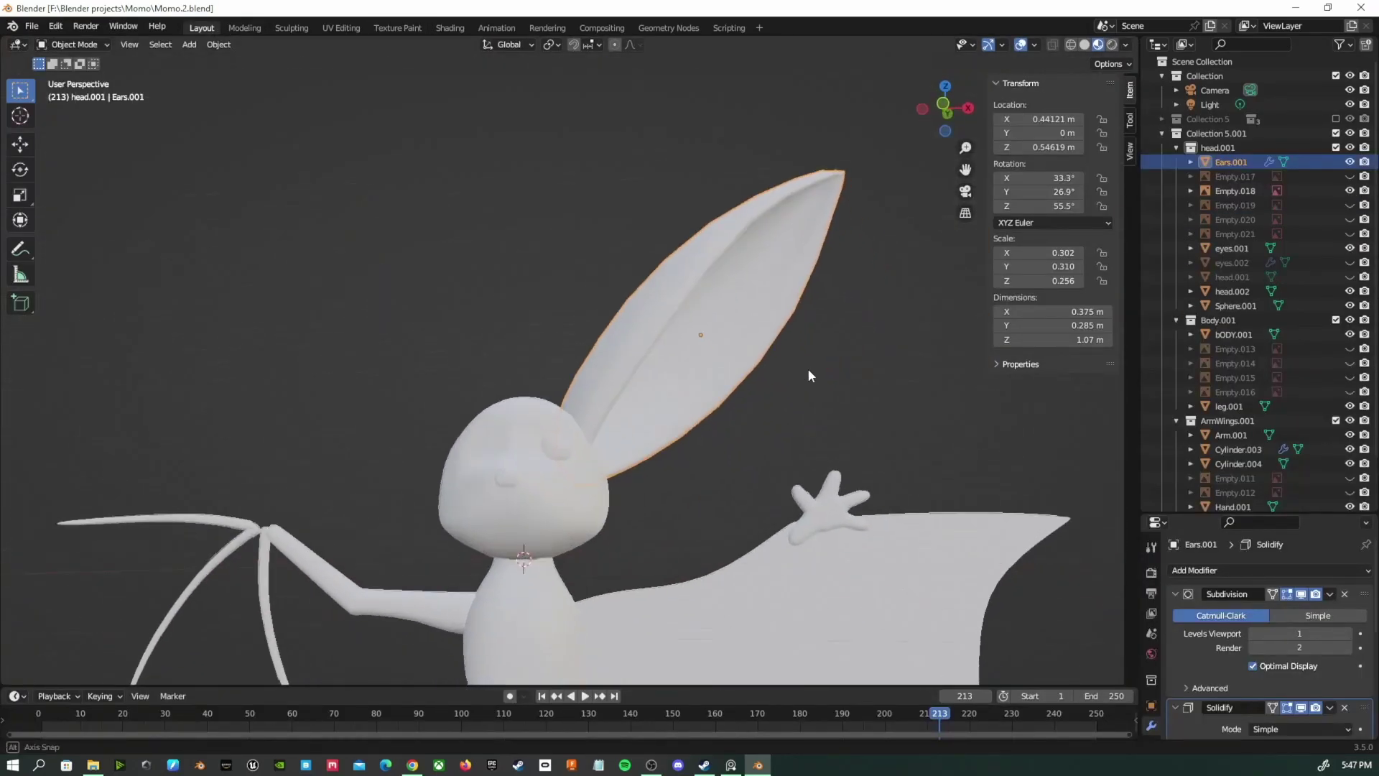
scroll(831, 344, up, 3)
scroll(831, 345, up, 2)
click(1071, 44)
middle_drag(851, 320, 882, 190)
key(Tab)
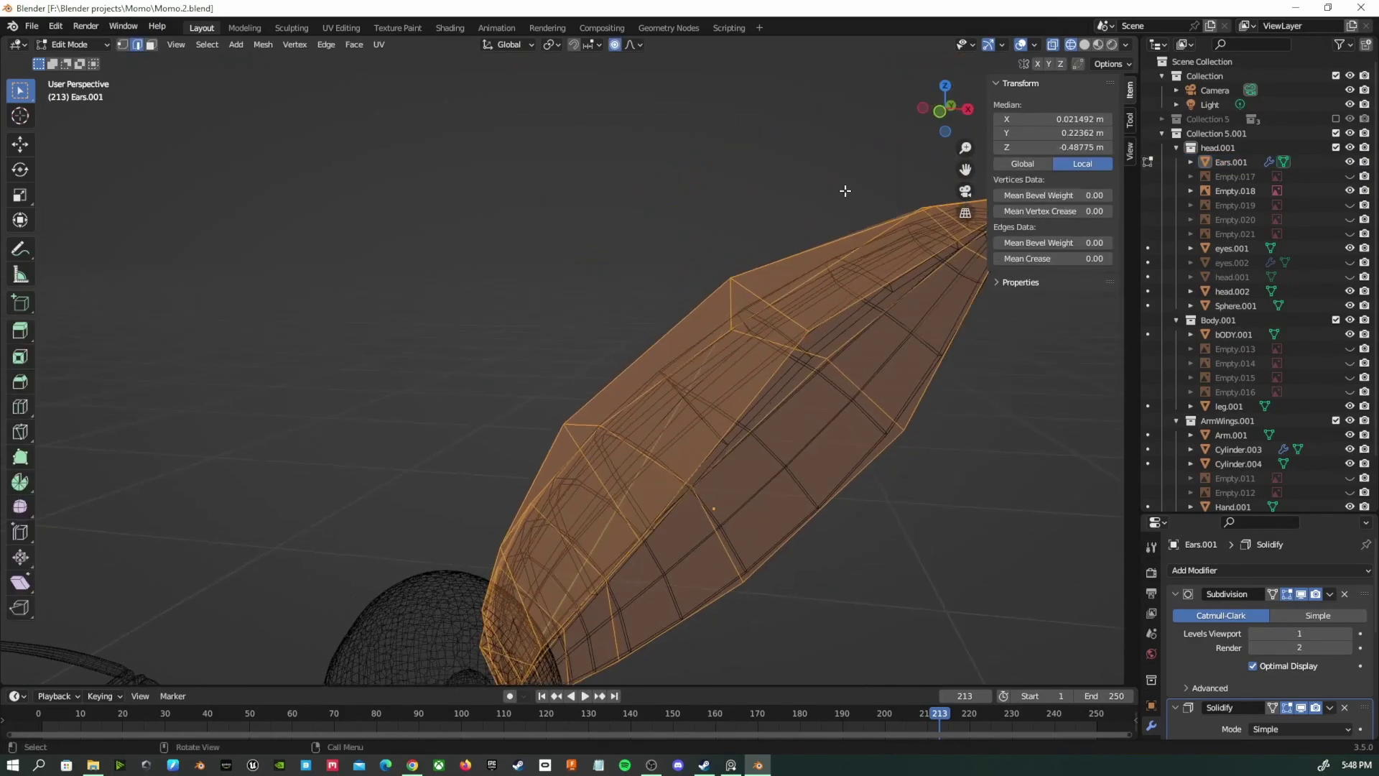
Raise the ear's viewport subdivision level and apply its Subdivision and Solidify modifiers in Object Mode
middle_drag(553, 265, 518, 260)
key(alt+a)
click(1345, 633)
click(1329, 594)
key(Tab)
key(ctrl+a)
key(ctrl+a)
Unwrap the entire ear mesh with its applied modifiers using Smart UV Project
click(670, 405)
click(342, 27)
key(ctrl+l)
key(u)
click(894, 364)
click(892, 488)
Create a new blank 1024 px Base Color paint slot with alpha for the ear
click(397, 28)
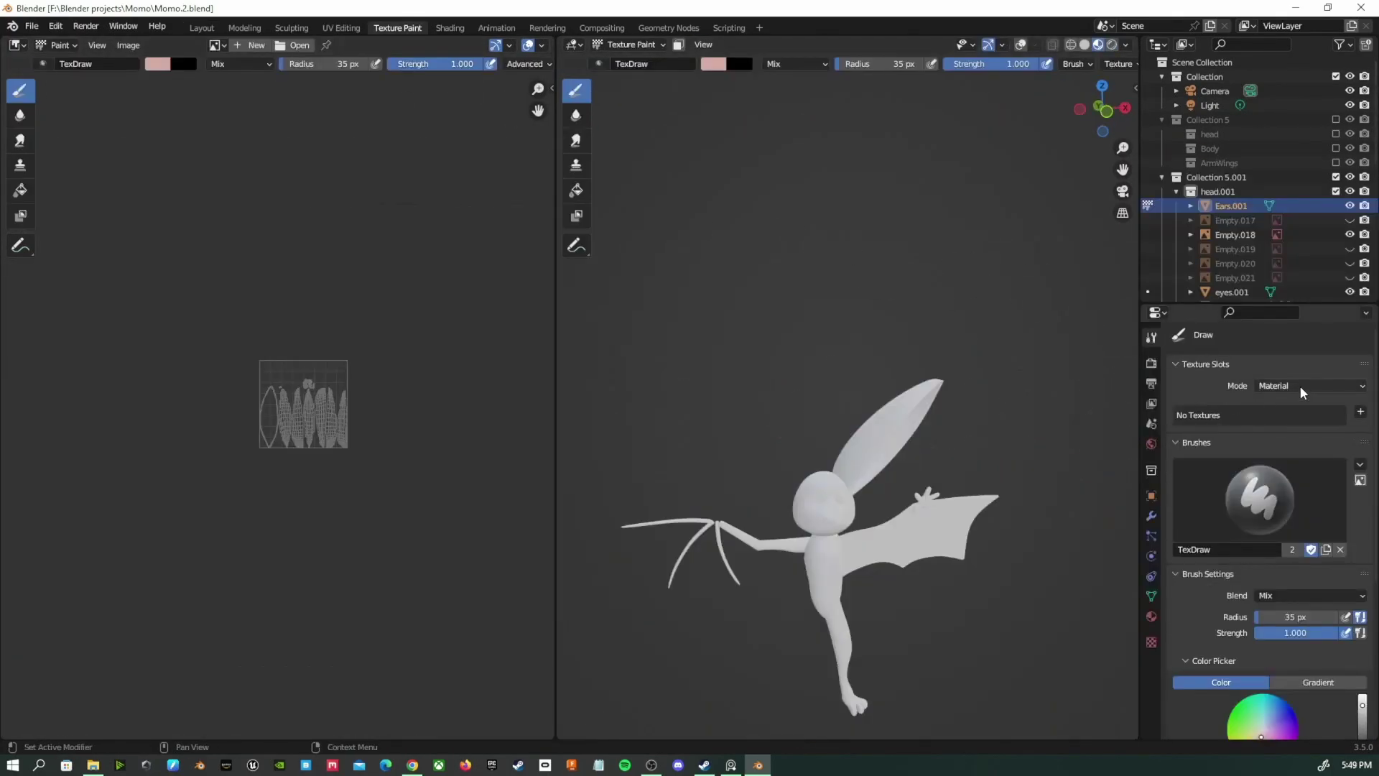
click(1361, 412)
click(1325, 433)
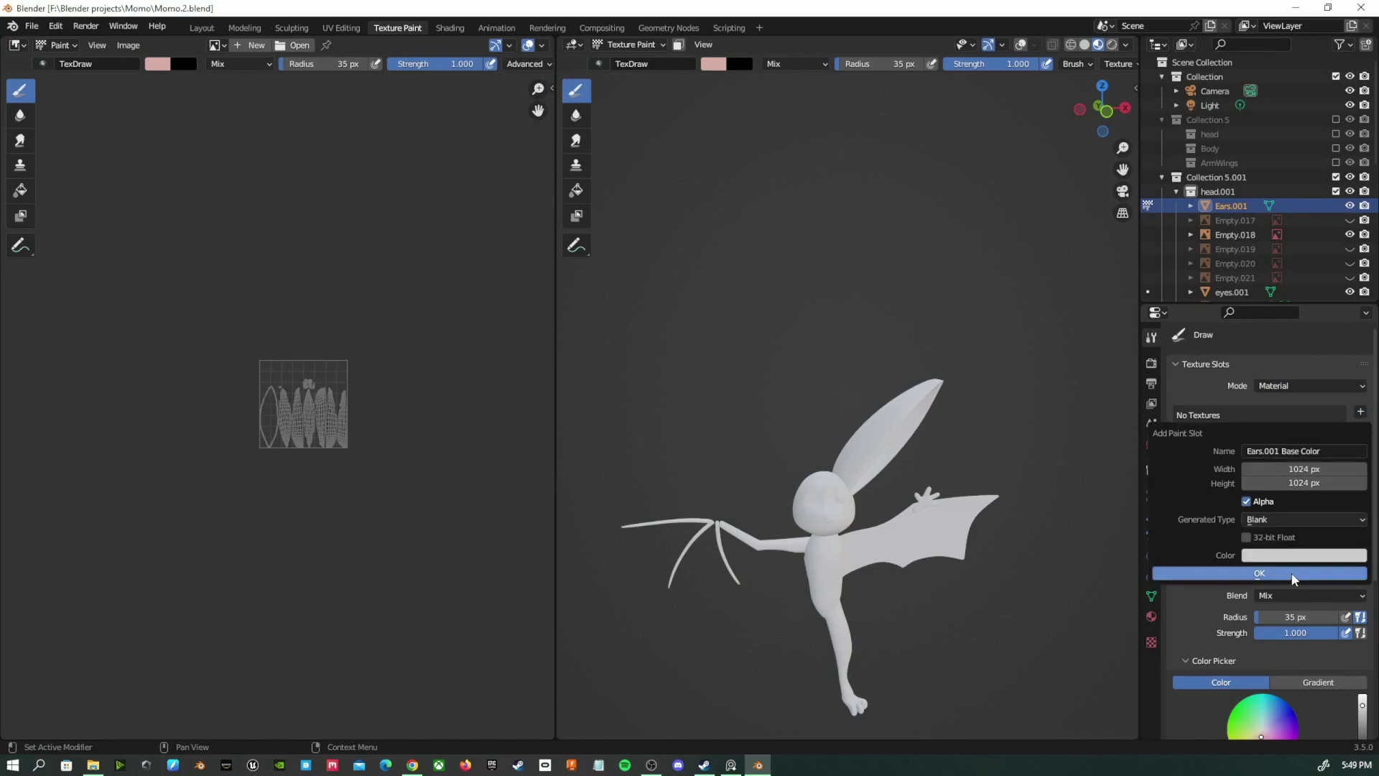
click(1292, 579)
Paint pale pink strokes along the middle of the inner ear with the 35 px brush
scroll(1027, 485, up, 4)
scroll(1221, 538, down, 5)
middle_drag(1005, 503, 862, 489)
mouse_move(826, 410)
mouse_down()
mouse_move(797, 462)
mouse_move(815, 424)
mouse_up()
middle_drag(815, 424, 840, 409)
drag(840, 410, 880, 352)
scroll(816, 421, up, 4)
middle_drag(816, 421, 762, 388)
drag(707, 385, 693, 453)
Hide the head mesh and paint the hidden side and lower part of the inner ear pale pink
drag(1372, 158, 1372, 206)
click(1350, 209)
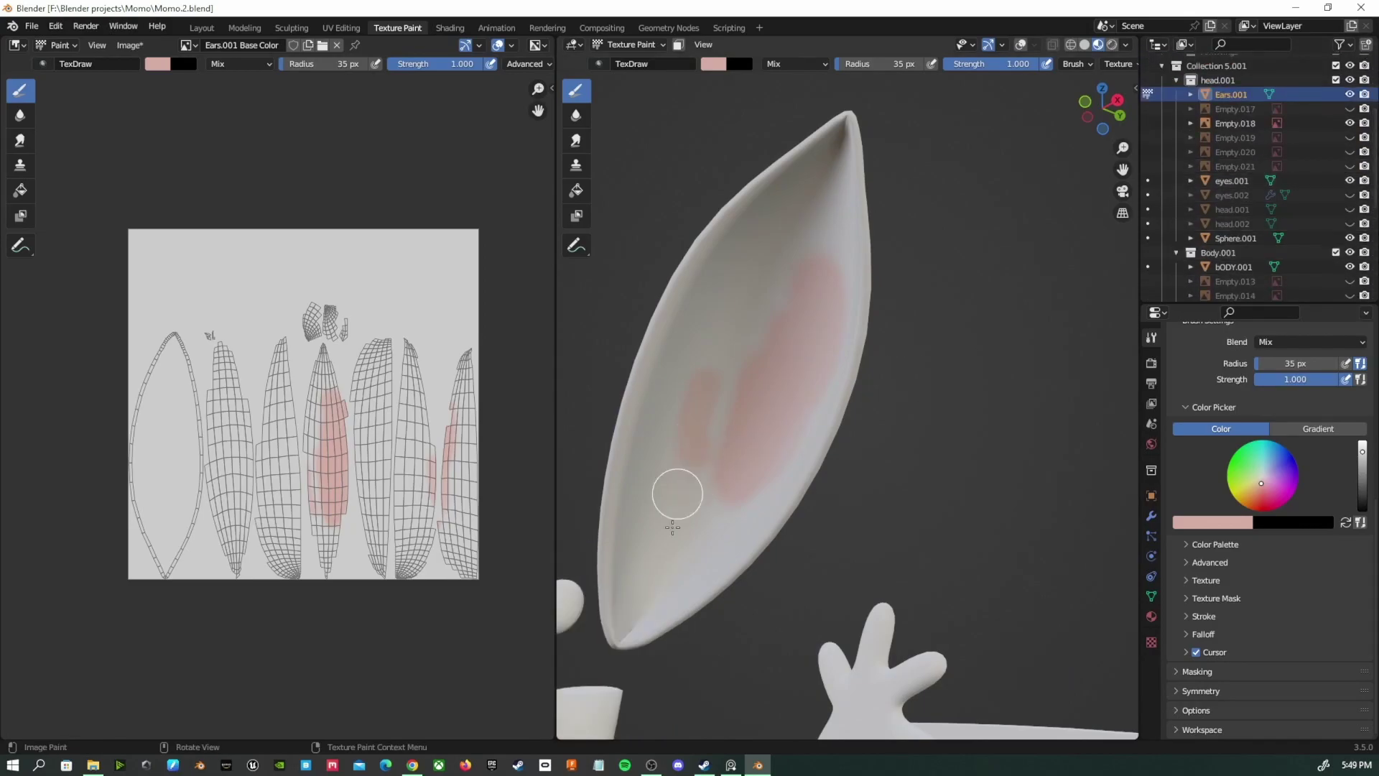
middle_drag(631, 569, 656, 385)
mouse_move(656, 385)
mouse_down()
mouse_move(646, 585)
mouse_move(664, 397)
mouse_up()
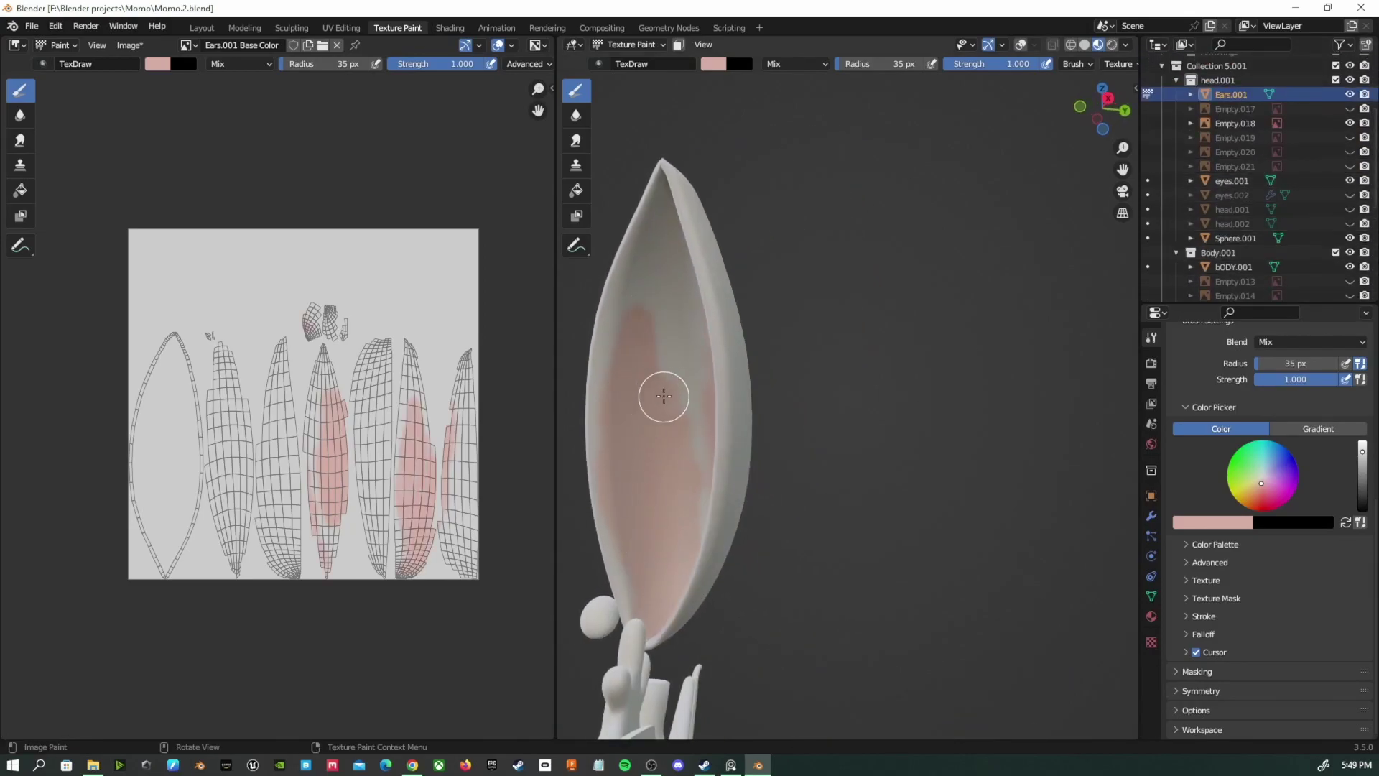
middle_drag(612, 350, 726, 338)
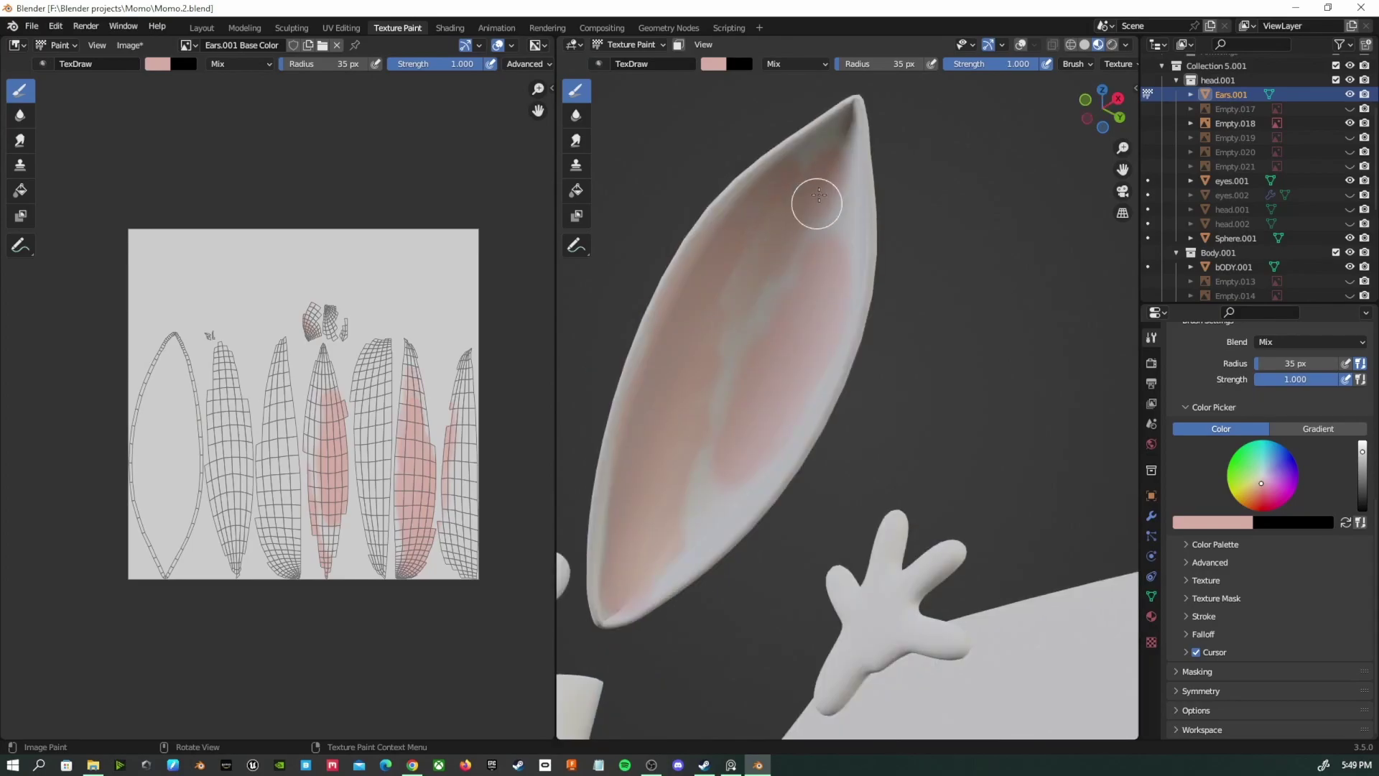
Enlarge the brush radius to 72 px and fill the remaining inner ear down to its base with pale pink
middle_drag(746, 679, 699, 658)
drag(699, 659, 737, 611)
key(f)
click(727, 687)
mouse_move(815, 536)
mouse_down()
mouse_move(1023, 324)
mouse_move(1016, 308)
mouse_move(668, 713)
mouse_up()
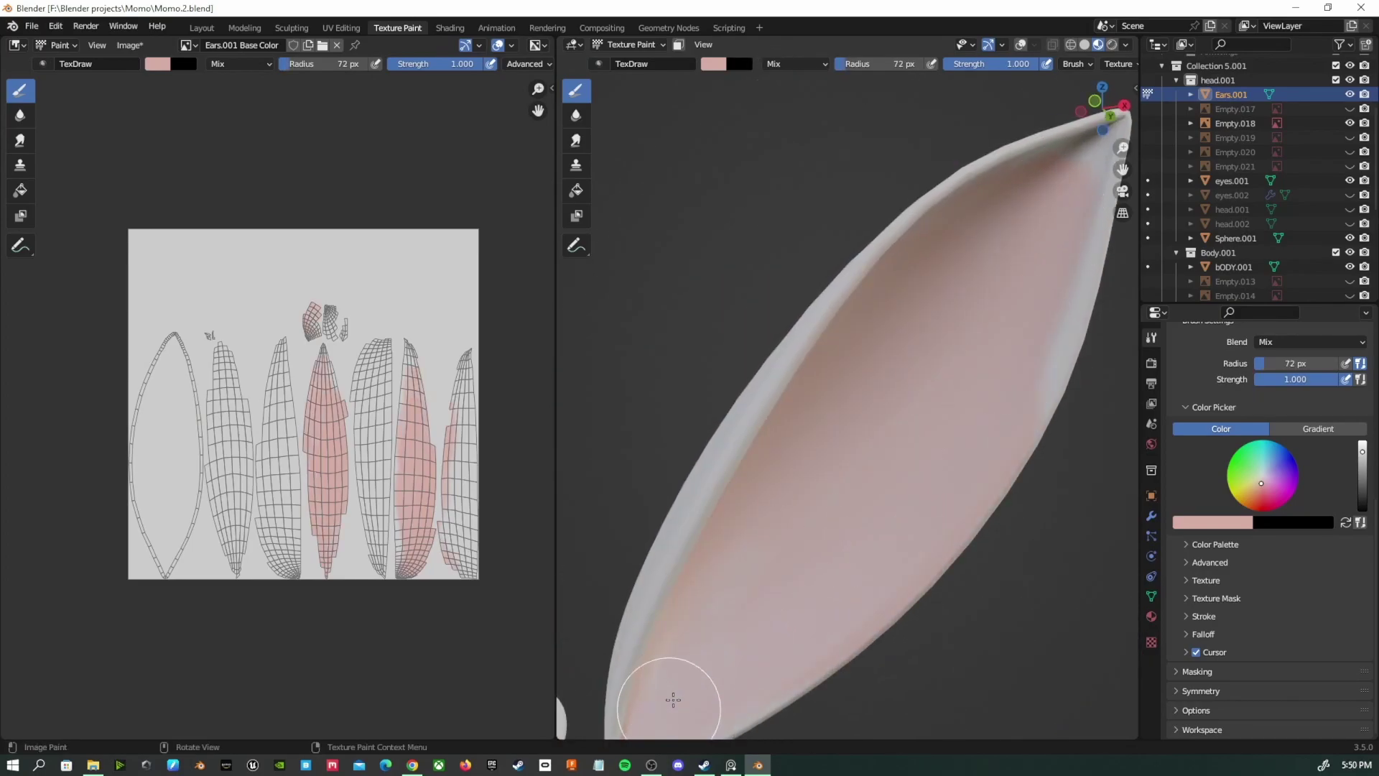
Reduce the brush radius to 33 px and paint the inner ear's tip, edges and base pale pink
drag(1020, 305, 1028, 277)
middle_drag(1081, 258, 901, 155)
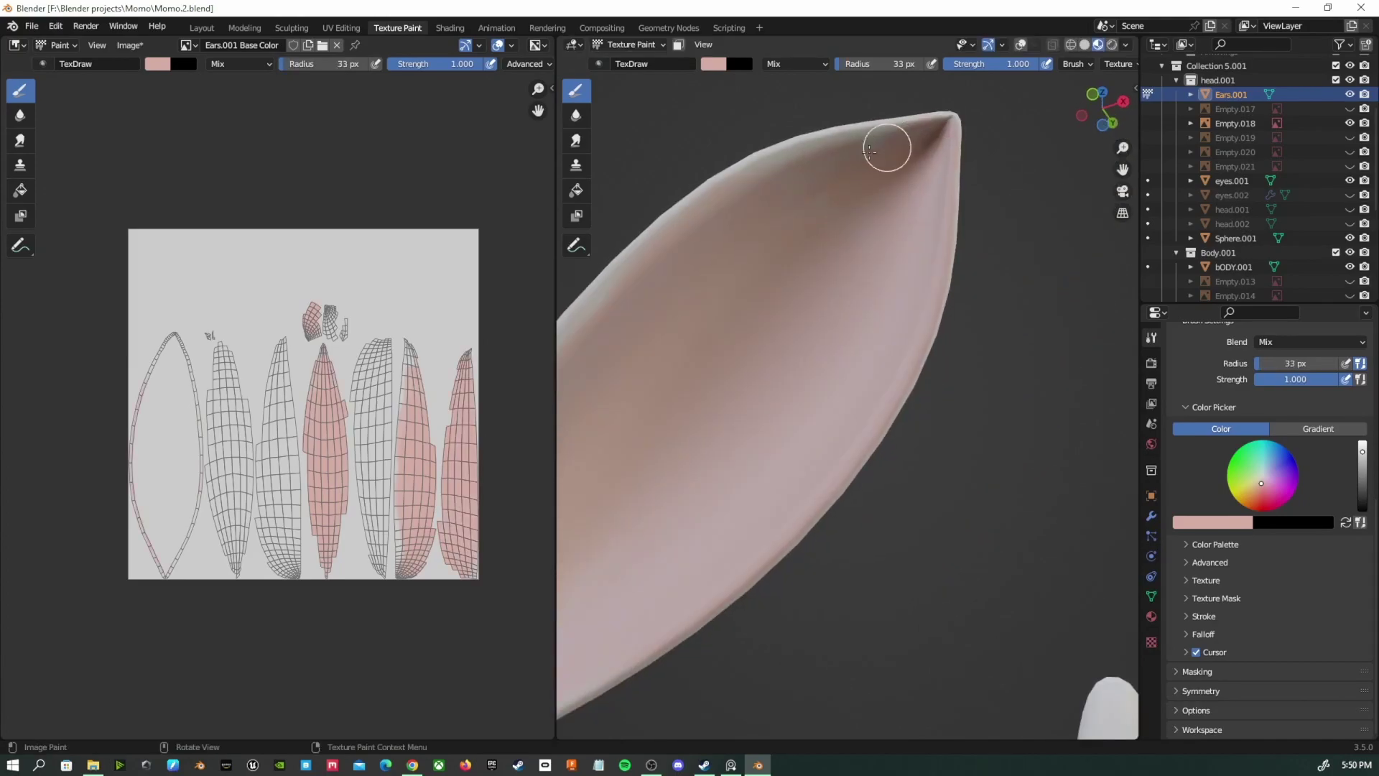
ctrl+middle_drag(773, 315, 817, 292)
middle_drag(699, 445, 688, 436)
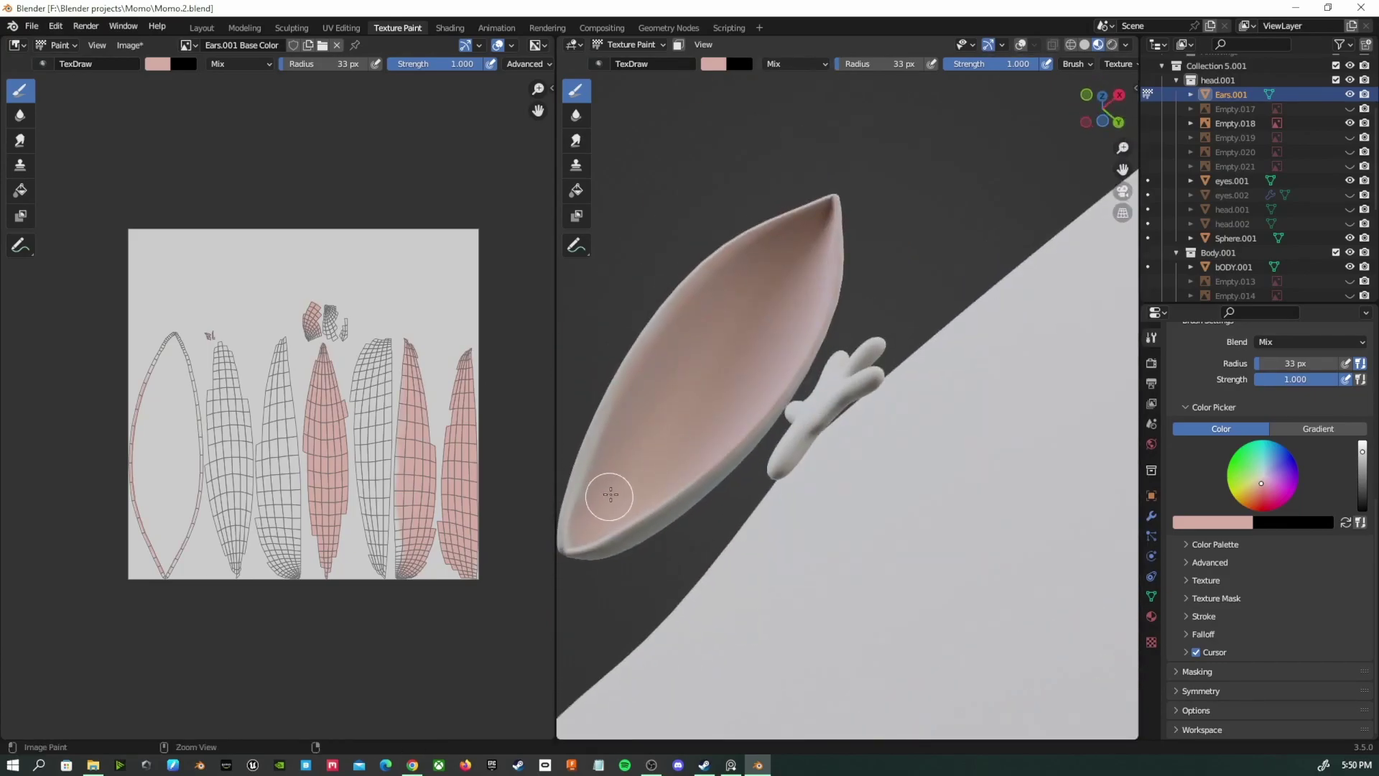
middle_drag(610, 493, 725, 496)
ctrl+middle_drag(726, 496, 754, 431)
drag(701, 448, 693, 527)
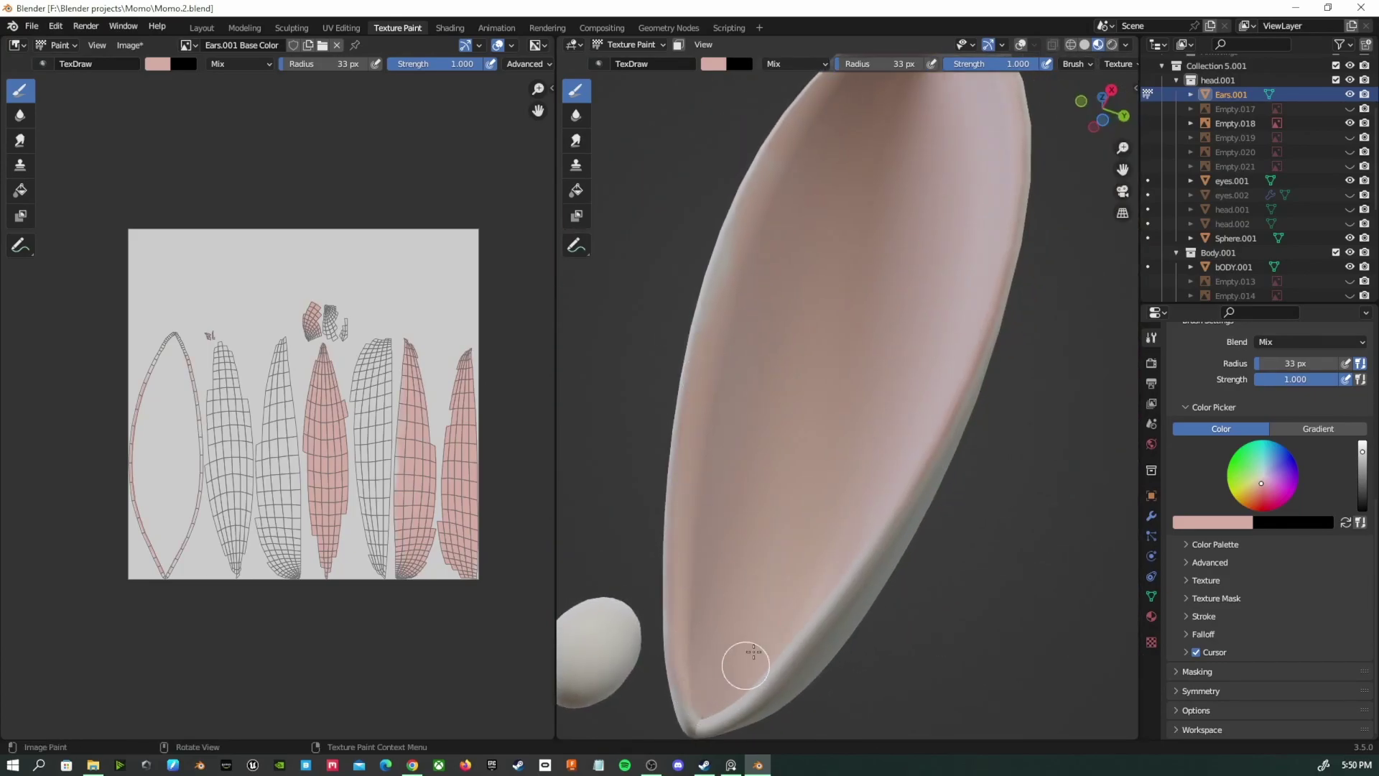
Set the secondary brush colour to white and paint the outer surface of the ear white
middle_drag(805, 295, 963, 483)
click(1304, 522)
drag(1323, 431, 1323, 332)
mouse_move(833, 426)
mouse_down()
mouse_move(819, 345)
mouse_move(815, 363)
mouse_up()
mouse_move(815, 362)
ctrl+mouse_down()
mouse_move(791, 407)
mouse_move(860, 433)
mouse_move(805, 422)
ctrl+mouse_up()
mouse_move(812, 423)
middle_down()
mouse_move(908, 407)
mouse_move(732, 451)
middle_up()
ctrl+drag(733, 451, 855, 597)
mouse_move(783, 504)
middle_down()
mouse_move(810, 413)
mouse_move(811, 423)
middle_up()
middle_drag(652, 351, 727, 508)
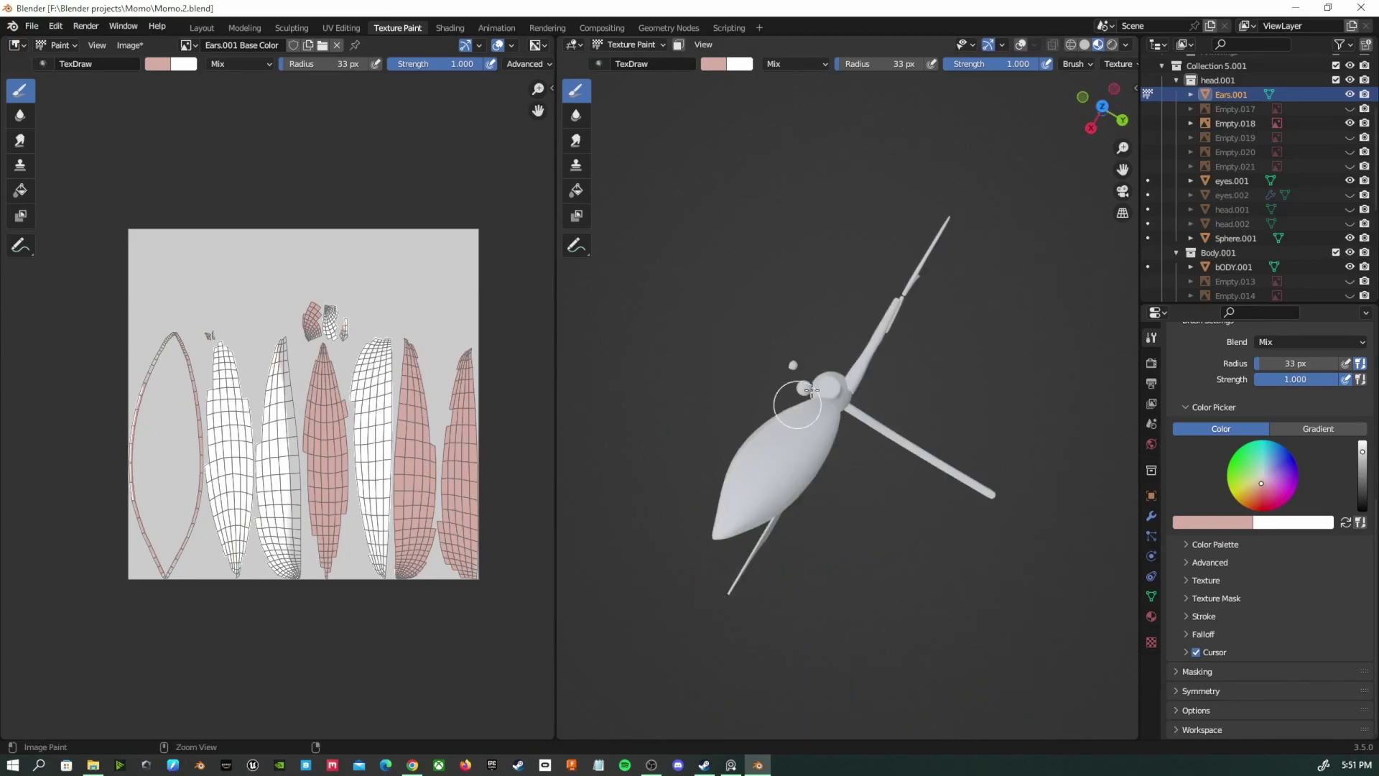
Reduce the brush radius to 16 px and paint a white border along the ear's rim
middle_drag(812, 390, 860, 457)
middle_drag(908, 389, 844, 447)
mouse_move(1004, 356)
middle_down()
mouse_move(979, 508)
mouse_move(815, 498)
mouse_move(818, 450)
mouse_move(778, 452)
mouse_move(825, 484)
mouse_move(700, 550)
middle_up()
scroll(775, 472, up, 3)
key(f)
click(651, 576)
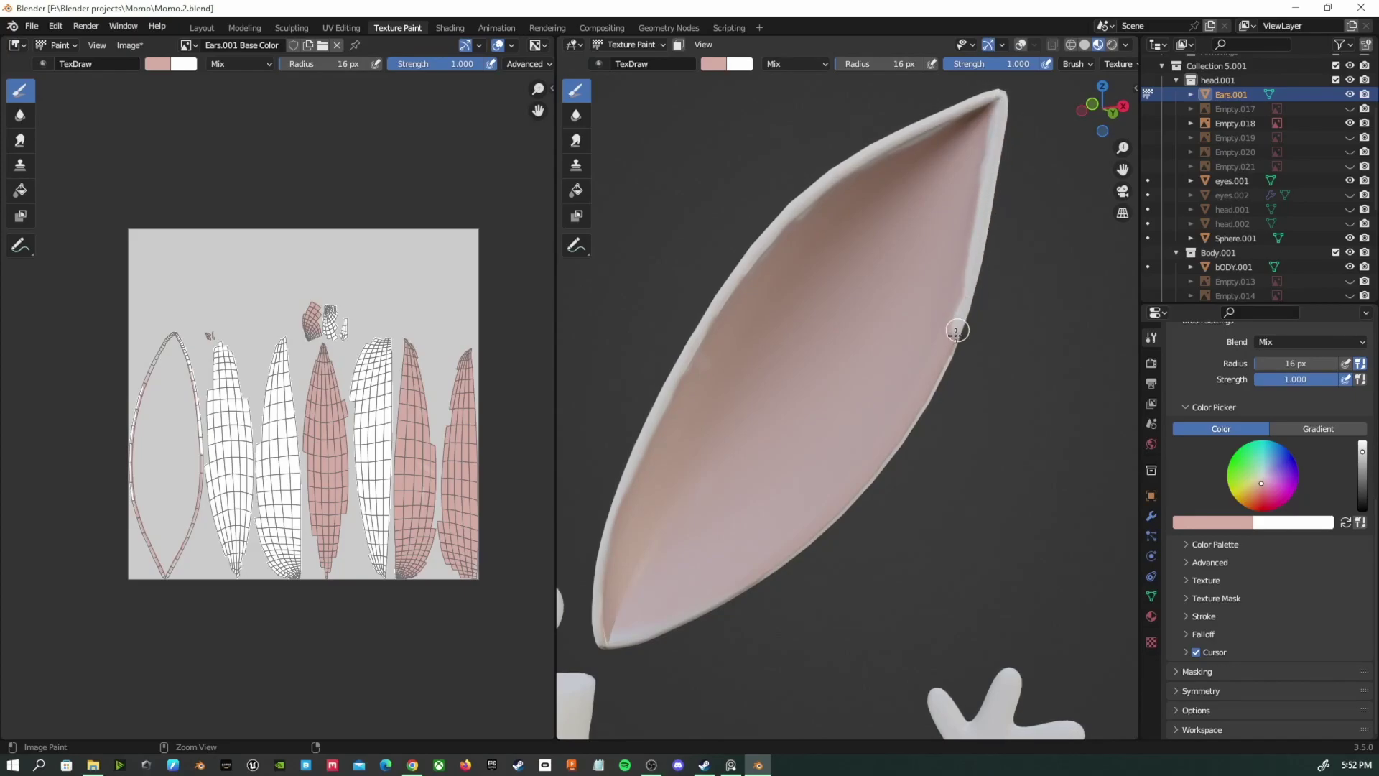
ctrl+drag(958, 329, 659, 640)
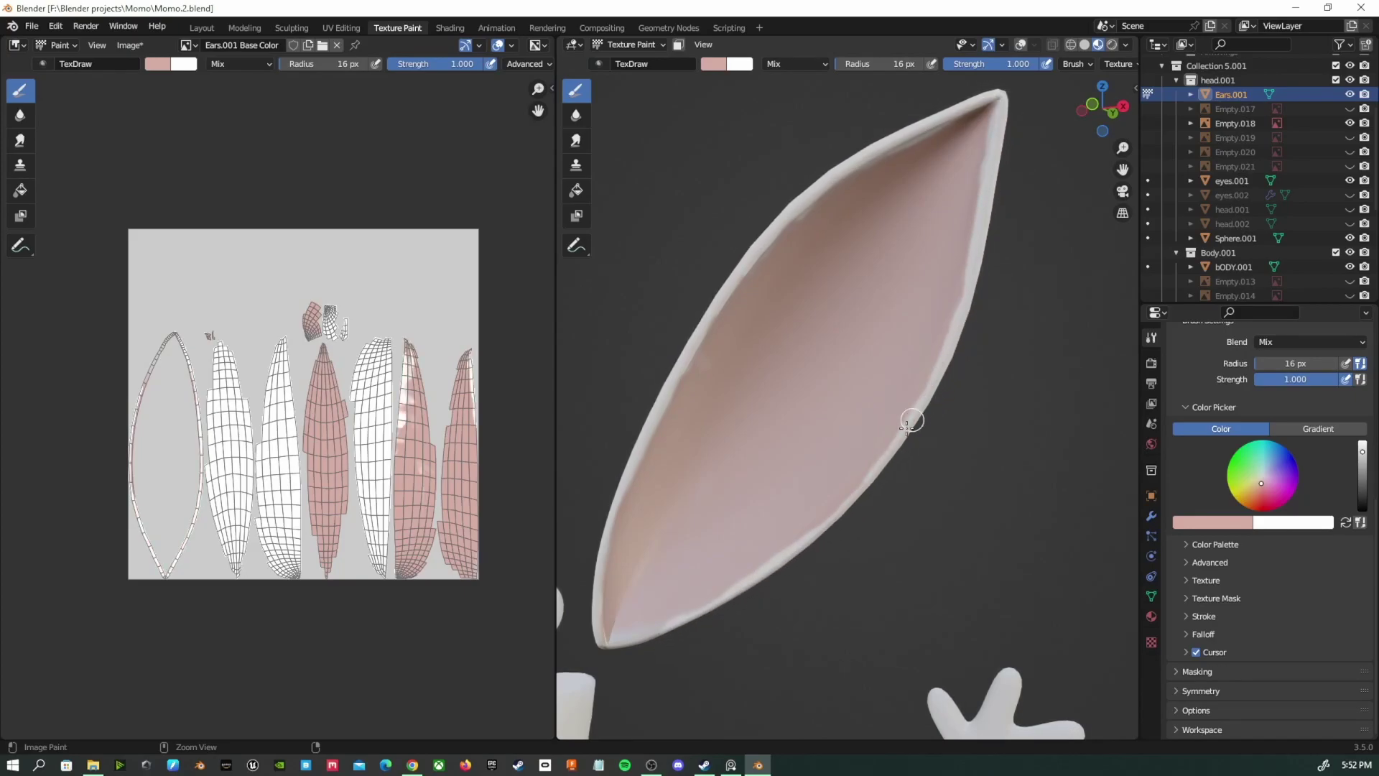
Paint pink over the white spill inside the ear near its upper edge and tip
middle_drag(915, 413, 742, 449)
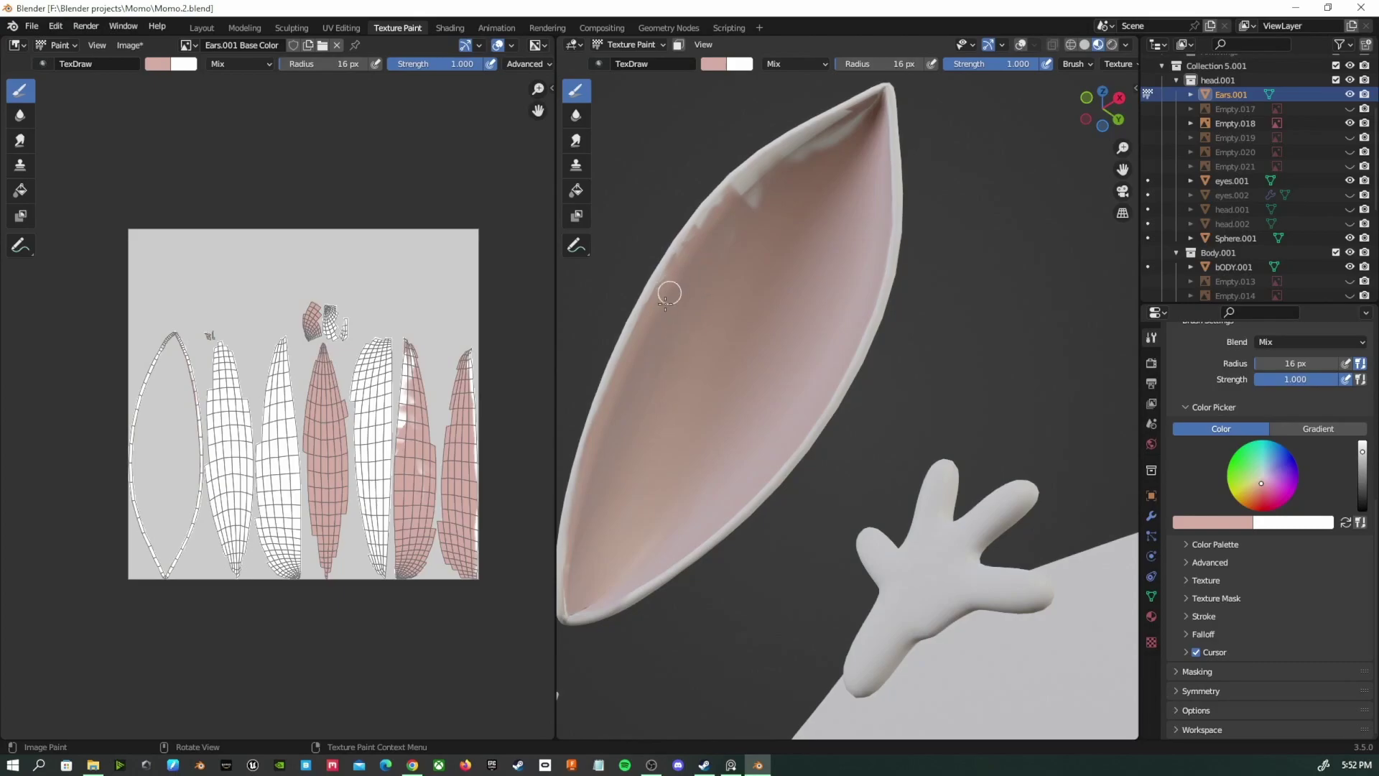
ctrl+middle_drag(836, 155, 1046, 219)
middle_drag(863, 358, 714, 380)
drag(772, 301, 882, 310)
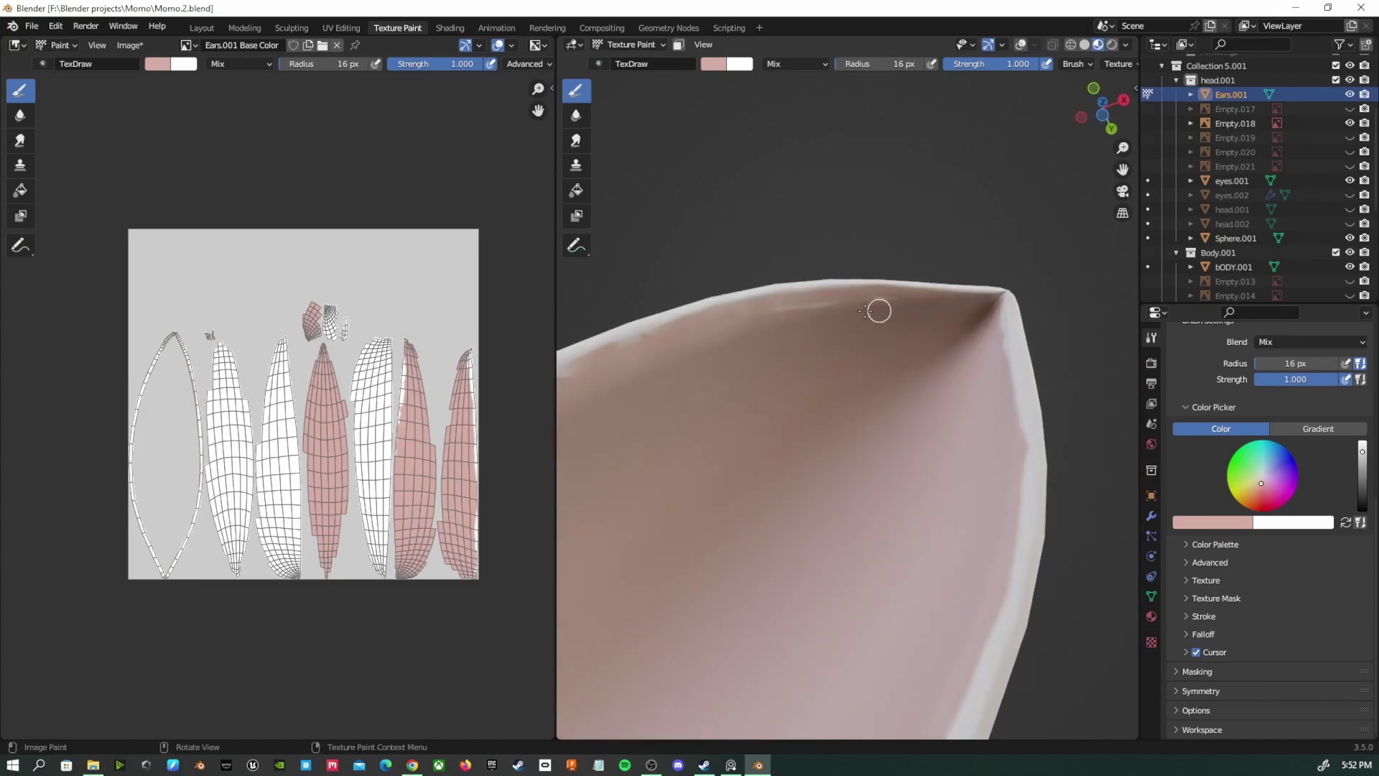
middle_drag(744, 423, 696, 545)
scroll(696, 545, down, 4)
scroll(795, 547, up, 1)
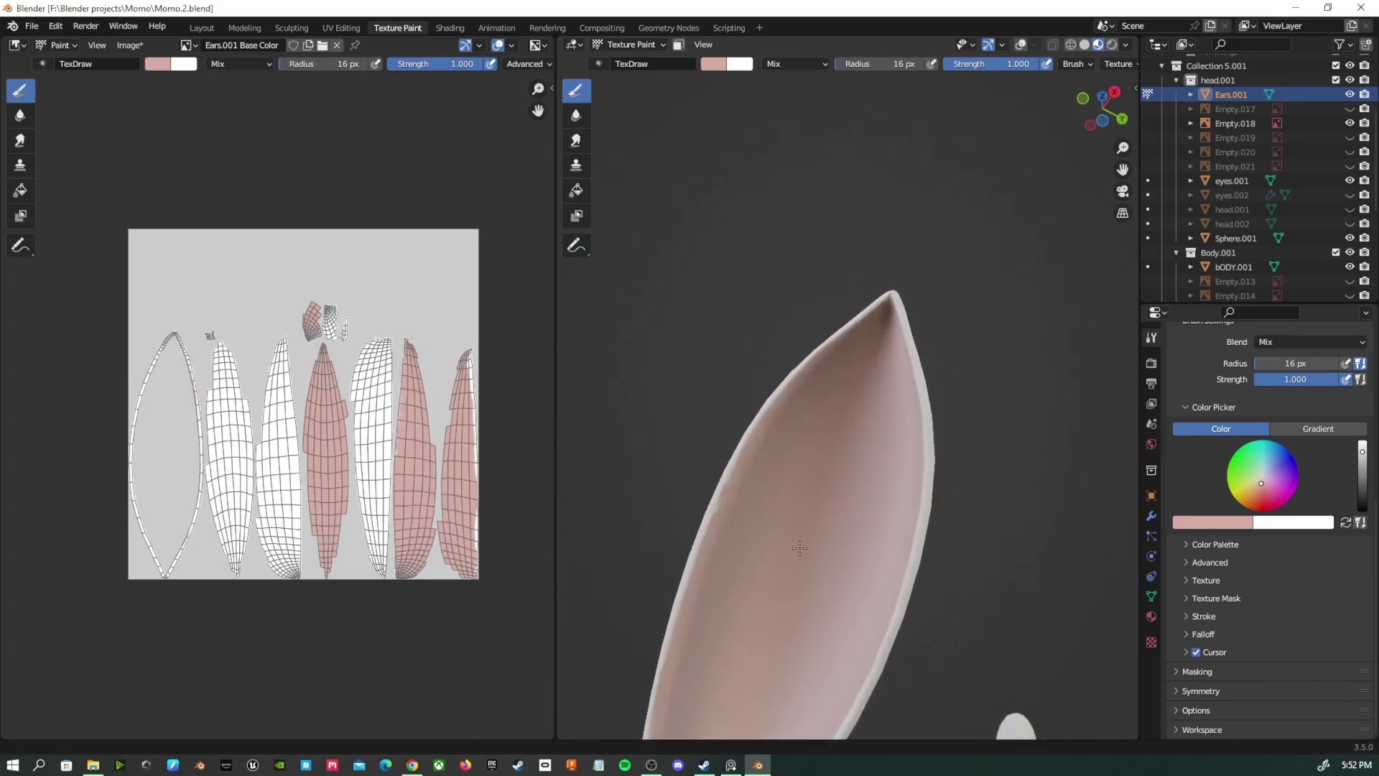
Touch up the border between the white rim and pink interior along the lower ear
middle_drag(796, 547, 763, 416)
middle_drag(751, 502, 794, 535)
middle_drag(740, 610, 702, 577)
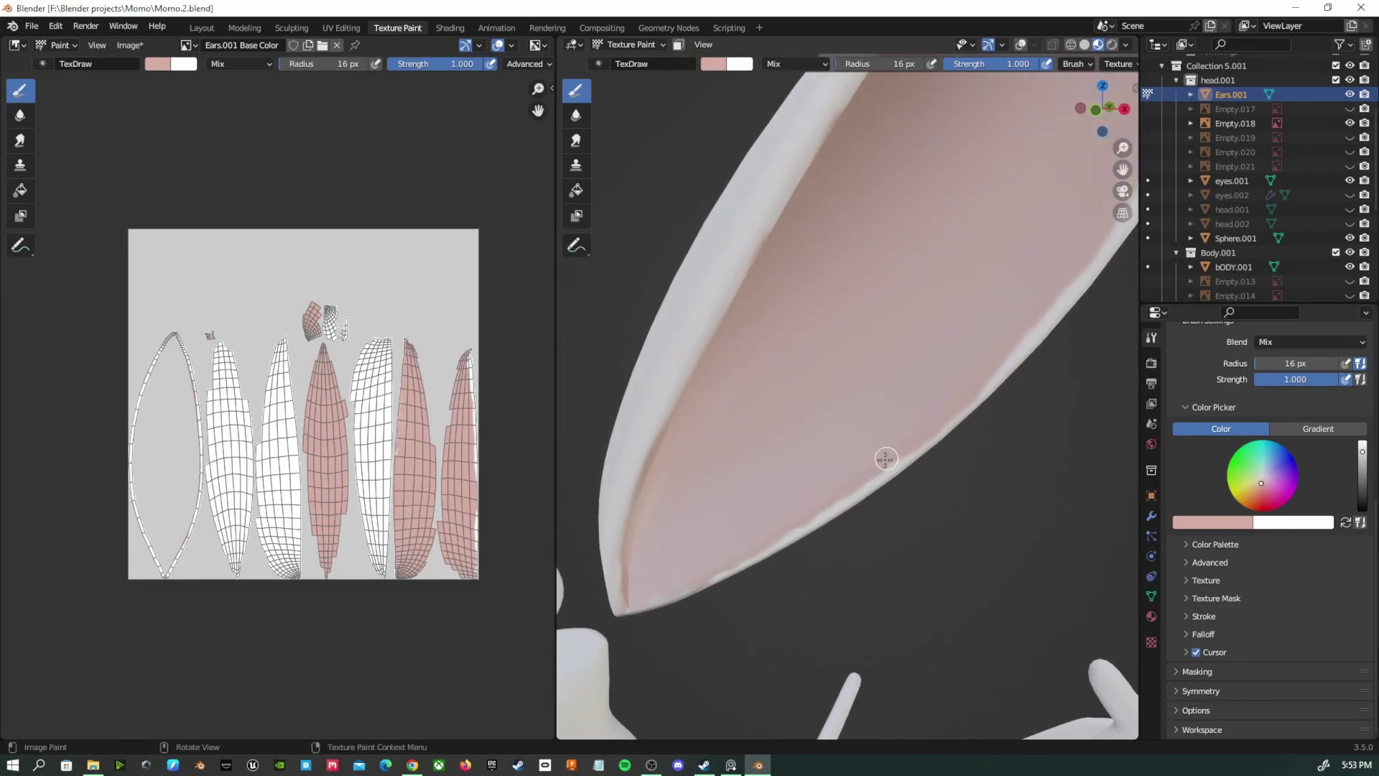
middle_drag(1002, 335, 843, 491)
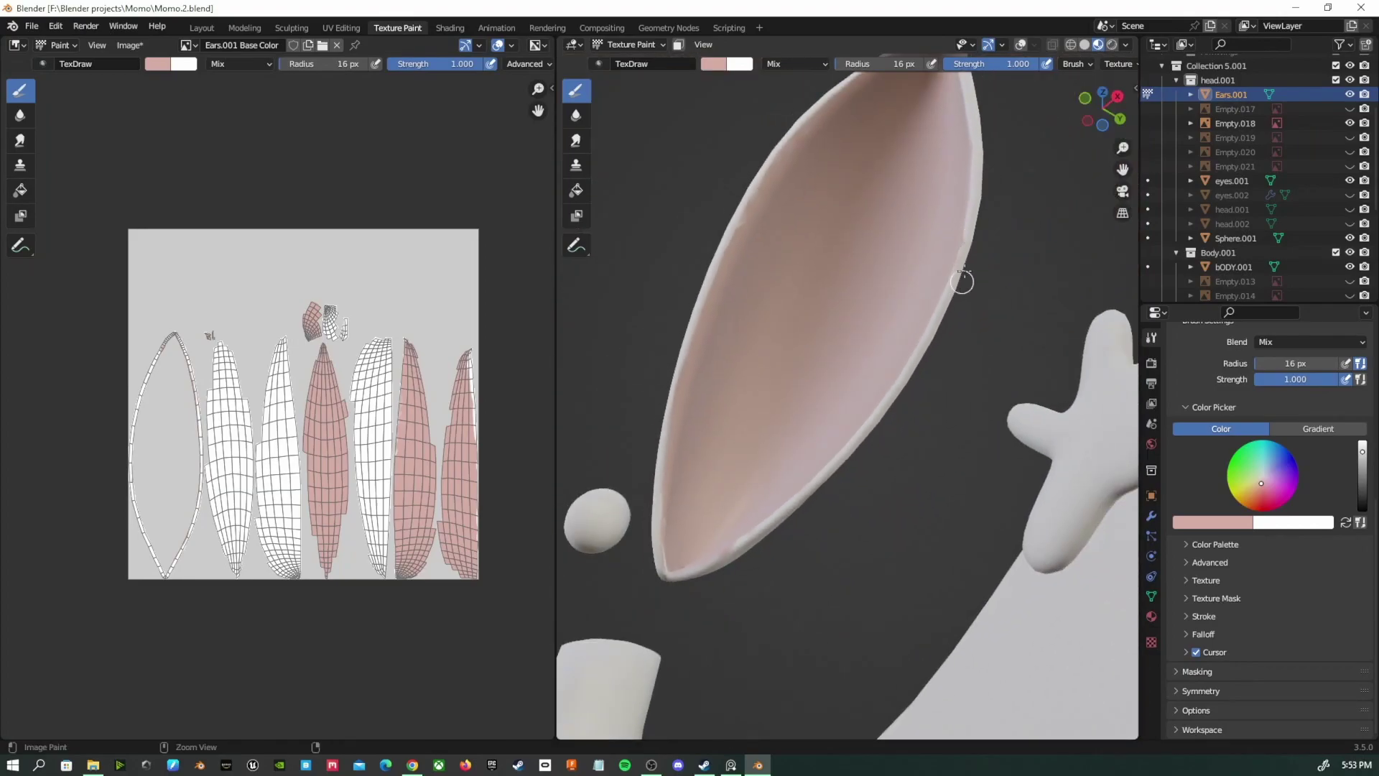
ctrl+middle_drag(844, 110, 357, 196)
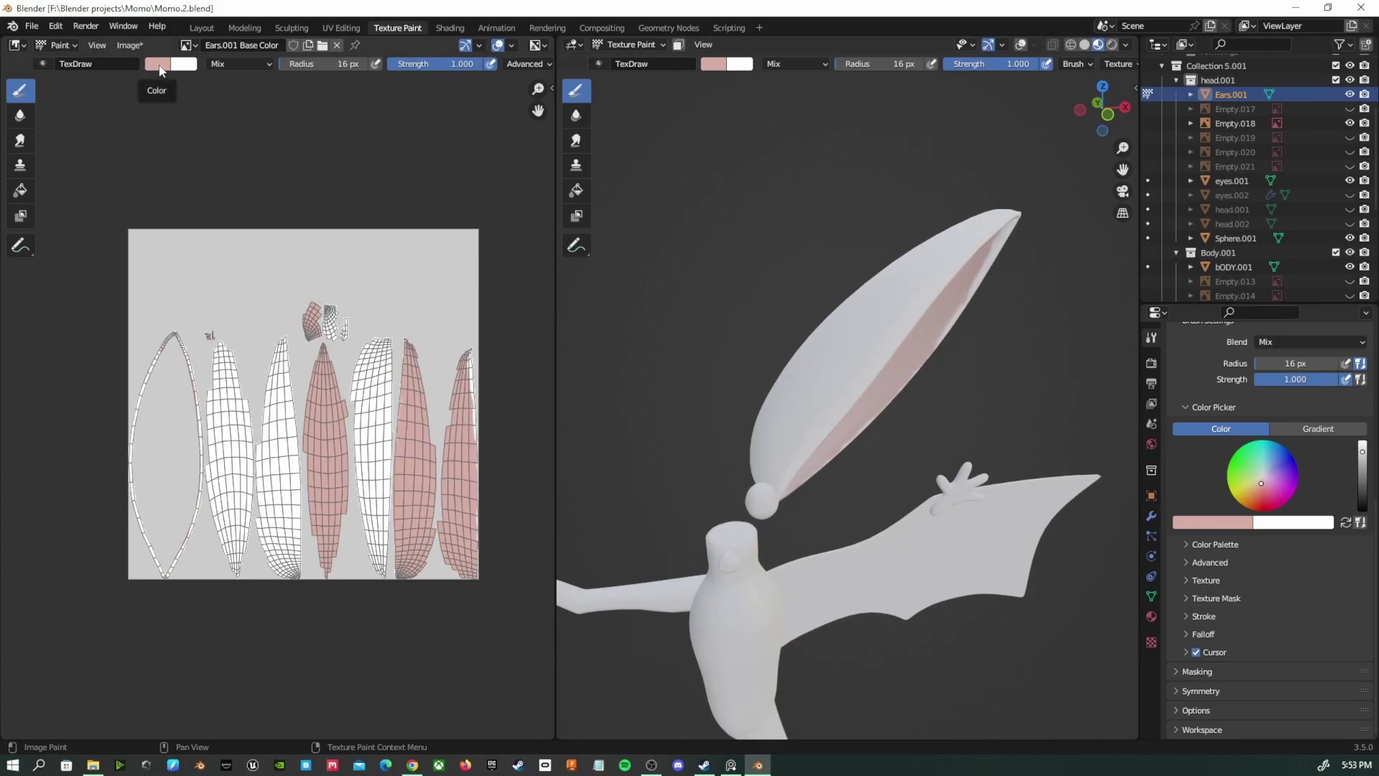
Save the painted Ears.001 Base Color texture image
middle_drag(805, 365, 768, 410)
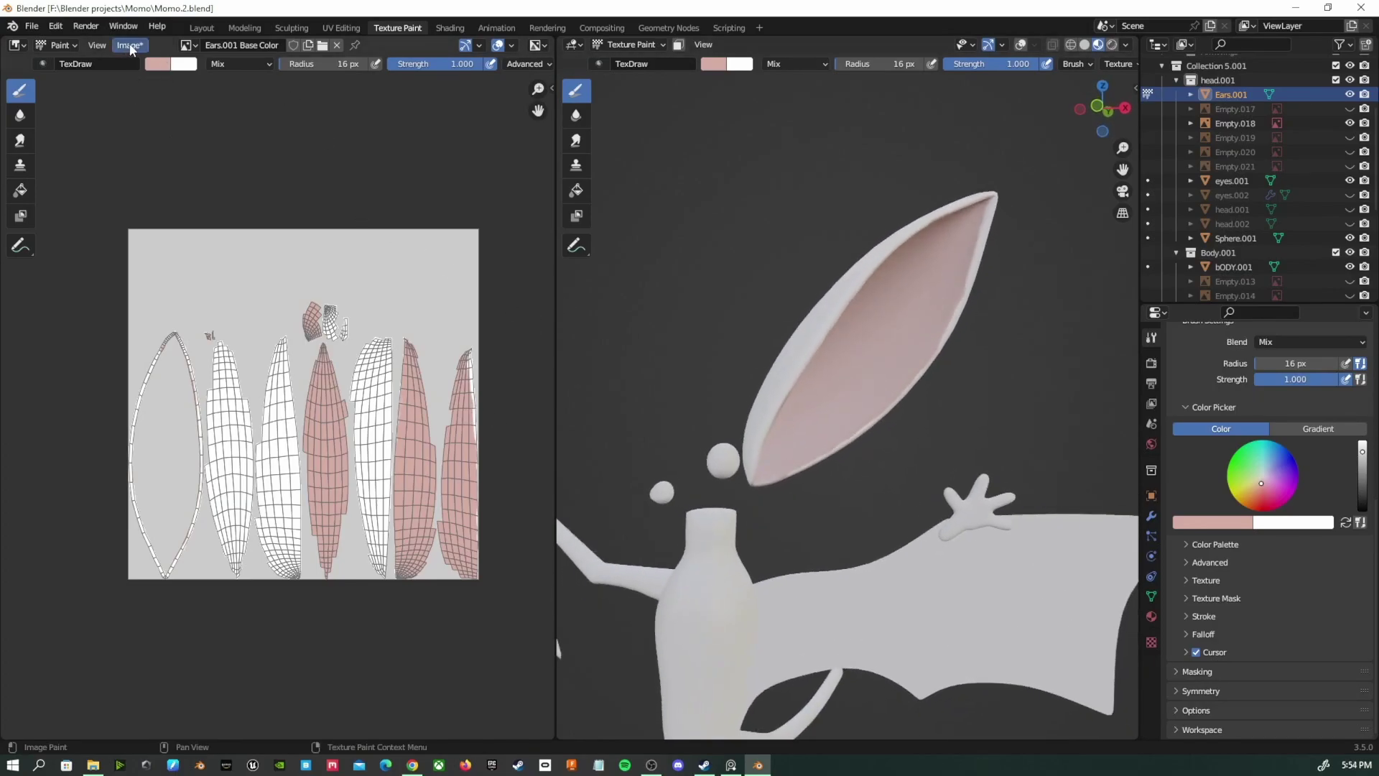
click(129, 45)
click(147, 161)
click(921, 586)
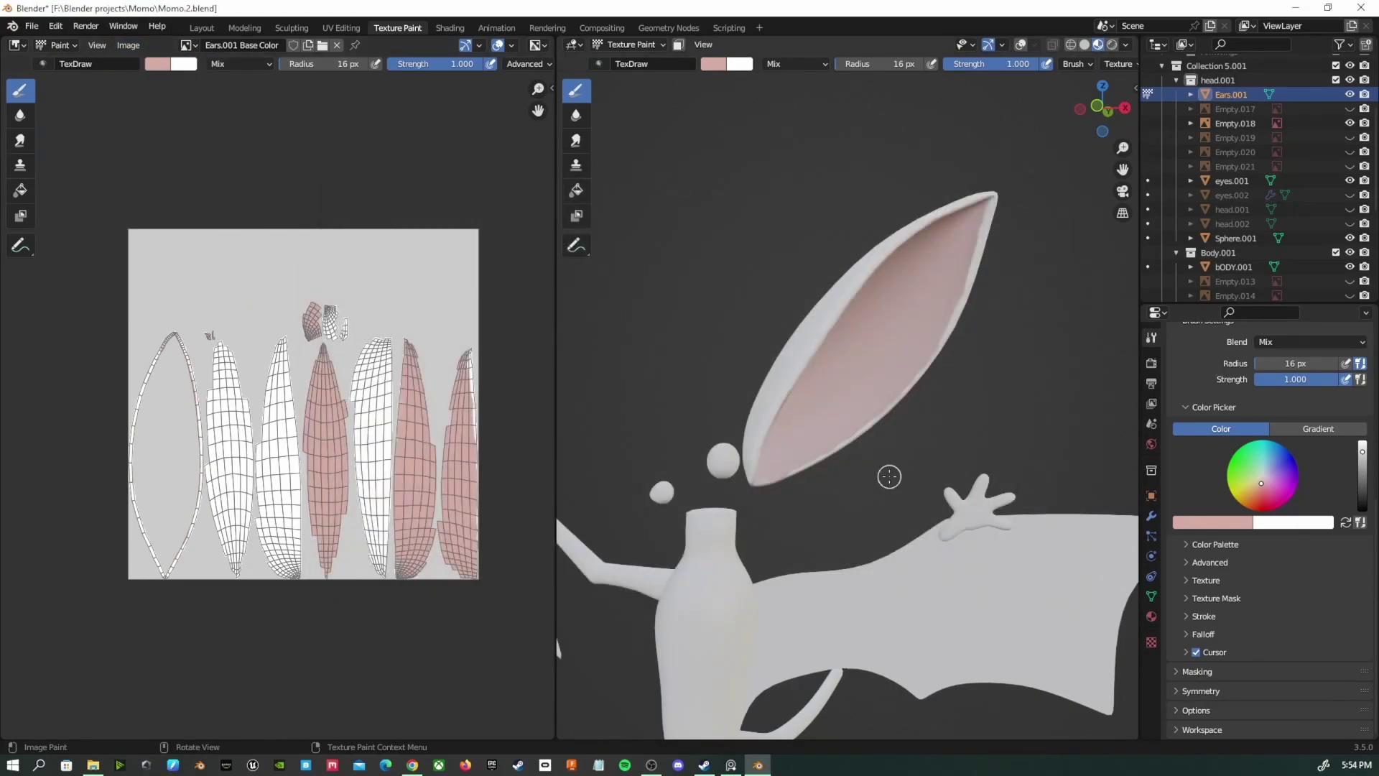
Thicken the ear's rim in sculpting with the Inflate brush at 16 px radius
click(287, 28)
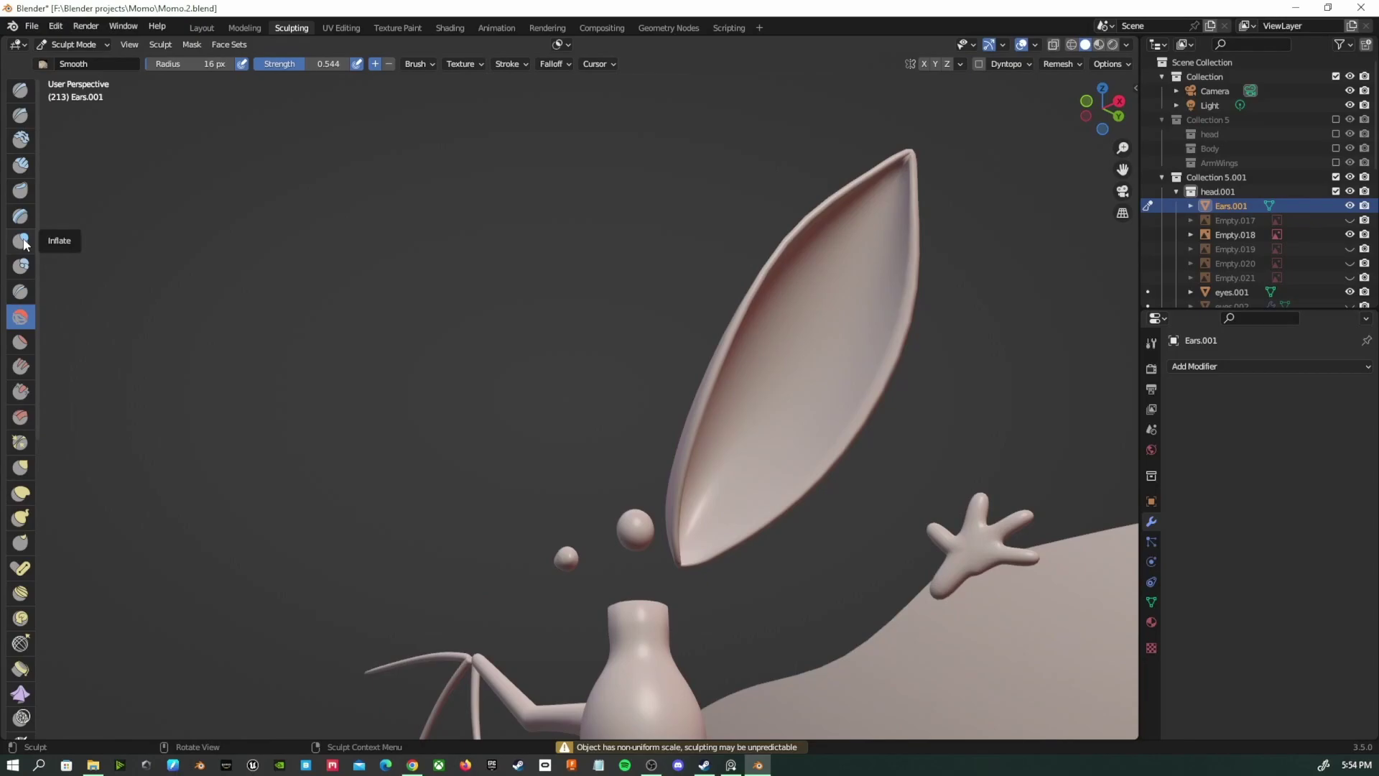
click(22, 241)
middle_drag(847, 298, 849, 260)
scroll(849, 260, up, 3)
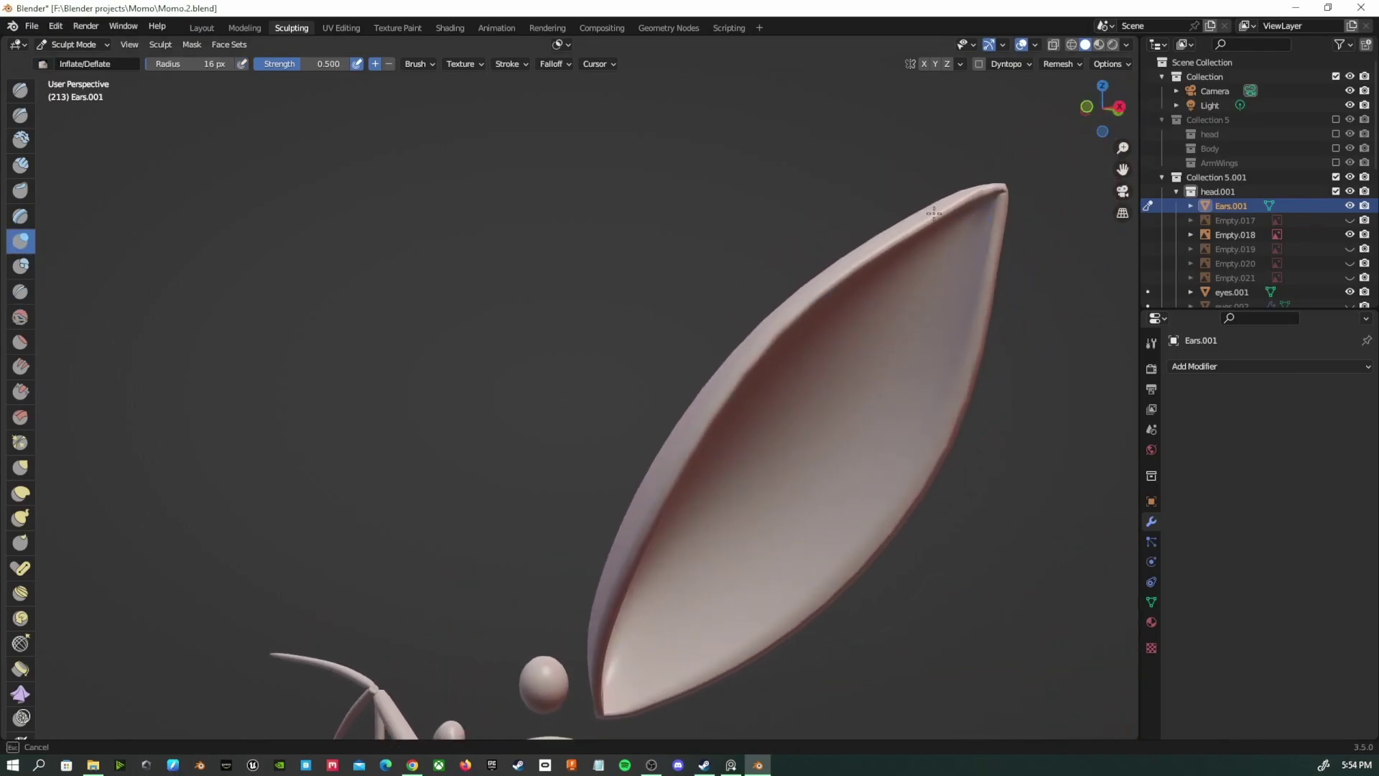
middle_drag(808, 359, 713, 393)
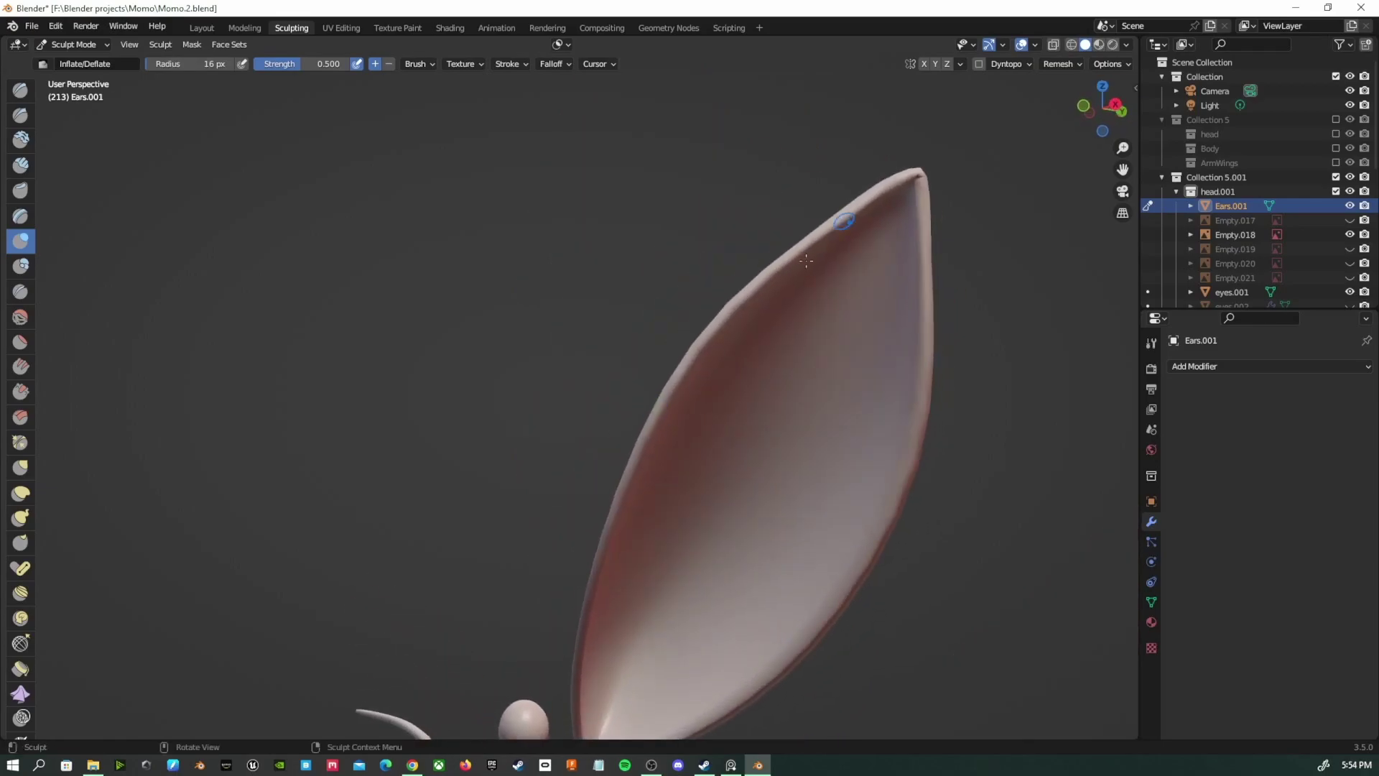
scroll(589, 661, down, 3)
Show the model in Material Preview in the Layout workspace and select the hand
click(202, 27)
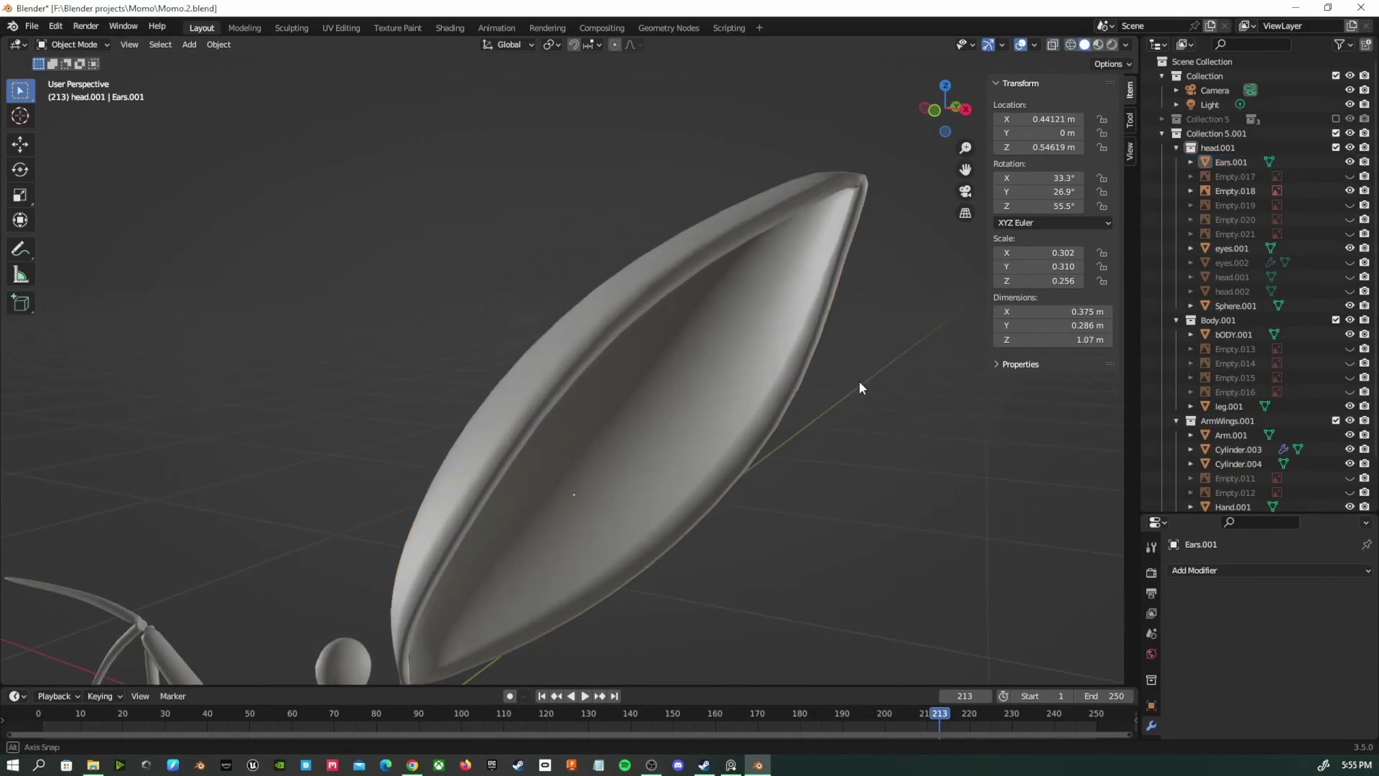
key(z)
click(843, 303)
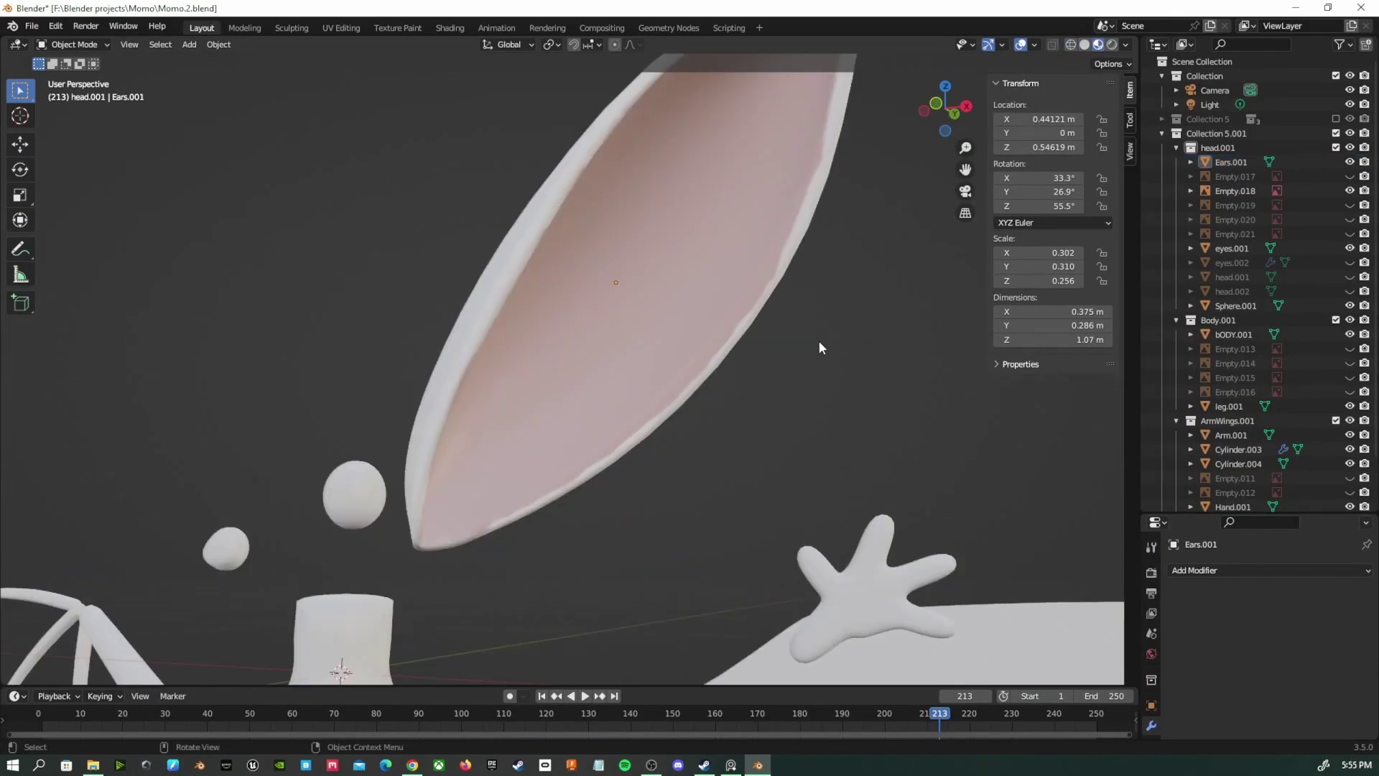
scroll(820, 342, down, 4)
mouse_move(795, 476)
middle_down()
mouse_move(834, 484)
mouse_move(817, 484)
mouse_move(792, 449)
middle_up()
click(751, 496)
middle_drag(869, 411, 813, 451)
scroll(711, 492, up, 1)
scroll(755, 363, up, 3)
shift+middle_drag(711, 494, 808, 363)
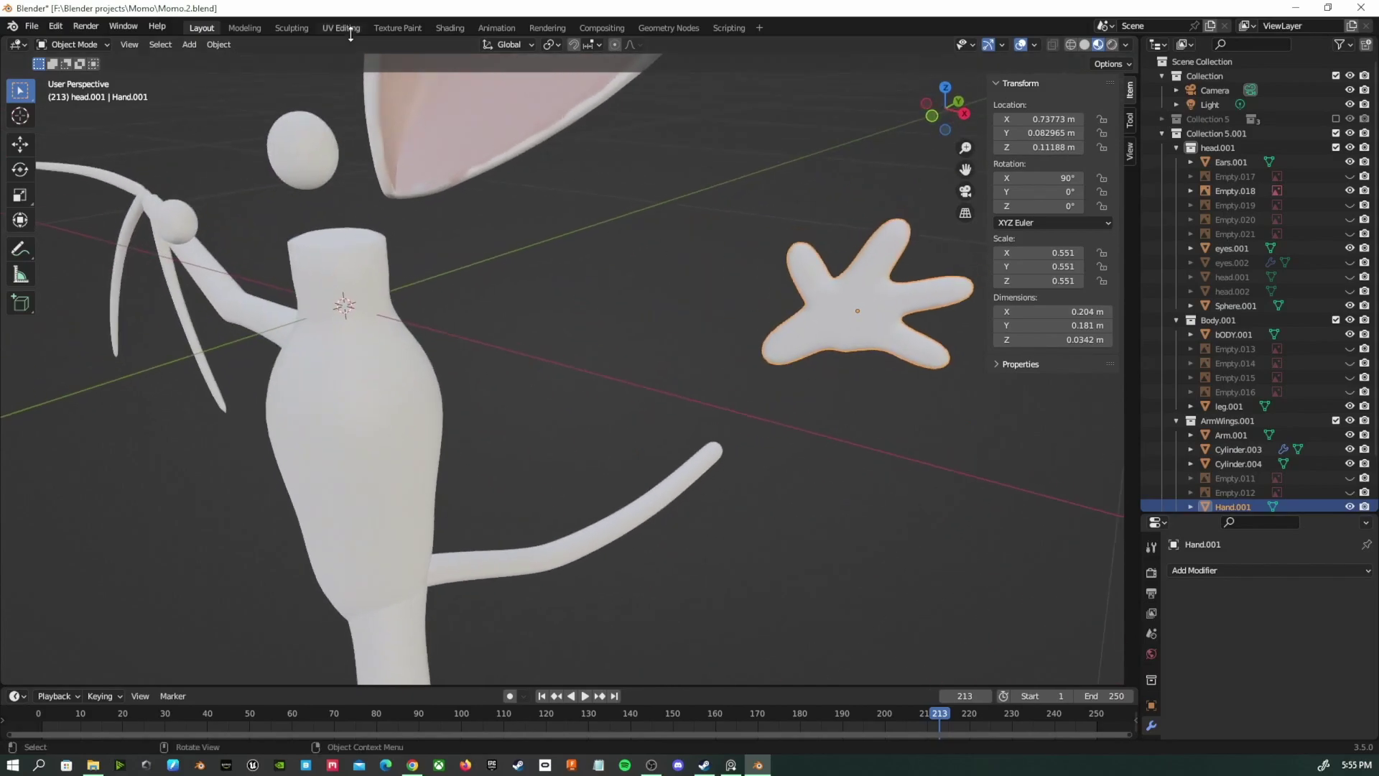
Sculpt the hand's fingers slimmer with the Inflate/Deflate brush at 71 px radius and 0.500 strength
click(292, 27)
shift+middle_drag(728, 538, 684, 362)
mouse_move(684, 362)
ctrl+middle_down()
mouse_move(702, 496)
mouse_move(718, 516)
ctrl+middle_up()
key(x)
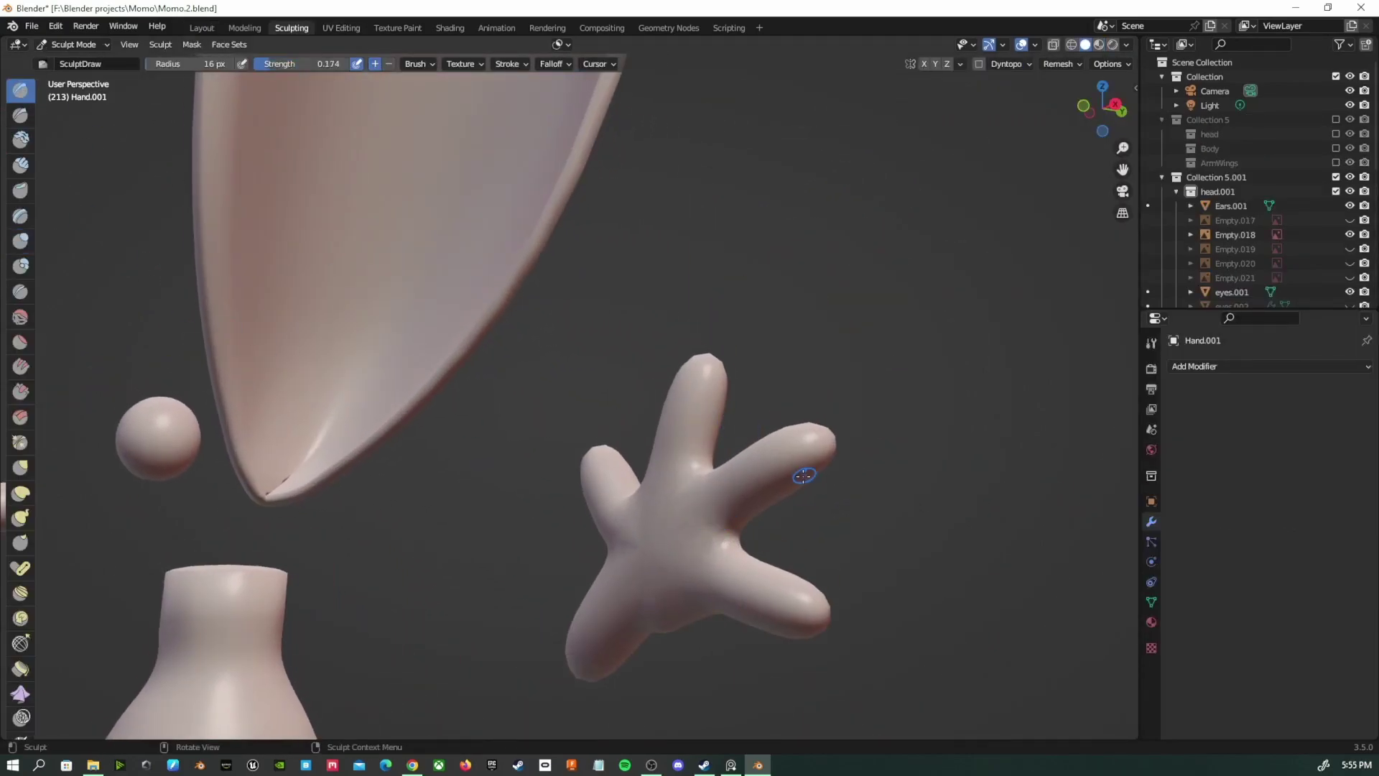
middle_drag(808, 519, 740, 459)
drag(272, 68, 283, 68)
mouse_move(374, 423)
middle_down()
mouse_move(147, 467)
mouse_move(902, 446)
mouse_move(979, 563)
mouse_move(966, 520)
mouse_move(198, 474)
middle_up()
key(i)
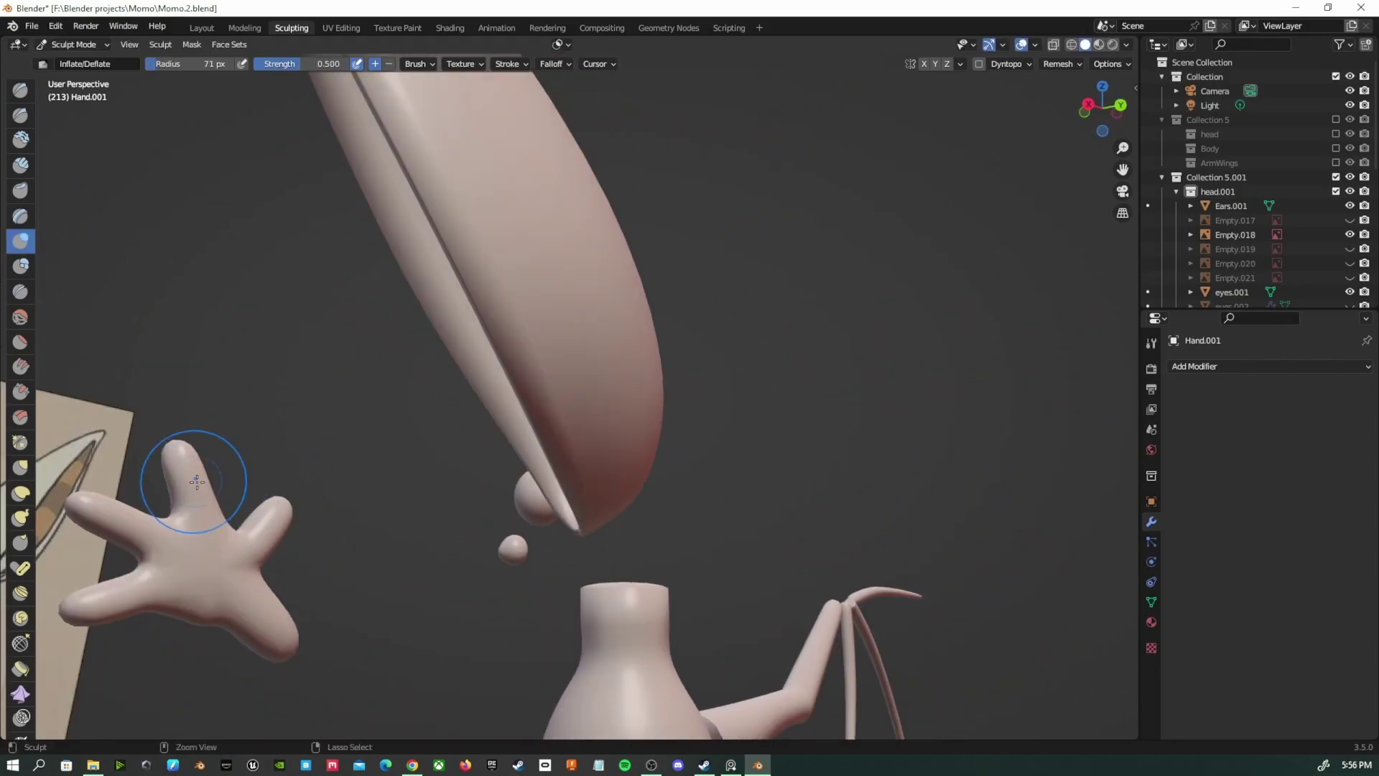
drag(175, 532, 85, 524)
mouse_move(307, 534)
middle_down()
mouse_move(397, 542)
mouse_move(702, 507)
mouse_move(629, 566)
middle_up()
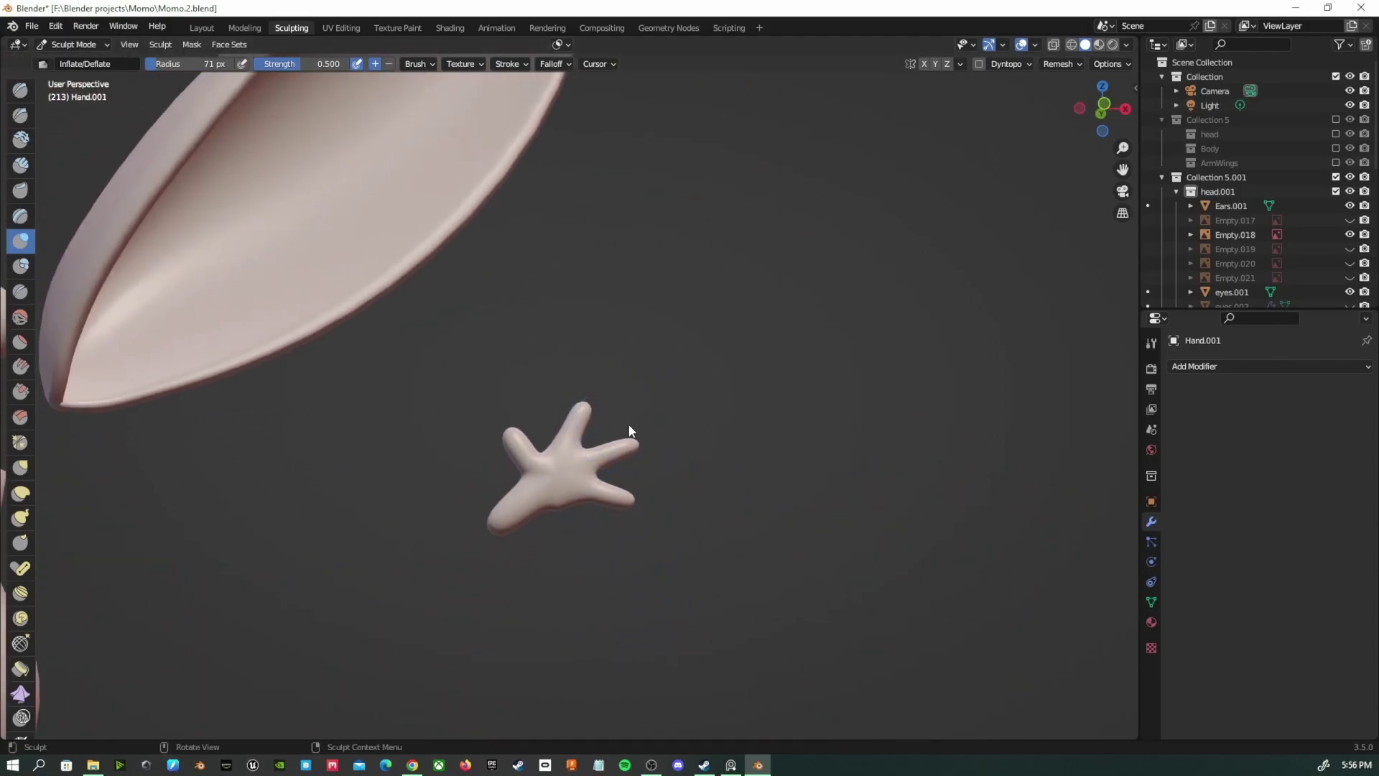
Unwrap the whole hand mesh with Smart UV Project
key(ctrl+Page_Down)
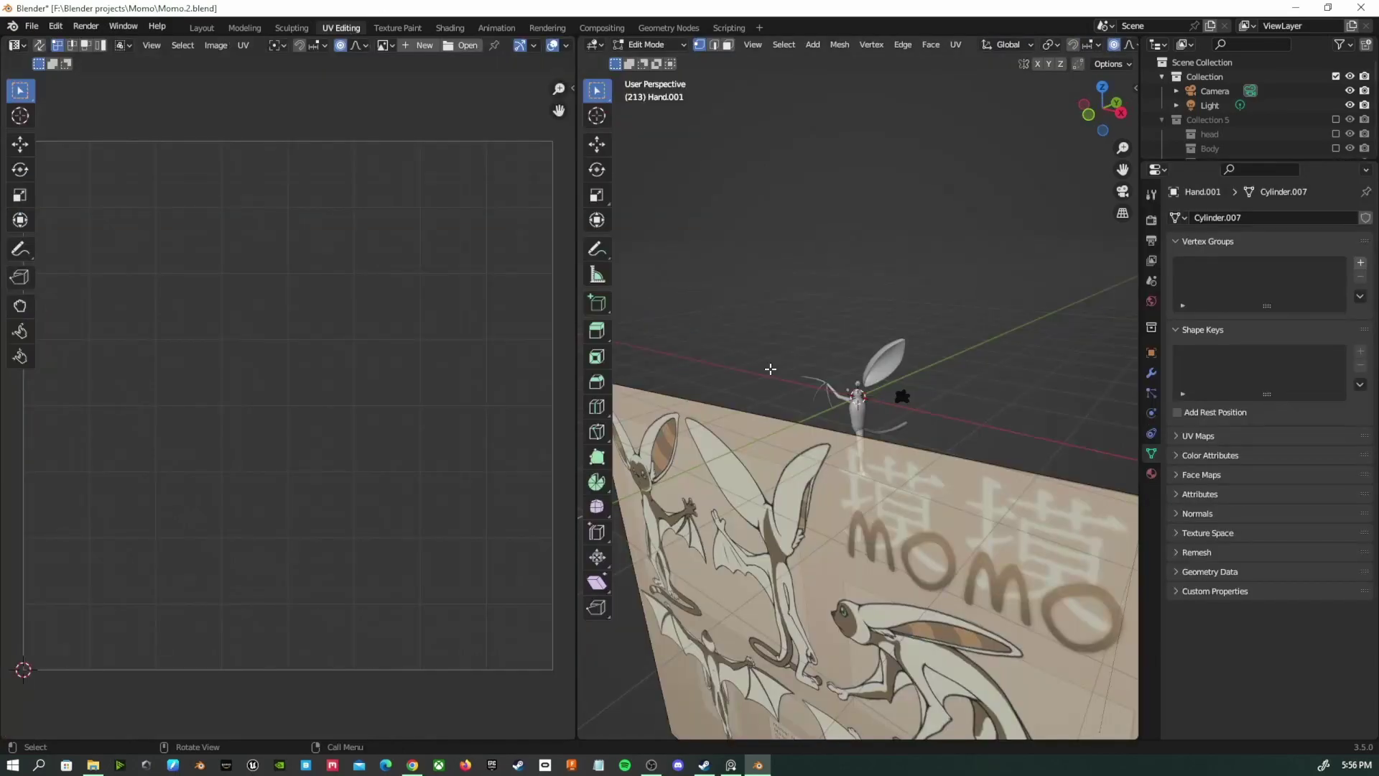
key(ctrl+l)
right_click(903, 403)
key(u)
click(925, 396)
click(958, 520)
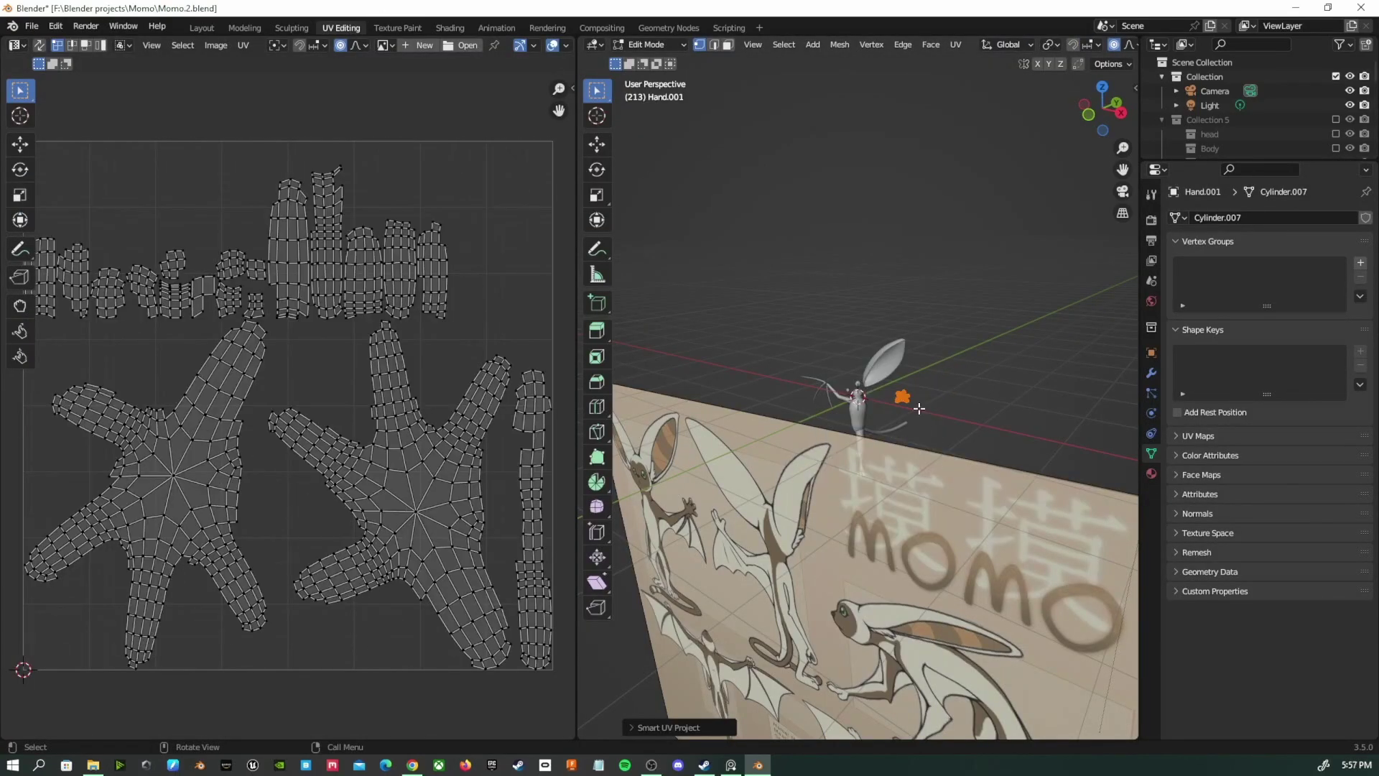
Create a blank 1024 px Base Color paint slot with alpha for the hand in texture painting
click(408, 27)
scroll(923, 524, up, 4)
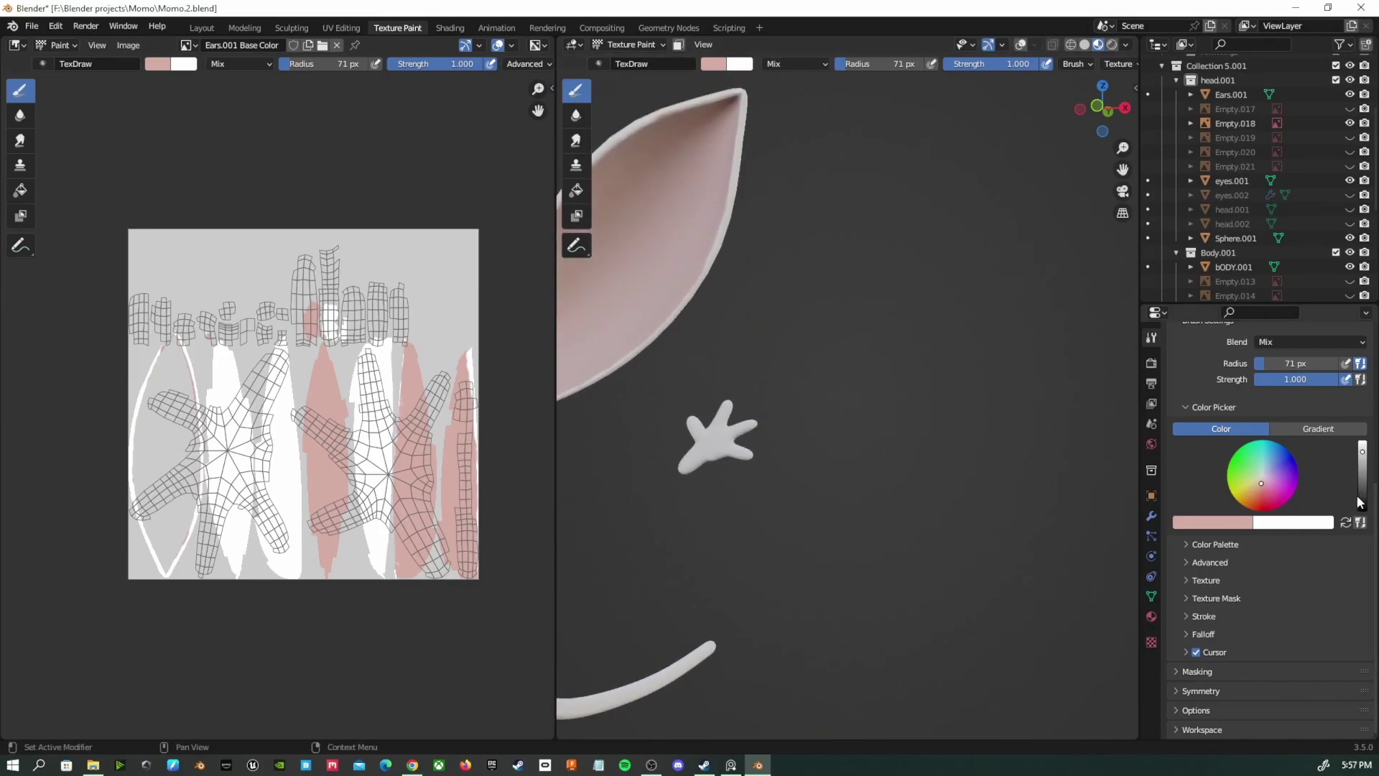
scroll(1350, 496, up, 8)
click(1359, 401)
click(1282, 411)
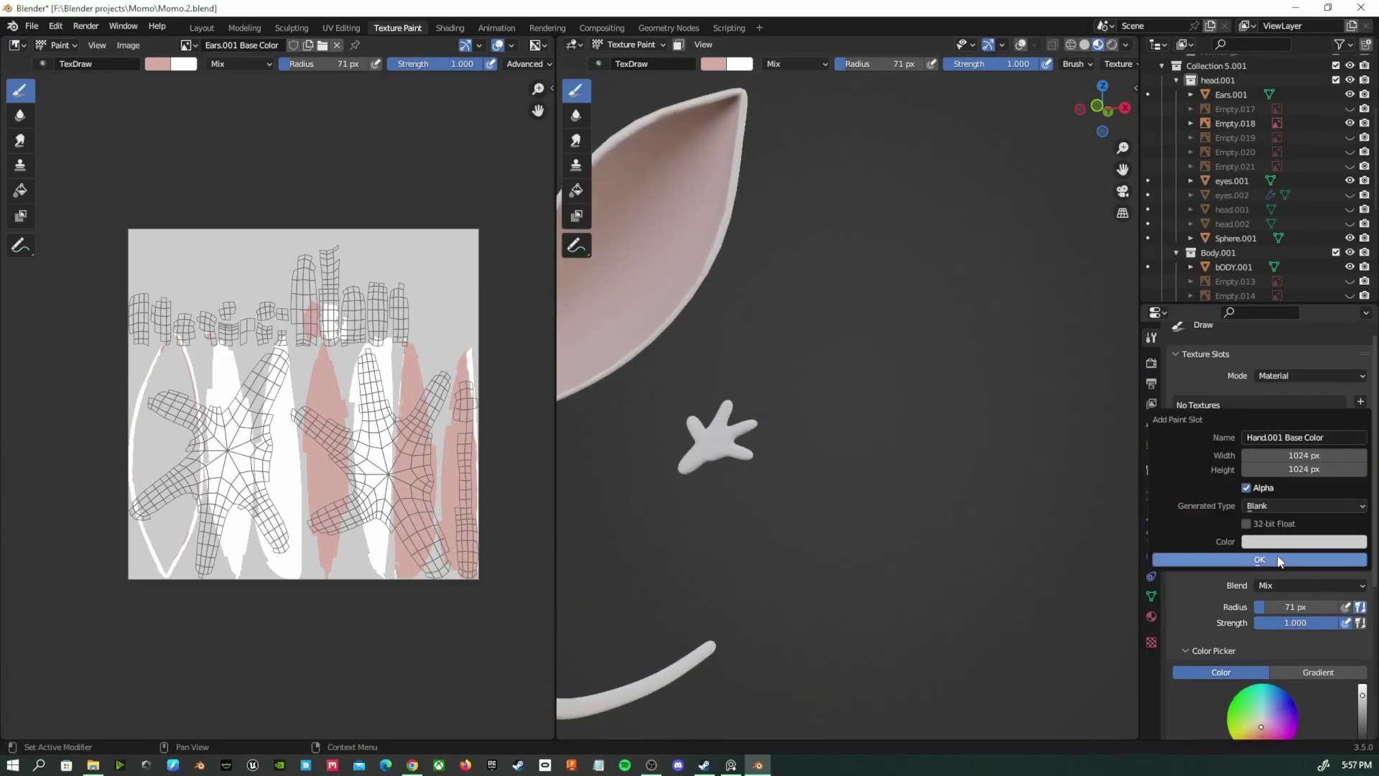
click(1282, 561)
Paint the whole hand white with the 71 px brush
scroll(1207, 515, down, 6)
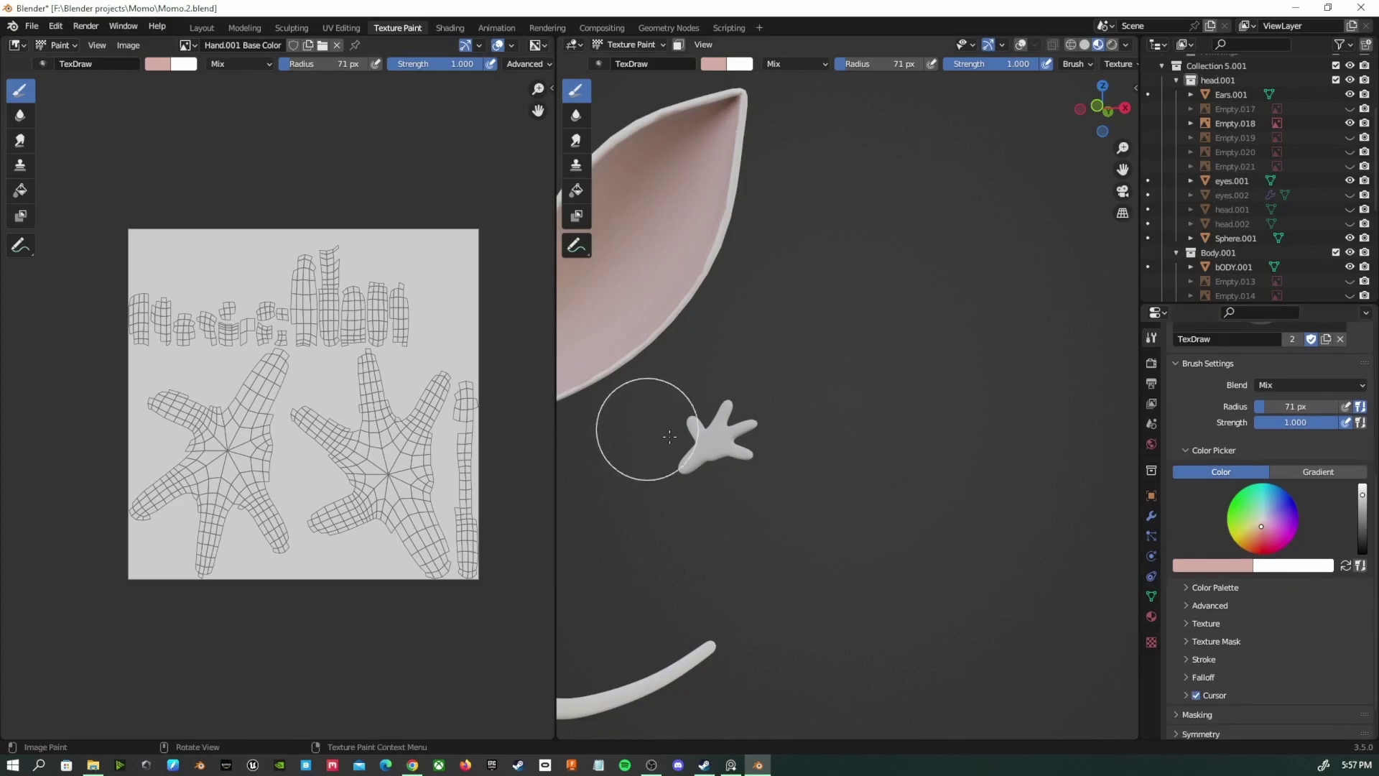
scroll(705, 465, down, 4)
scroll(914, 431, up, 3)
middle_drag(914, 431, 934, 513)
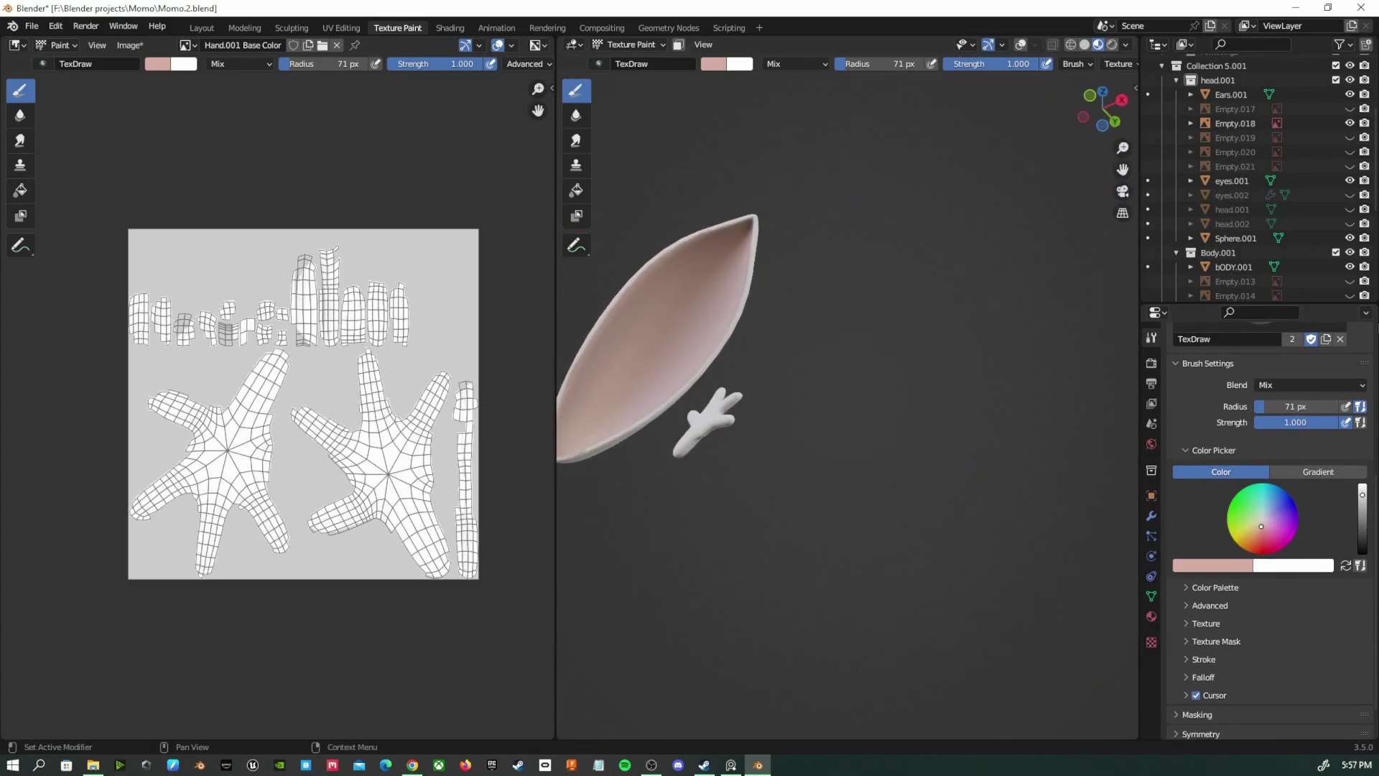
Switch to the reference image board and examine the colouring of Momo's hands and body
click(731, 764)
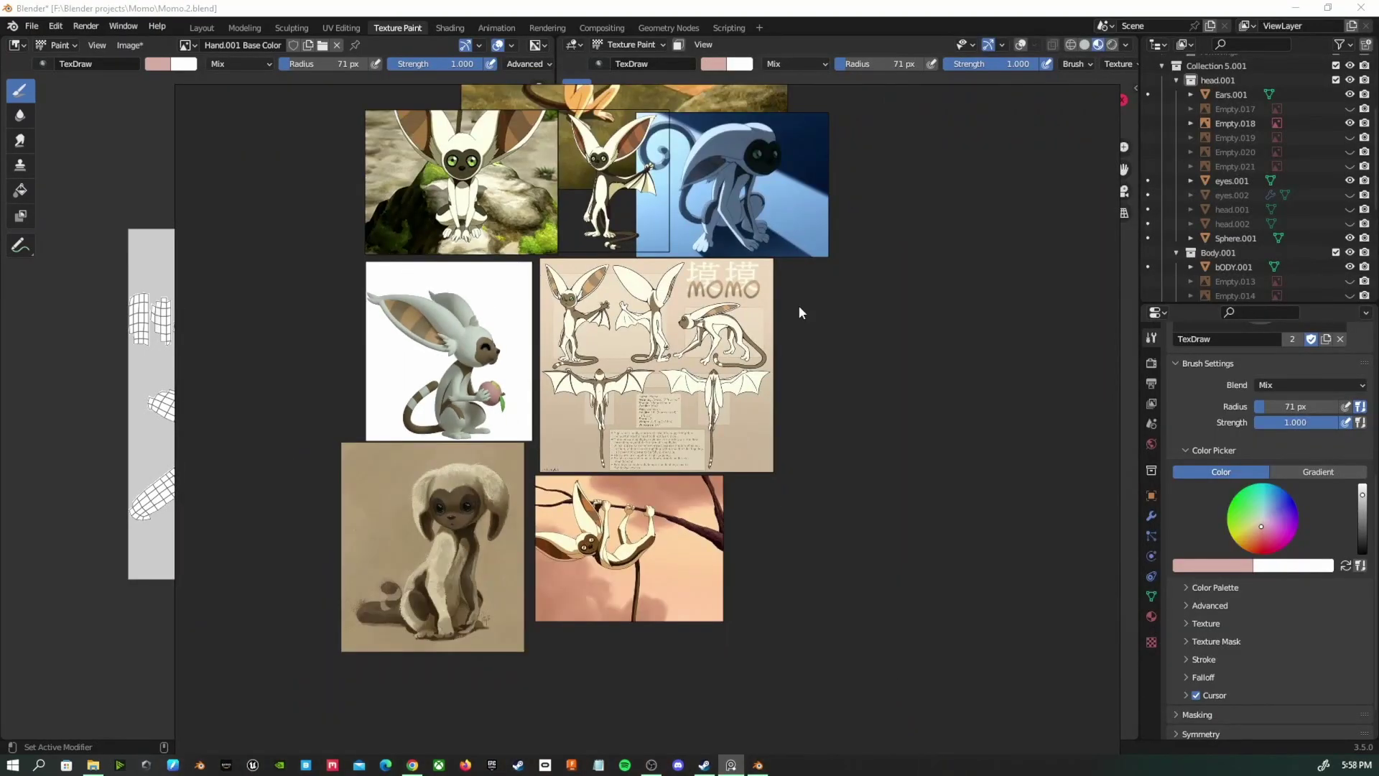
right_drag(823, 330, 838, 465)
scroll(664, 365, up, 5)
middle_drag(665, 365, 660, 530)
scroll(753, 666, down, 1)
middle_drag(555, 684, 754, 419)
middle_drag(750, 627, 704, 649)
scroll(748, 474, down, 2)
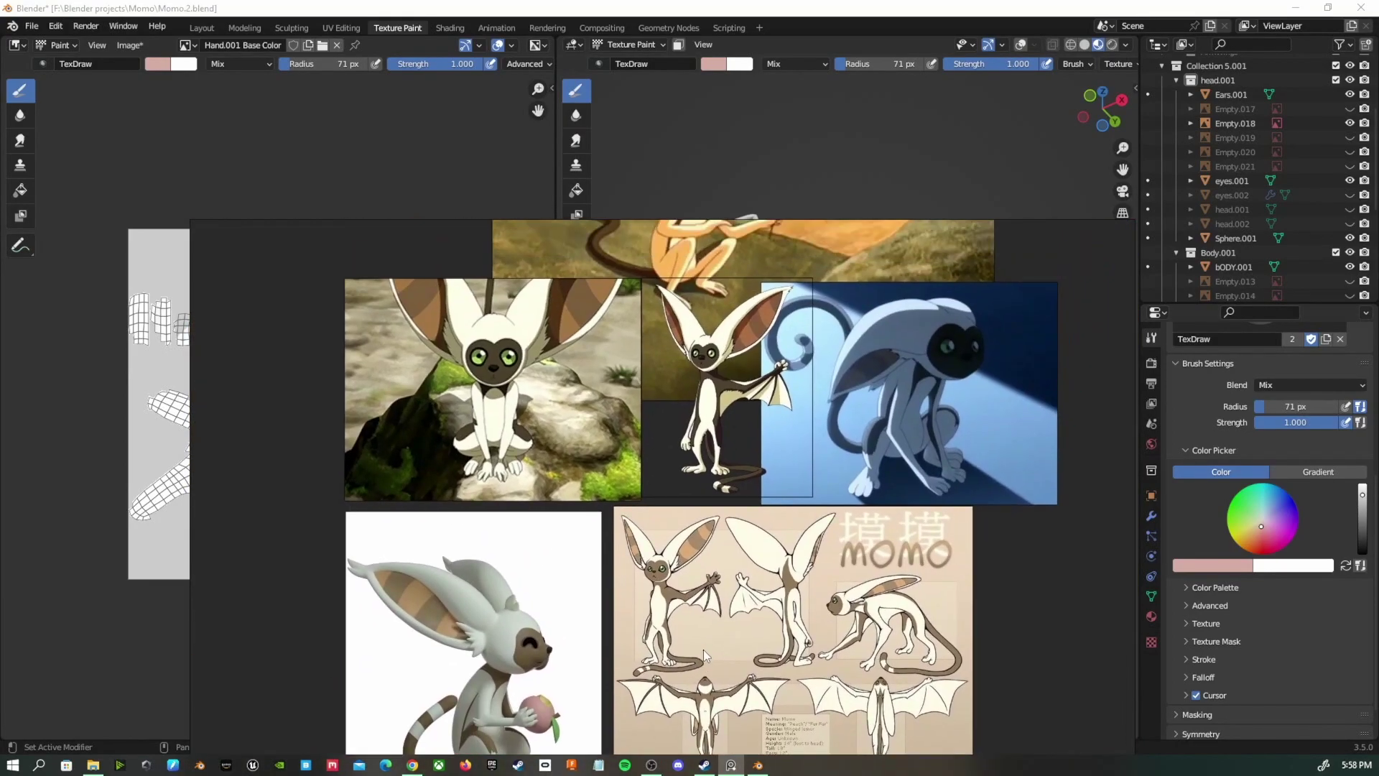
Return to Blender and add the current pink brush colour to Palette.001
click(757, 765)
scroll(666, 543, up, 3)
middle_drag(772, 560, 723, 563)
click(1214, 588)
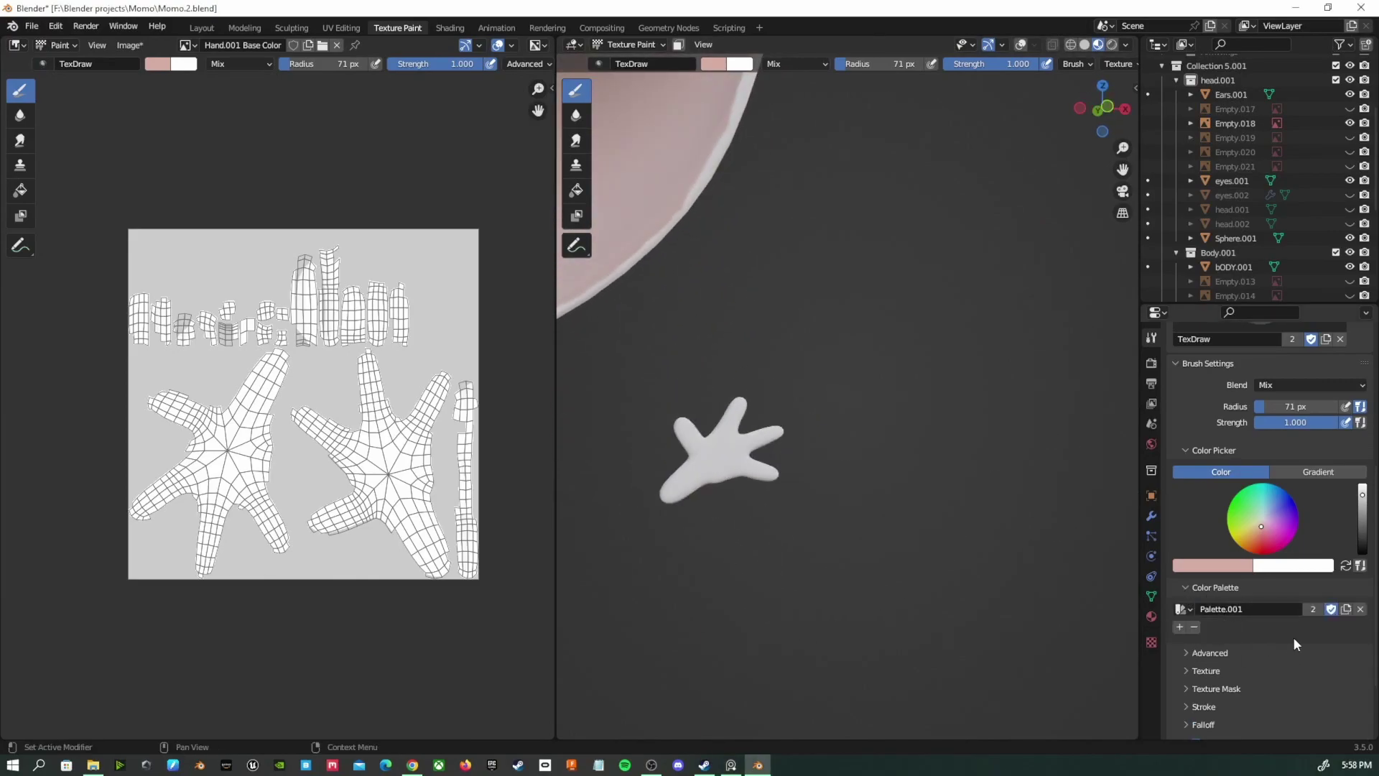
scroll(1285, 659, down, 3)
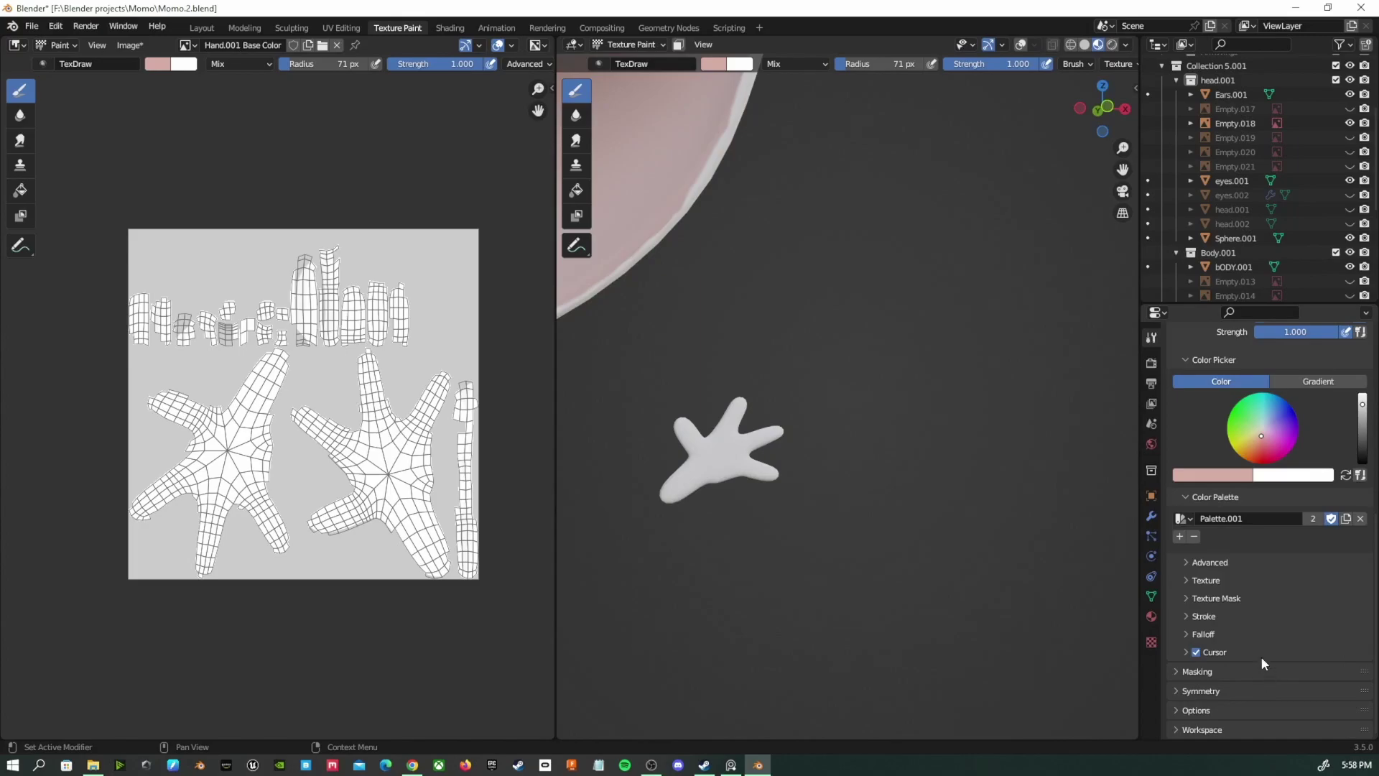
click(1193, 519)
click(1149, 541)
click(1189, 519)
click(1182, 554)
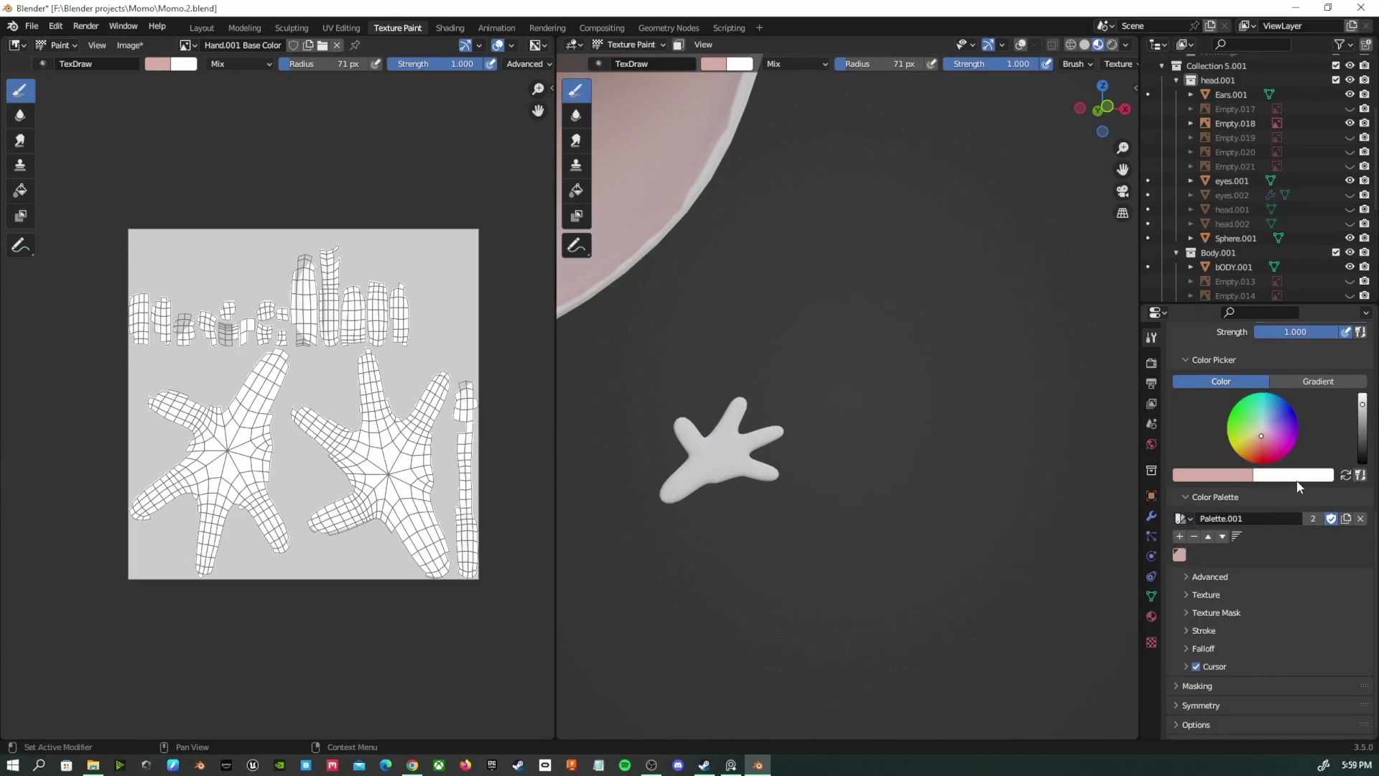
Paint dark brown over the fingers and centre of the hand with an 18 px brush at 0.756 strength
drag(1250, 438, 1251, 441)
drag(1361, 413, 1358, 430)
key(f)
click(760, 507)
ctrl+middle_drag(706, 531, 683, 477)
drag(685, 471, 675, 492)
shift+middle_drag(675, 492, 773, 567)
ctrl+middle_drag(772, 568, 761, 519)
drag(1362, 432, 1361, 441)
mouse_move(815, 485)
mouse_down()
mouse_move(773, 521)
mouse_move(817, 416)
mouse_move(779, 470)
mouse_move(891, 442)
mouse_move(859, 513)
mouse_move(755, 523)
mouse_move(809, 501)
mouse_move(764, 506)
mouse_move(722, 439)
mouse_move(734, 446)
mouse_up()
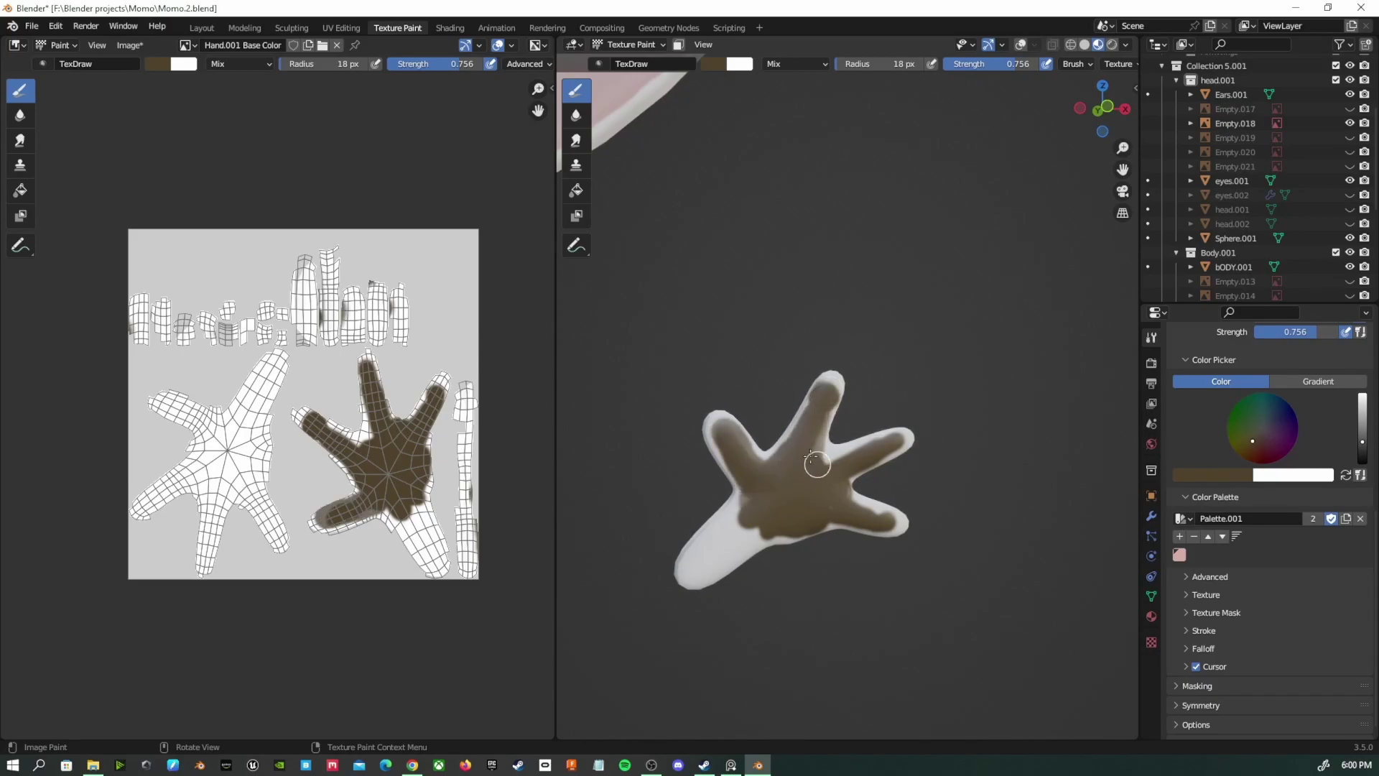
Fill the remaining gaps in the palm and cover the wrist with brown using the 18 px brush at 0.756 strength
drag(810, 457, 880, 443)
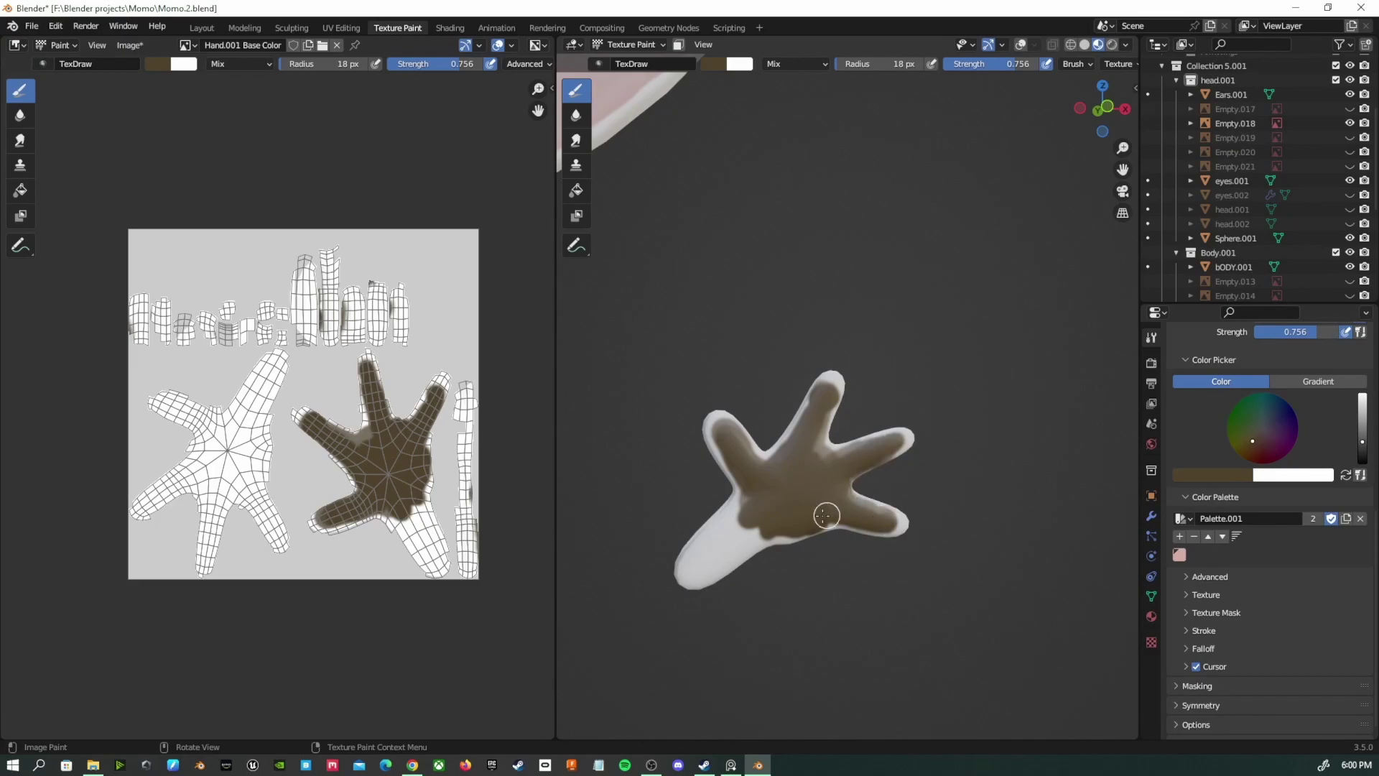
mouse_move(781, 525)
mouse_down()
mouse_move(711, 553)
mouse_move(754, 522)
mouse_up()
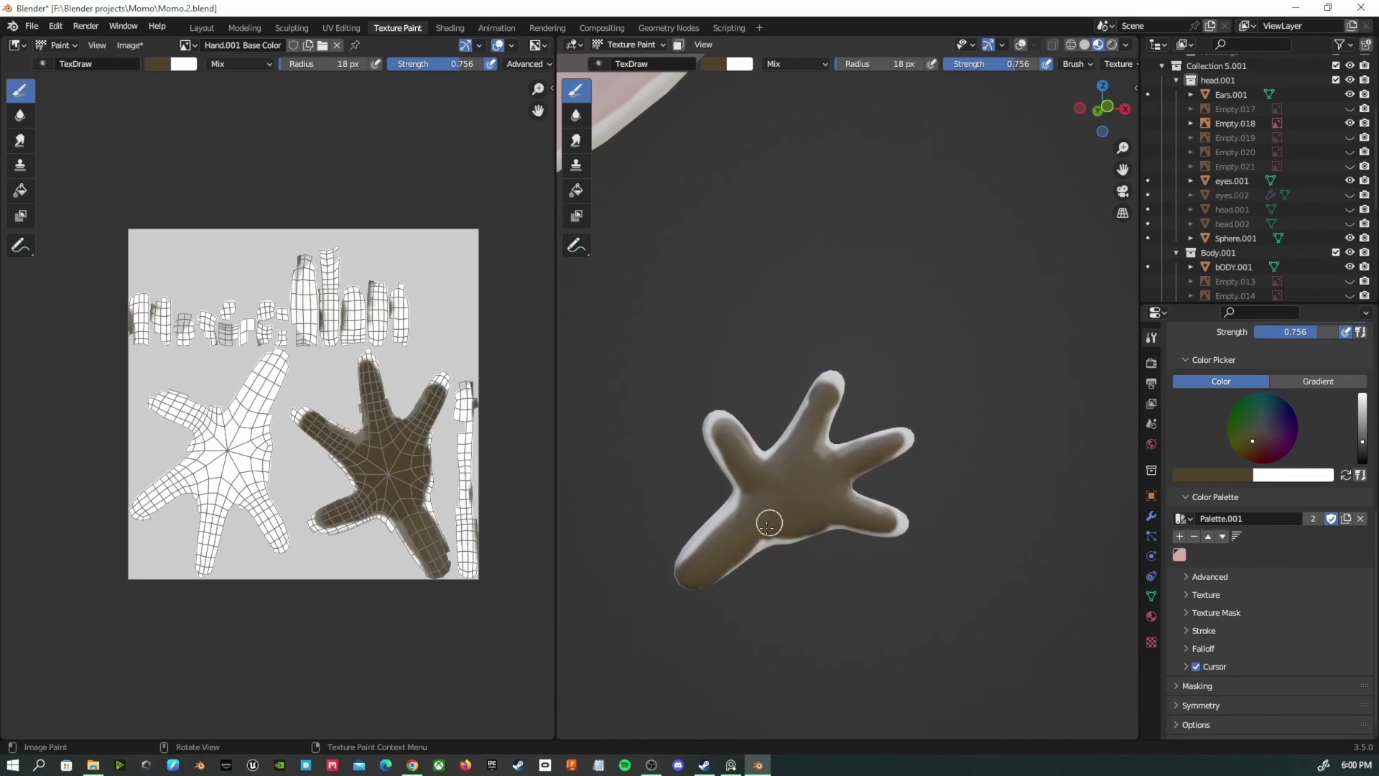
scroll(816, 454, up, 3)
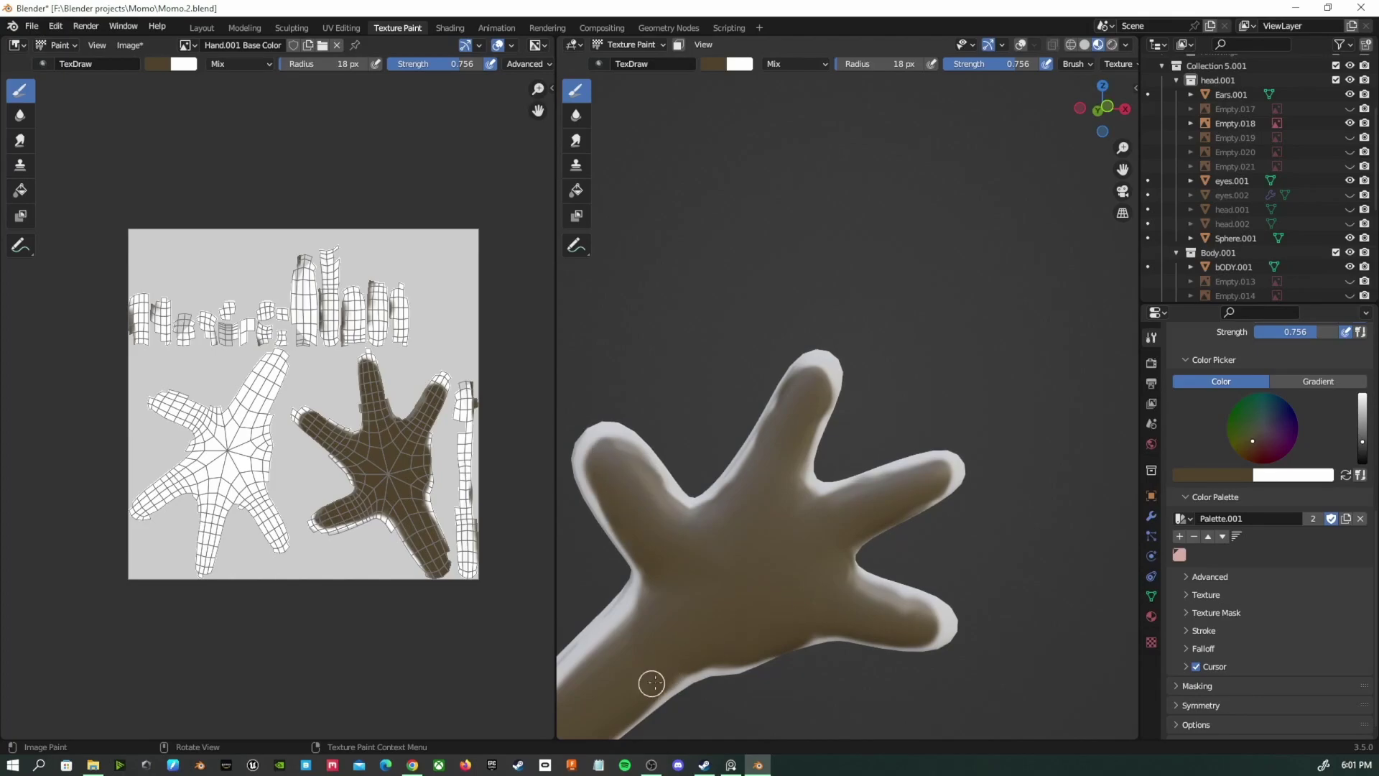
drag(875, 614, 920, 624)
Add a darker brown to Palette.001 and repaint the hand's fingers, palm and wrist with it at strength 1.000
mouse_move(920, 625)
middle_down()
mouse_move(770, 569)
mouse_move(761, 490)
middle_up()
scroll(761, 490, down, 5)
drag(992, 64, 1025, 68)
mouse_move(797, 377)
mouse_down()
mouse_move(782, 416)
mouse_move(805, 369)
mouse_up()
drag(836, 259, 820, 302)
mouse_move(833, 388)
mouse_down()
mouse_move(802, 382)
mouse_move(714, 471)
mouse_move(732, 468)
mouse_move(677, 481)
mouse_up()
drag(660, 535, 758, 424)
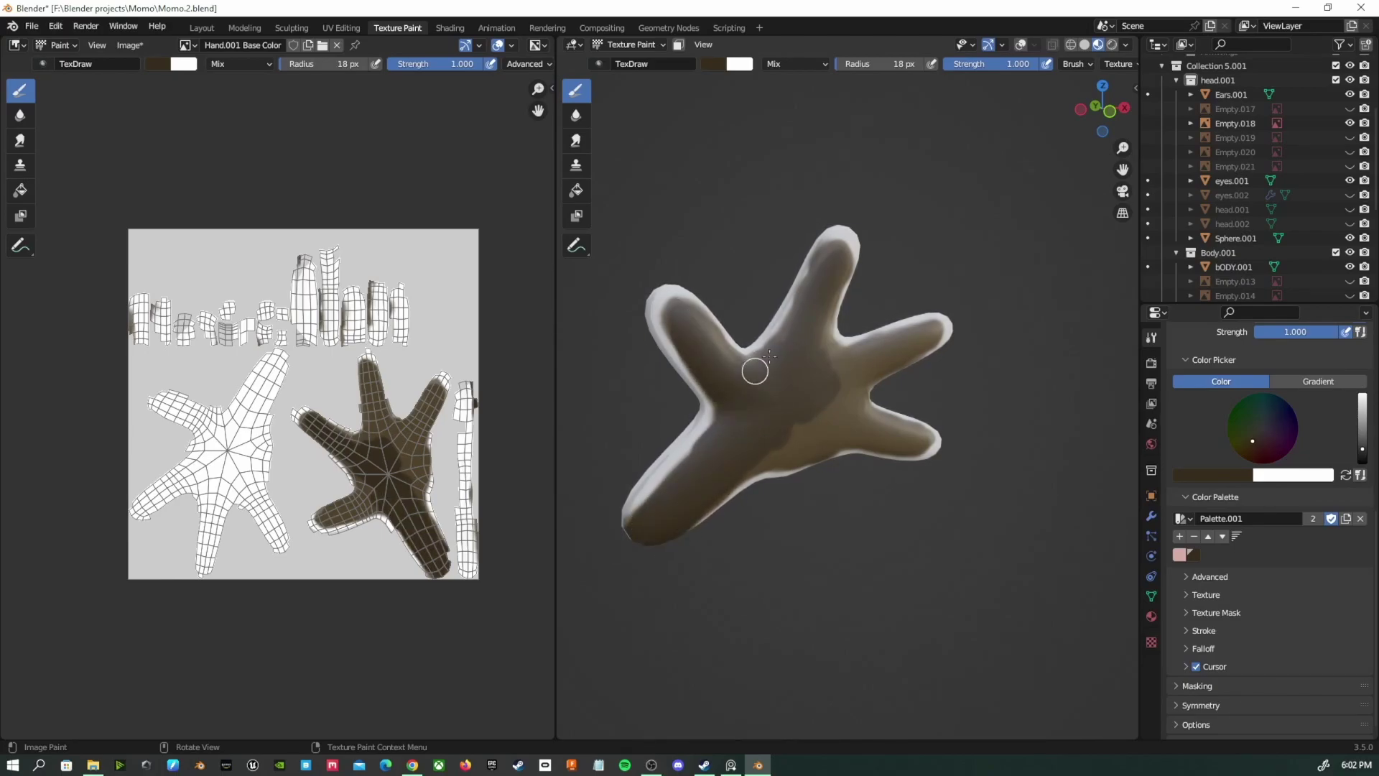
drag(745, 377, 810, 298)
mouse_move(801, 358)
mouse_down()
mouse_move(898, 360)
mouse_move(923, 329)
mouse_move(730, 469)
mouse_up()
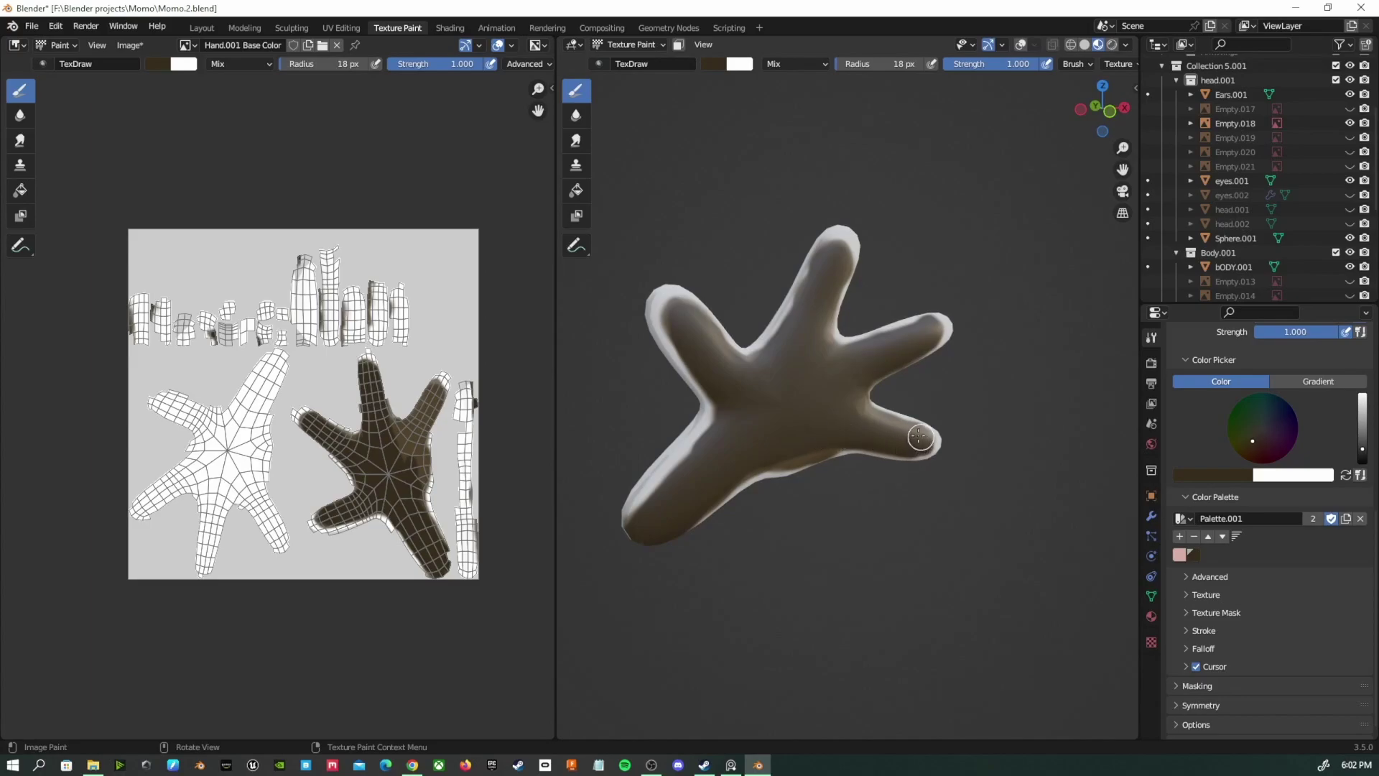
Lower the brush strength to 0.348 and soften the dark brown edges along the fingers and wrist
drag(1015, 66, 955, 68)
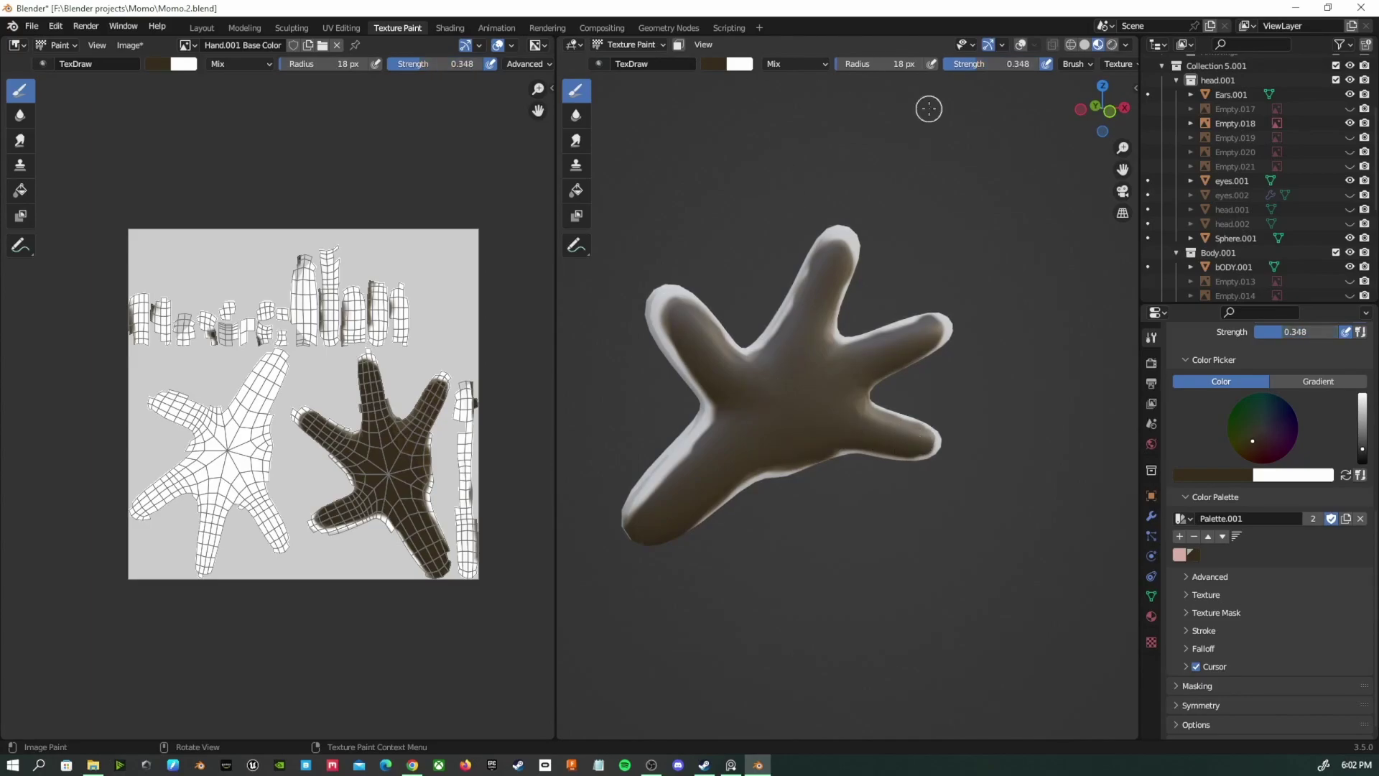
scroll(837, 348, up, 3)
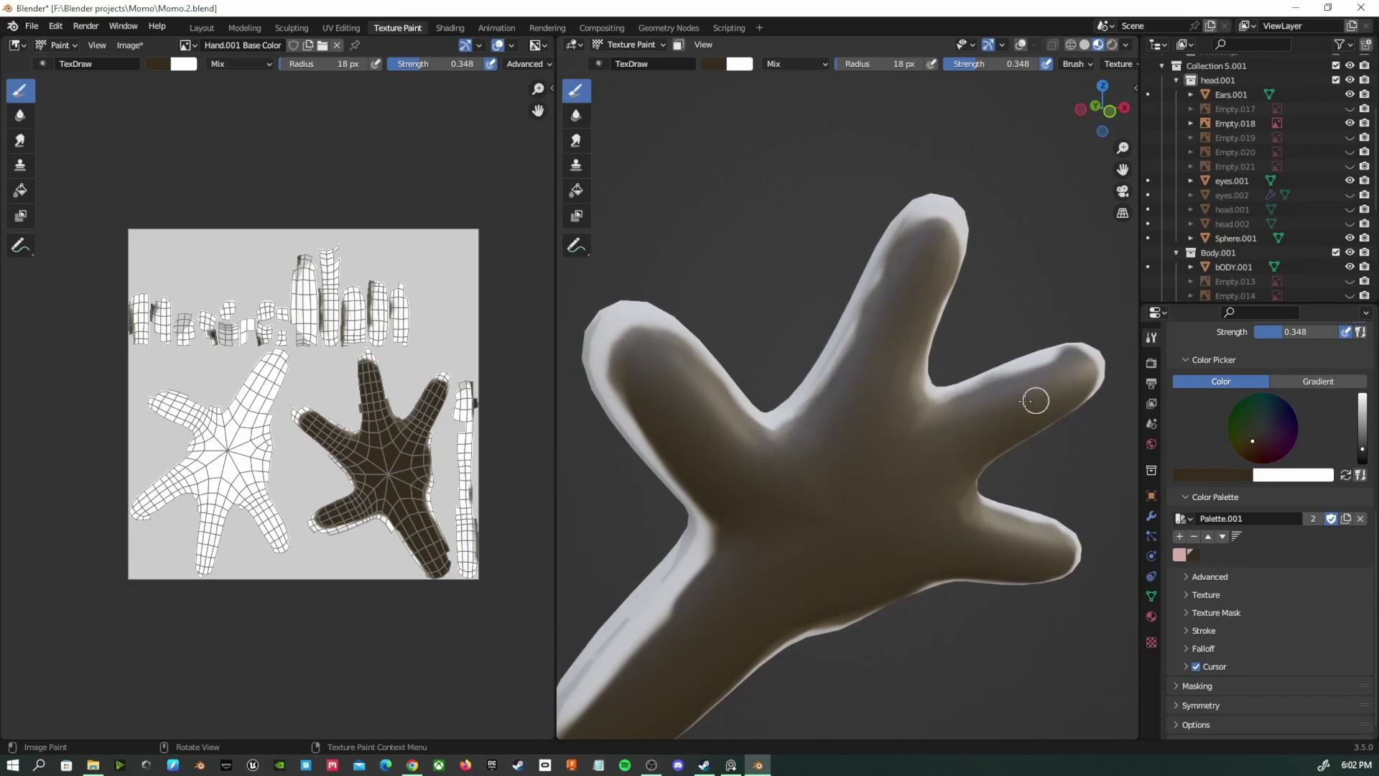
middle_drag(1049, 394, 1017, 237)
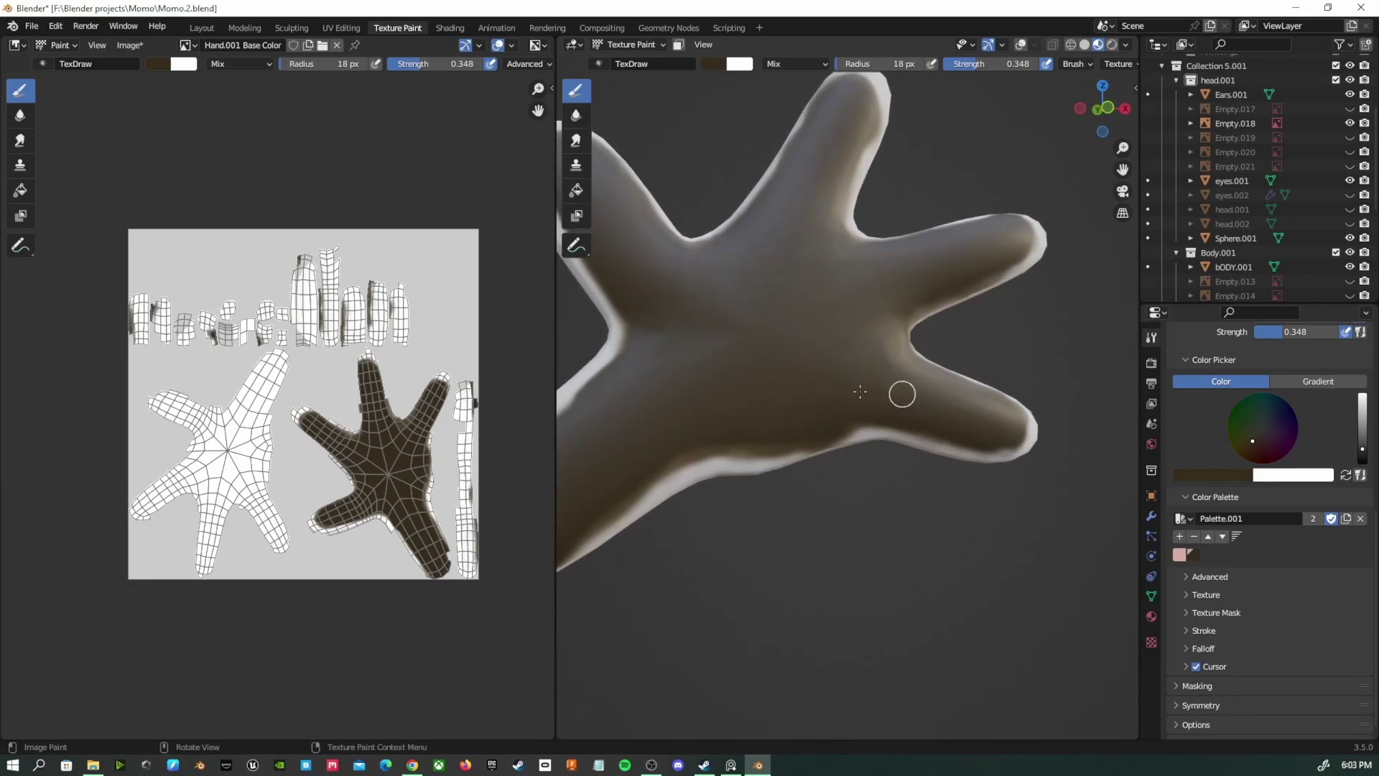
scroll(700, 517, down, 5)
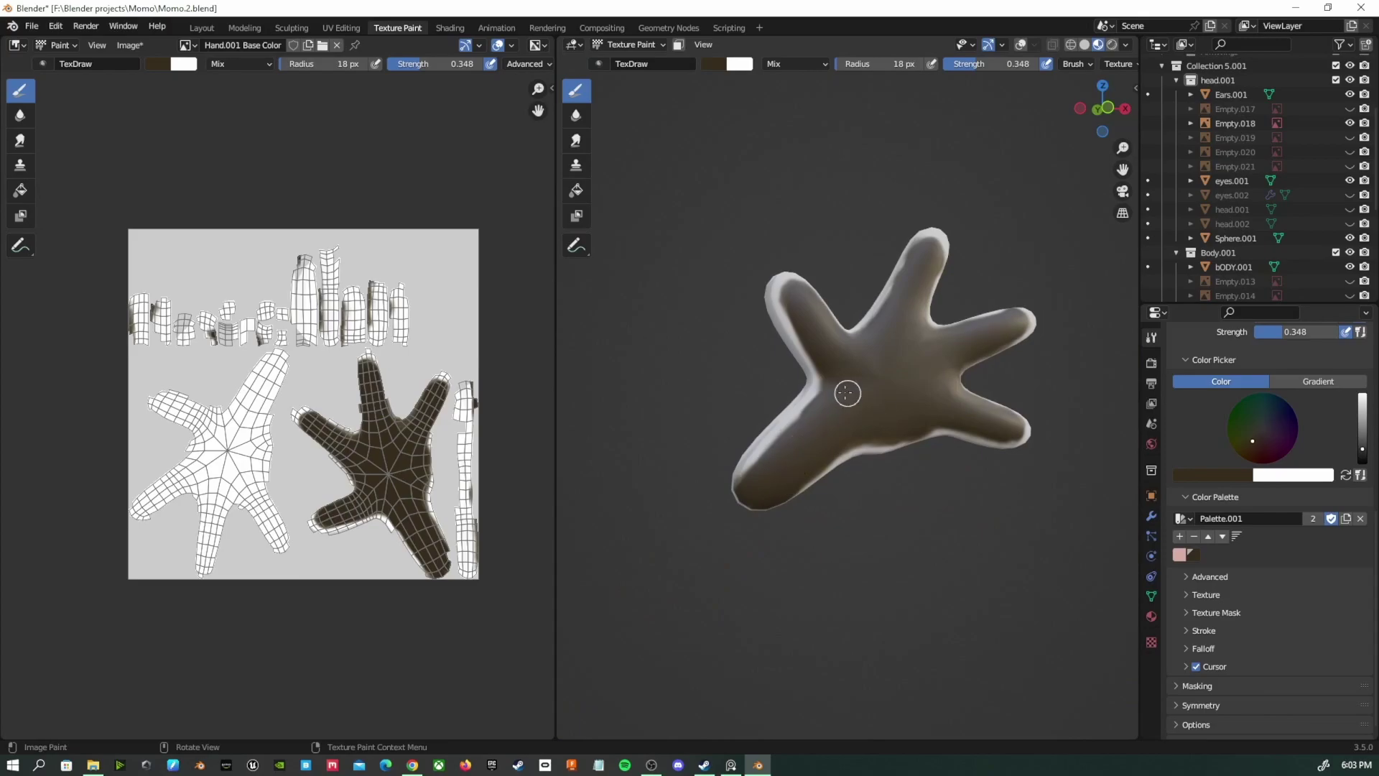
shift+middle_drag(899, 360, 883, 395)
scroll(884, 395, down, 3)
scroll(882, 394, up, 4)
scroll(880, 393, down, 1)
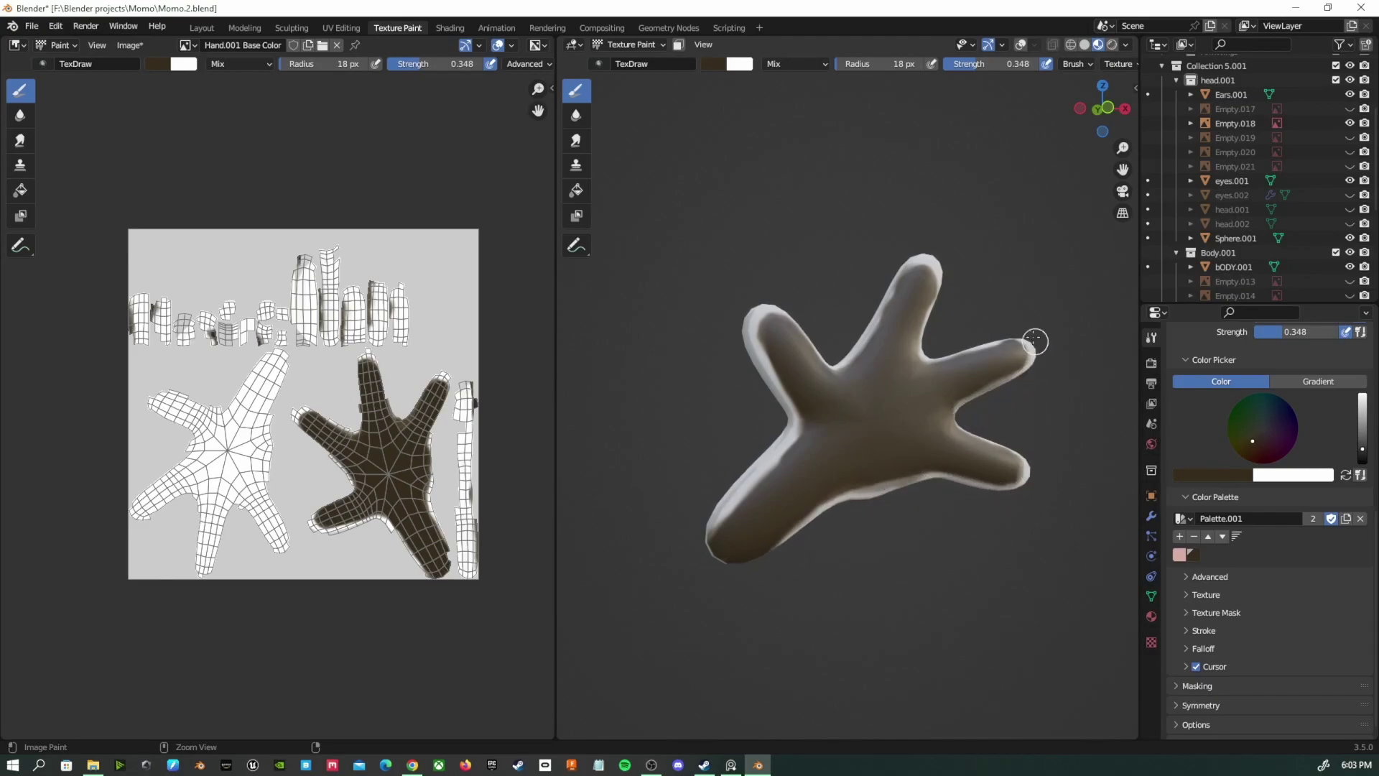
drag(934, 352, 937, 309)
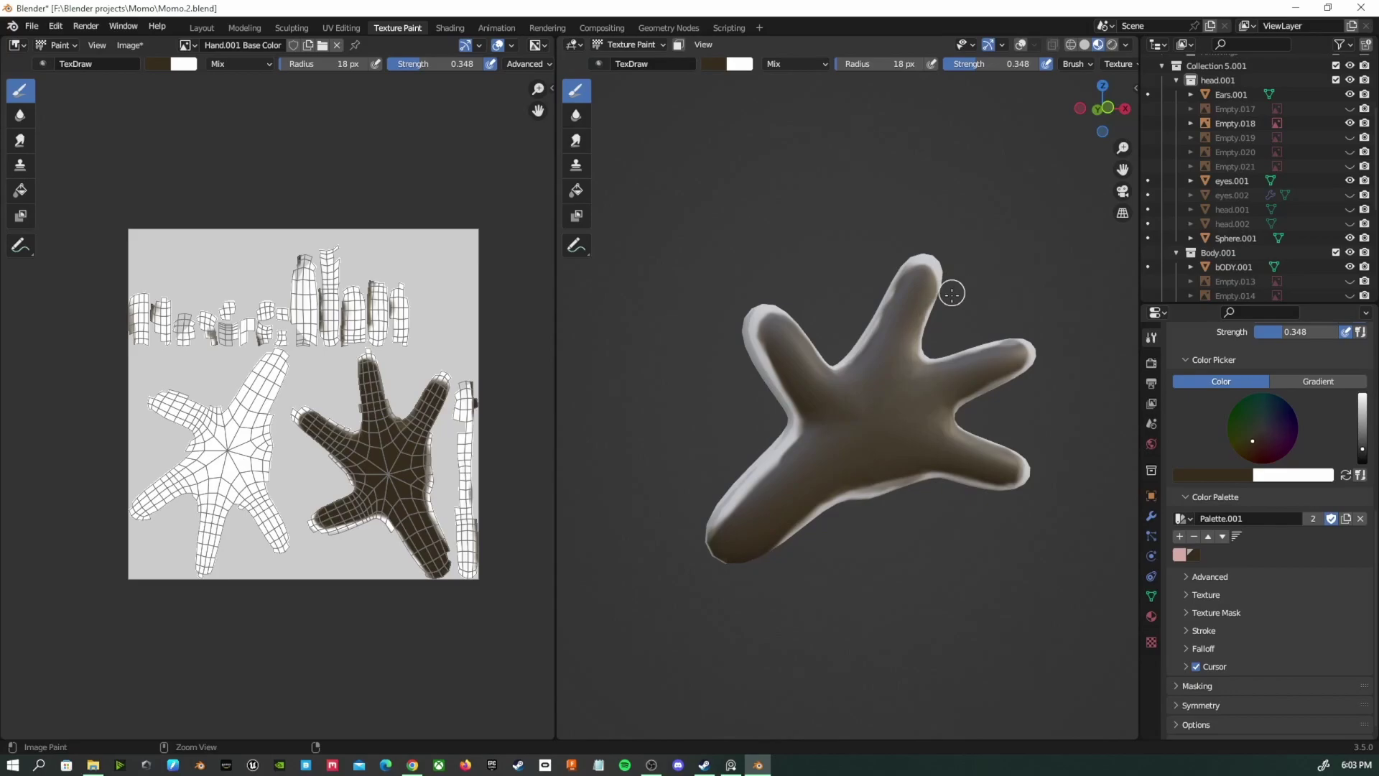
Save the Momo.2.blend project file
ctrl+middle_drag(820, 326, 843, 499)
click(33, 26)
click(51, 123)
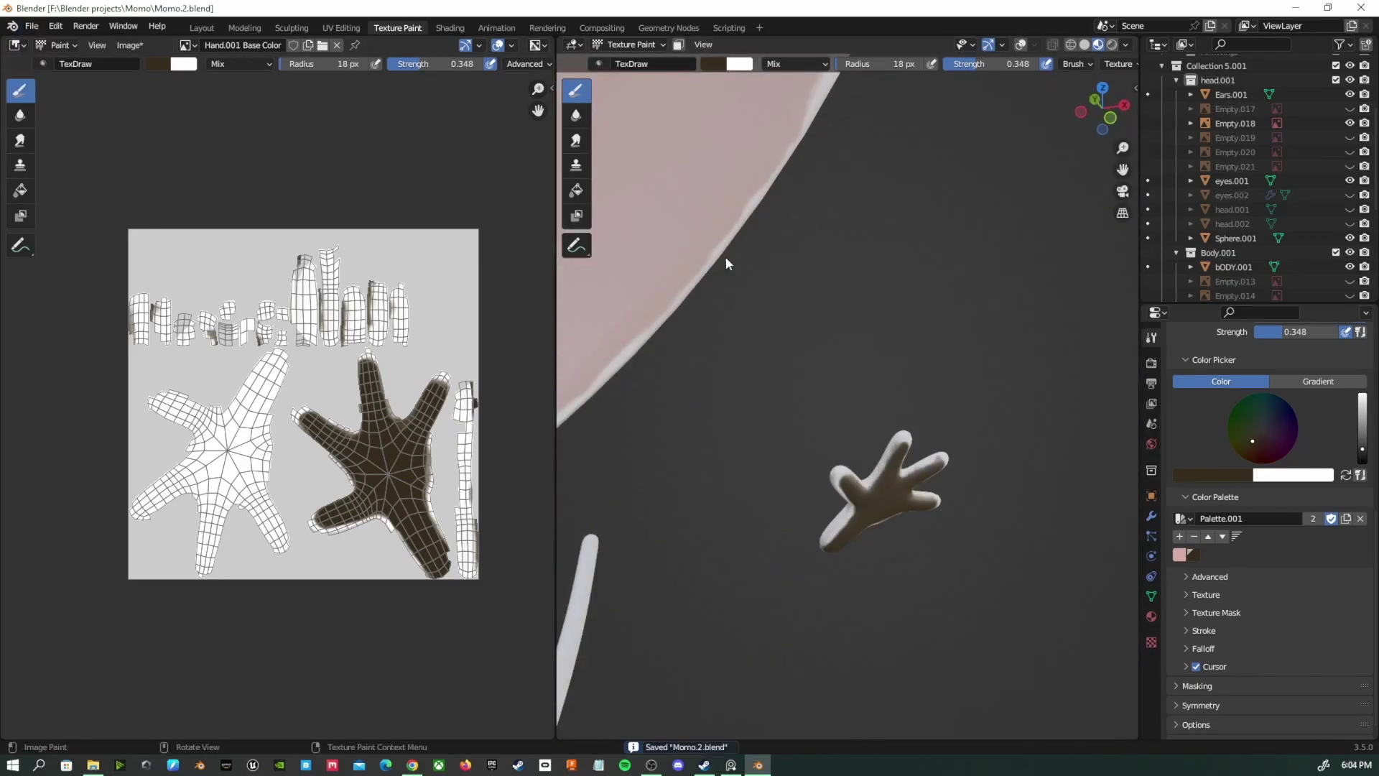
Select the wing bones and add a blank 1024 x 1024 px Base Color texture slot with alpha for texture painting
click(202, 28)
mouse_move(231, 347)
middle_down()
mouse_move(307, 362)
mouse_move(338, 392)
middle_up()
click(396, 28)
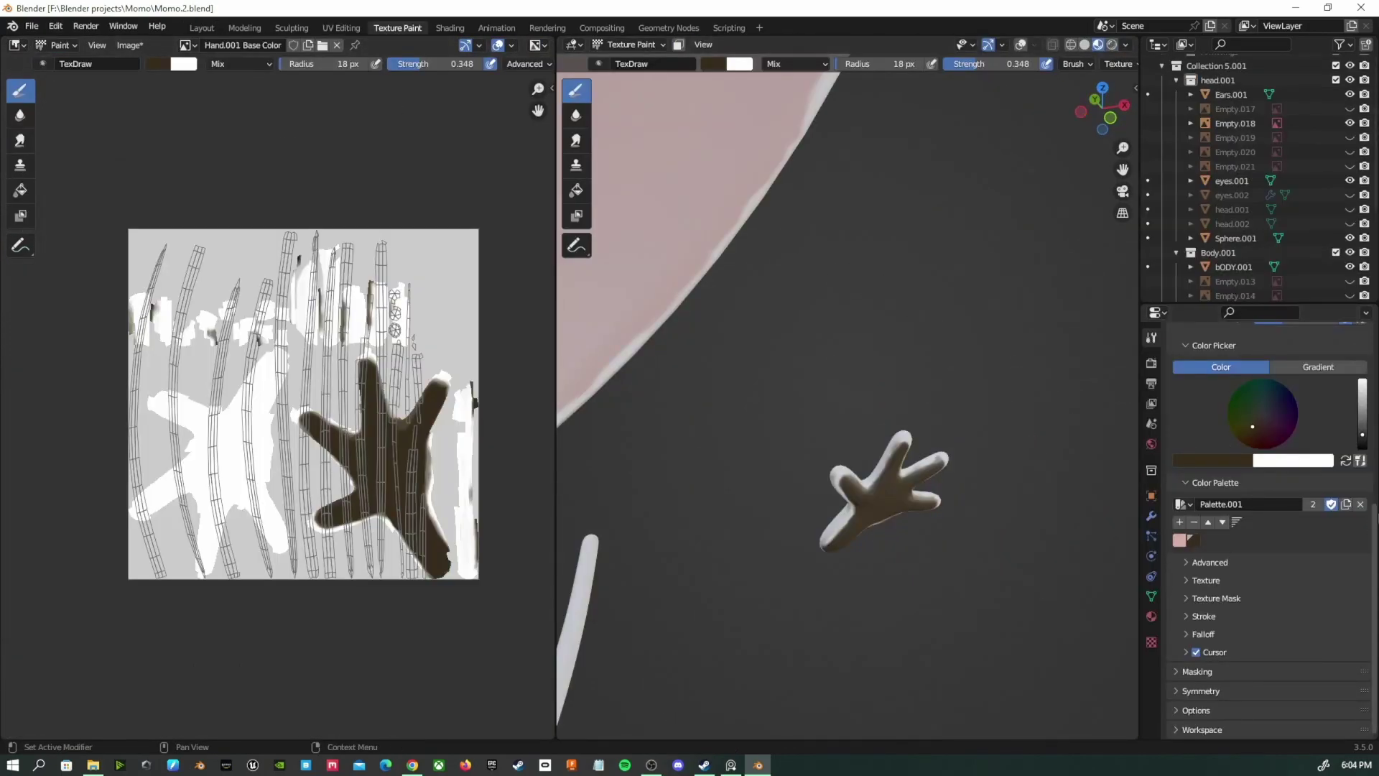
drag(1372, 518, 1373, 341)
click(1360, 412)
click(1339, 429)
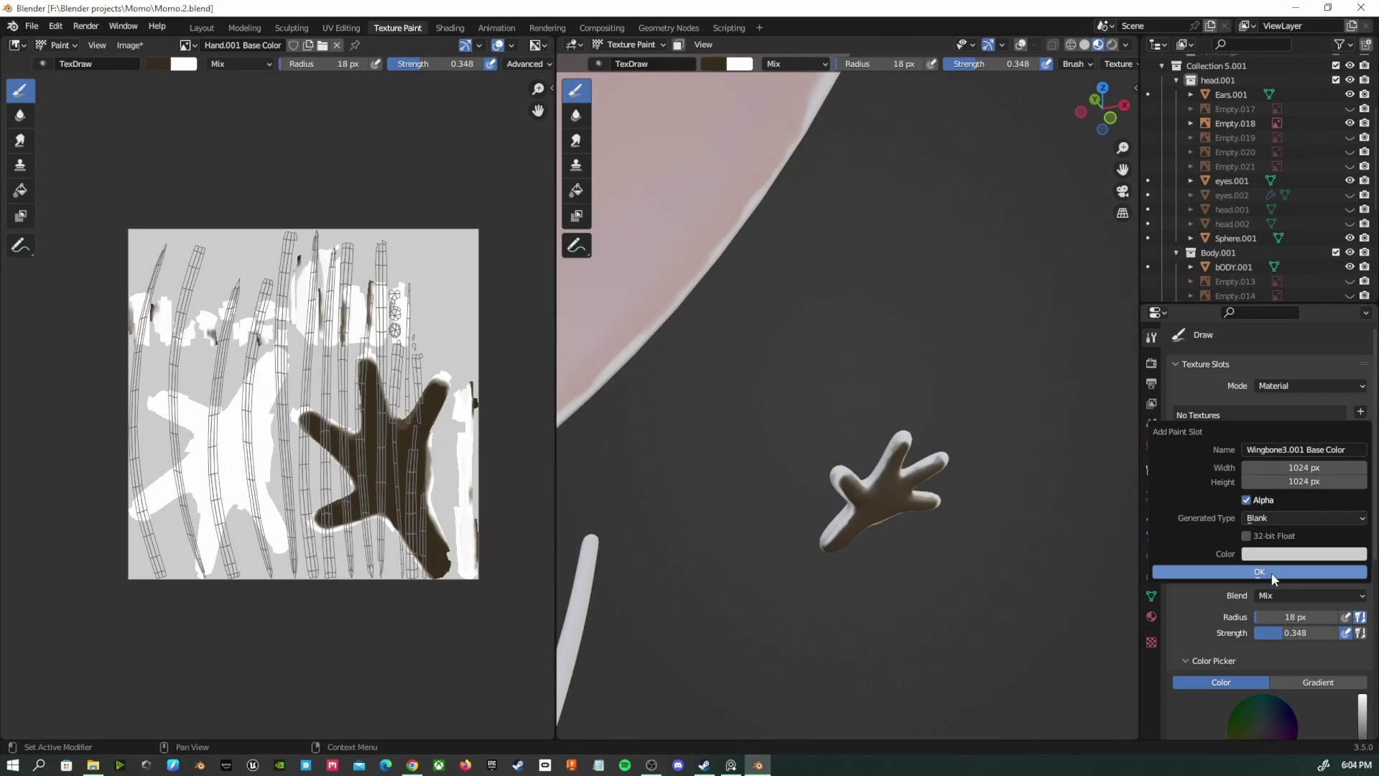
click(1274, 576)
Paint the wing bones dark brown in the 3D view with a 127 px brush at strength 1.000
scroll(692, 398, down, 6)
shift+middle_drag(646, 546, 937, 471)
drag(980, 64, 1042, 64)
key(f)
click(833, 396)
mouse_move(797, 366)
mouse_down()
mouse_move(639, 406)
mouse_move(722, 614)
mouse_move(868, 525)
mouse_up()
middle_drag(869, 525, 1024, 316)
mouse_move(1024, 316)
mouse_down()
mouse_move(1020, 495)
mouse_move(974, 420)
mouse_up()
Paint the back of the wing bones and cover their UV islands on the texture image with dark brown
mouse_move(974, 421)
middle_down()
mouse_move(923, 446)
mouse_move(958, 672)
mouse_move(1009, 326)
middle_up()
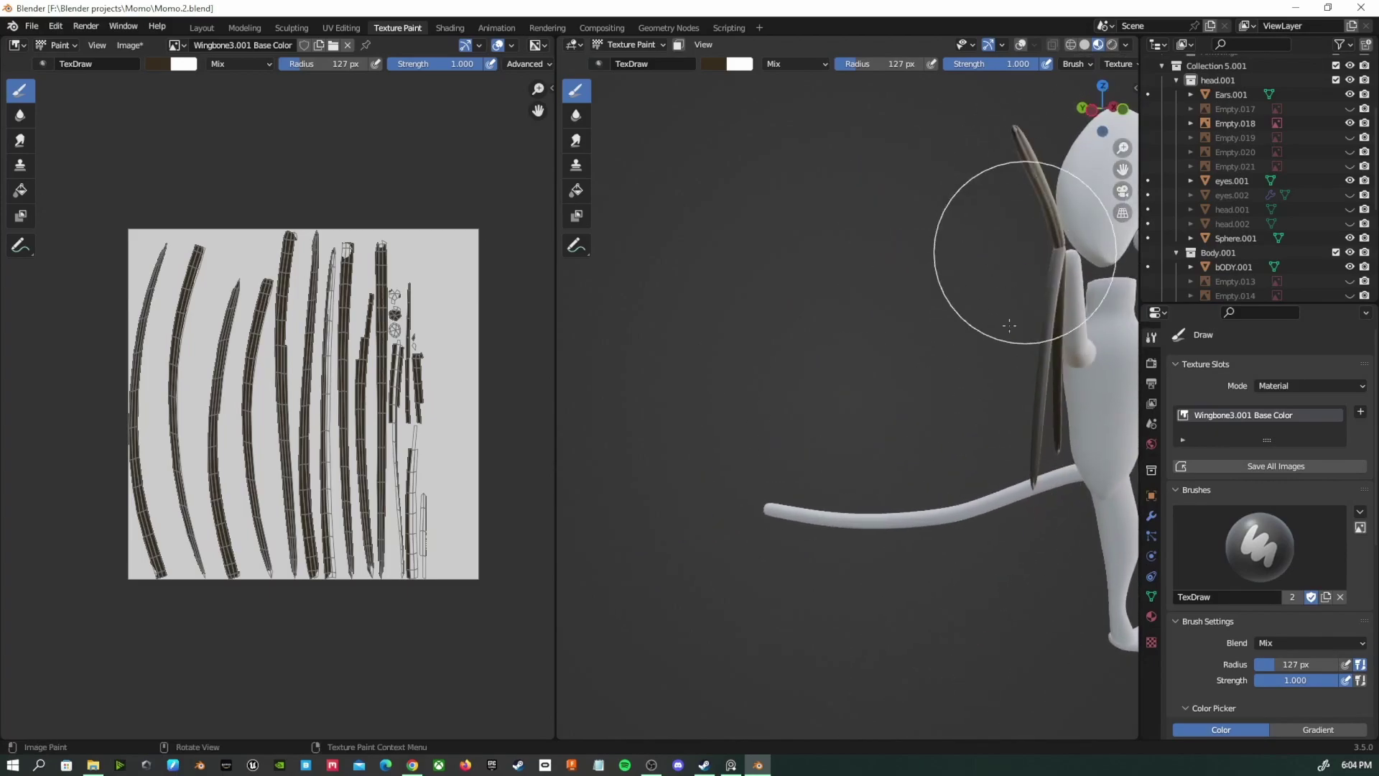
drag(1009, 326, 1005, 363)
middle_drag(1005, 363, 943, 192)
mouse_move(338, 287)
mouse_down()
mouse_move(400, 539)
mouse_move(410, 524)
mouse_move(257, 506)
mouse_move(139, 409)
mouse_move(357, 467)
mouse_move(450, 462)
mouse_move(96, 597)
mouse_up()
middle_drag(769, 402, 803, 519)
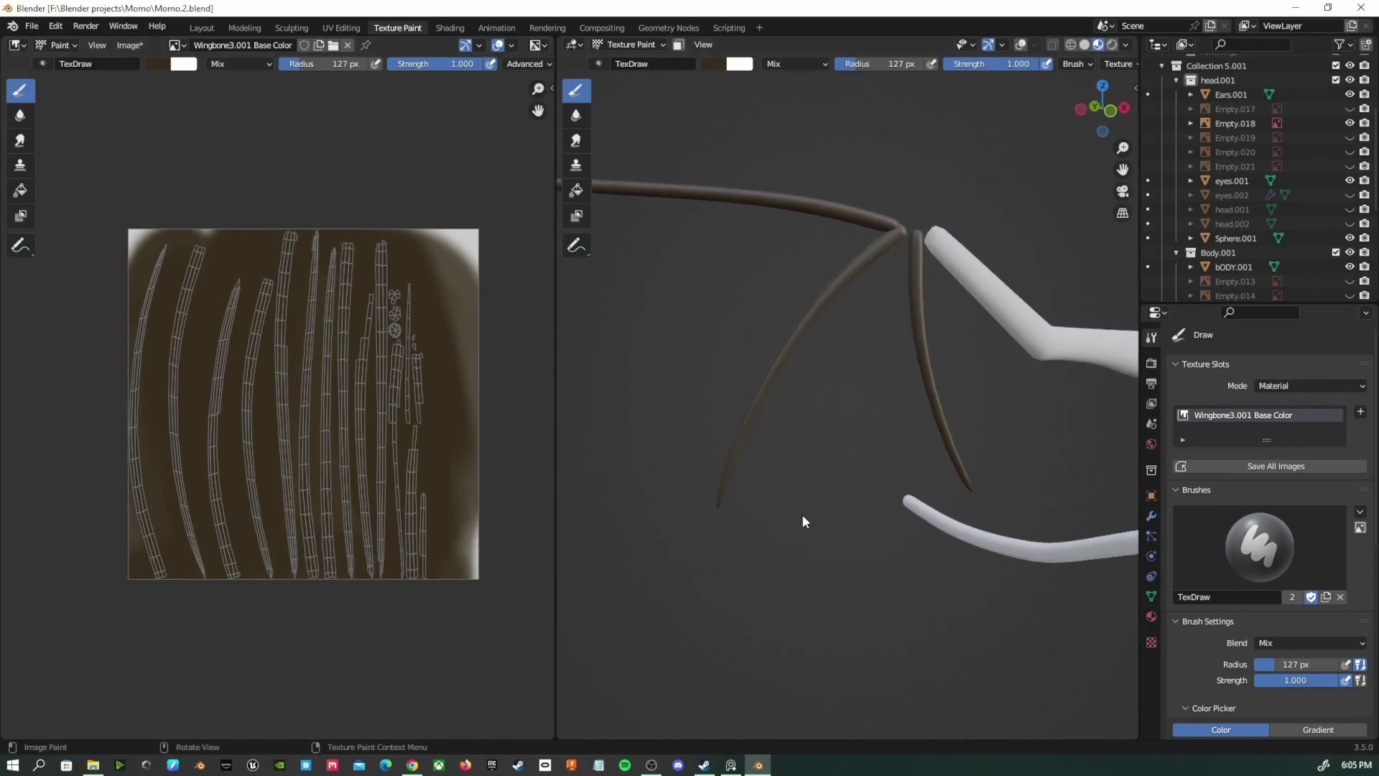
scroll(803, 519, down, 5)
Save the Wingbone3.001 Base Color image
click(129, 44)
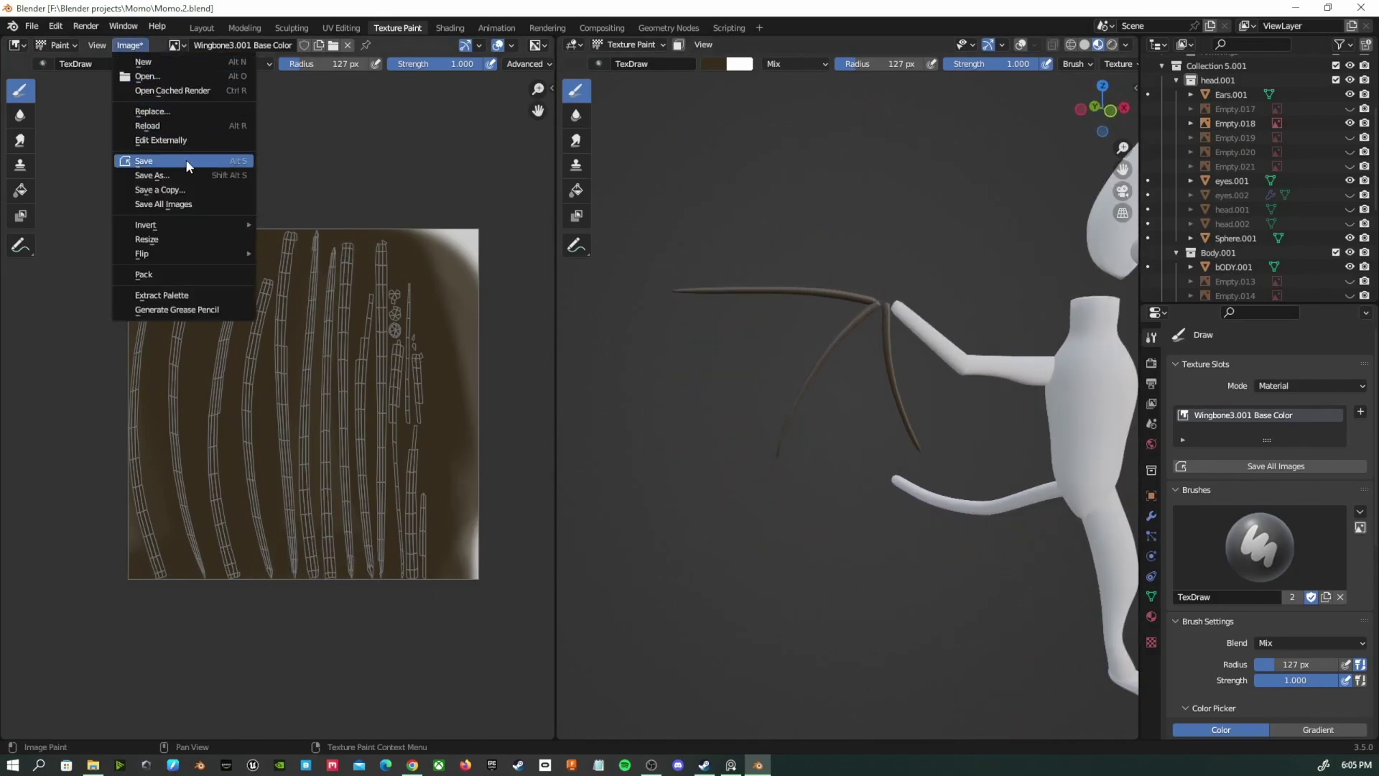
click(143, 164)
click(920, 587)
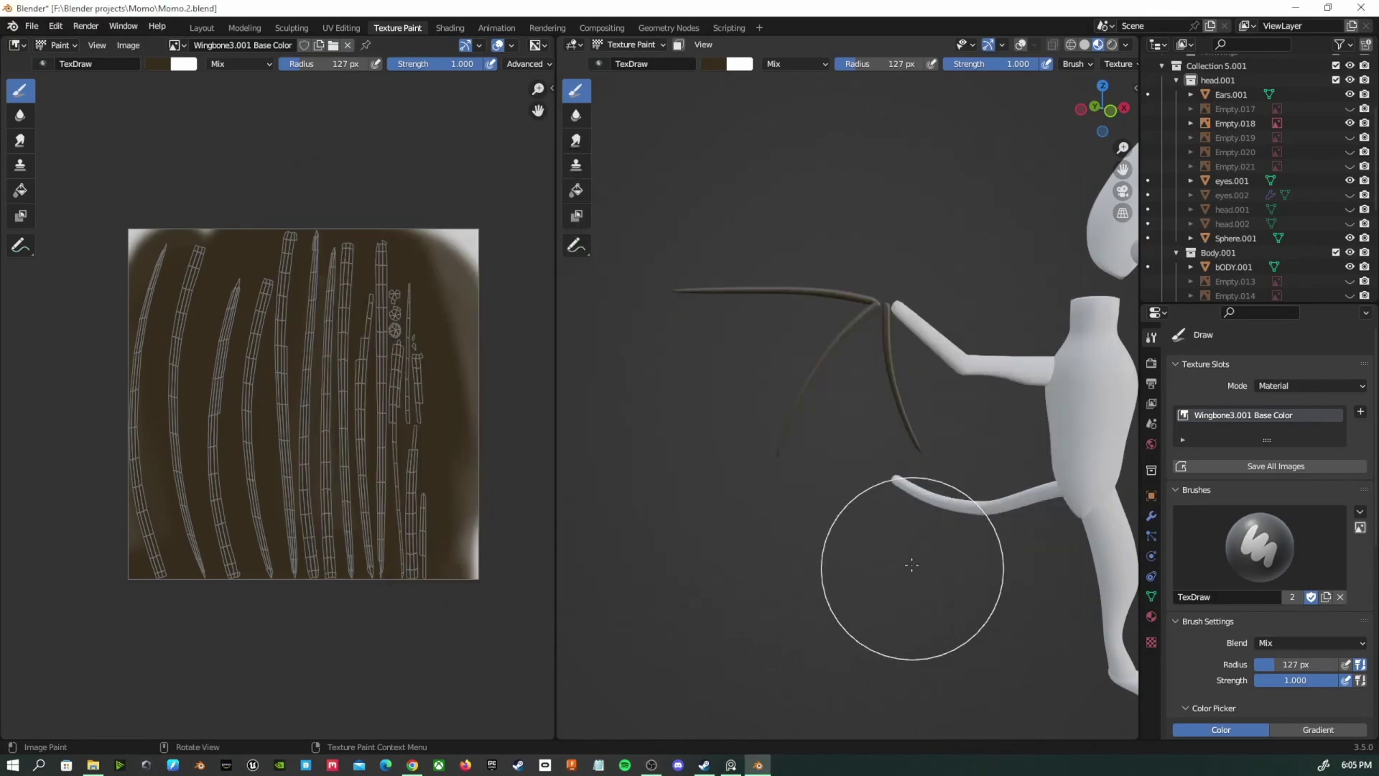
Select the hand, return to texture painting and save the Hand.001 Base Color image
middle_drag(864, 555, 711, 558)
click(201, 27)
click(854, 259)
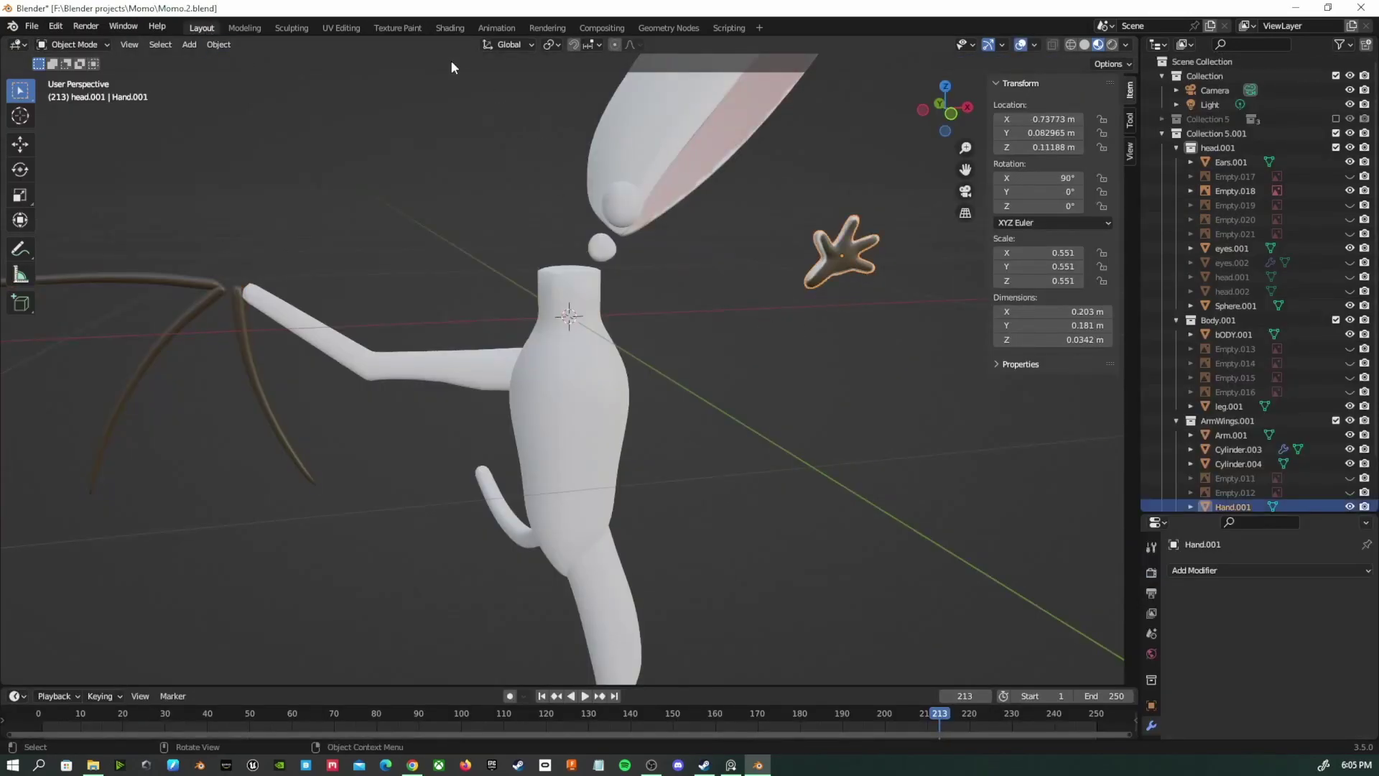
click(397, 27)
click(129, 44)
click(194, 161)
click(915, 581)
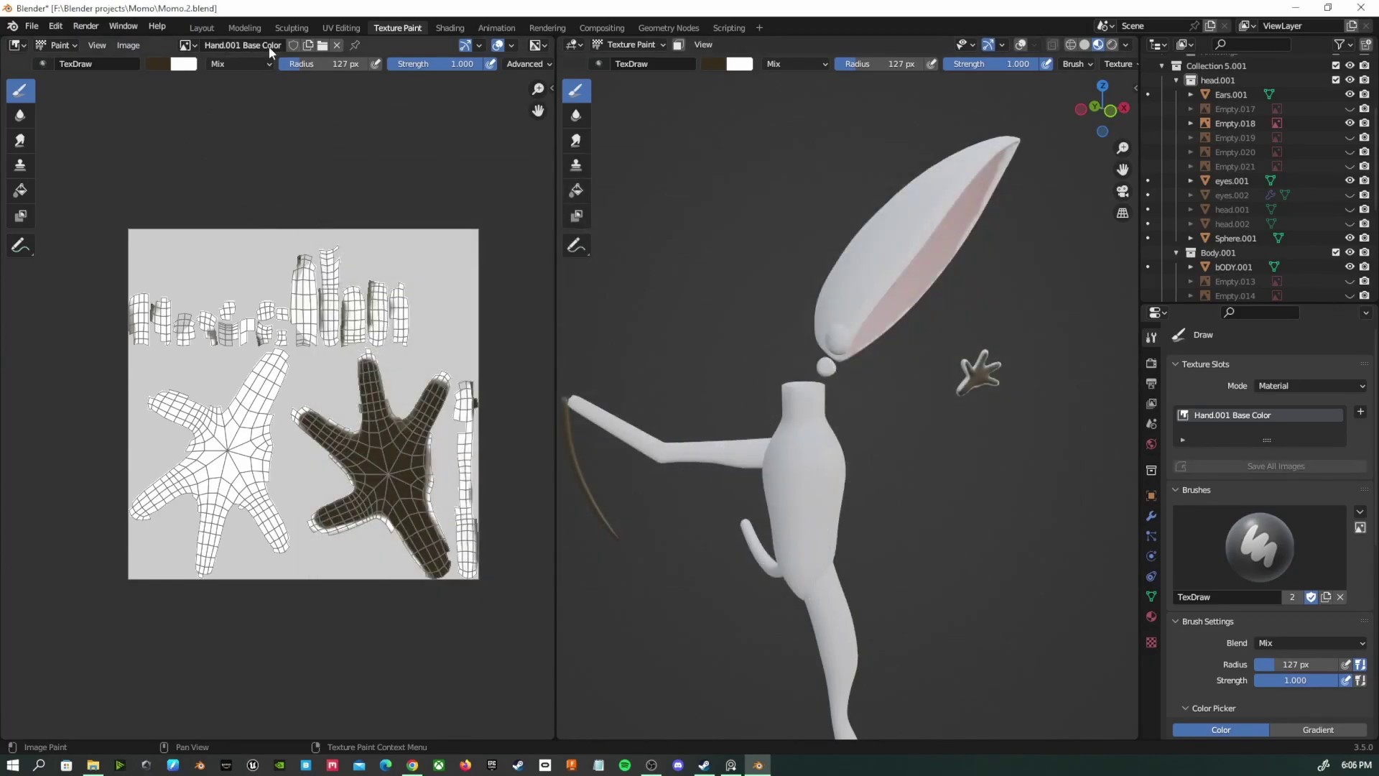
Select the arm and examine the colouring of Momo's arms on the reference image board
click(202, 28)
click(450, 364)
middle_drag(449, 364, 646, 529)
click(730, 765)
scroll(1037, 476, down, 5)
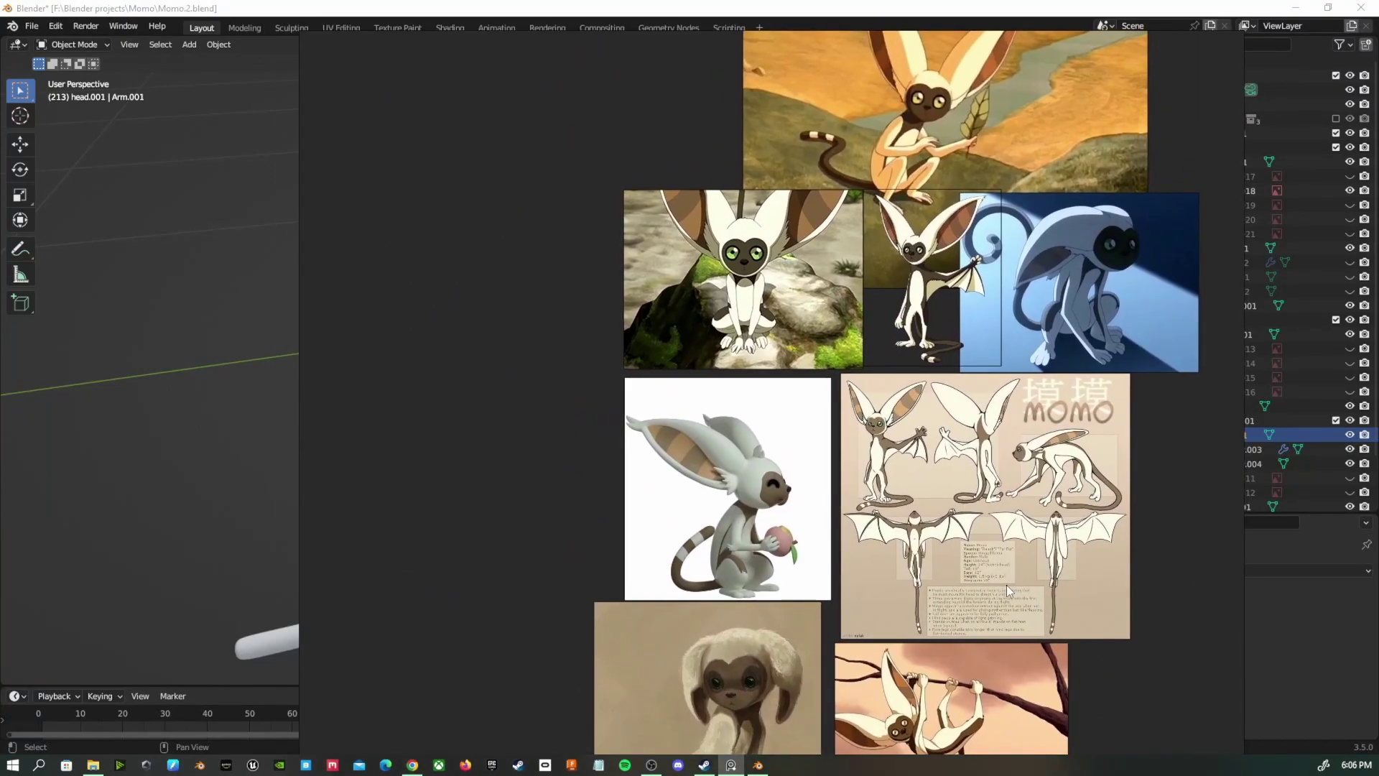
right_drag(1005, 588, 1078, 619)
key(ctrl+m)
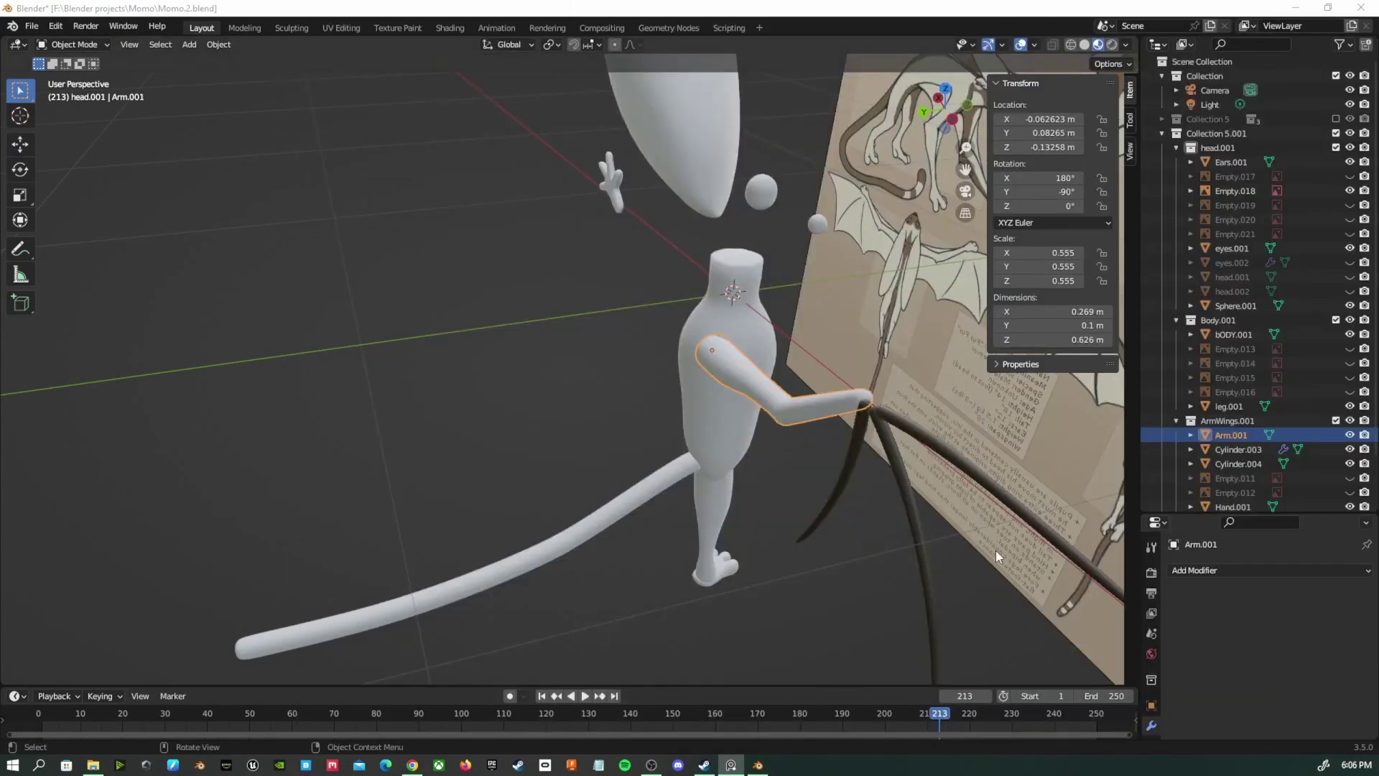
Return to Blender, select Arm.001 and UV unwrap its whole mesh
click(826, 599)
click(786, 410)
click(339, 28)
key(ctrl+l)
key(u)
click(718, 391)
click(816, 515)
Add a Base Color texture slot to Arm.001 for texture painting
click(417, 30)
click(1359, 412)
click(1305, 432)
click(1260, 573)
Paint the front of the arm dark brown with a 36 px brush at strength 1.000
key(KP_1)
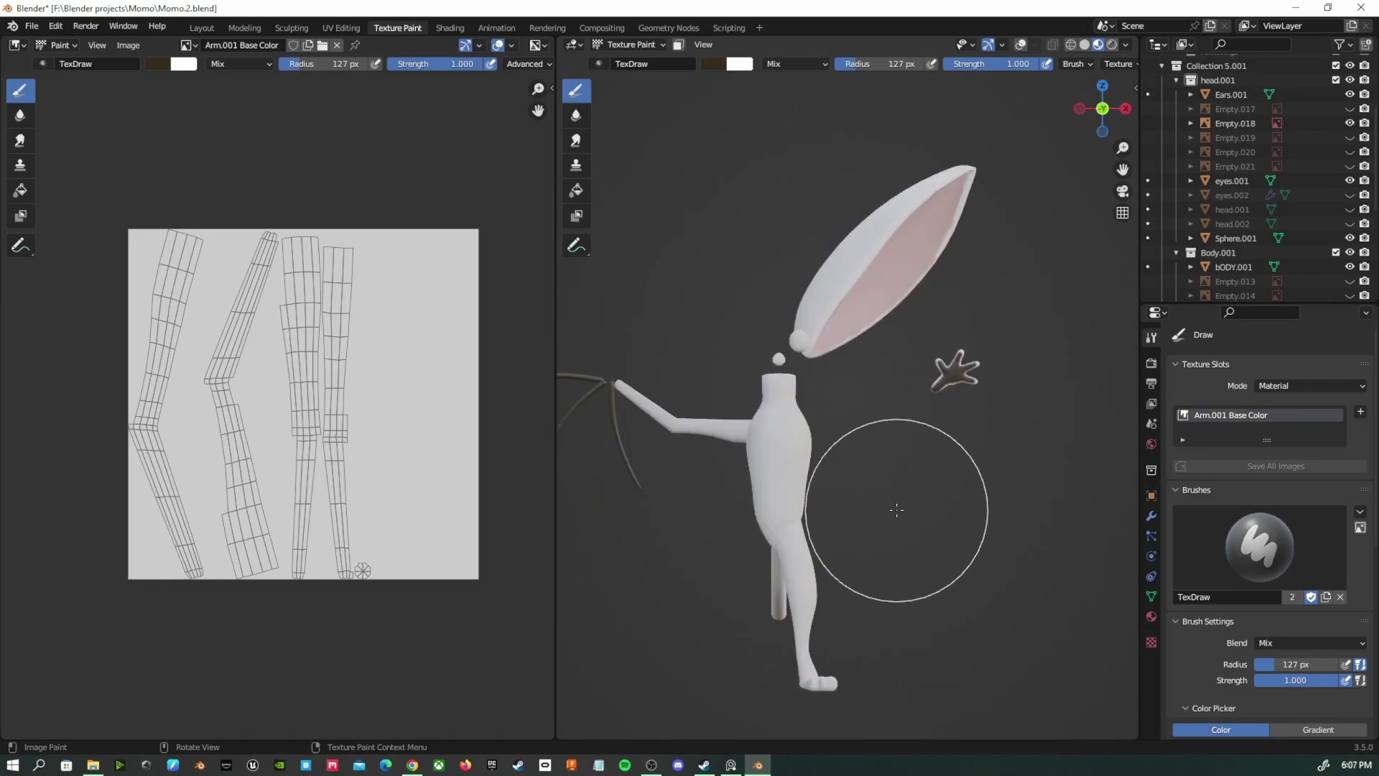
key(f)
click(690, 446)
mouse_move(622, 380)
mouse_down()
mouse_move(646, 357)
mouse_move(719, 453)
mouse_up()
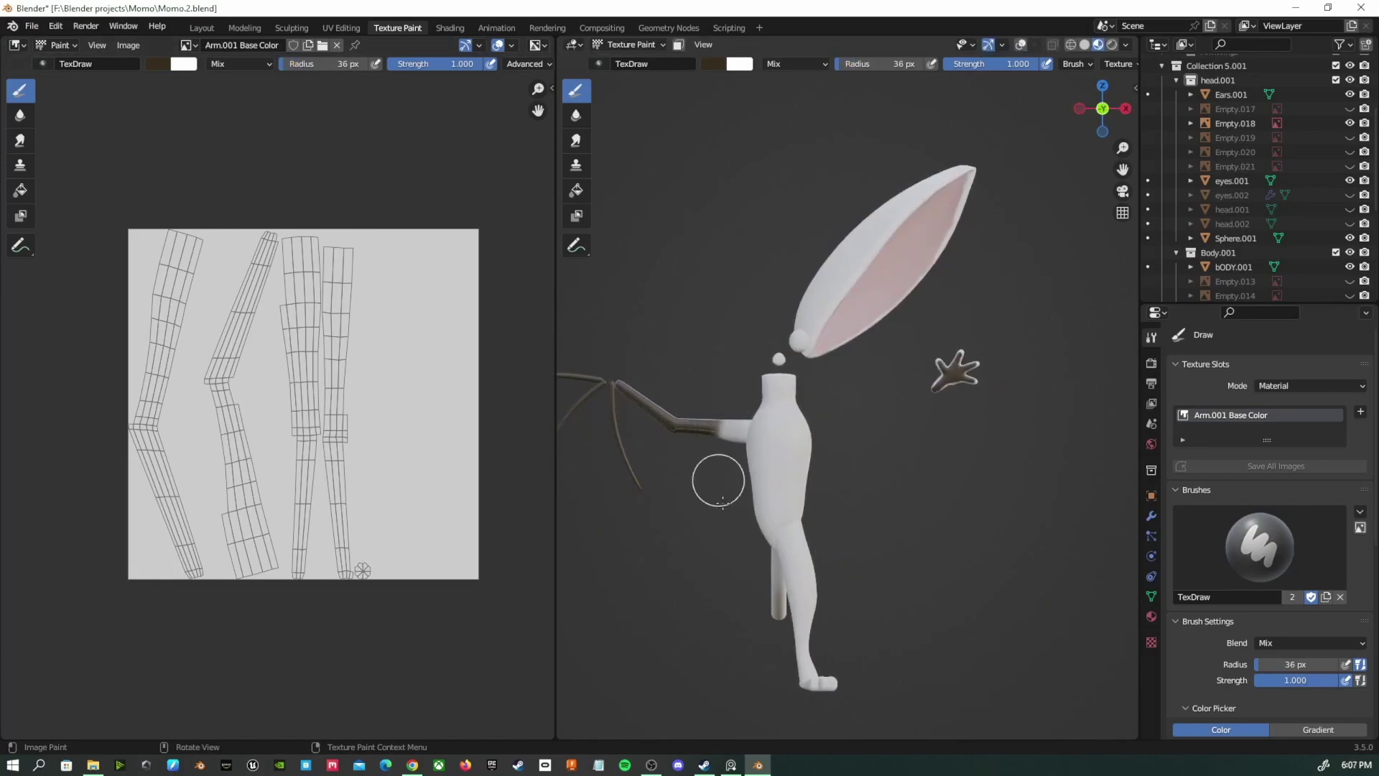
drag(736, 392, 727, 409)
scroll(726, 409, up, 6)
scroll(644, 488, down, 3)
Extend the dark brown over the unpainted underside of the arm
middle_drag(714, 385, 836, 565)
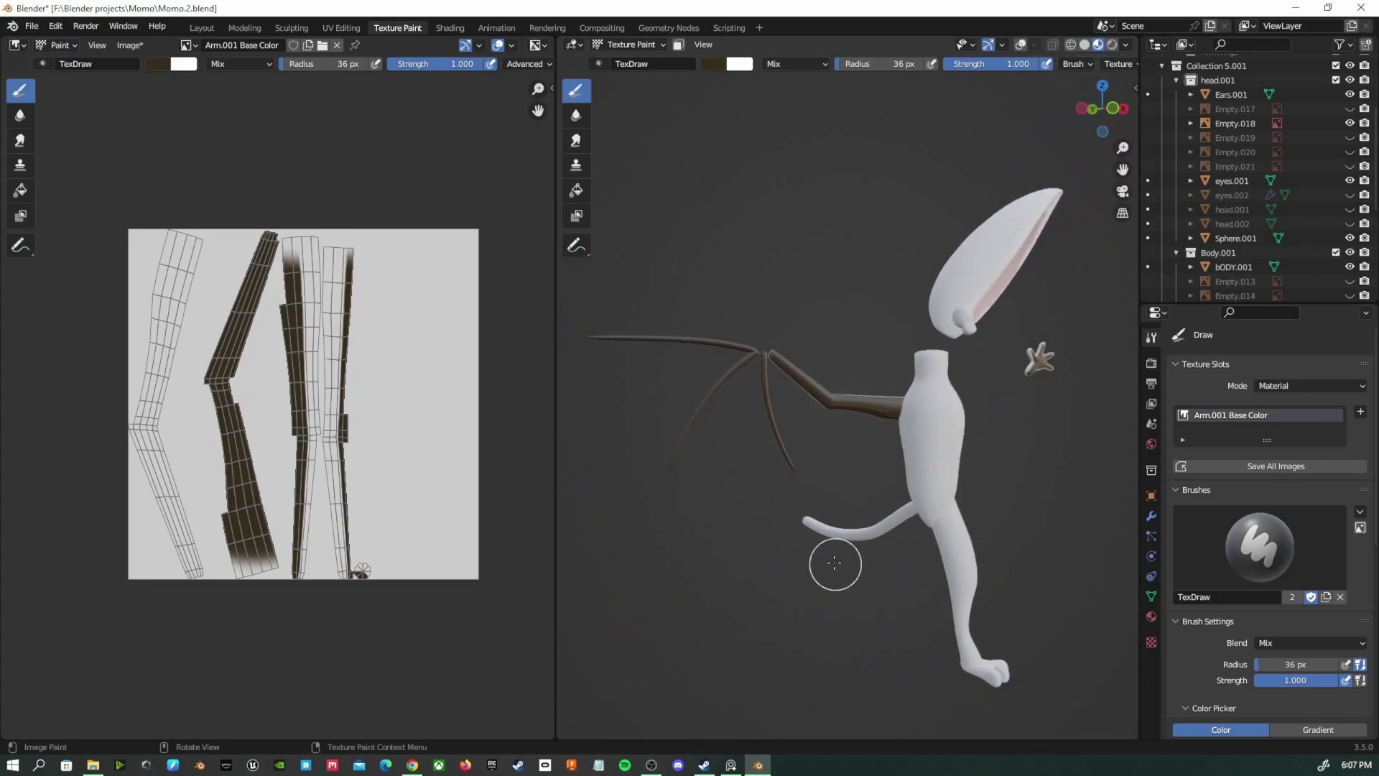
middle_drag(838, 510, 844, 379)
mouse_move(866, 364)
mouse_down()
mouse_move(769, 339)
mouse_move(860, 370)
mouse_up()
key(KP_1)
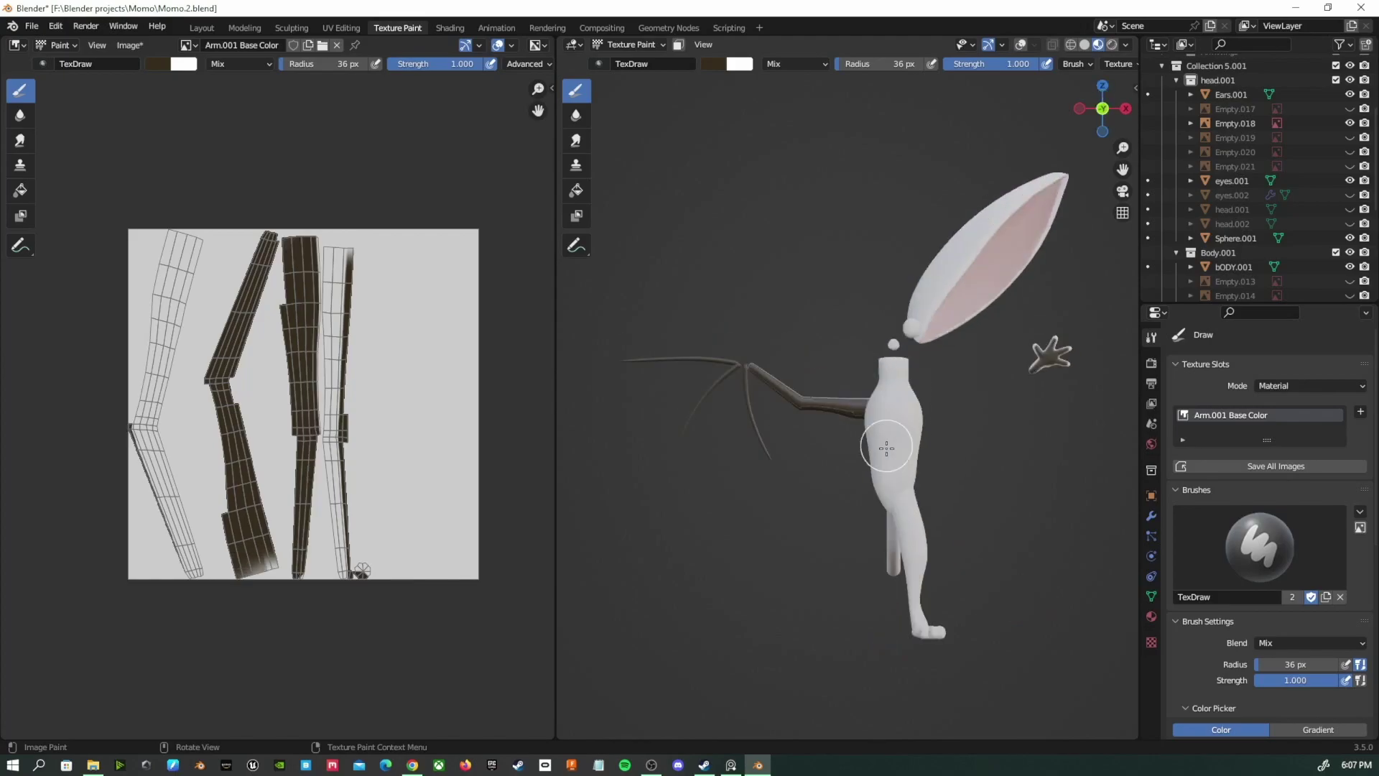
Paint the top and back of the arm white from the top and back views with the 36 px brush
key(KP_7)
ctrl+drag(886, 450, 739, 456)
mouse_move(887, 449)
alt+middle_down()
mouse_move(1090, 289)
mouse_move(991, 409)
alt+middle_up()
key(KP_1)
key(ctrl+KP_1)
mouse_move(860, 394)
mouse_down()
mouse_move(808, 408)
mouse_move(950, 381)
mouse_move(956, 365)
mouse_up()
middle_drag(955, 365, 760, 434)
scroll(760, 434, up, 5)
mouse_move(807, 364)
middle_down()
mouse_move(747, 440)
mouse_move(762, 512)
mouse_move(761, 471)
middle_up()
scroll(747, 441, down, 6)
Save the Arm.001 Base Color image and the Momo.2.blend project file
click(85, 26)
click(129, 45)
click(173, 174)
click(957, 590)
click(32, 26)
click(88, 123)
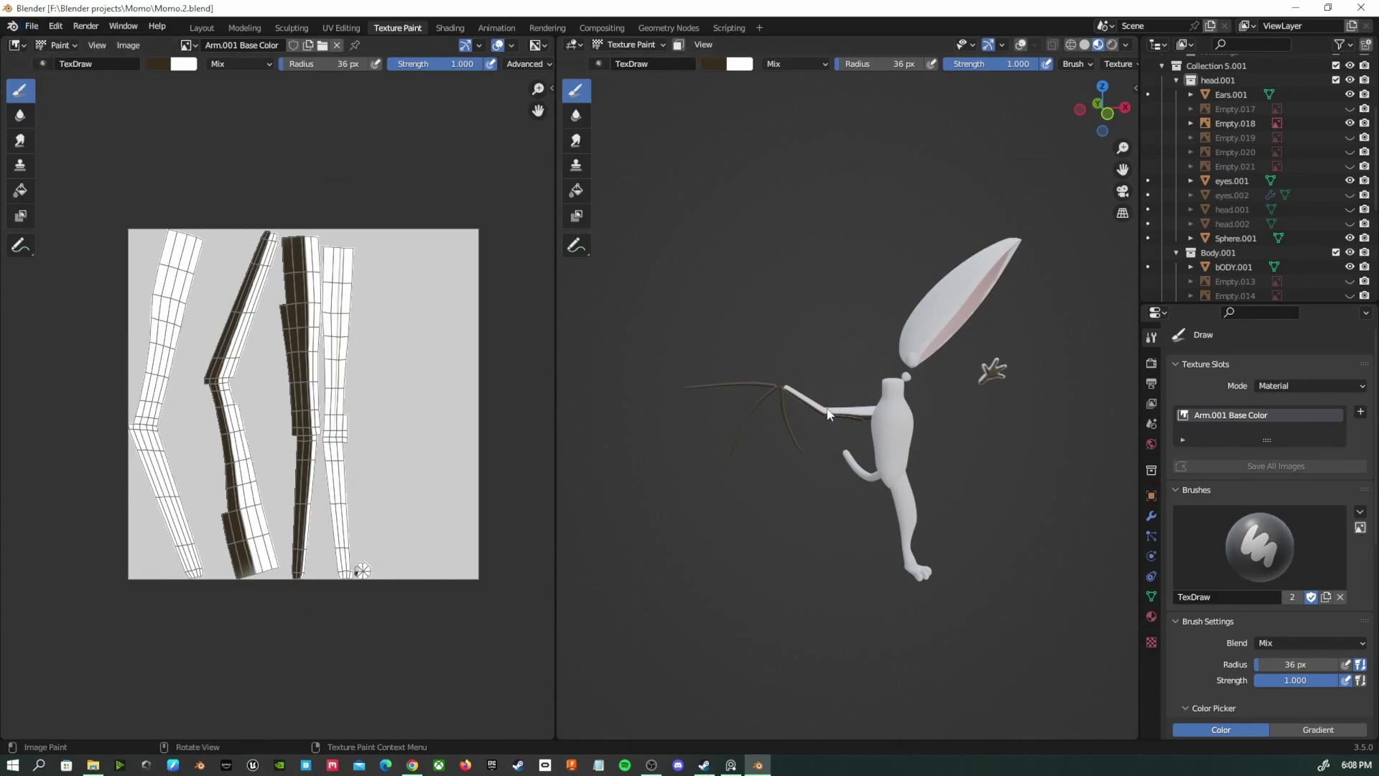
Add a Mirror modifier to the arm with the body as its mirror object
click(202, 27)
mouse_move(816, 368)
middle_down()
mouse_move(546, 439)
mouse_move(529, 460)
mouse_move(750, 481)
mouse_move(723, 467)
middle_up()
scroll(546, 445, up, 3)
click(1197, 572)
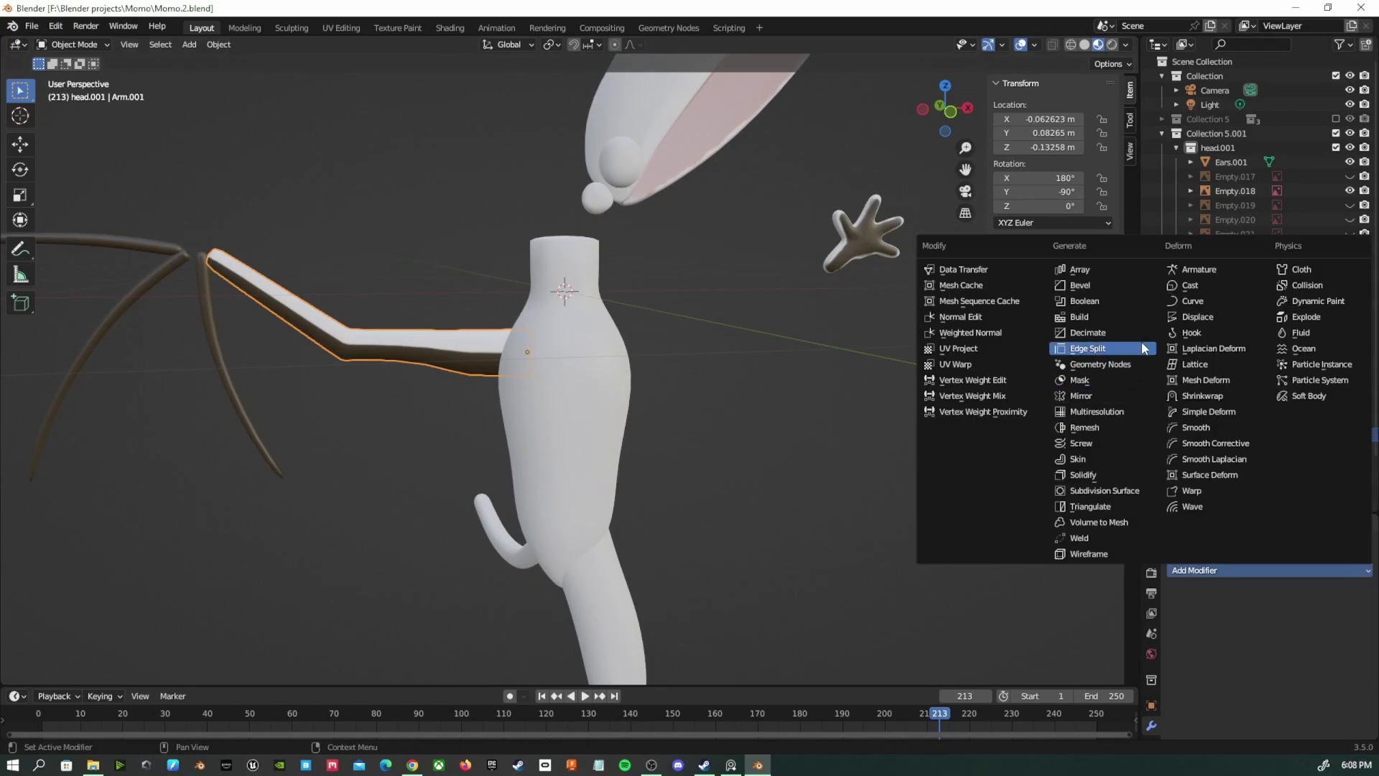
click(1125, 397)
click(611, 466)
Hide the Empty.018 reference image and view the model from the front
middle_drag(611, 465, 797, 498)
key(KP_1)
key(h)
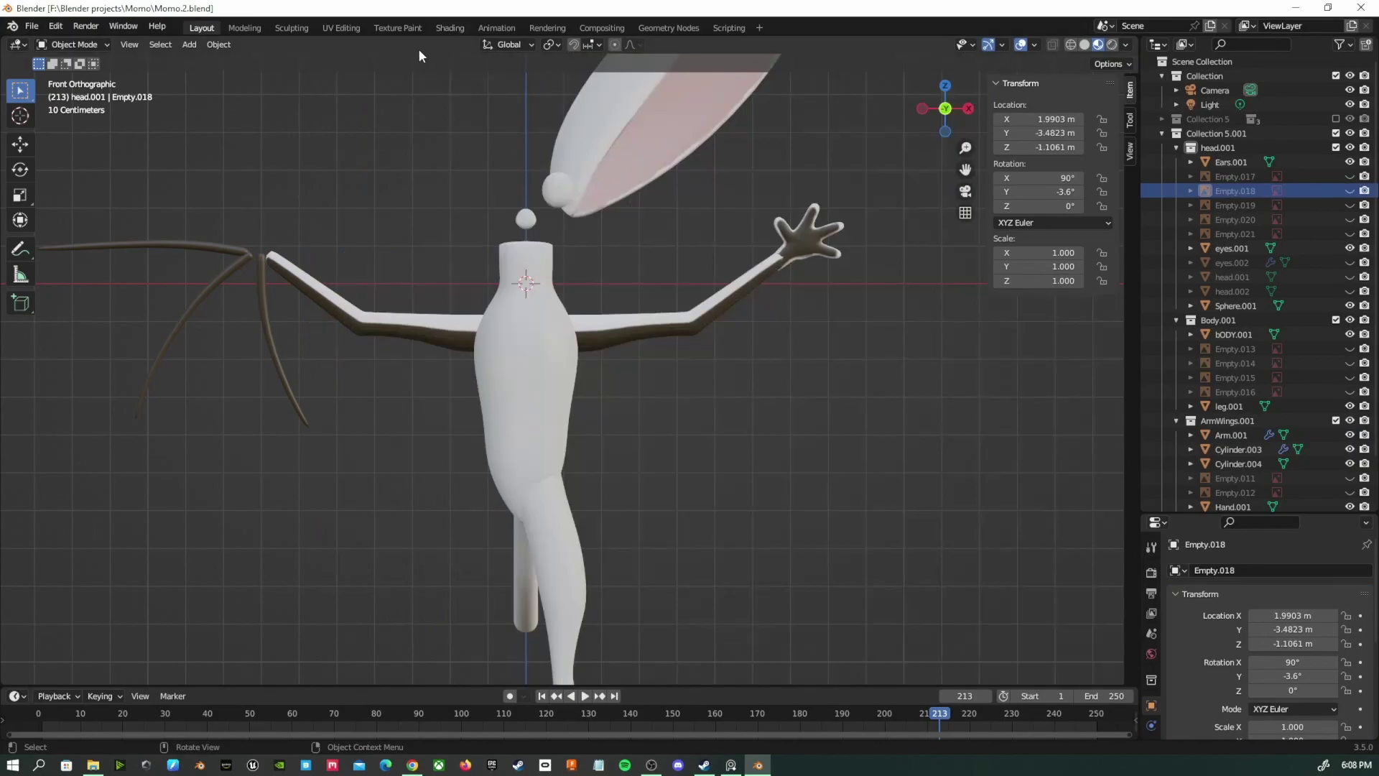
Check the arm's UV layout against its texture and touch up the wrist end in dark brown
click(388, 28)
scroll(868, 359, up, 3)
click(348, 28)
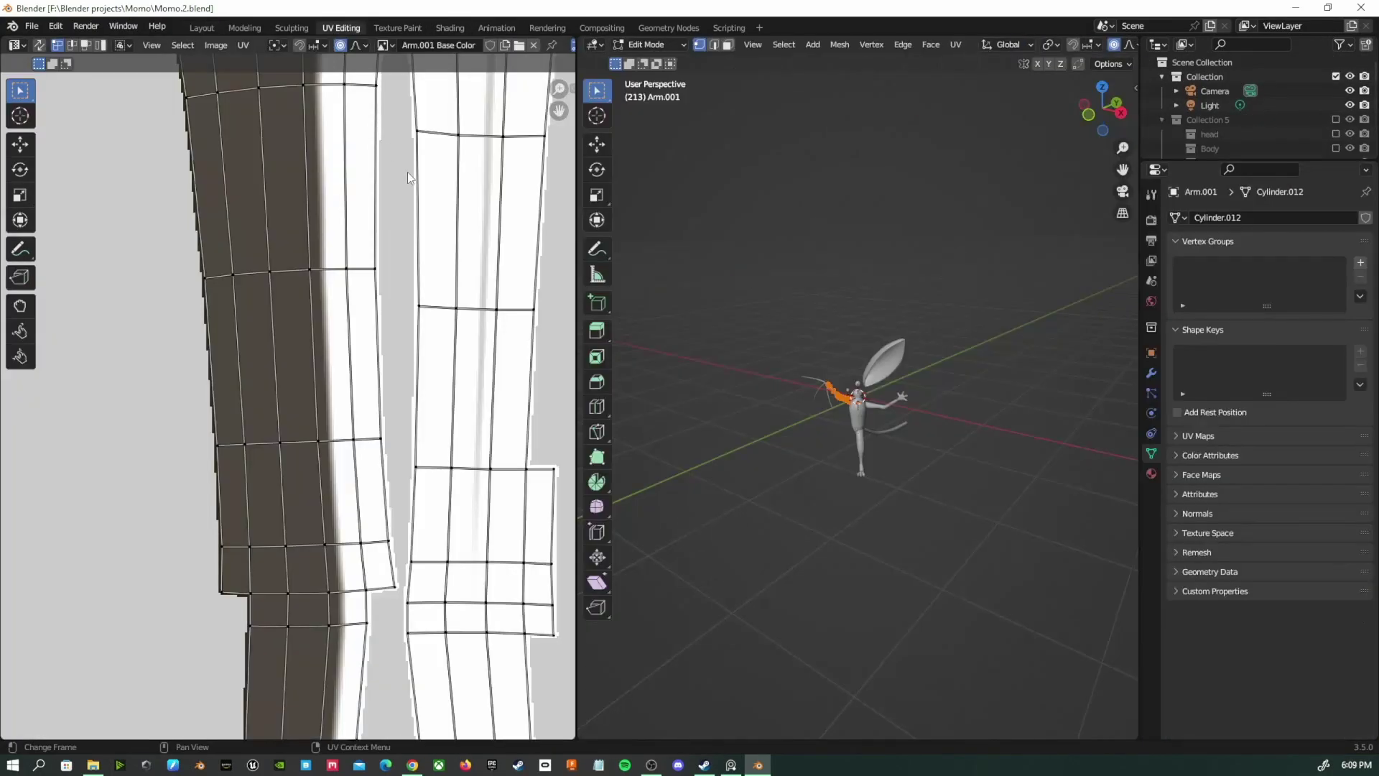
scroll(474, 517, down, 2)
click(399, 28)
scroll(778, 329, up, 6)
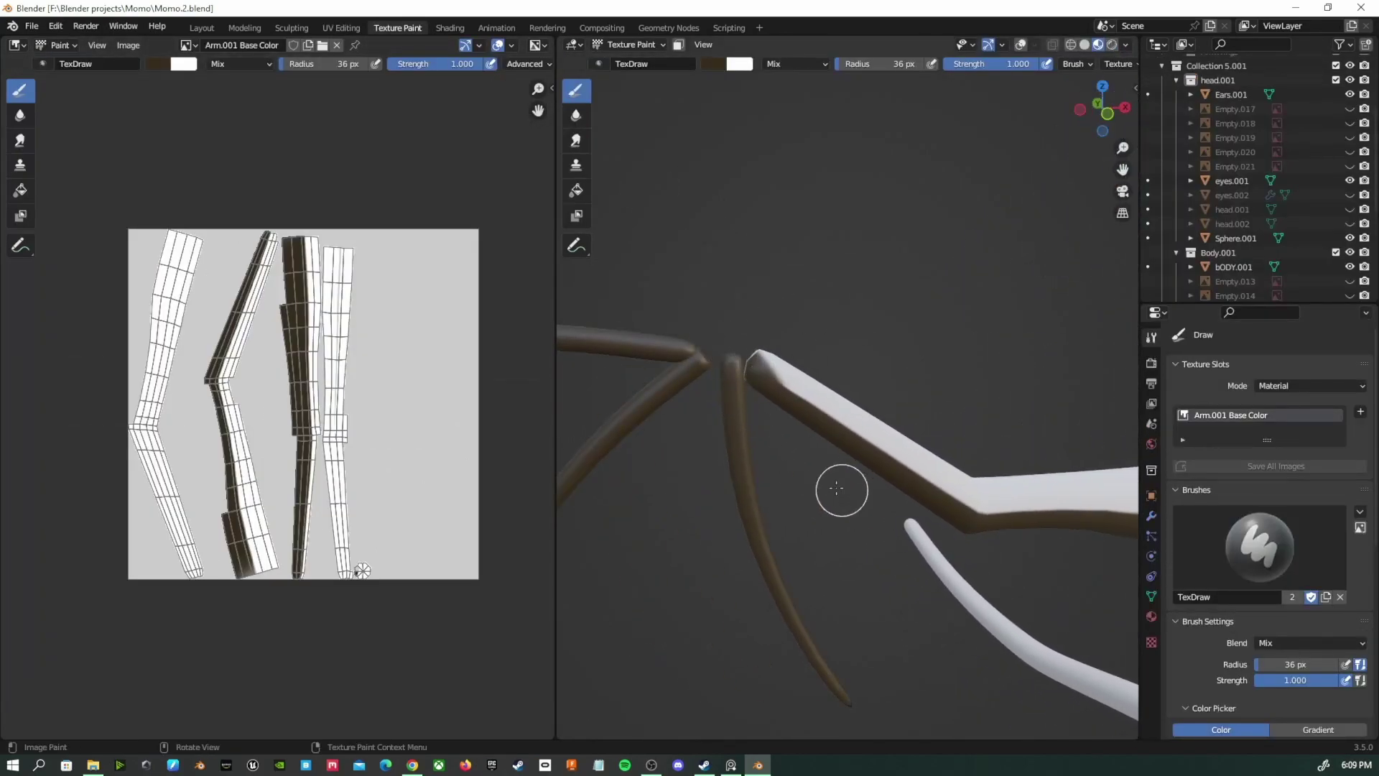
scroll(841, 490, down, 6)
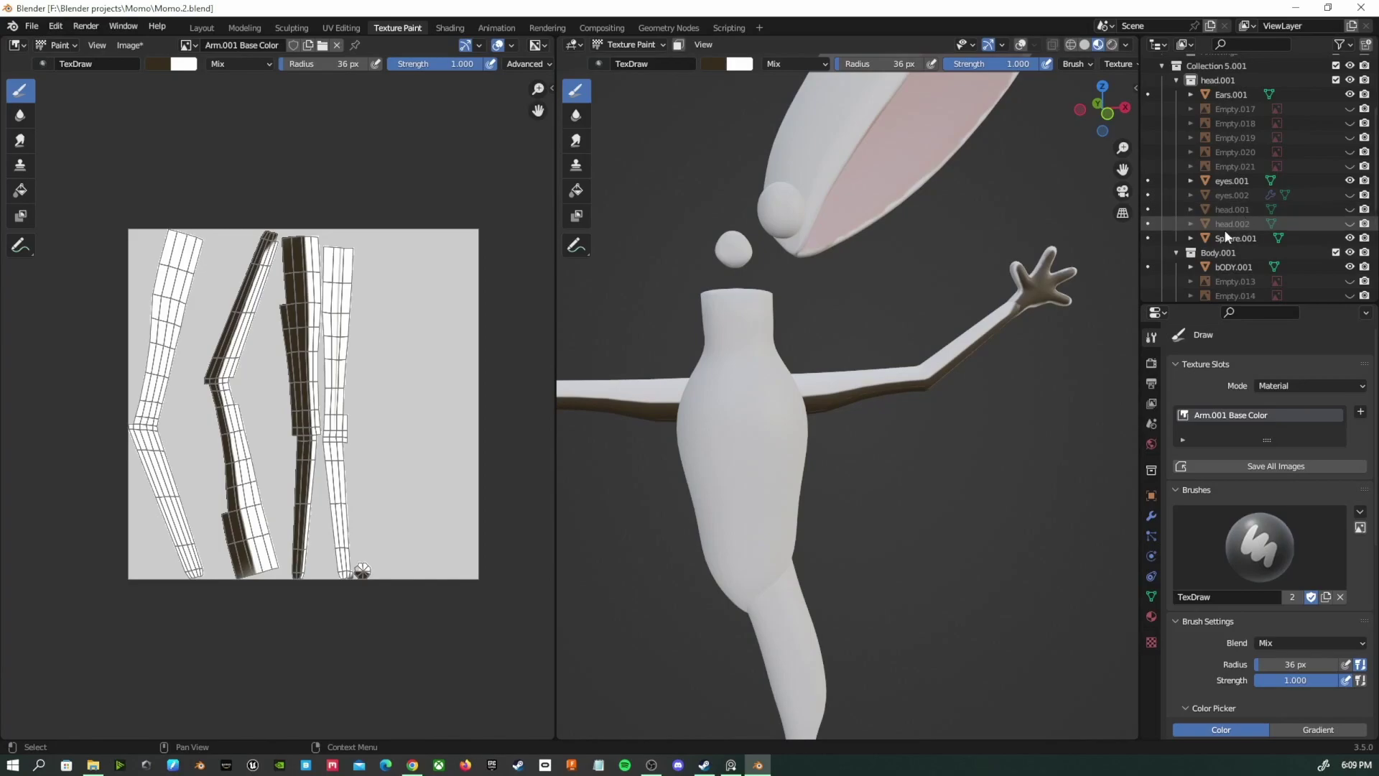
Add a Mirror modifier to Hand.001 with the body as its mirror object
click(202, 28)
click(813, 237)
click(1188, 569)
click(1085, 395)
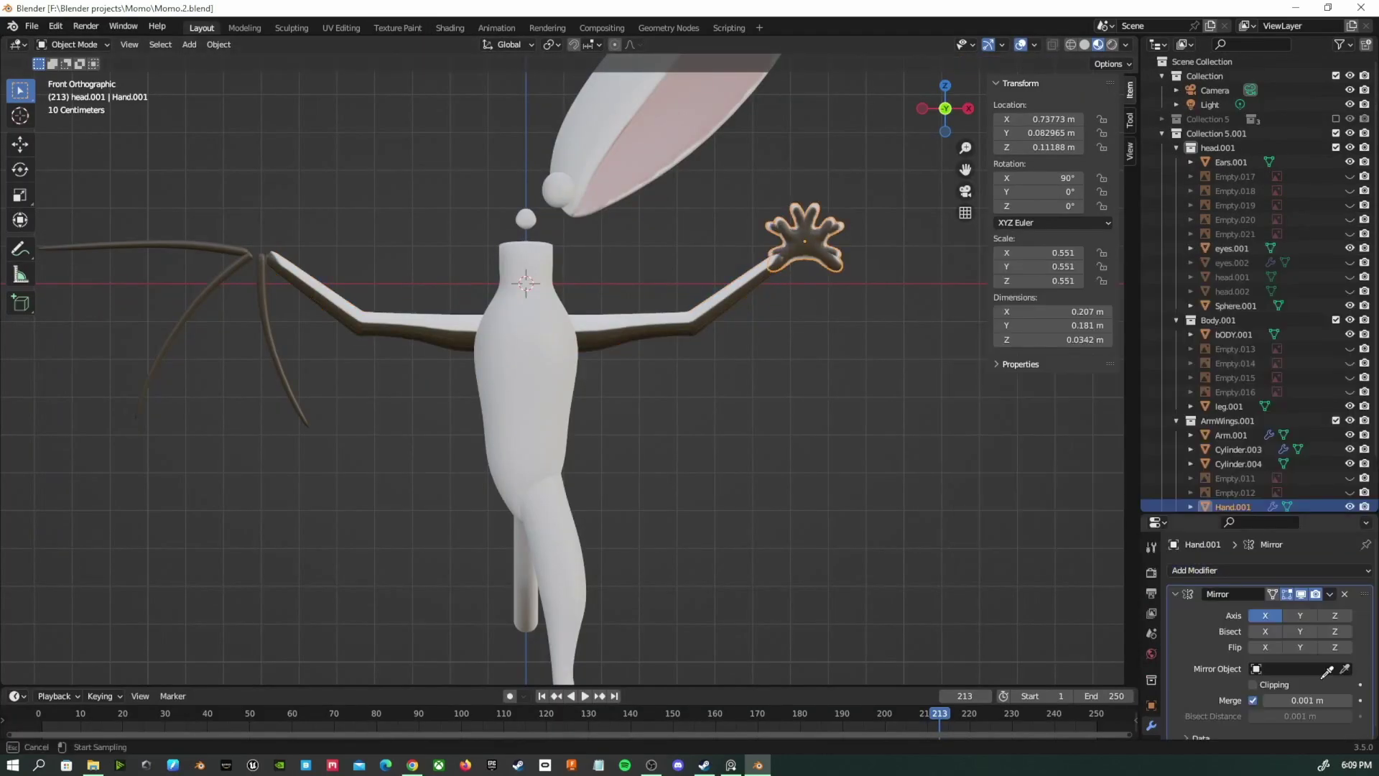
click(551, 418)
click(711, 499)
Inspect the arm's texture and its painted join with the hand at the wrist in texture paint mode
click(391, 326)
click(340, 28)
click(399, 27)
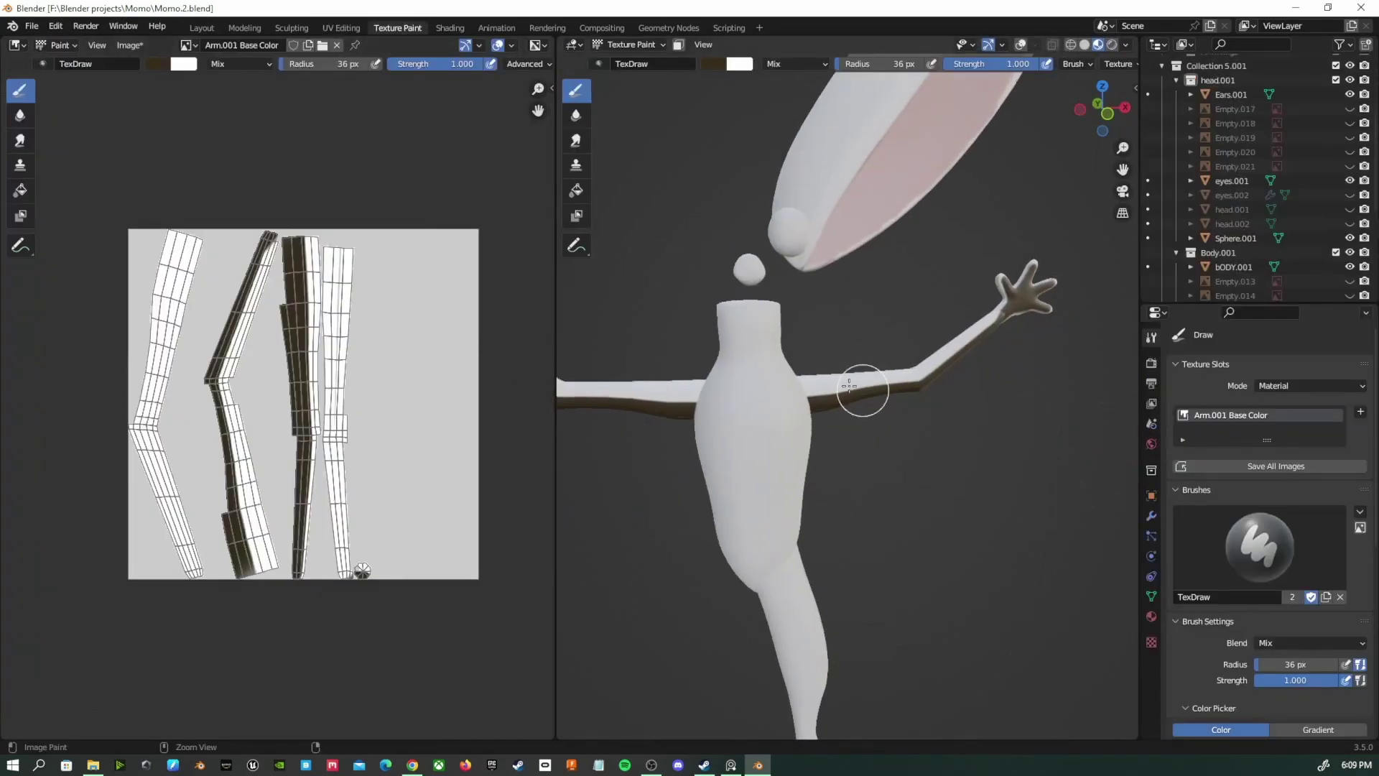
shift+middle_drag(876, 393, 1106, 431)
scroll(736, 372, up, 7)
shift+middle_drag(736, 372, 802, 373)
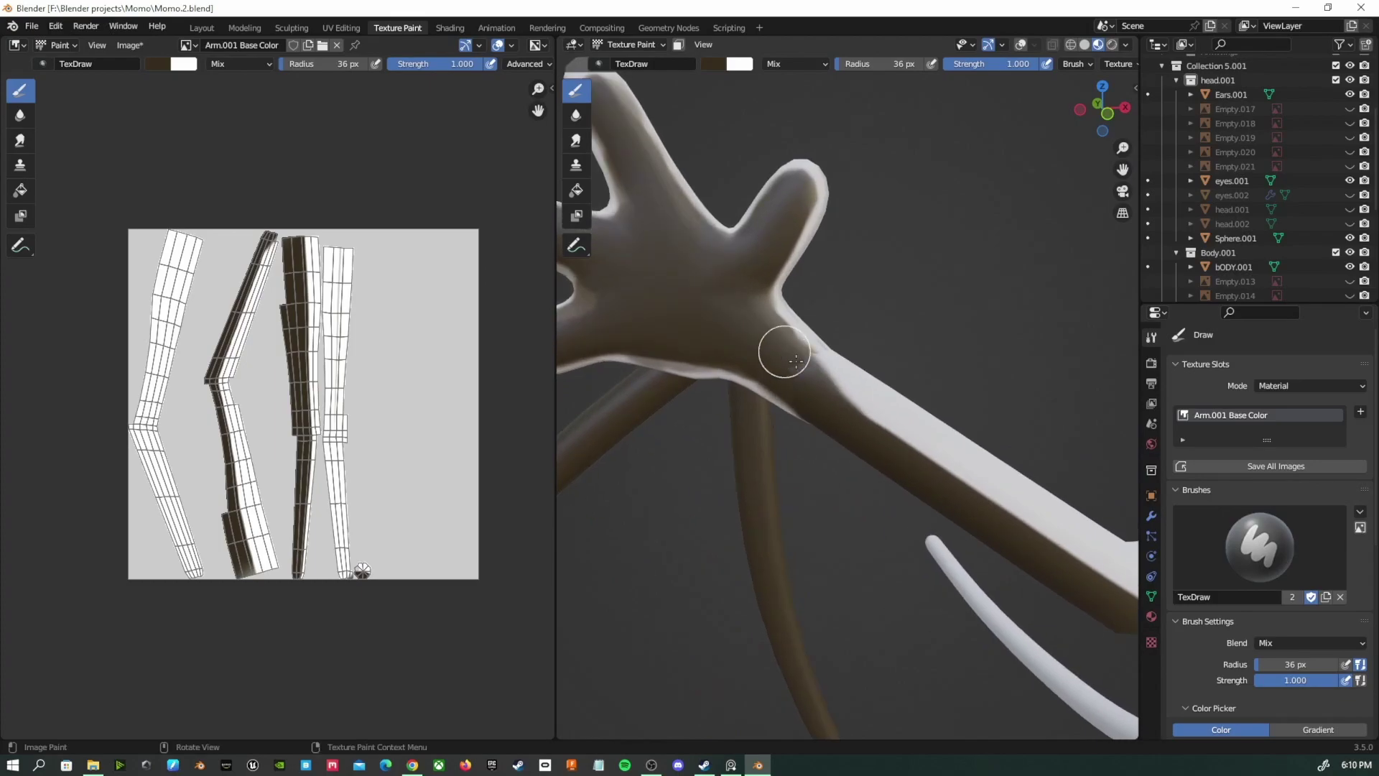
scroll(923, 488, down, 8)
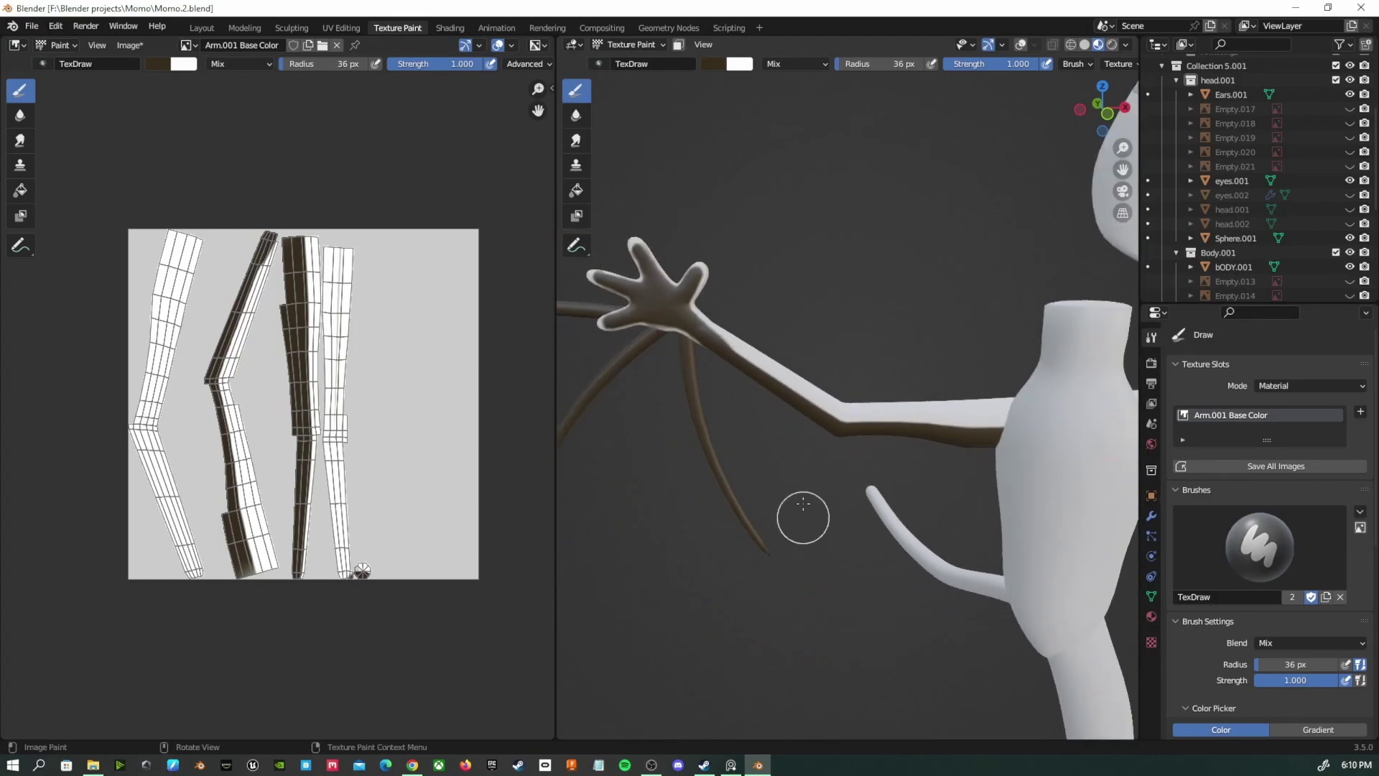
click(201, 28)
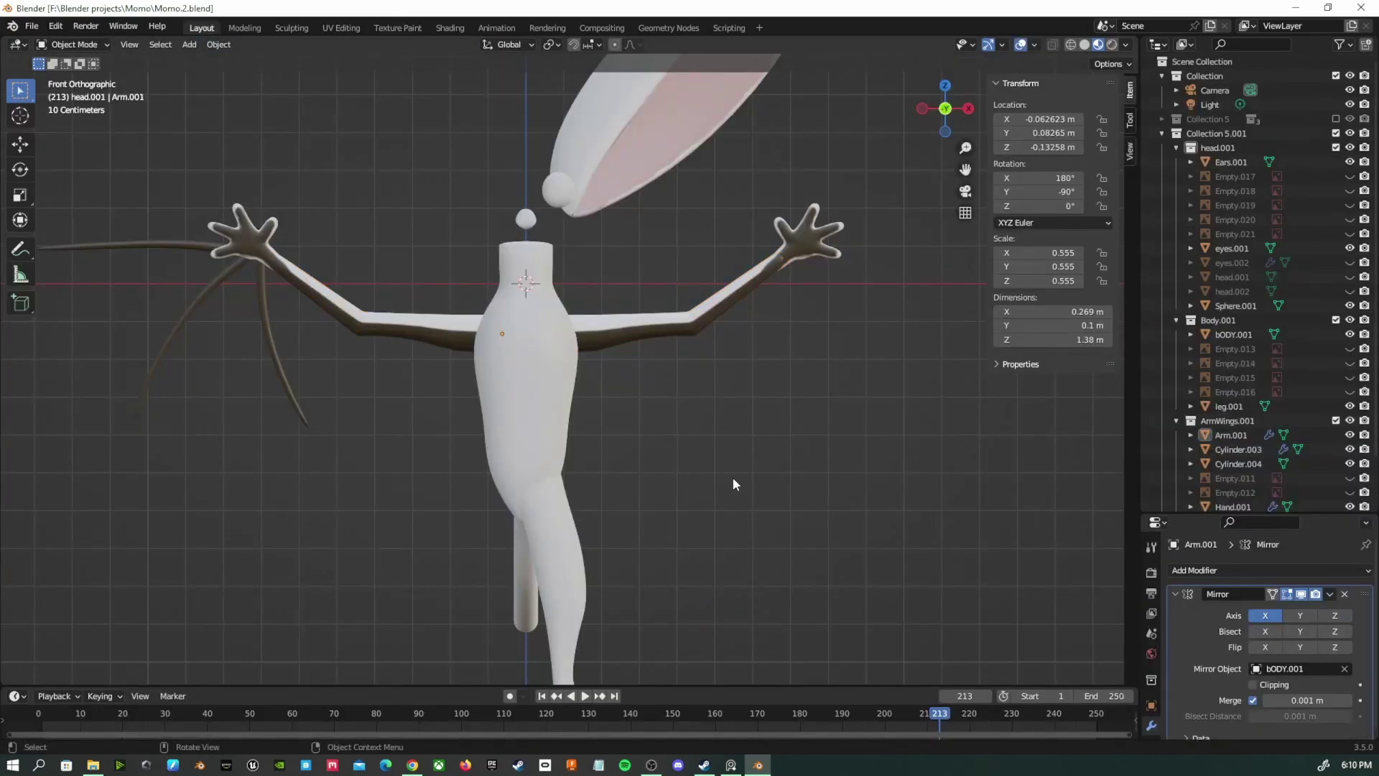
Try moving the arm and hand together along Z and Y, and undo both moves
middle_drag(723, 453, 671, 451)
click(527, 385)
shift+click(733, 323)
middle_drag(584, 458, 536, 450)
key(g)
key(z)
click(563, 479)
key(g)
key(y)
click(553, 491)
key(ctrl+z)
key(ctrl+z)
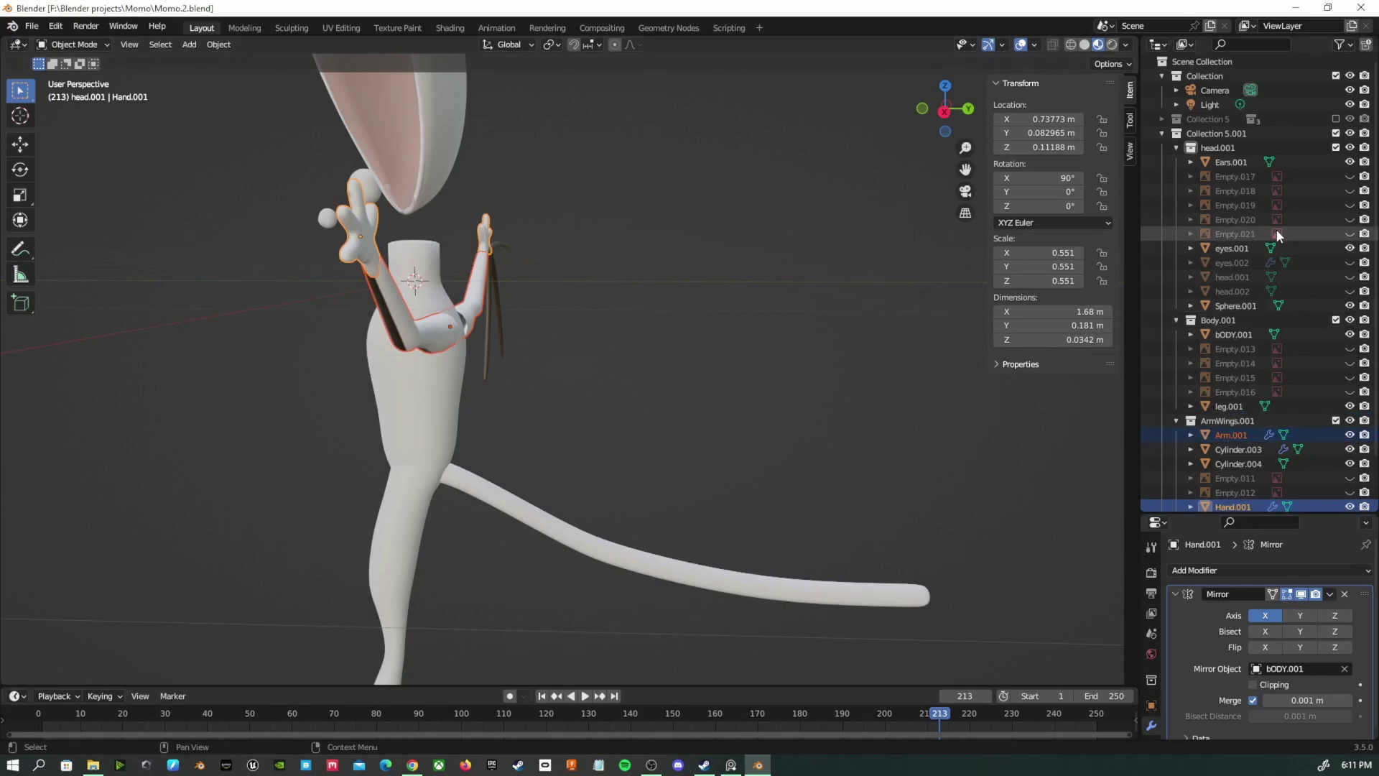
Unhide wing1.002 and shift the wing along the Y axis to sit behind the arm
scroll(1279, 431, down, 3)
click(1350, 468)
middle_drag(704, 503, 592, 339)
click(512, 498)
key(g)
key(y)
click(732, 335)
scroll(732, 335, down, 5)
middle_drag(733, 335, 614, 397)
key(g)
key(y)
click(583, 316)
Try moving the wing along the X axis, and undo the move
key(g)
key(x)
click(701, 341)
click(700, 336)
key(ctrl+z)
Select three of the arm and wing parts together and move them along the Y axis
click(695, 490)
mouse_move(695, 489)
middle_down()
mouse_move(740, 540)
mouse_move(696, 515)
middle_up()
click(790, 362)
shift+click(769, 311)
shift+click(832, 271)
middle_drag(831, 271, 576, 357)
key(g)
key(y)
click(603, 375)
click(431, 348)
Select the body, display its full UV layout, and add a Base Color paint texture to it
scroll(445, 349, down, 5)
middle_drag(503, 380, 280, 273)
middle_drag(787, 363, 842, 557)
click(622, 482)
click(341, 28)
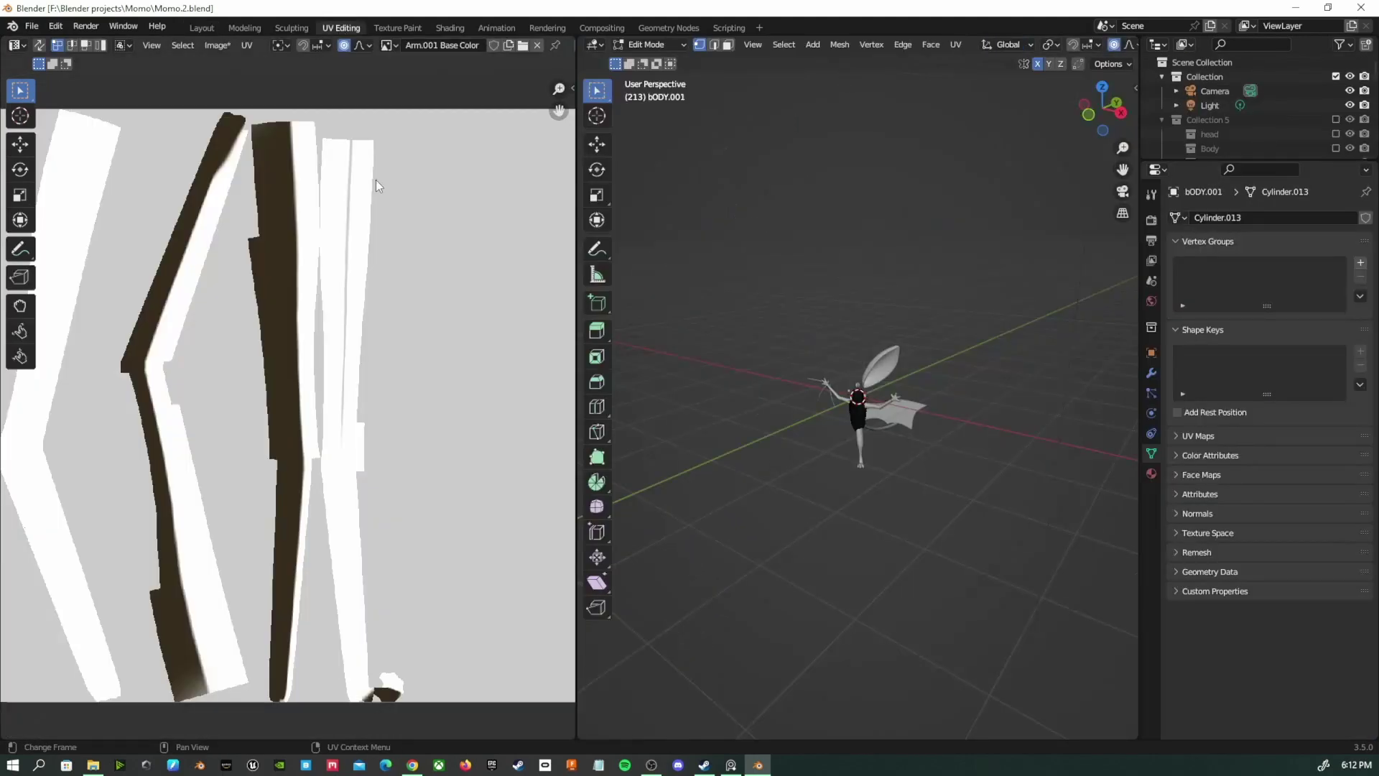
scroll(376, 179, down, 10)
key(a)
click(396, 27)
click(1361, 411)
click(1305, 431)
click(1231, 564)
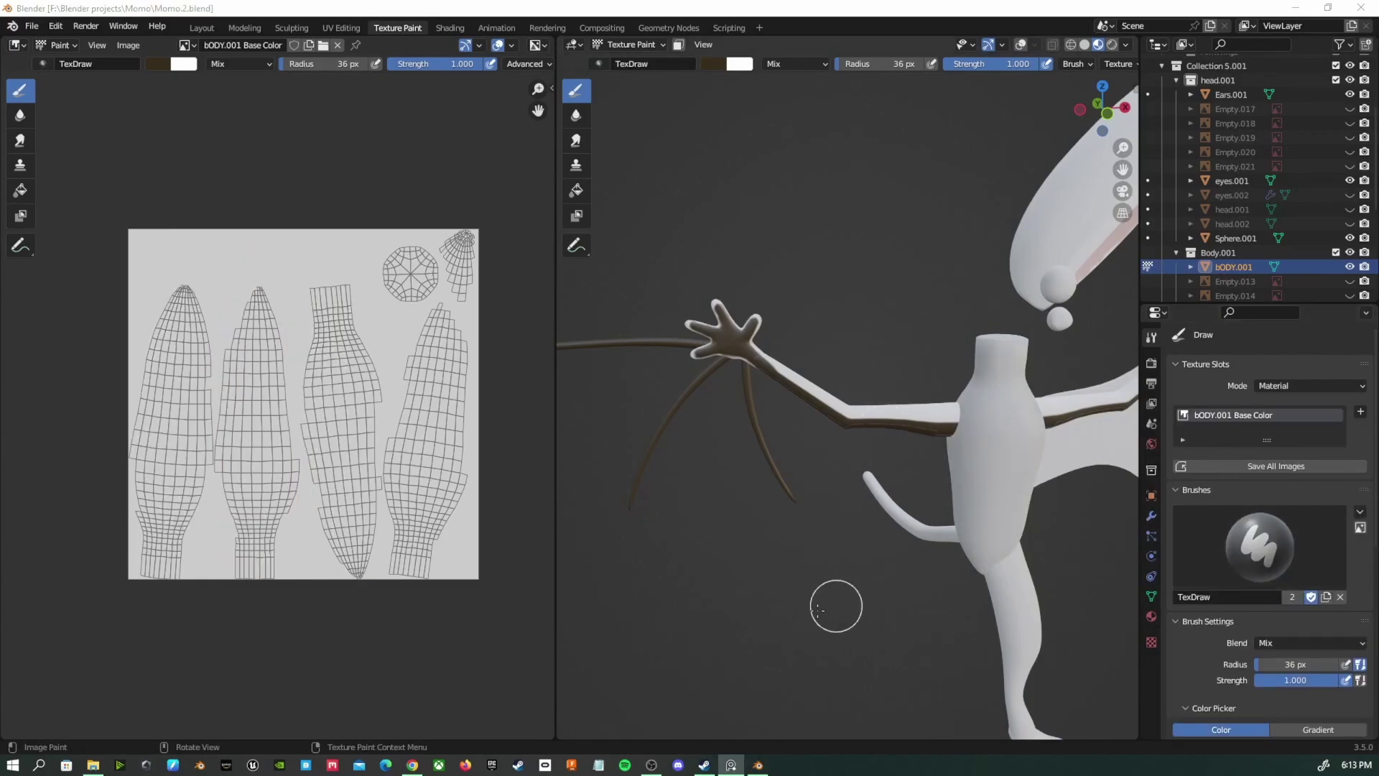
Paint the body white from several sides with a 152 px brush
middle_drag(840, 605, 836, 607)
key(f)
click(1027, 461)
ctrl+drag(994, 376, 1001, 438)
alt+middle_drag(984, 388, 933, 381)
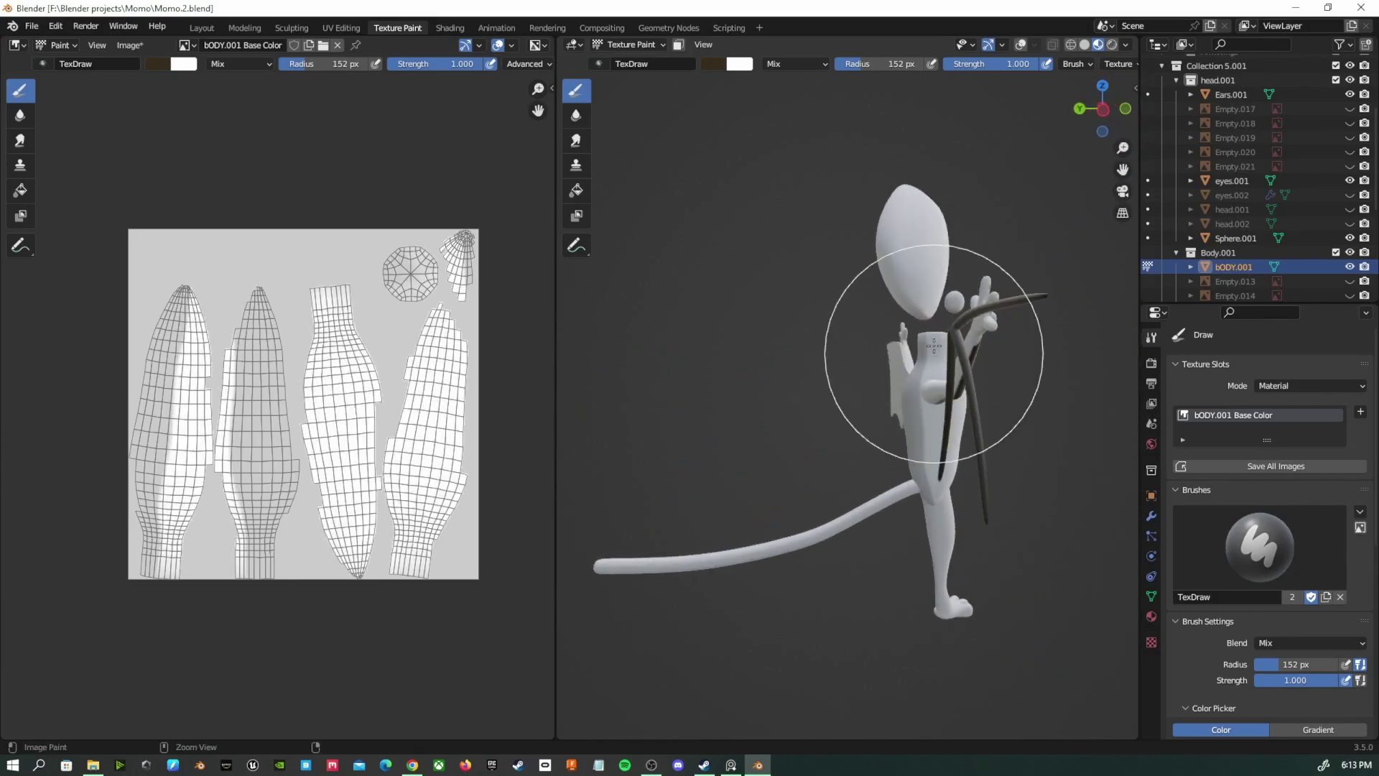
ctrl+drag(933, 381, 977, 395)
alt+middle_drag(898, 384, 812, 357)
ctrl+drag(812, 357, 715, 408)
mouse_move(784, 394)
alt+middle_down()
mouse_move(746, 356)
mouse_move(770, 508)
mouse_move(754, 400)
mouse_move(898, 431)
mouse_move(979, 237)
mouse_move(872, 671)
mouse_move(923, 530)
mouse_move(889, 463)
alt+middle_up()
Delete the cap geometry at the top of the body's neck, leaving the neck open
click(202, 27)
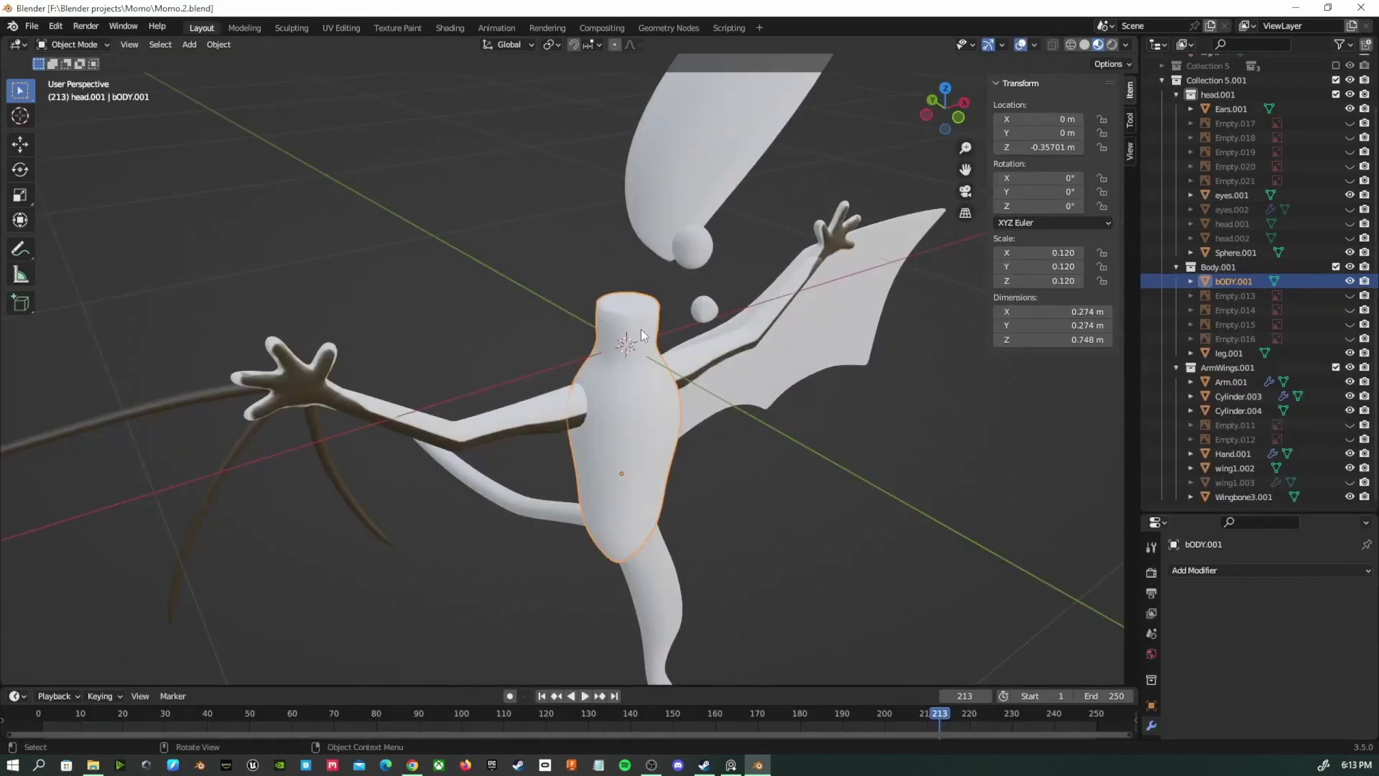
key(Tab)
key(KP_7)
scroll(571, 537, up, 5)
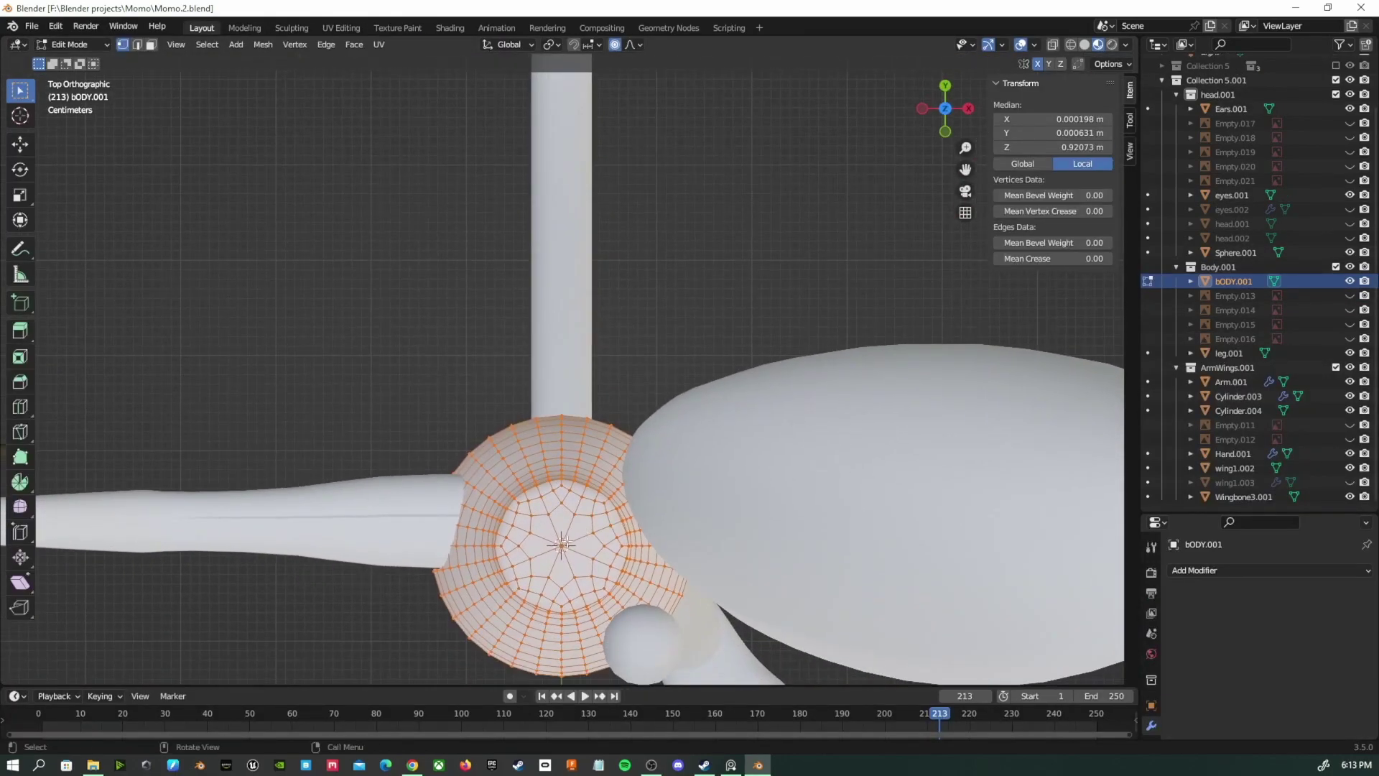
alt+click(524, 540)
middle_drag(524, 539, 598, 457)
key(KP_1)
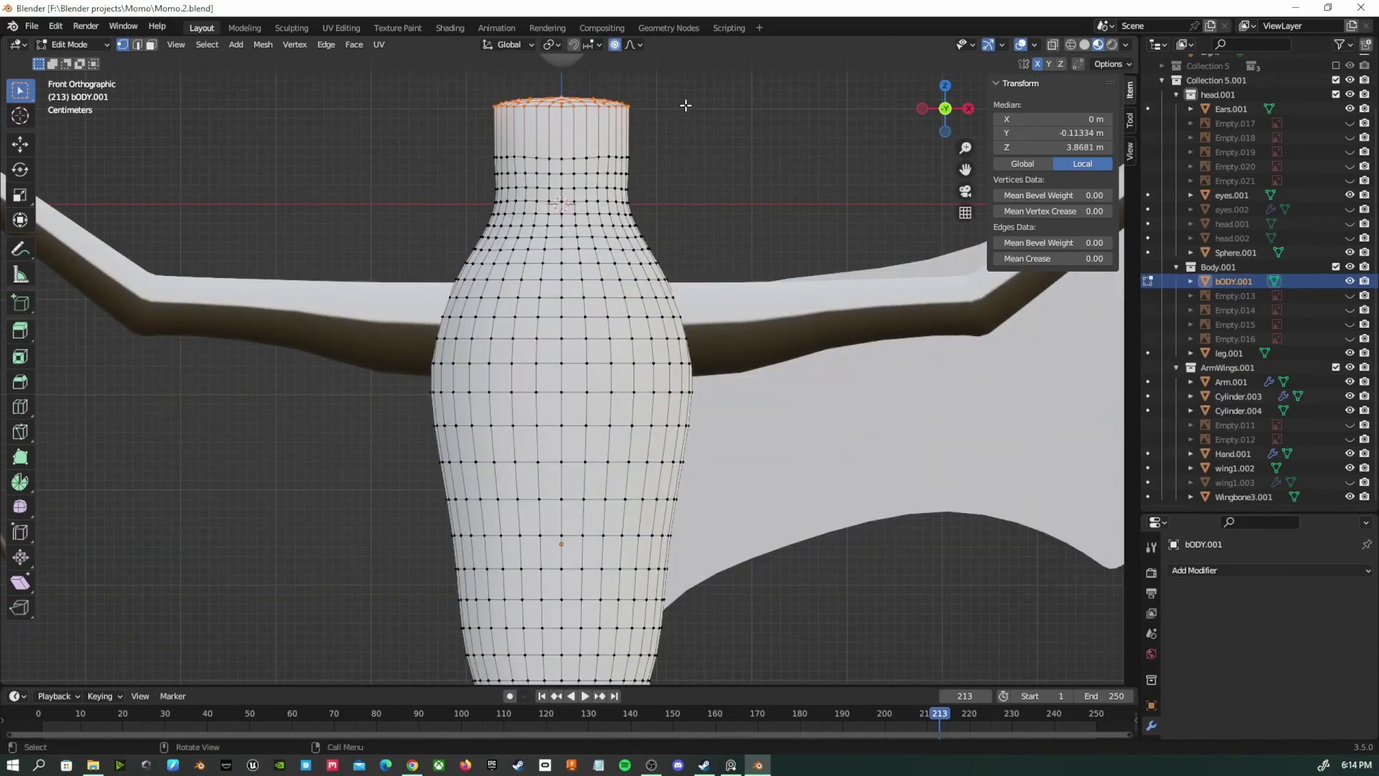
key(alt+a)
key(alt+z)
middle_drag(657, 102, 692, 204)
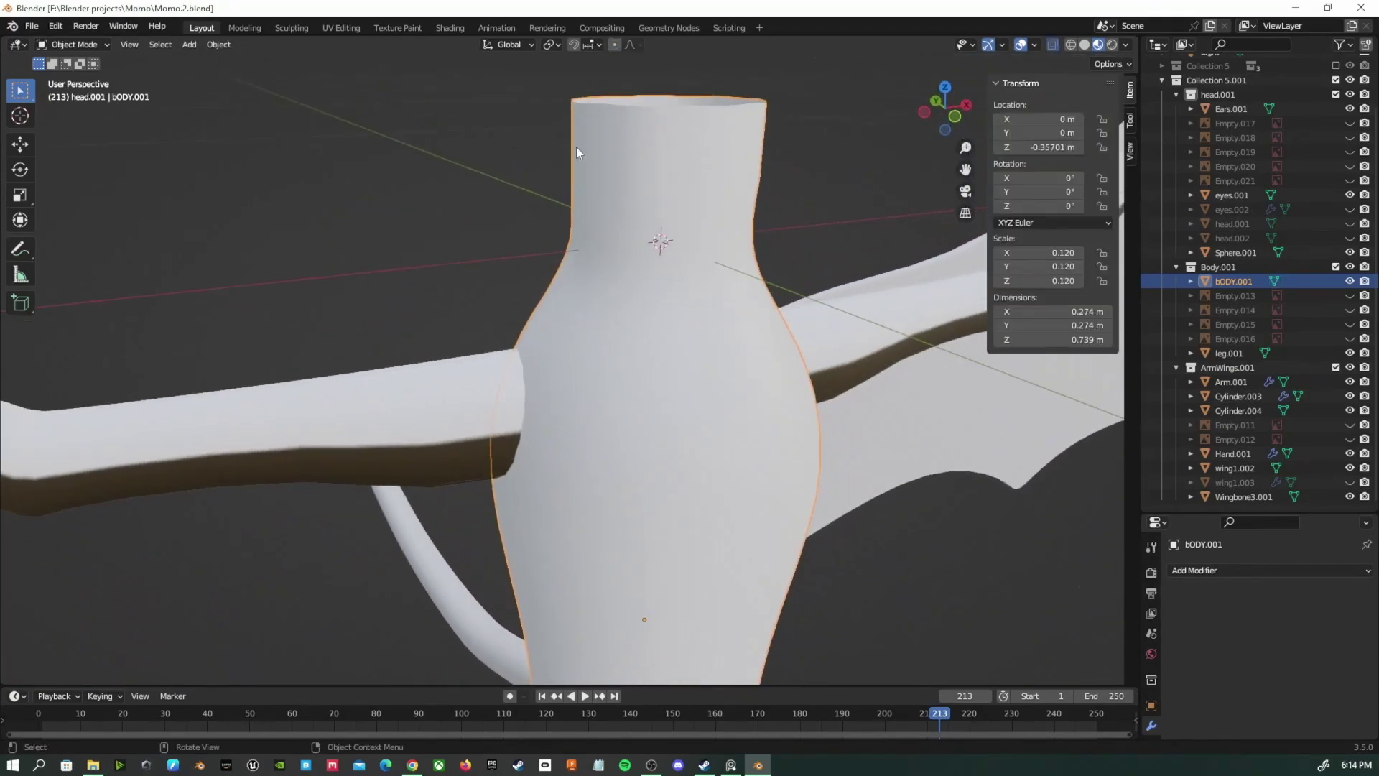
Unwrap the whole linked body mesh again with Smart UV Project
click(341, 28)
key(ctrl+l)
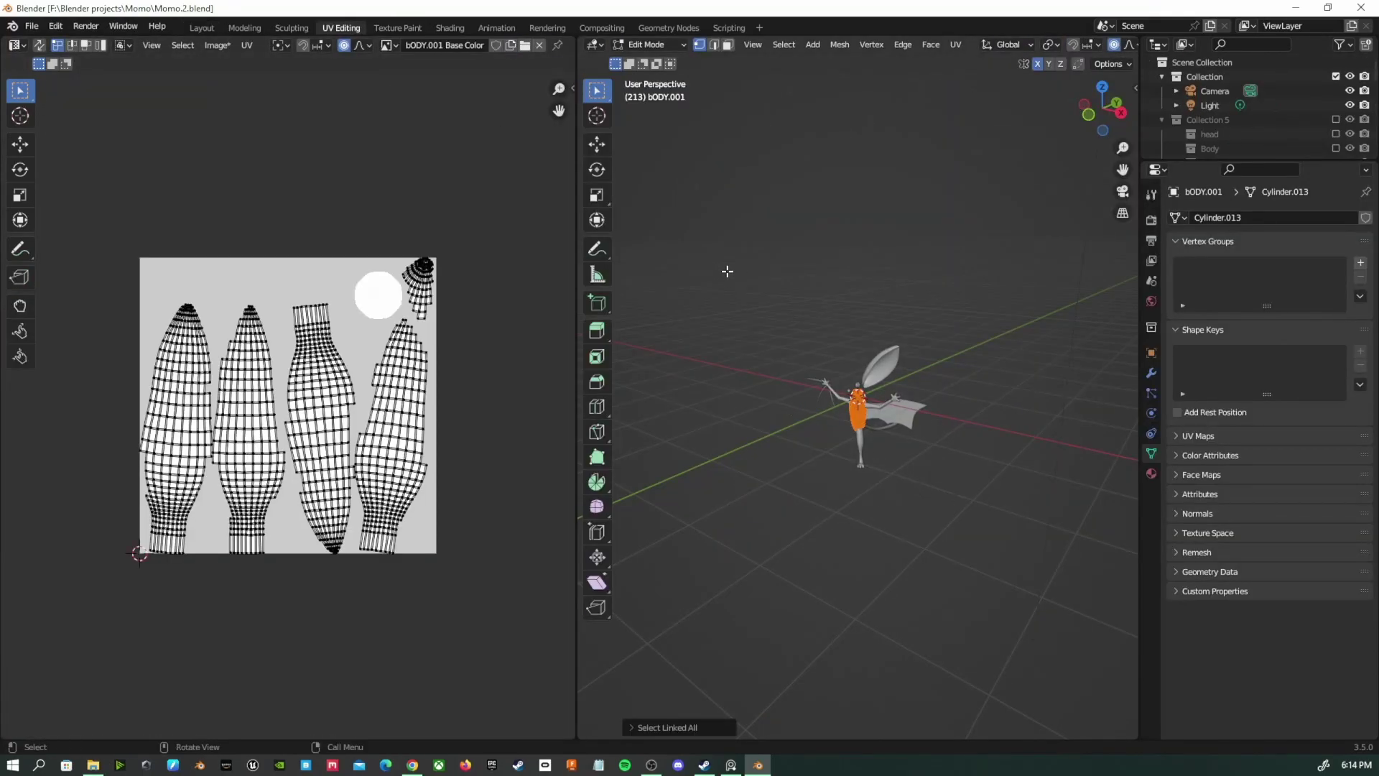
key(u)
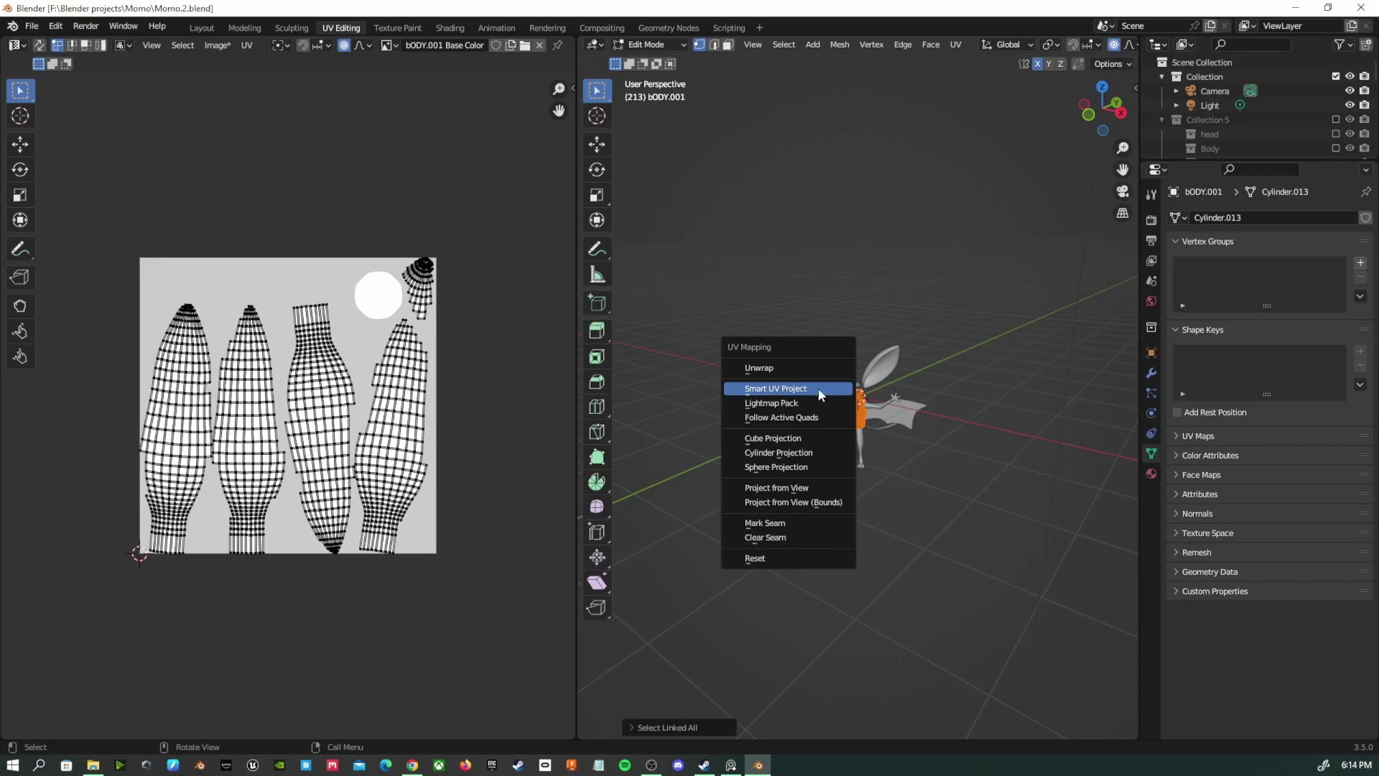
click(819, 390)
click(880, 519)
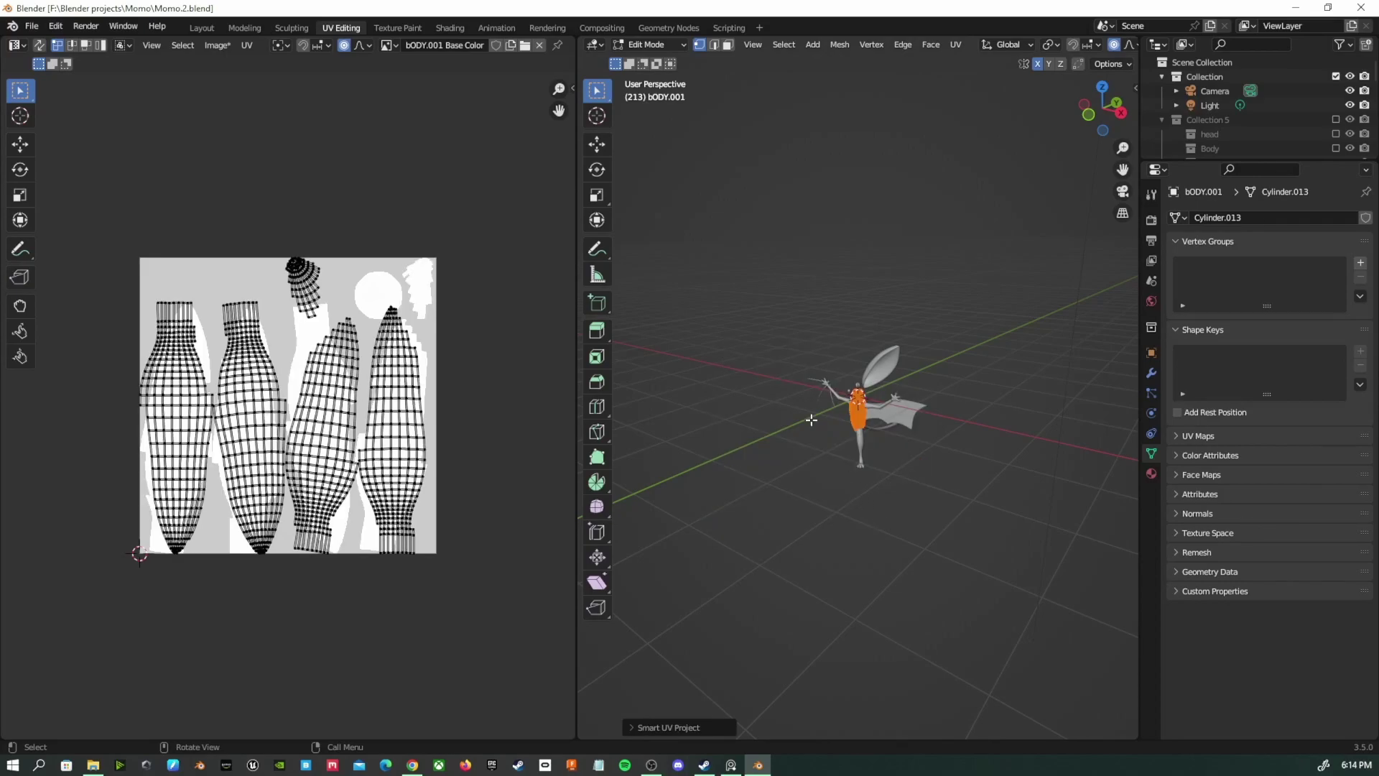
Check the front of the body in texture paint mode against its Empty.013 and Empty.014 reference images
key(ctrl+Page_Down)
mouse_move(892, 502)
middle_down()
mouse_move(893, 431)
mouse_move(908, 408)
mouse_move(816, 308)
mouse_move(838, 330)
mouse_move(740, 650)
mouse_move(877, 585)
mouse_move(803, 438)
middle_up()
scroll(877, 428, down, 3)
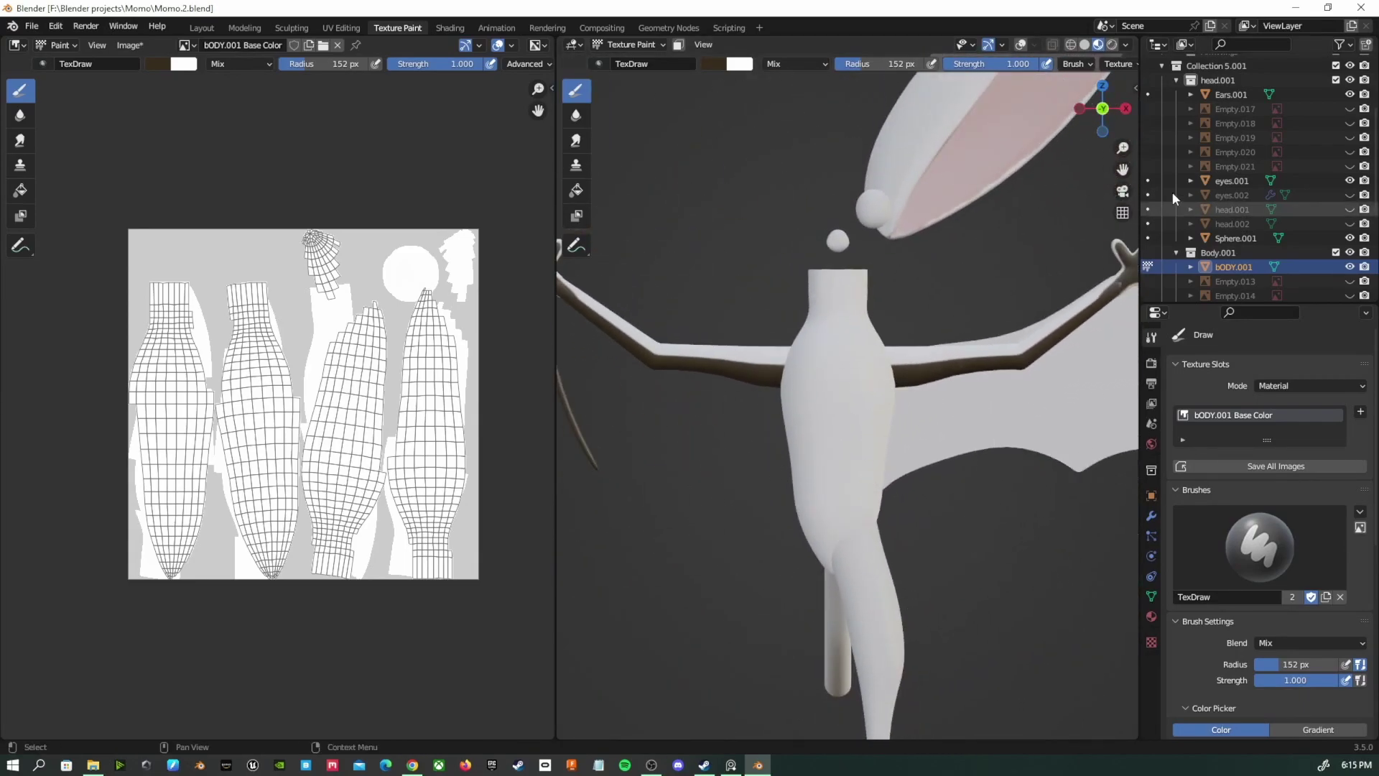
scroll(1362, 255, down, 5)
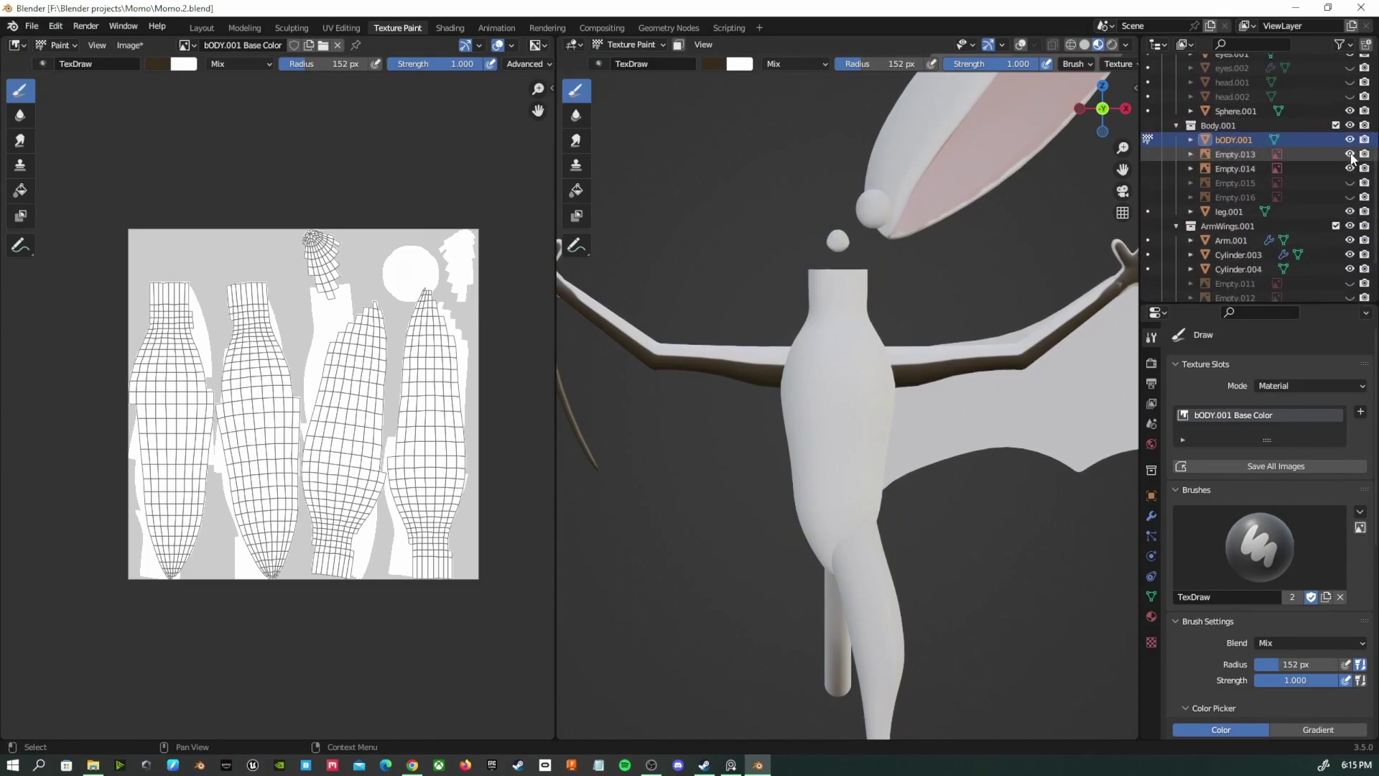
scroll(948, 370, up, 2)
ctrl+middle_drag(949, 370, 955, 338)
shift+middle_drag(970, 366, 899, 416)
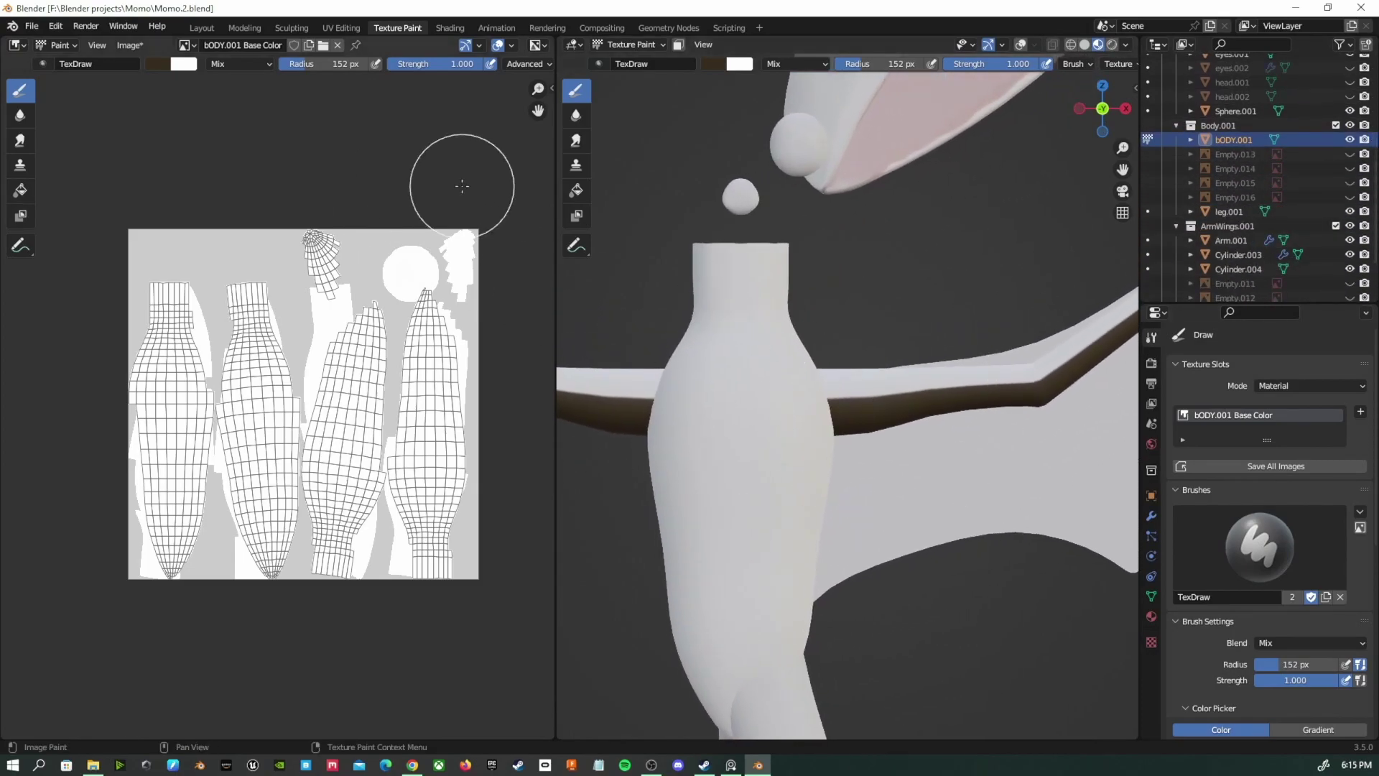
Paint the neck and the sides of the body dark brown with a 36 px brush
key(f)
click(830, 400)
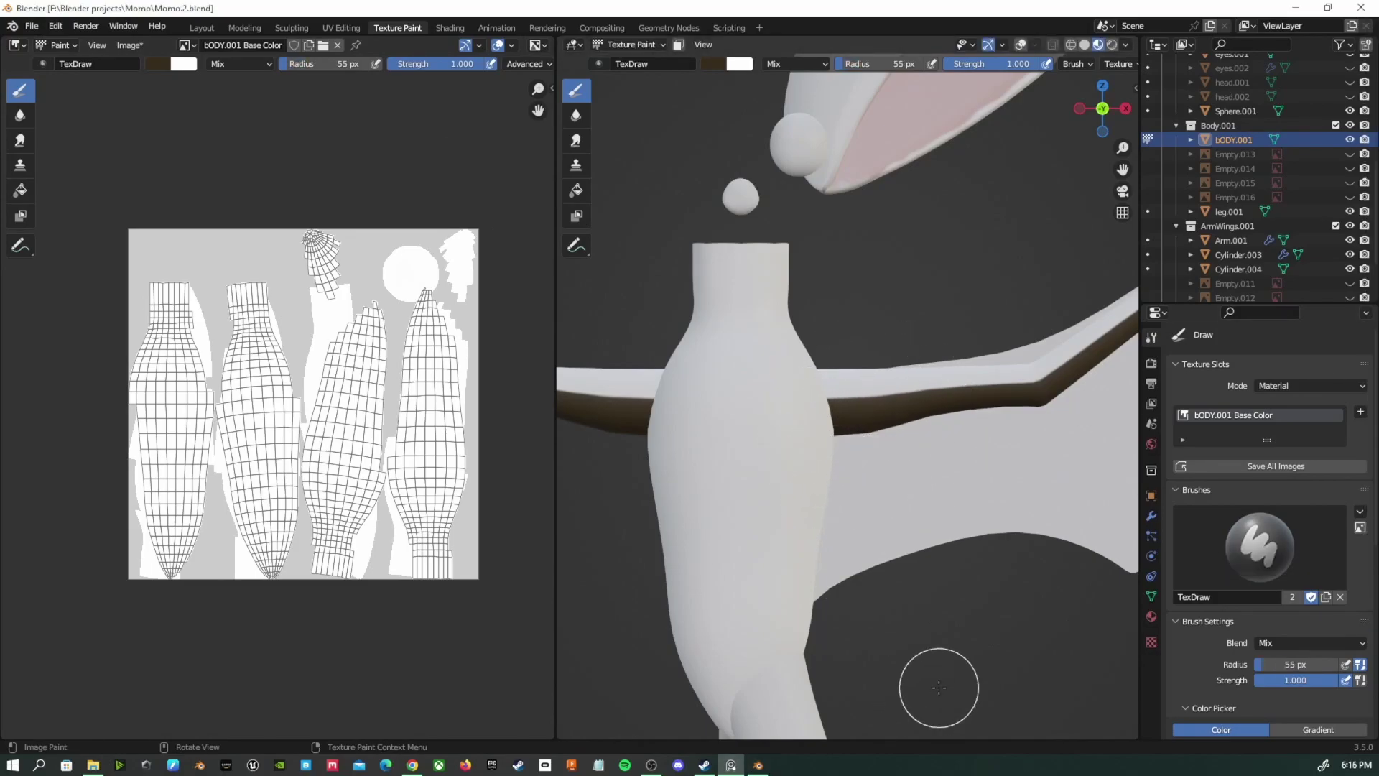
middle_drag(939, 687, 879, 669)
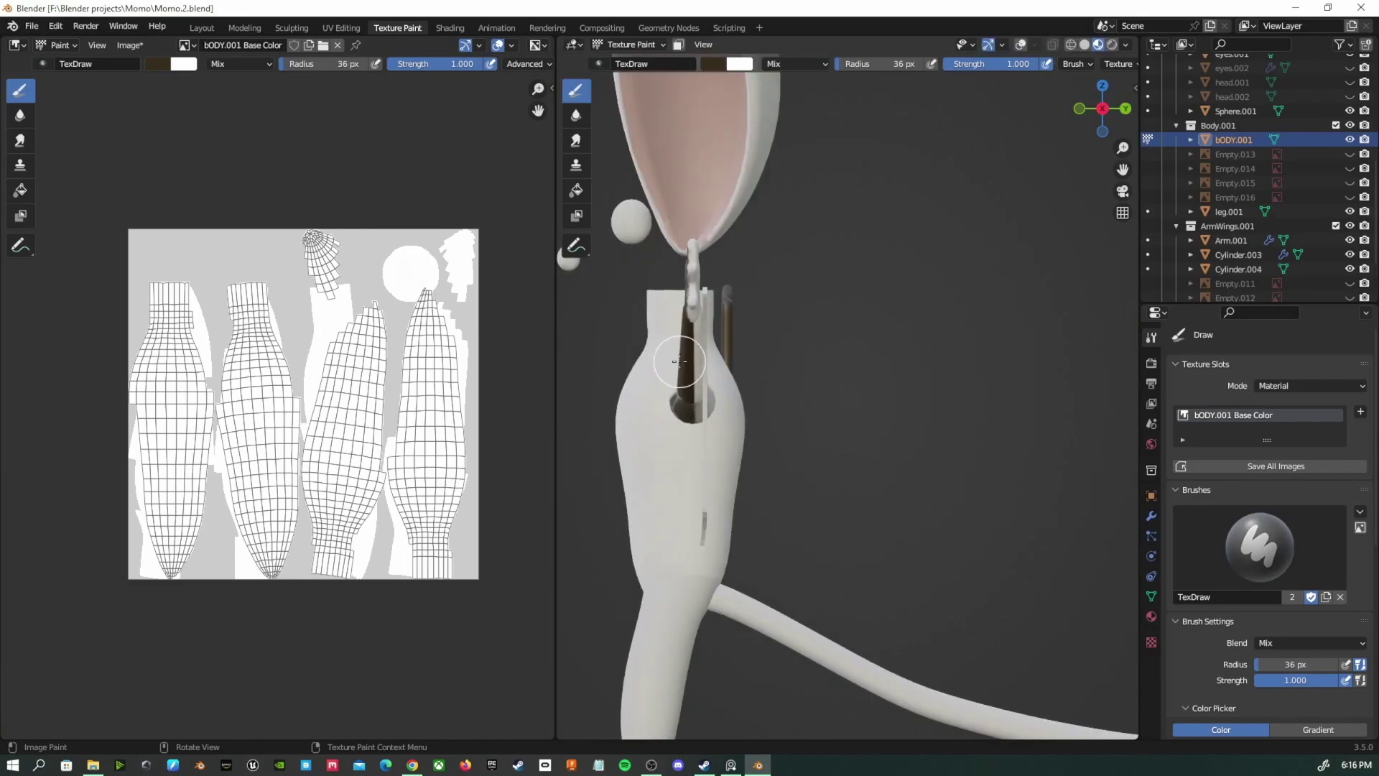
drag(684, 379, 680, 565)
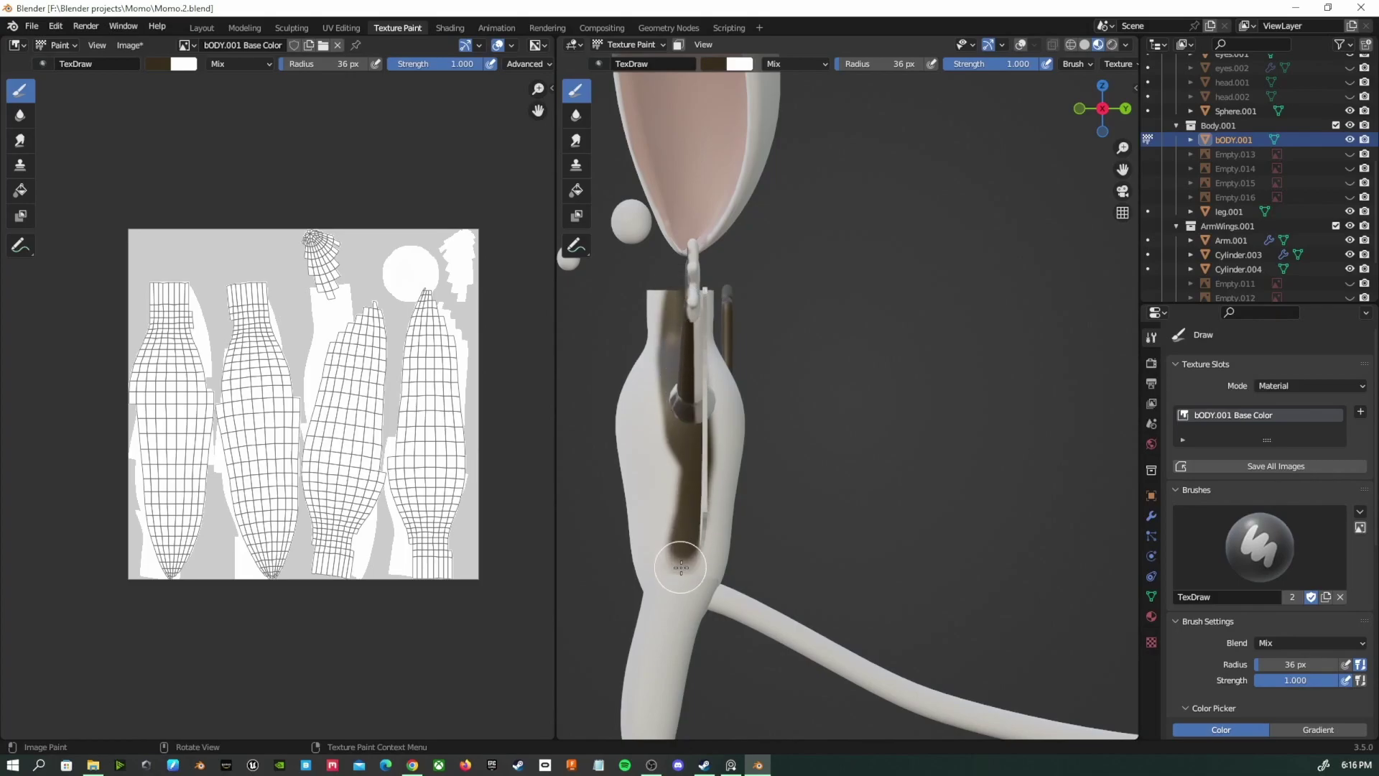
drag(675, 343, 700, 440)
mouse_move(692, 428)
middle_down()
mouse_move(804, 409)
mouse_move(826, 424)
mouse_move(1074, 442)
mouse_move(979, 512)
middle_up()
key(KP_3)
mouse_move(808, 534)
middle_down()
mouse_move(1020, 595)
mouse_move(963, 505)
mouse_move(904, 567)
mouse_move(815, 482)
middle_up()
scroll(815, 481, up, 4)
middle_drag(714, 332, 819, 263)
scroll(902, 256, up, 5)
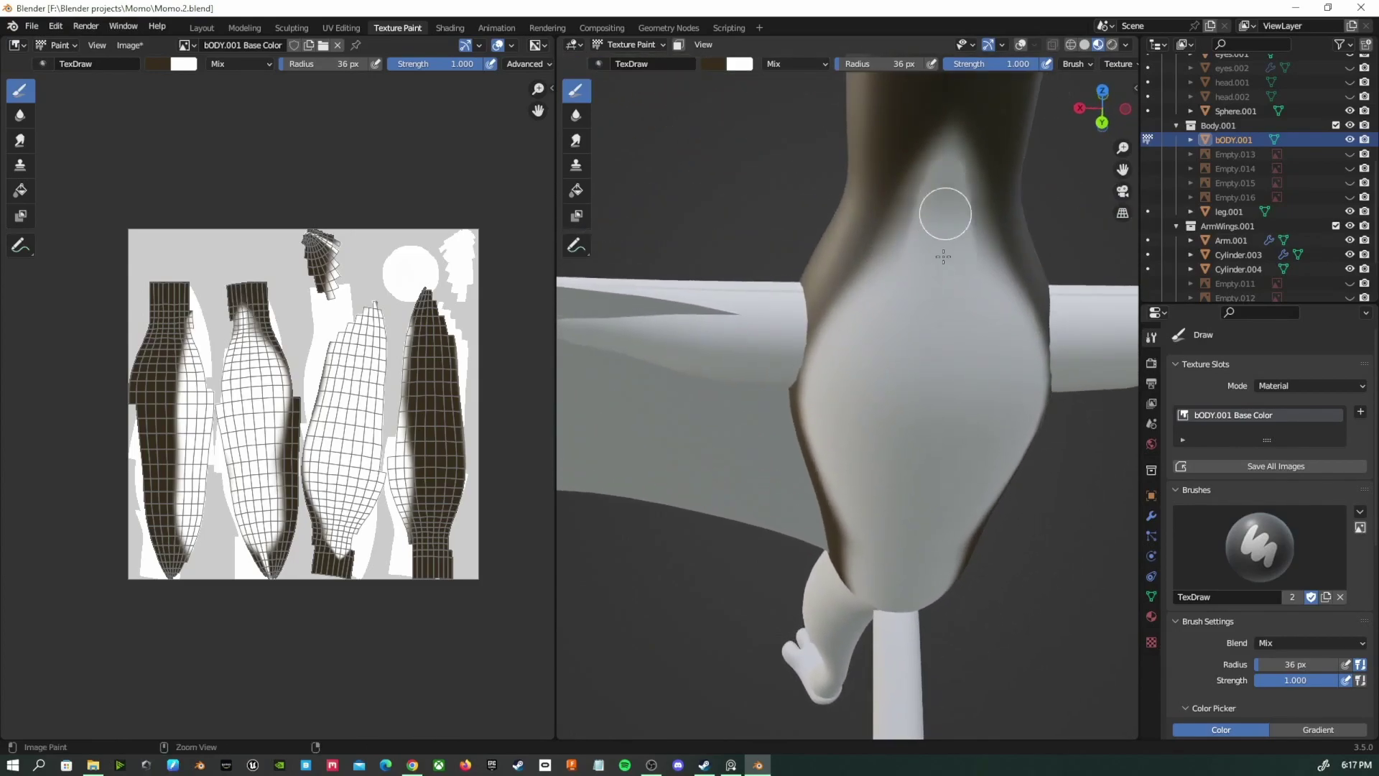
Refine the white point on the body below the neck with a 13 px brush
mouse_move(914, 222)
ctrl+middle_down()
mouse_move(895, 305)
mouse_move(913, 246)
ctrl+middle_up()
ctrl+middle_drag(909, 349, 871, 463)
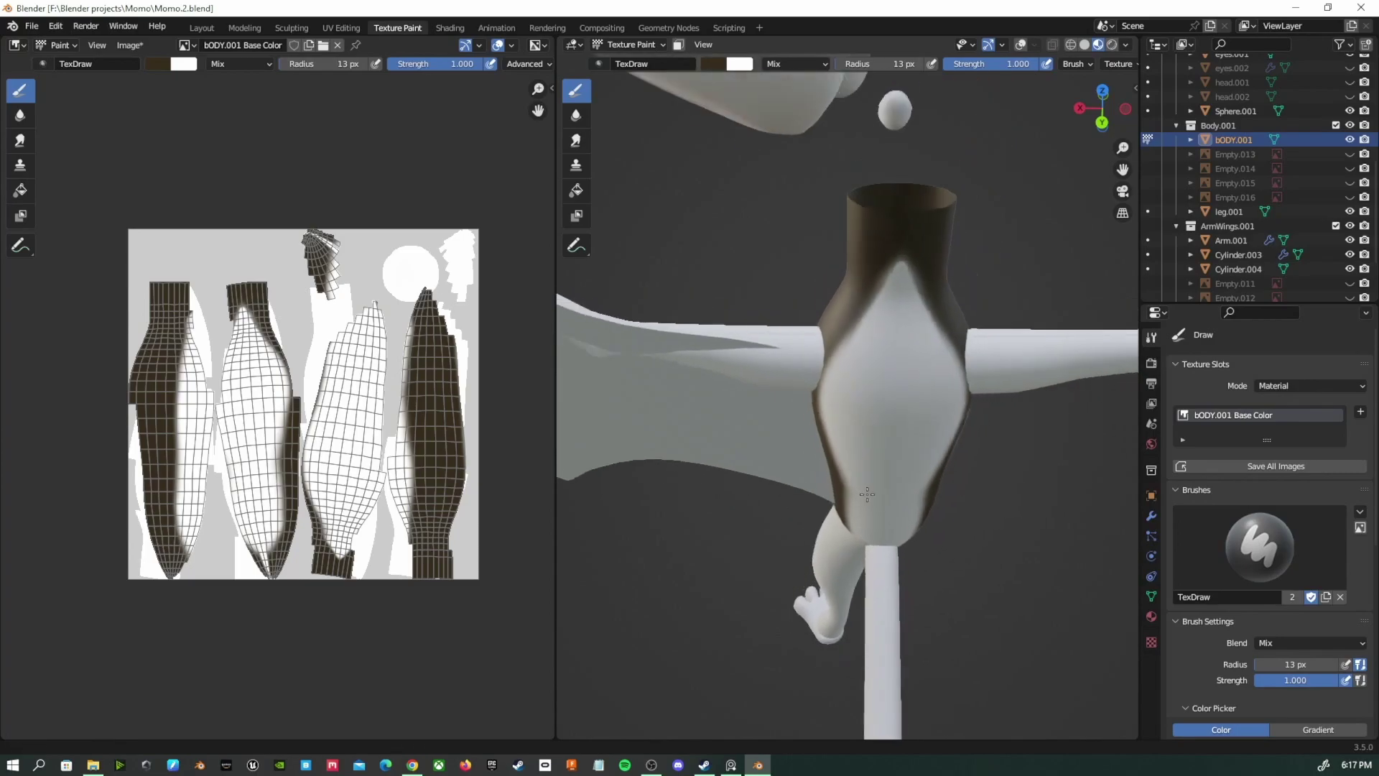
key(KP_1)
mouse_move(955, 312)
ctrl+middle_down()
mouse_move(890, 505)
mouse_move(913, 553)
ctrl+middle_up()
mouse_move(854, 453)
ctrl+middle_down()
mouse_move(893, 296)
mouse_move(862, 542)
mouse_move(1019, 493)
mouse_move(933, 480)
mouse_move(893, 456)
ctrl+middle_up()
Narrow the body's brown side band with white using a 38 px brush, and save the body's texture image
key(KP_3)
key(ctrl+KP_3)
key(f)
click(925, 456)
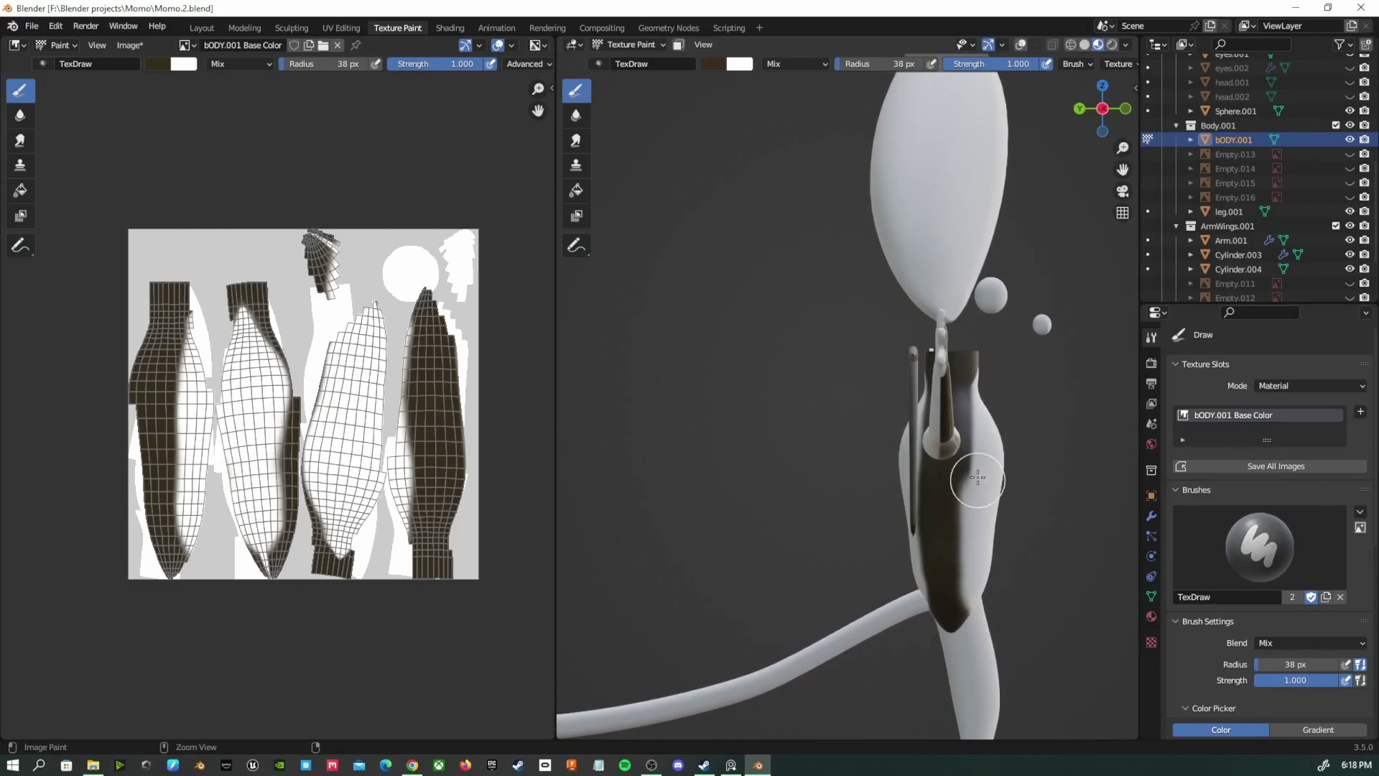
key(ctrl+z)
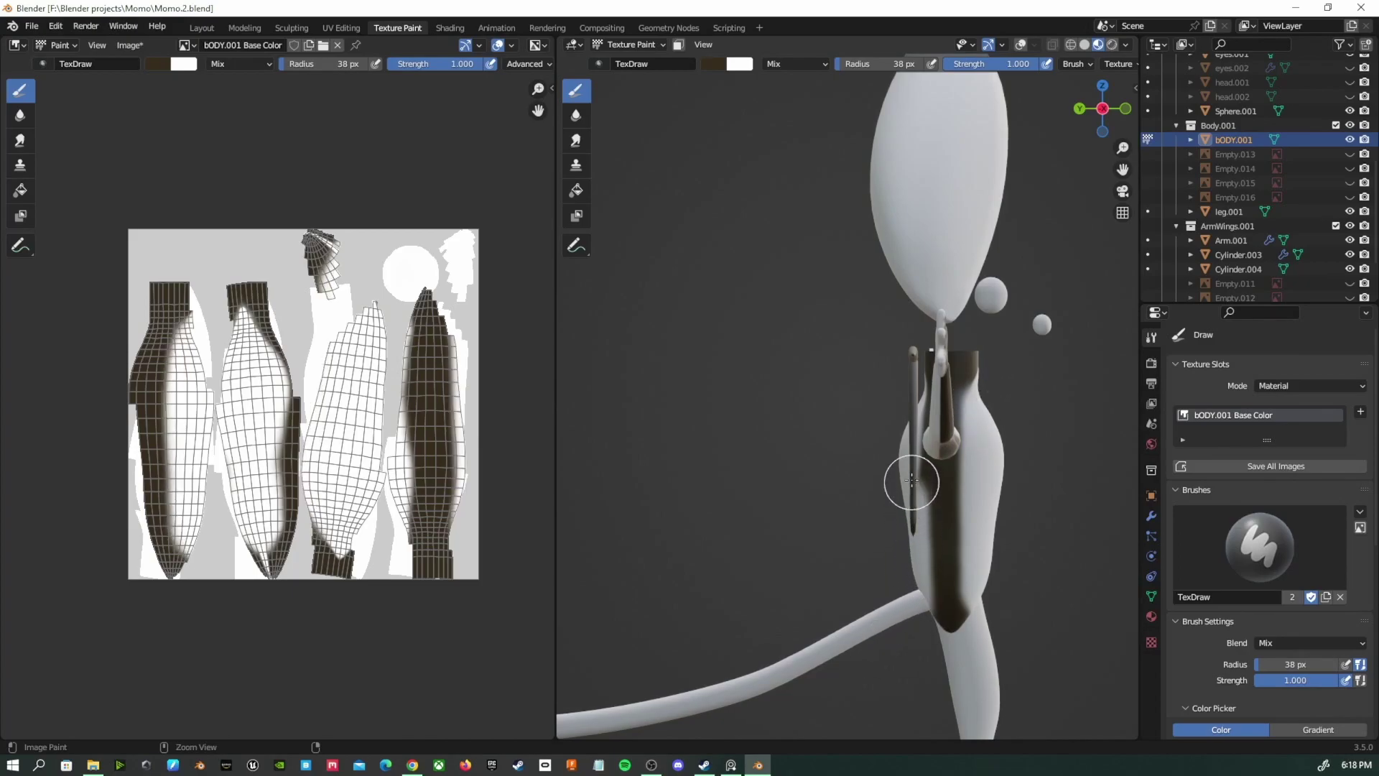
key(ctrl+z)
mouse_move(907, 434)
middle_down()
mouse_move(959, 624)
mouse_move(826, 503)
mouse_move(718, 431)
middle_up()
mouse_move(754, 567)
middle_down()
mouse_move(762, 576)
mouse_move(603, 578)
mouse_move(630, 588)
mouse_move(575, 531)
middle_up()
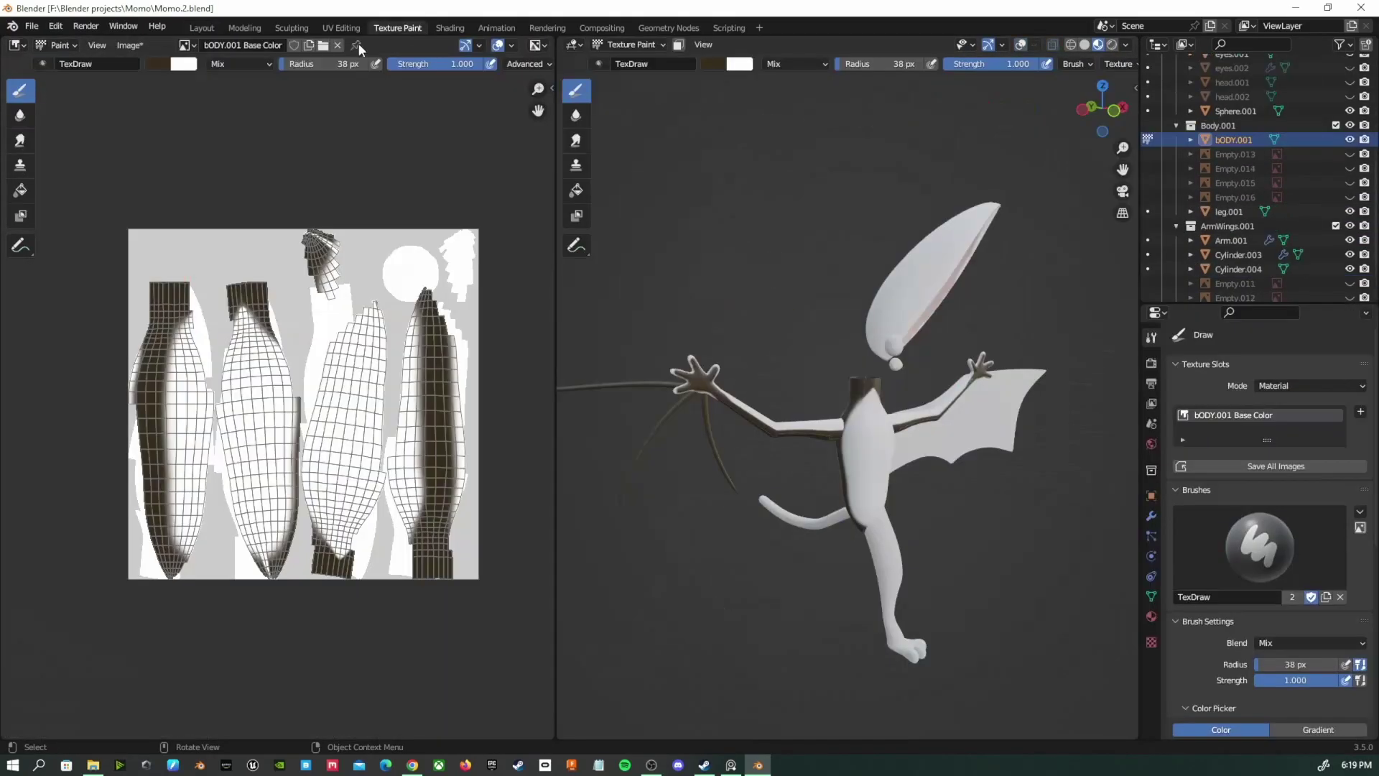
click(129, 45)
click(181, 164)
Make leg.001 the paint target and add a Base Color paint texture to it
click(932, 588)
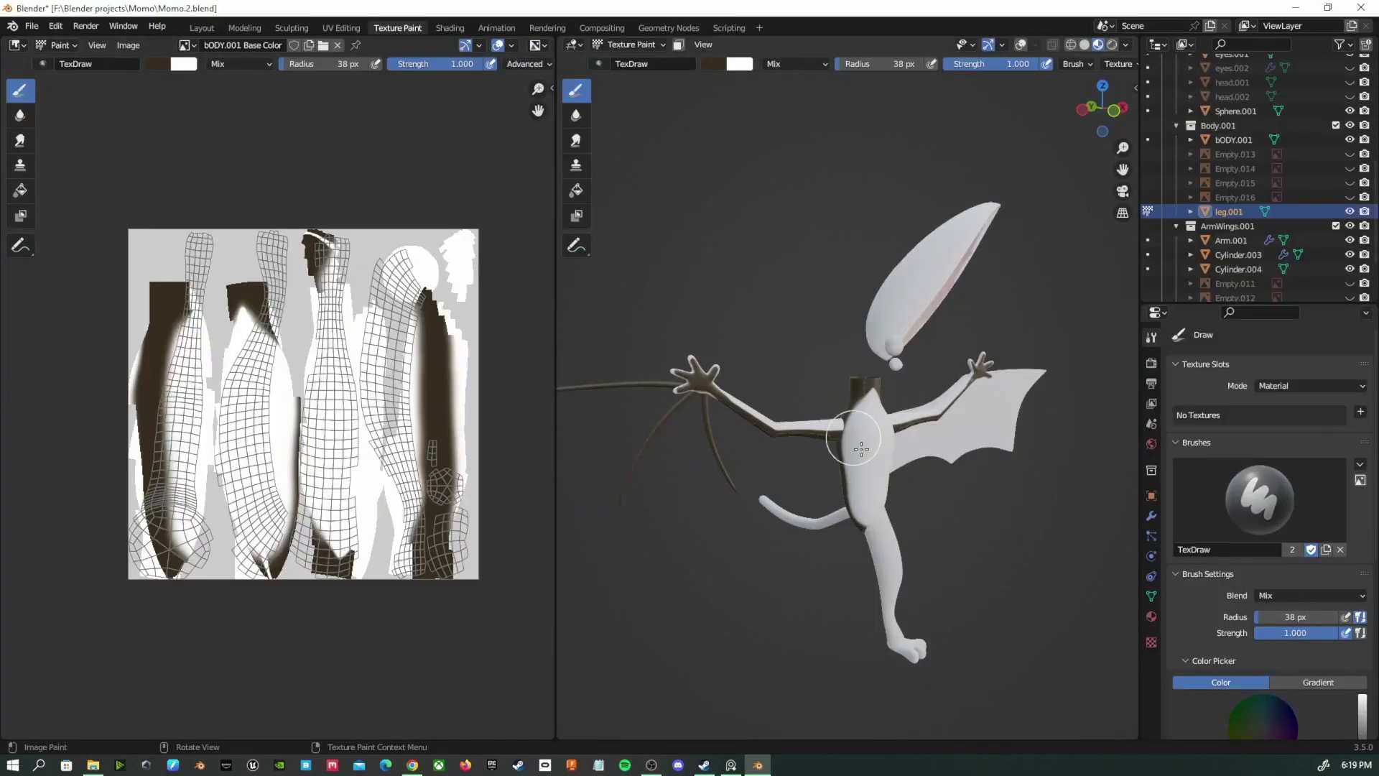
key(KP_3)
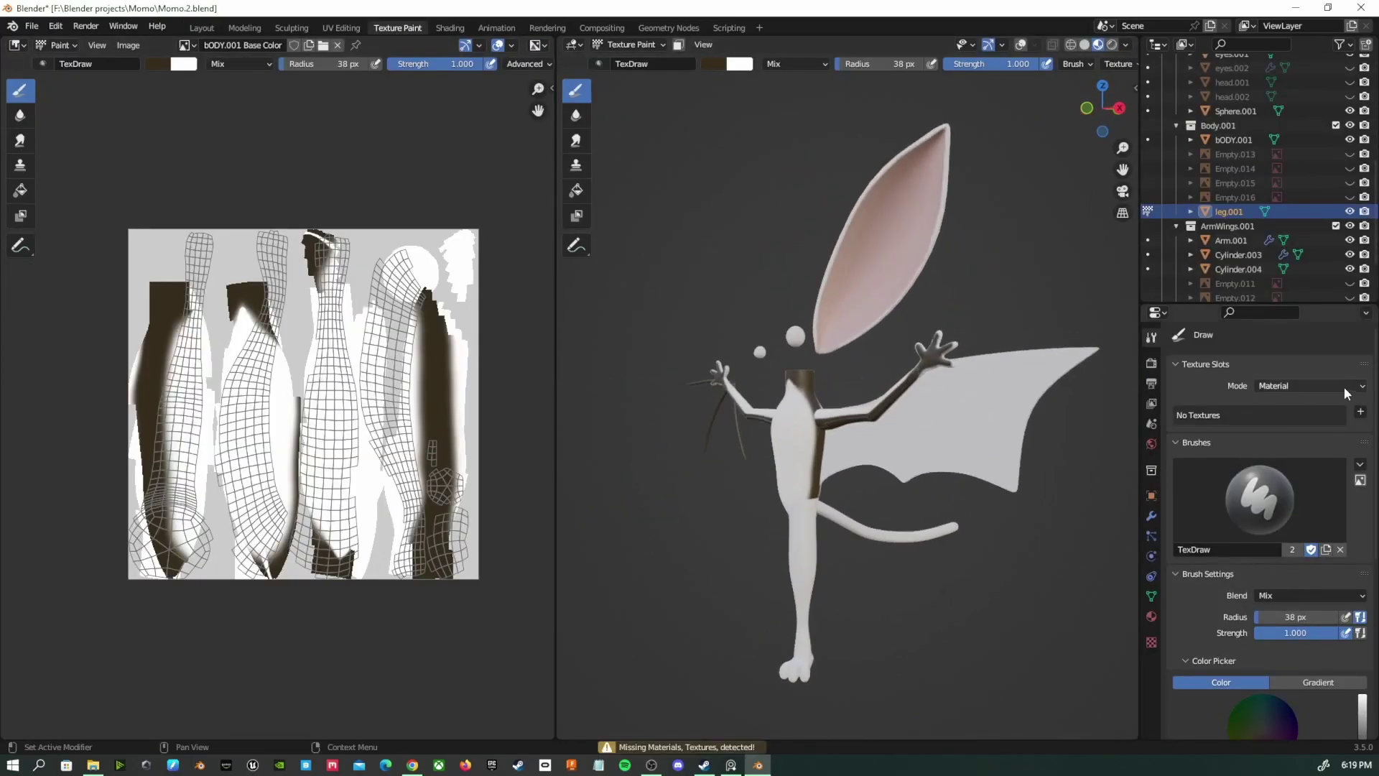
click(1360, 411)
click(1271, 434)
click(1271, 650)
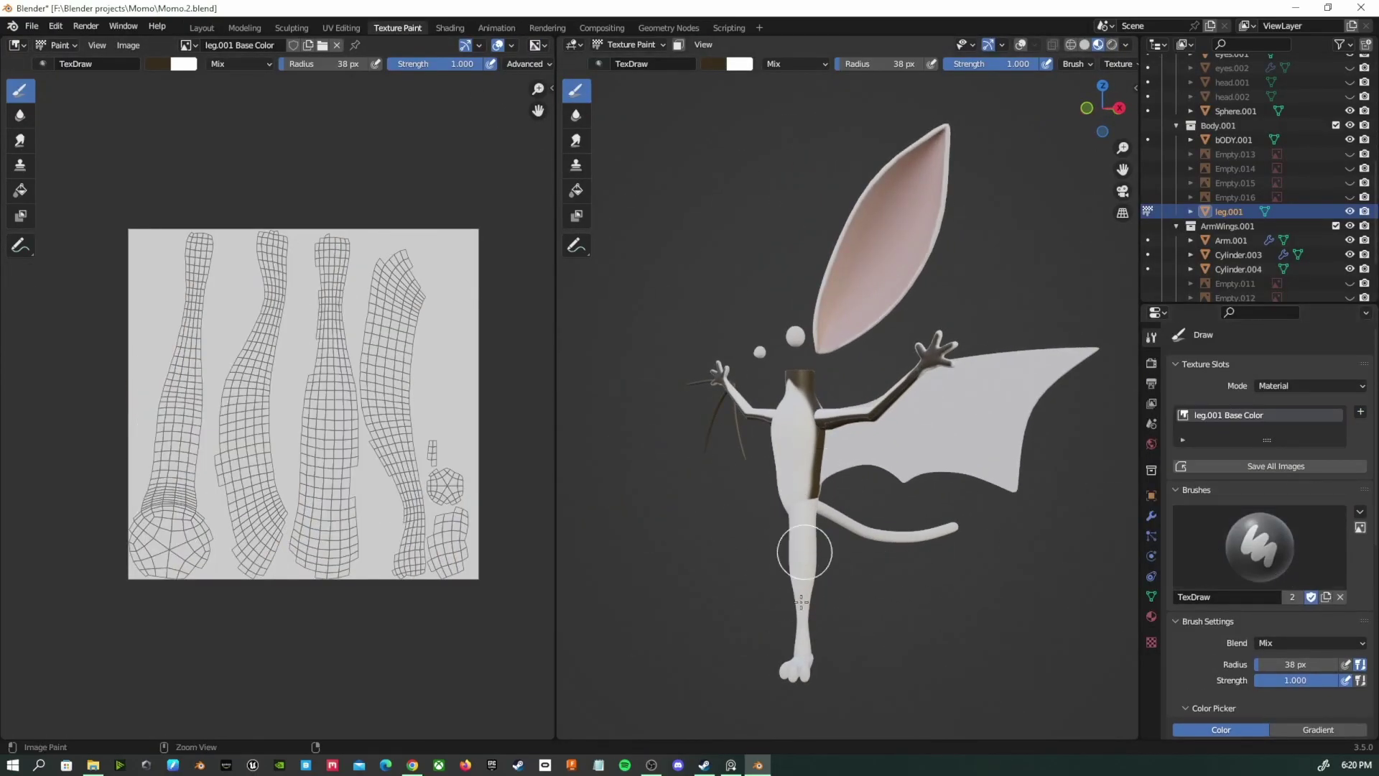
Paint the whole leg and foot white from all sides with the 38 px brush
ctrl+drag(809, 515, 795, 672)
middle_drag(796, 672, 754, 518)
ctrl+drag(754, 517, 797, 646)
middle_drag(797, 647, 865, 659)
ctrl+drag(865, 659, 872, 517)
middle_drag(872, 517, 914, 597)
ctrl+drag(914, 597, 930, 661)
mouse_move(930, 661)
middle_down()
mouse_move(921, 529)
mouse_move(924, 647)
mouse_move(862, 560)
mouse_move(883, 589)
mouse_move(871, 584)
mouse_move(894, 546)
mouse_move(814, 622)
mouse_move(909, 572)
middle_up()
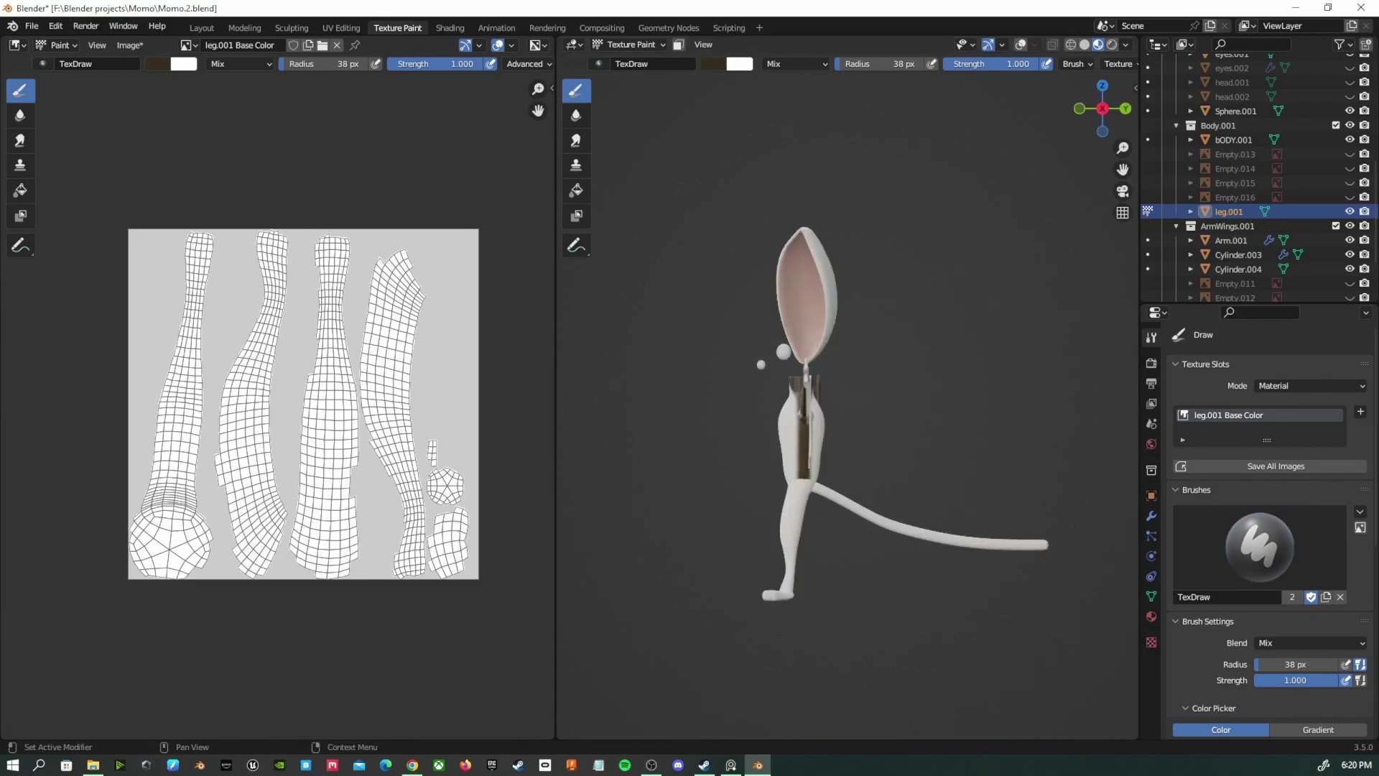
Paint the outer side of the upper leg dark brown, continuing the body's side band downward
scroll(748, 431, up, 8)
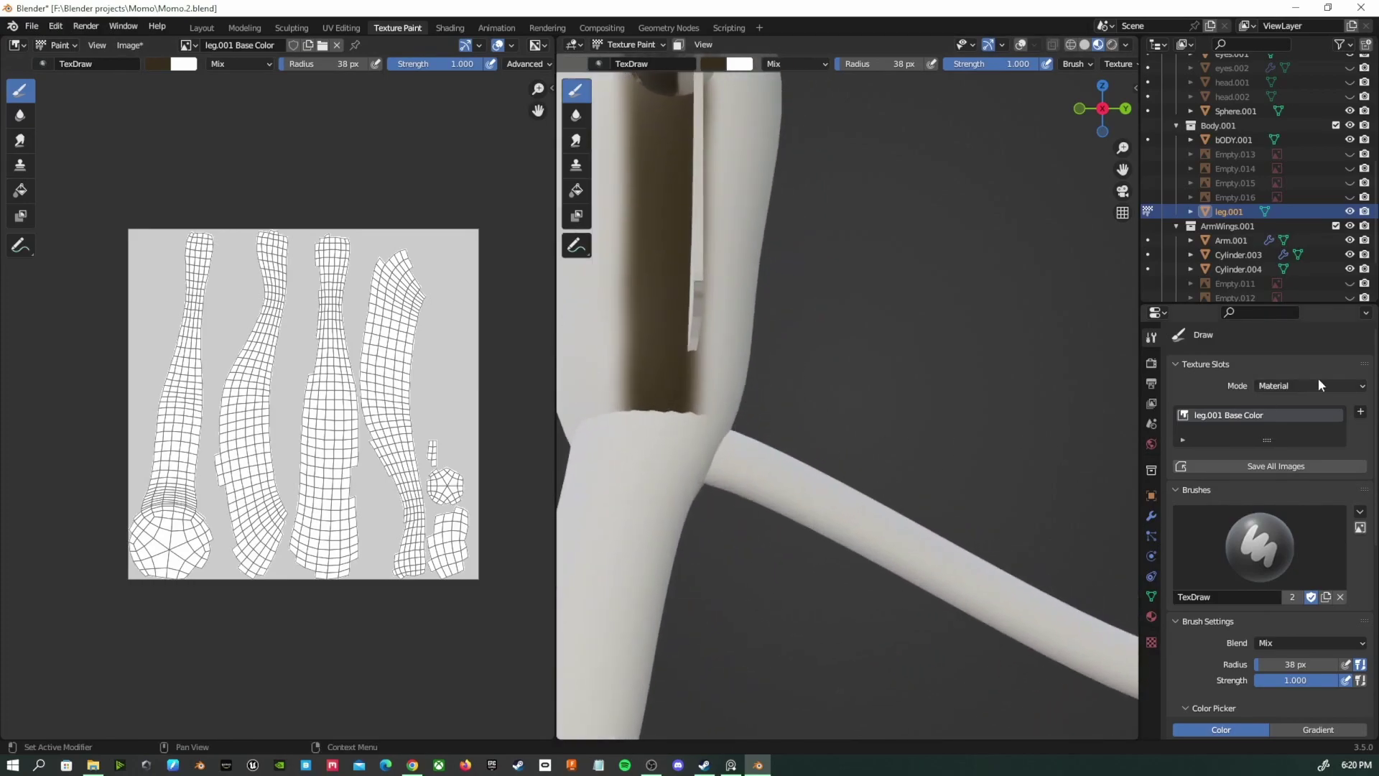
scroll(1291, 382, down, 10)
scroll(704, 475, down, 3)
mouse_move(740, 323)
mouse_down()
mouse_move(726, 291)
mouse_move(663, 467)
mouse_up()
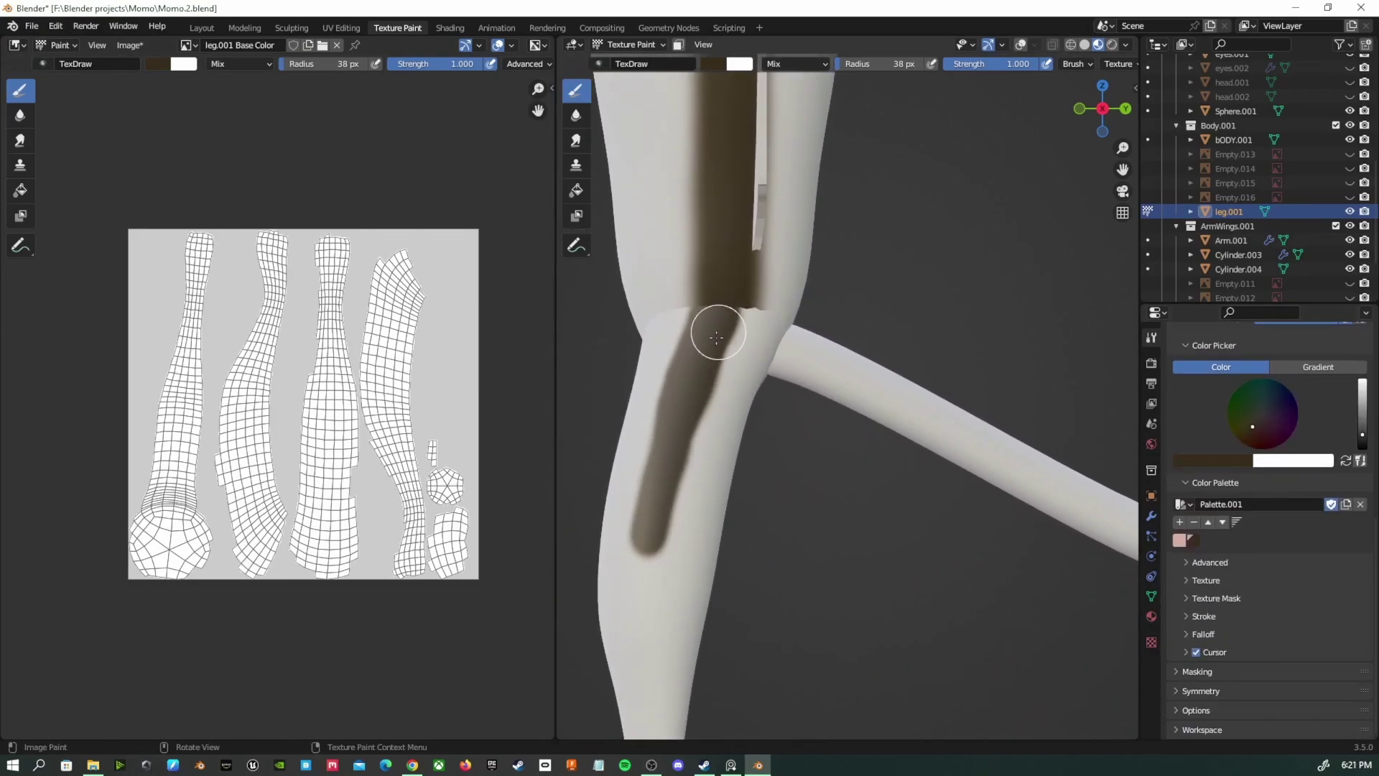
drag(660, 547, 655, 552)
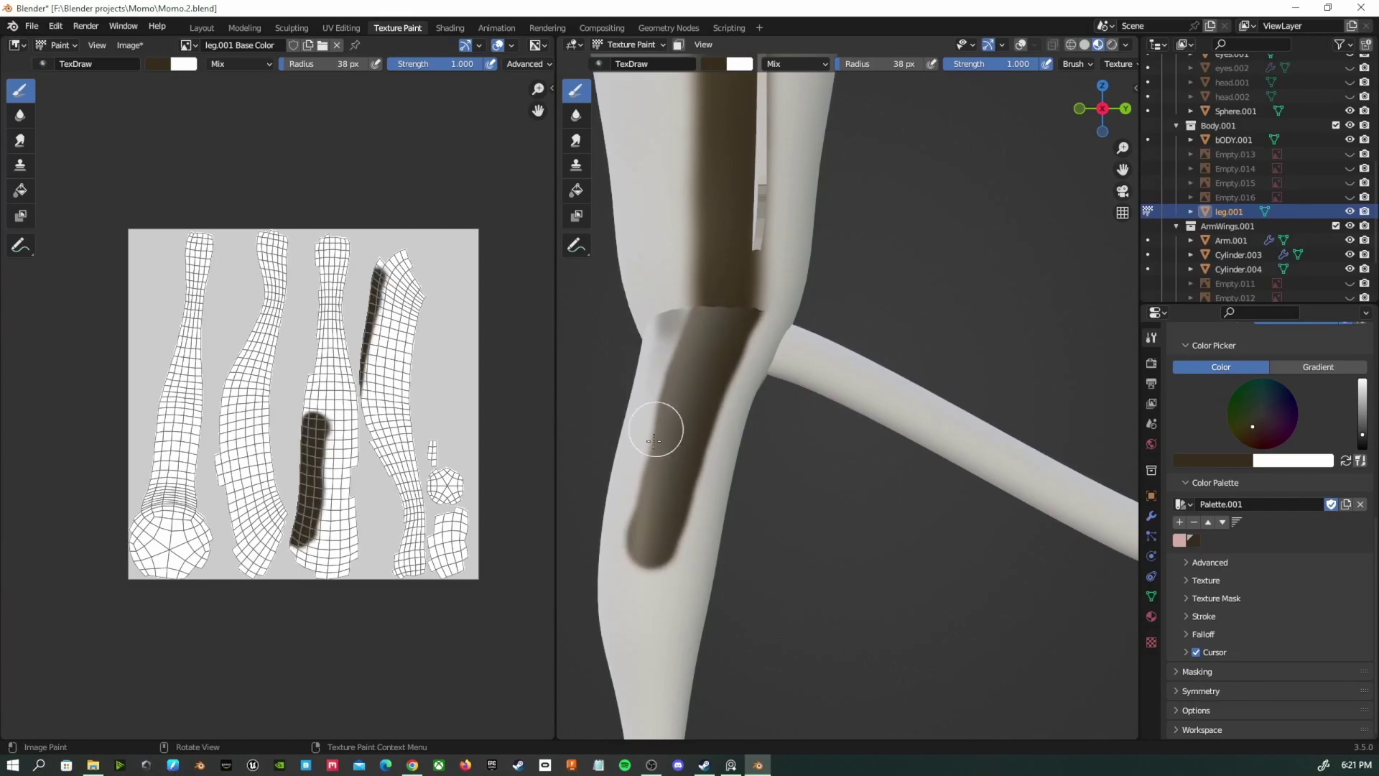
drag(659, 403, 662, 390)
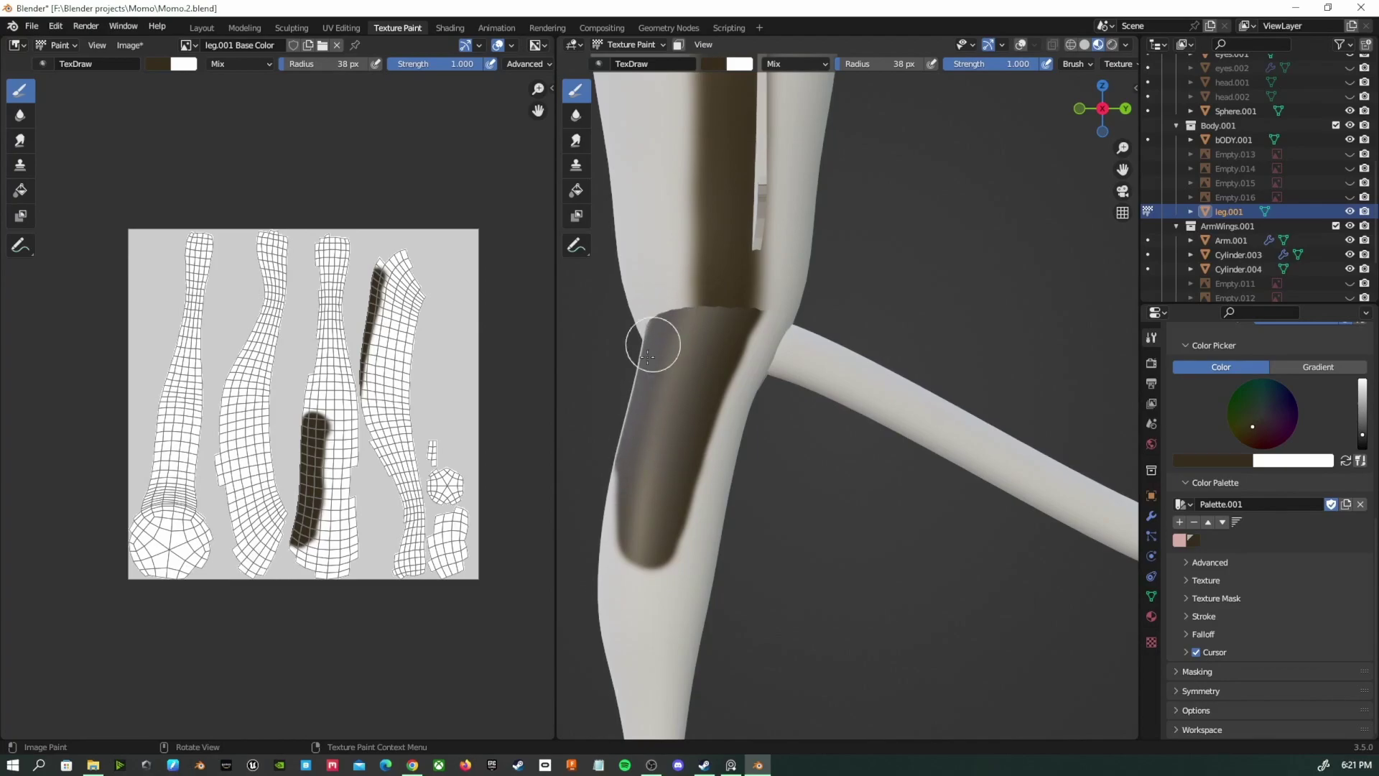
middle_drag(637, 548, 759, 558)
drag(780, 562, 761, 561)
ctrl+middle_drag(761, 561, 816, 349)
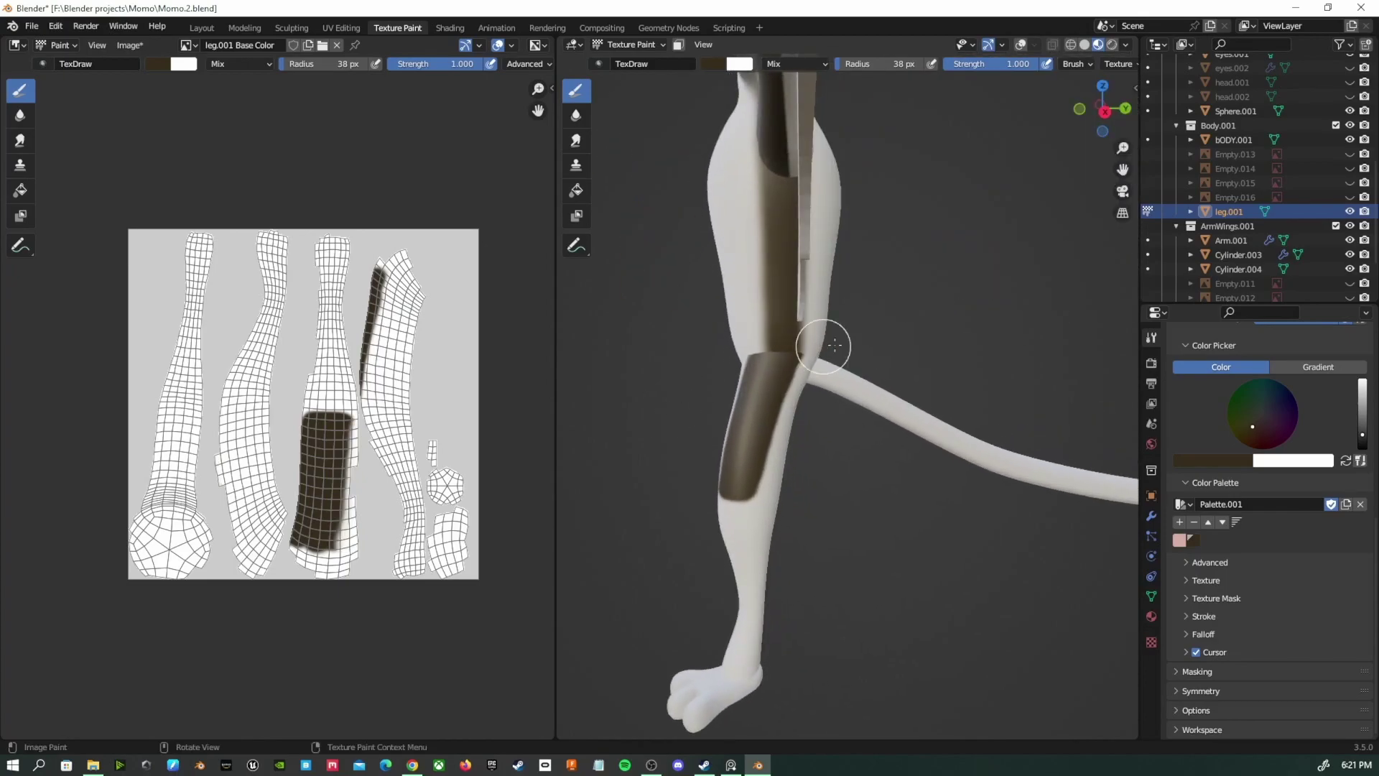
Narrow the upper leg's dark brown band along its edges with white, using the 38 px brush
ctrl+middle_drag(811, 423, 815, 514)
mouse_move(815, 514)
middle_down()
mouse_move(984, 529)
mouse_move(1003, 440)
mouse_move(861, 525)
mouse_move(813, 374)
middle_up()
scroll(813, 374, up, 4)
drag(771, 394, 724, 623)
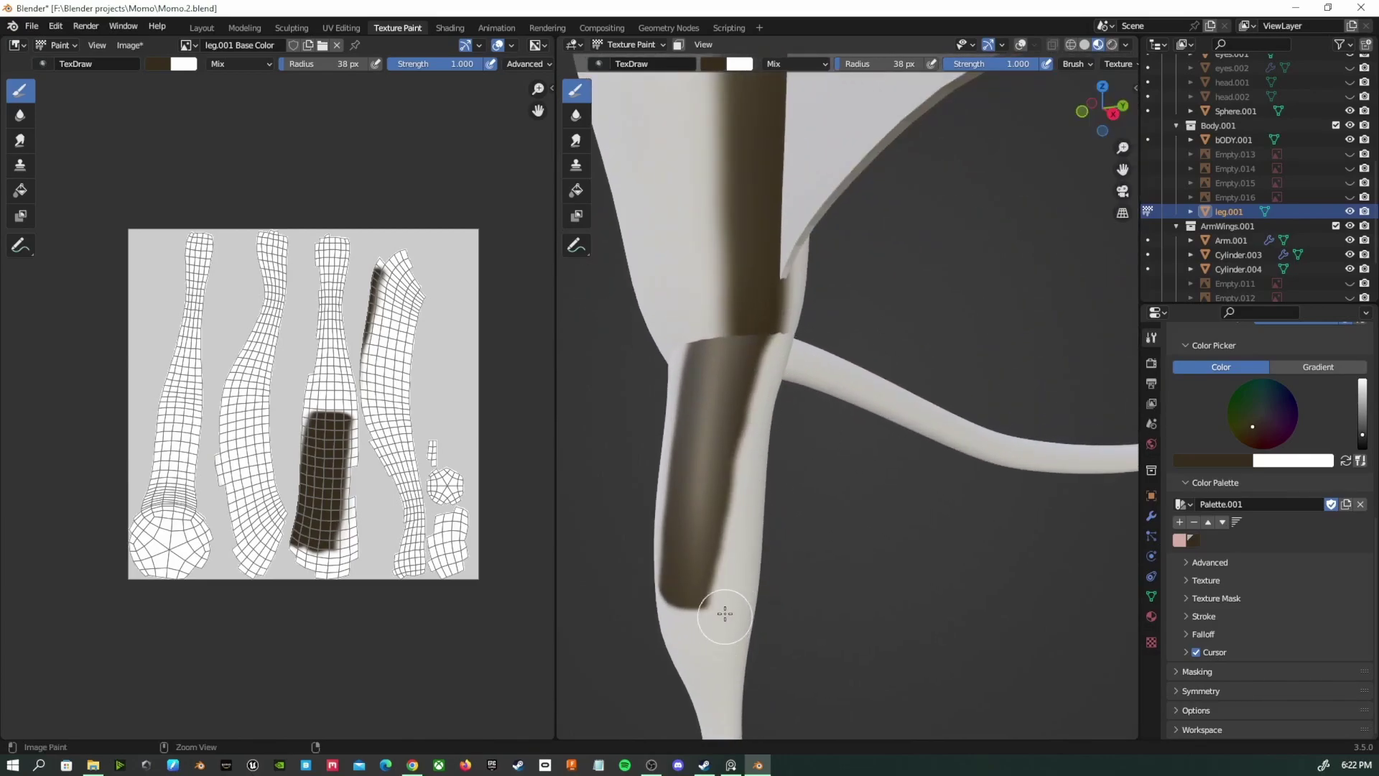
drag(783, 359, 673, 337)
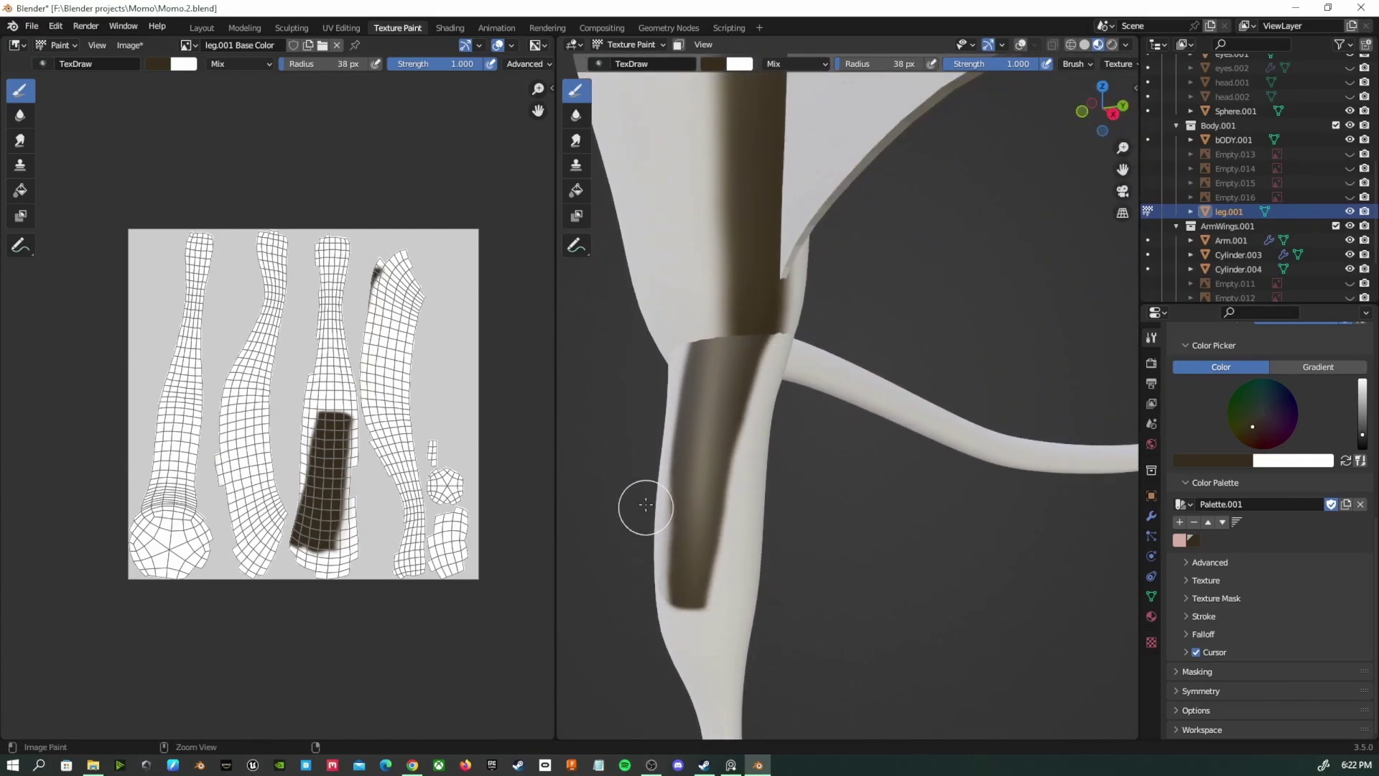
drag(655, 519, 730, 622)
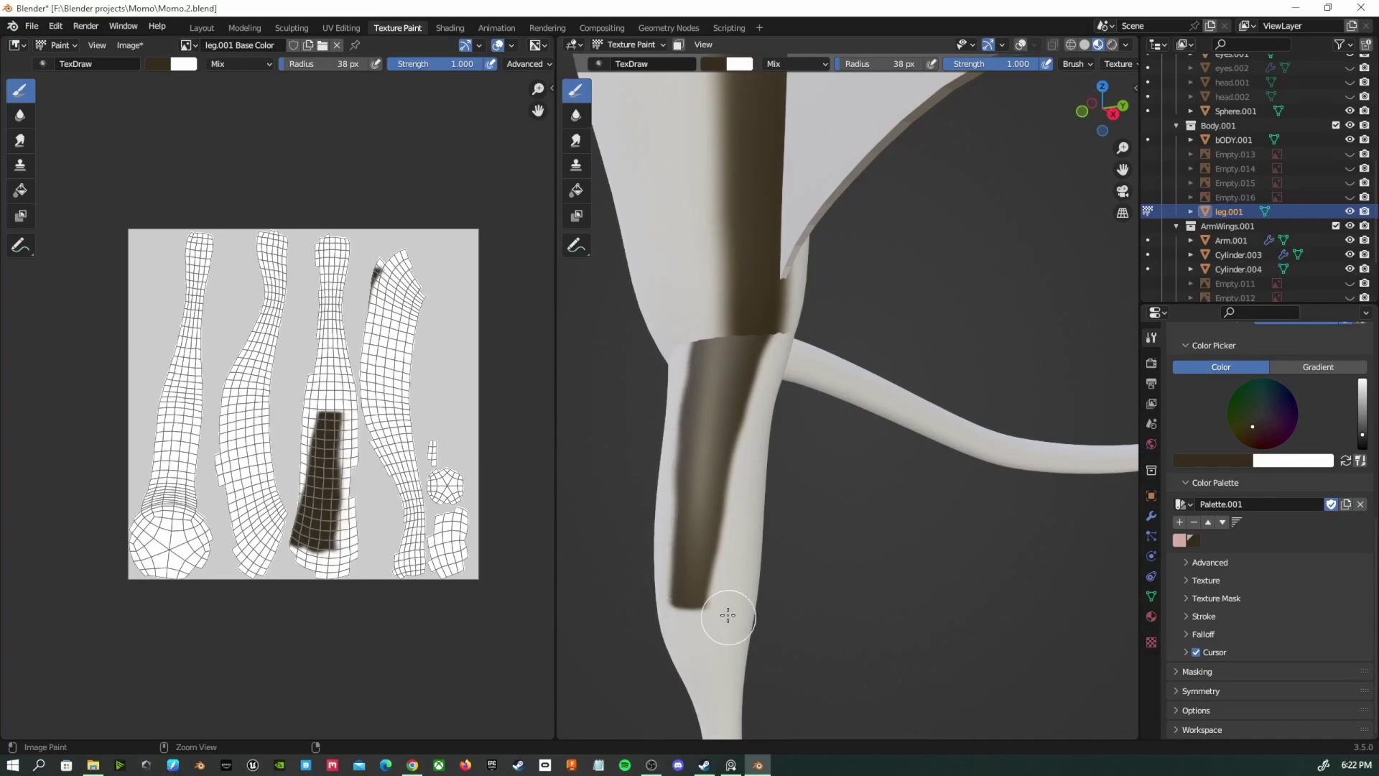
Set the brush to 21 px radius and 0.719 strength, and soften the edges and ends of the leg's brown band
key(f)
click(750, 643)
drag(1005, 69, 998, 71)
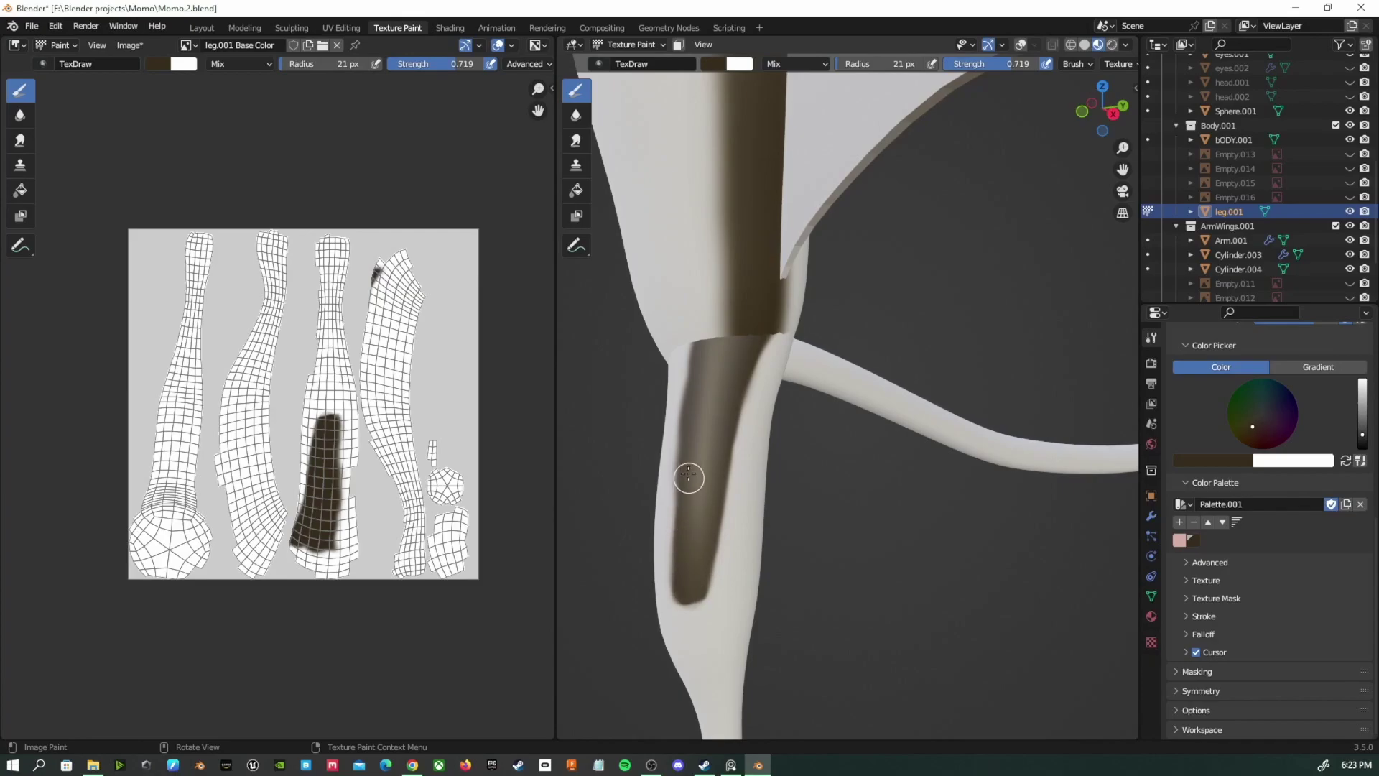
Save the leg's painted texture image
ctrl+middle_drag(743, 354, 739, 703)
middle_drag(749, 503, 878, 512)
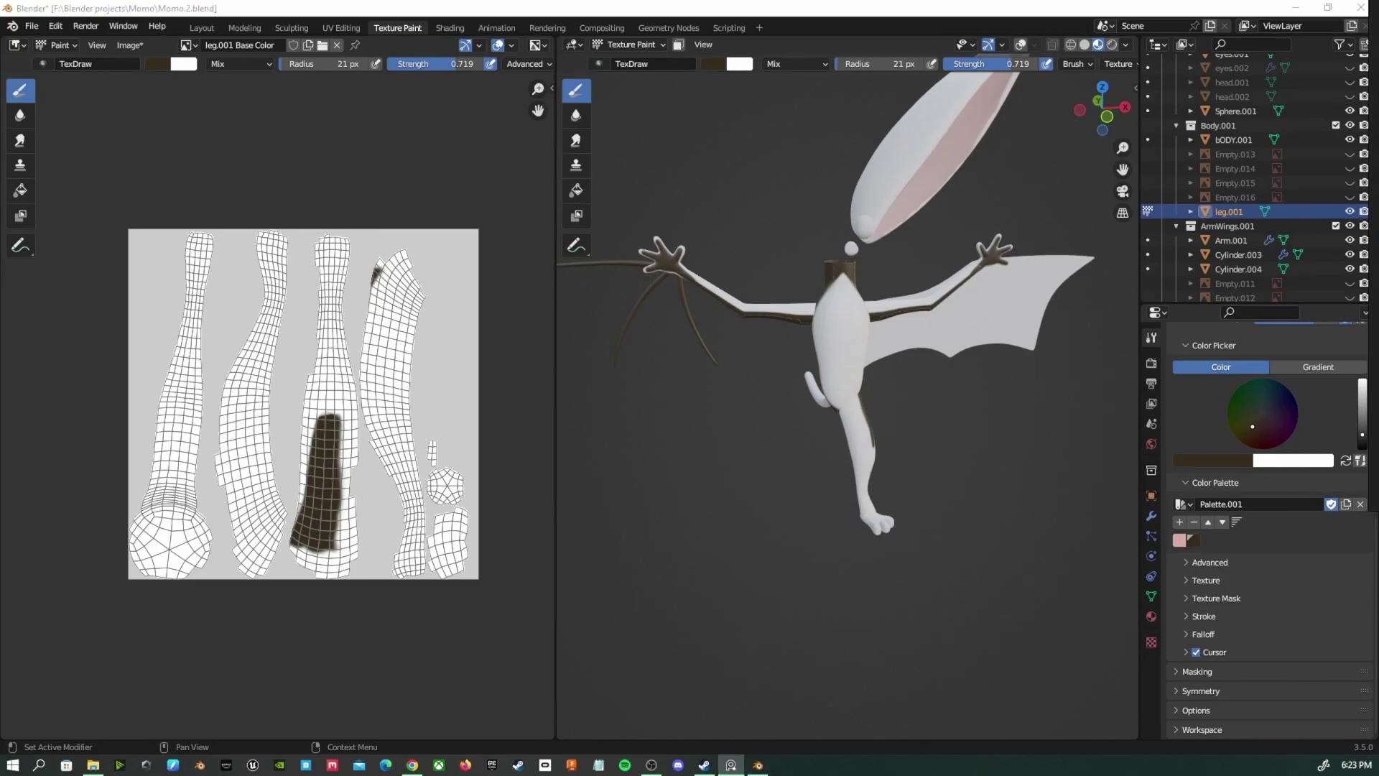
key(alt+n)
click(298, 142)
click(130, 46)
click(193, 162)
key(Escape)
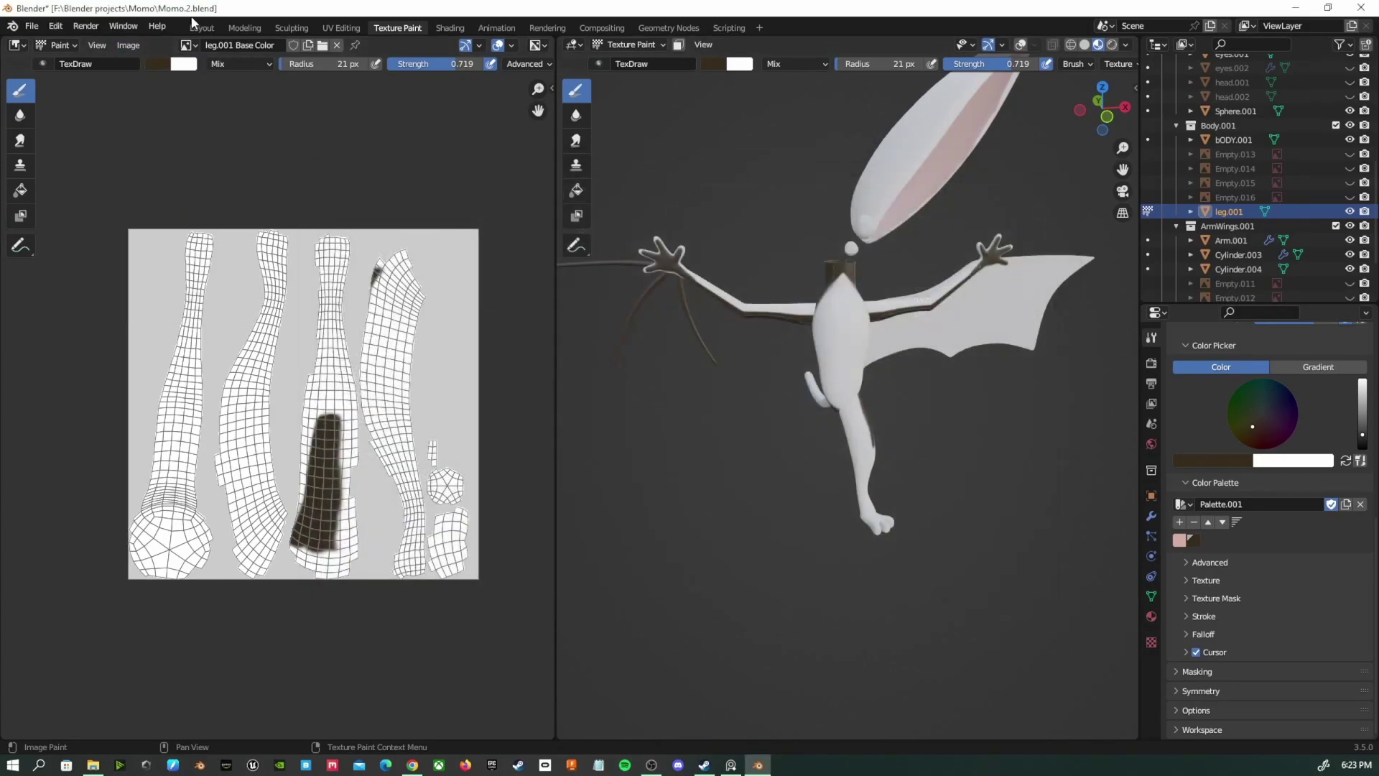
Select head.002 and UV unwrap its whole mesh with Smart UV Project
click(202, 27)
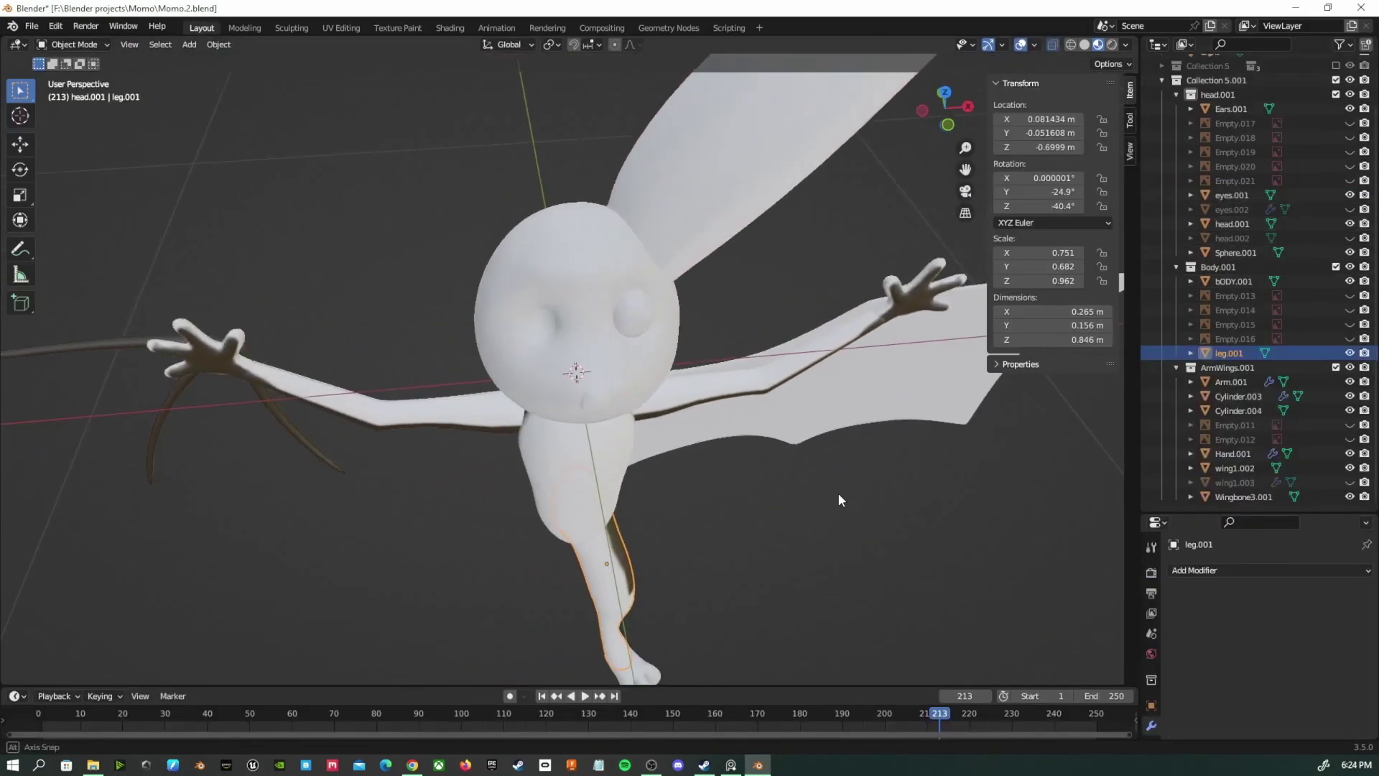
scroll(839, 496, up, 4)
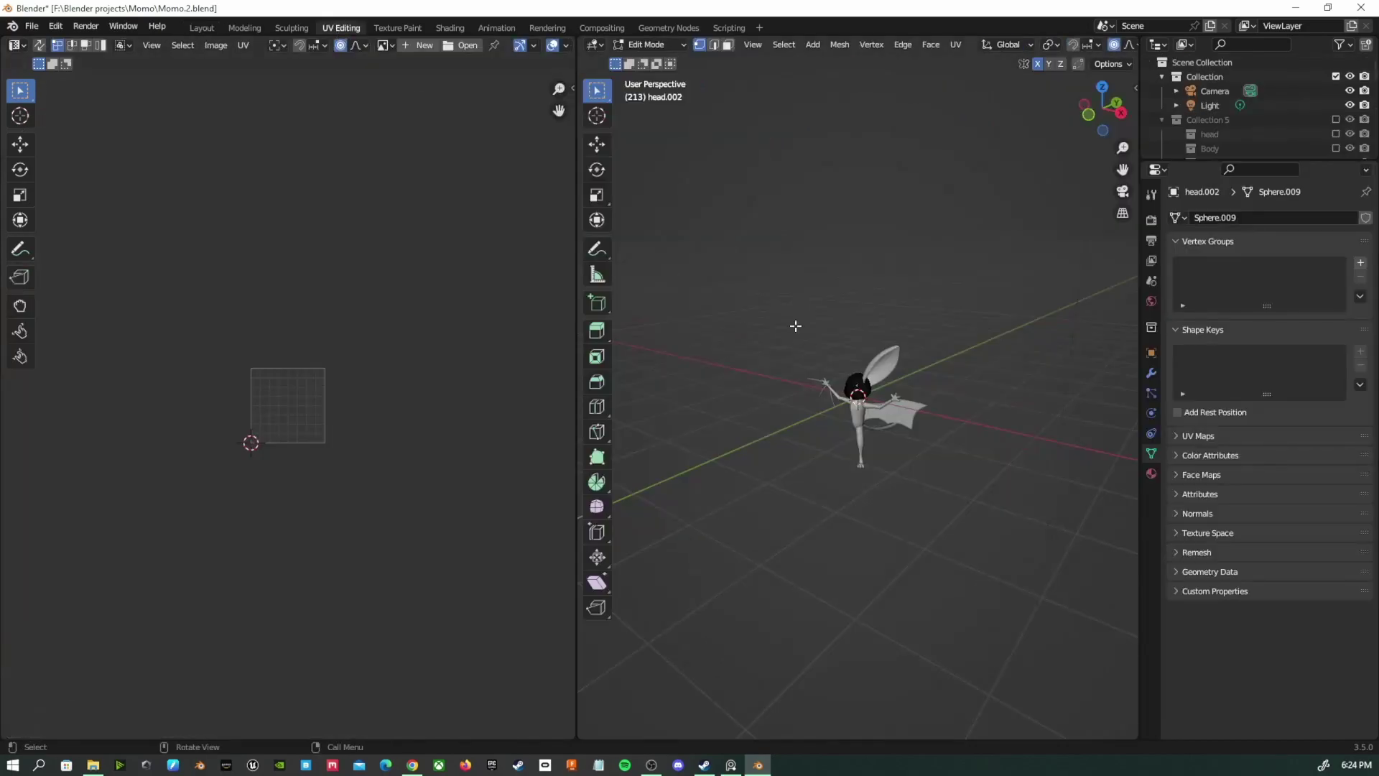
key(a)
key(u)
click(862, 400)
click(855, 529)
Add a Base Color paint texture to head.002 and set the brush radius to 148 px
click(398, 28)
ctrl+middle_drag(869, 288, 862, 407)
ctrl+middle_drag(862, 406, 858, 349)
key(f)
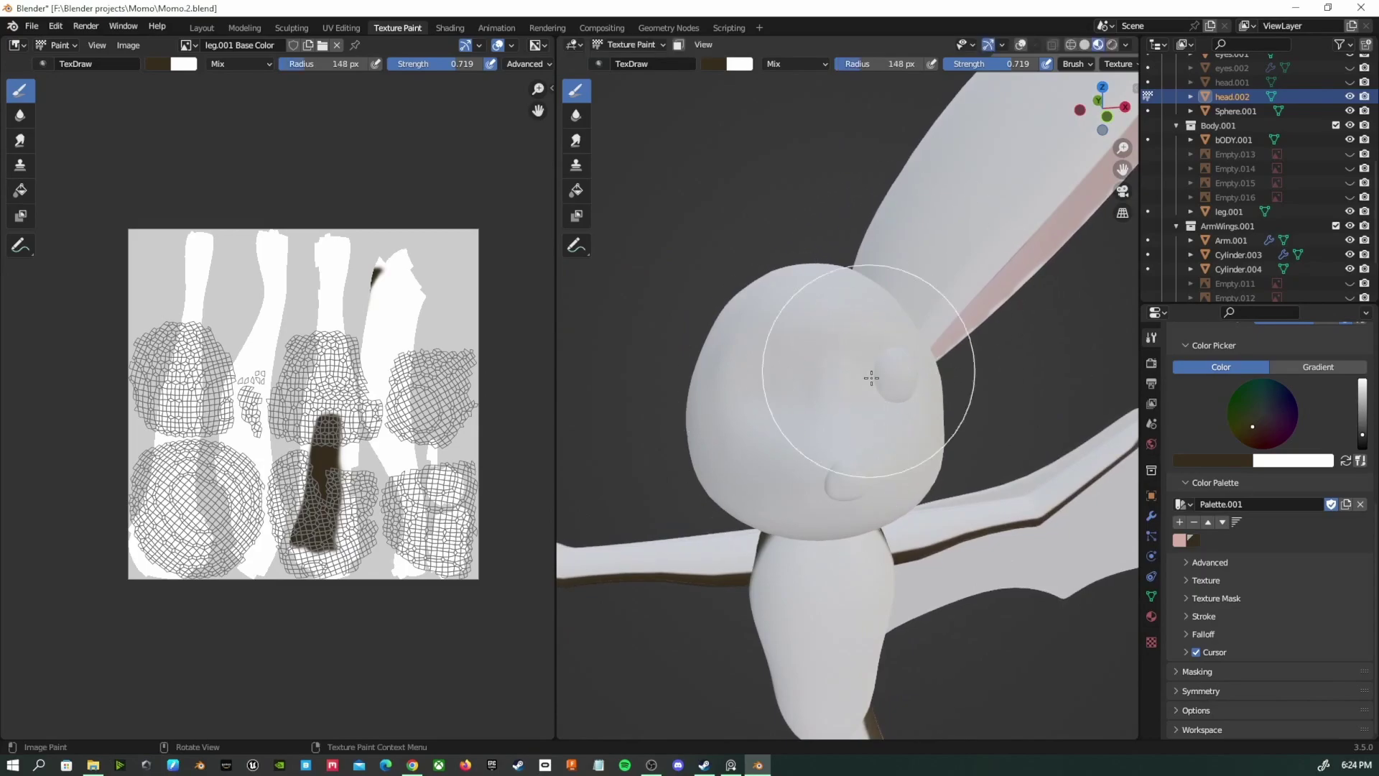
click(843, 327)
scroll(1287, 574, up, 10)
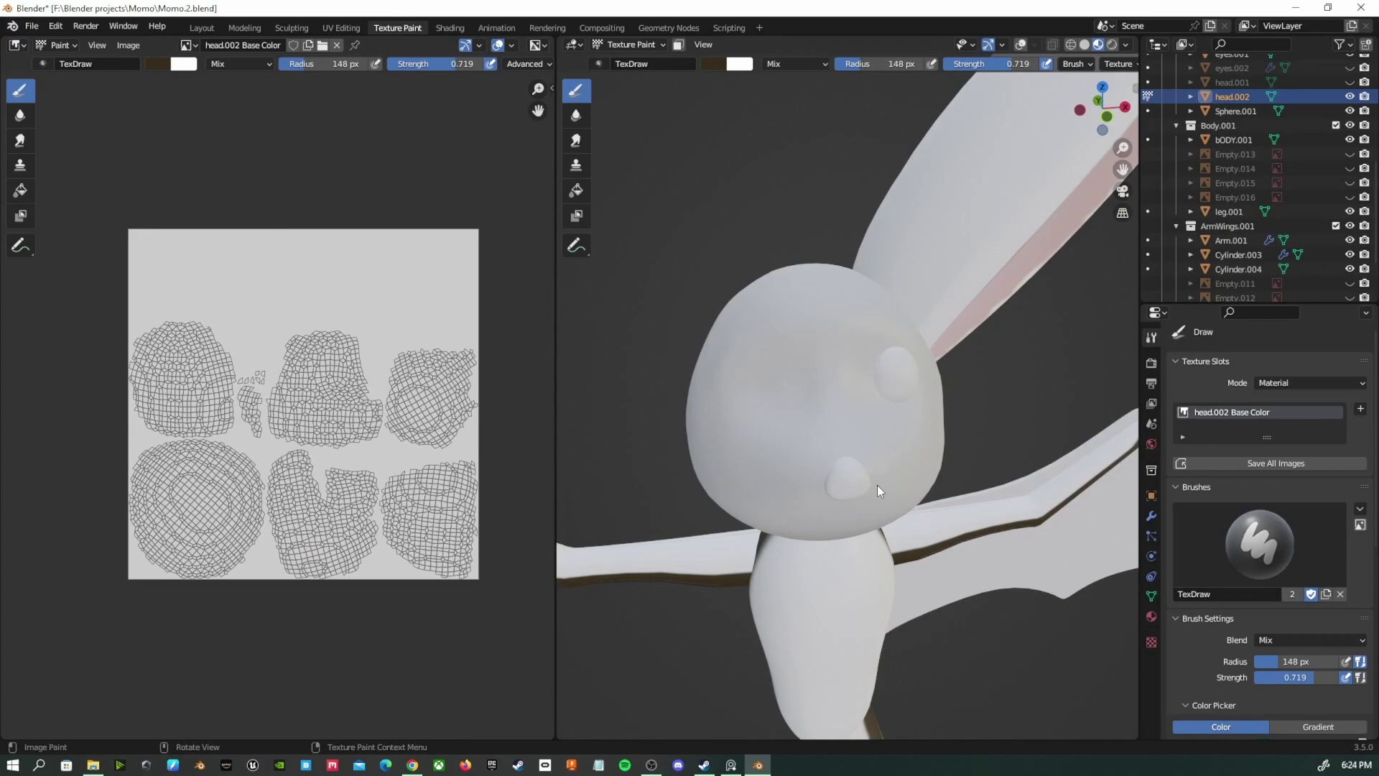
Paint the whole head white from all sides with the 148 px brush at full strength
mouse_move(816, 298)
mouse_down()
mouse_move(886, 409)
mouse_move(843, 455)
mouse_up()
key(KP_1)
mouse_move(821, 360)
ctrl+mouse_down()
mouse_move(822, 381)
mouse_move(826, 364)
ctrl+mouse_up()
key(ctrl+KP_1)
mouse_move(883, 309)
ctrl+mouse_down()
mouse_move(829, 374)
mouse_move(871, 340)
ctrl+mouse_up()
ctrl+drag(850, 270, 908, 394)
middle_drag(908, 395, 926, 277)
ctrl+drag(836, 576, 812, 568)
mouse_move(812, 568)
middle_down()
mouse_move(776, 465)
mouse_move(714, 367)
middle_up()
ctrl+drag(714, 367, 754, 560)
middle_drag(754, 560, 911, 256)
middle_drag(1013, 461, 786, 265)
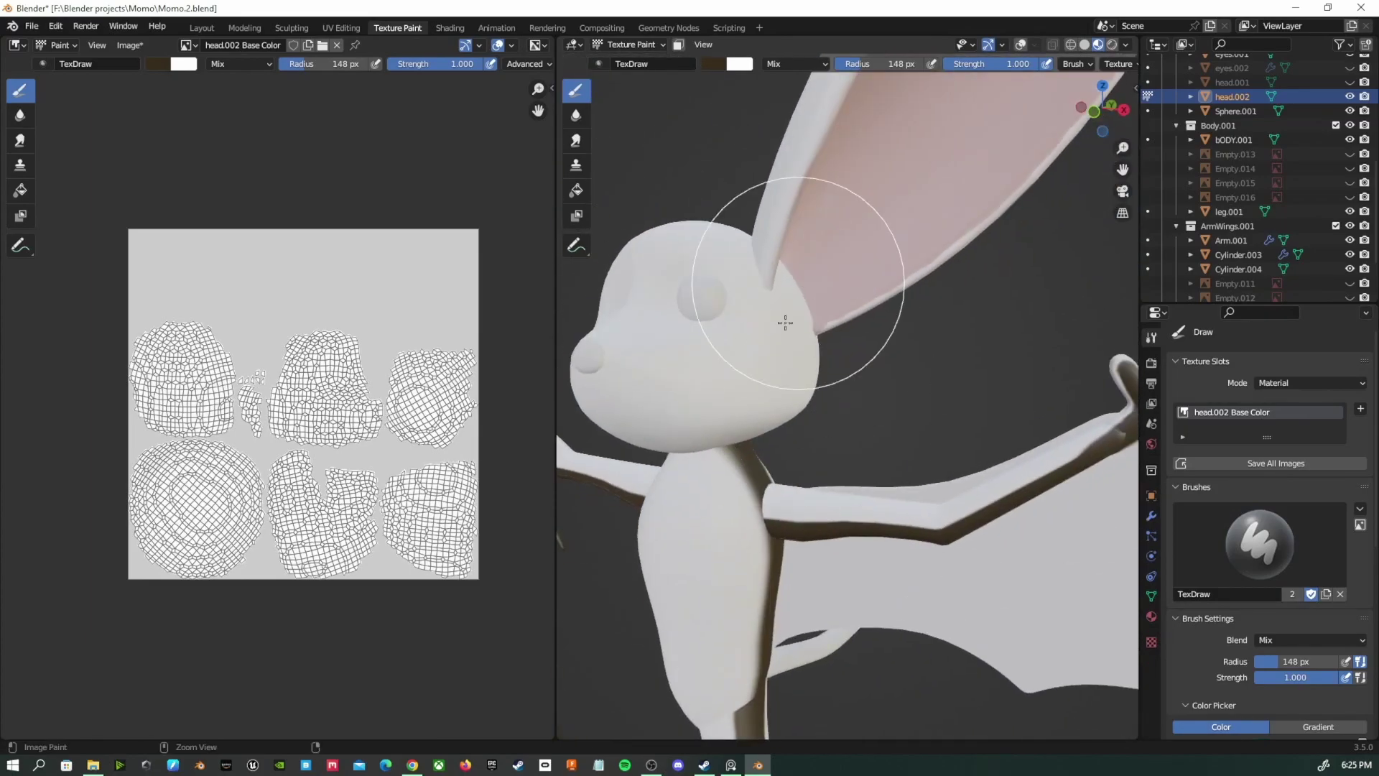
Show the viewport sidebar with its Transform section collapsed, and look at the model from the front
click(1136, 88)
middle_drag(674, 352, 795, 252)
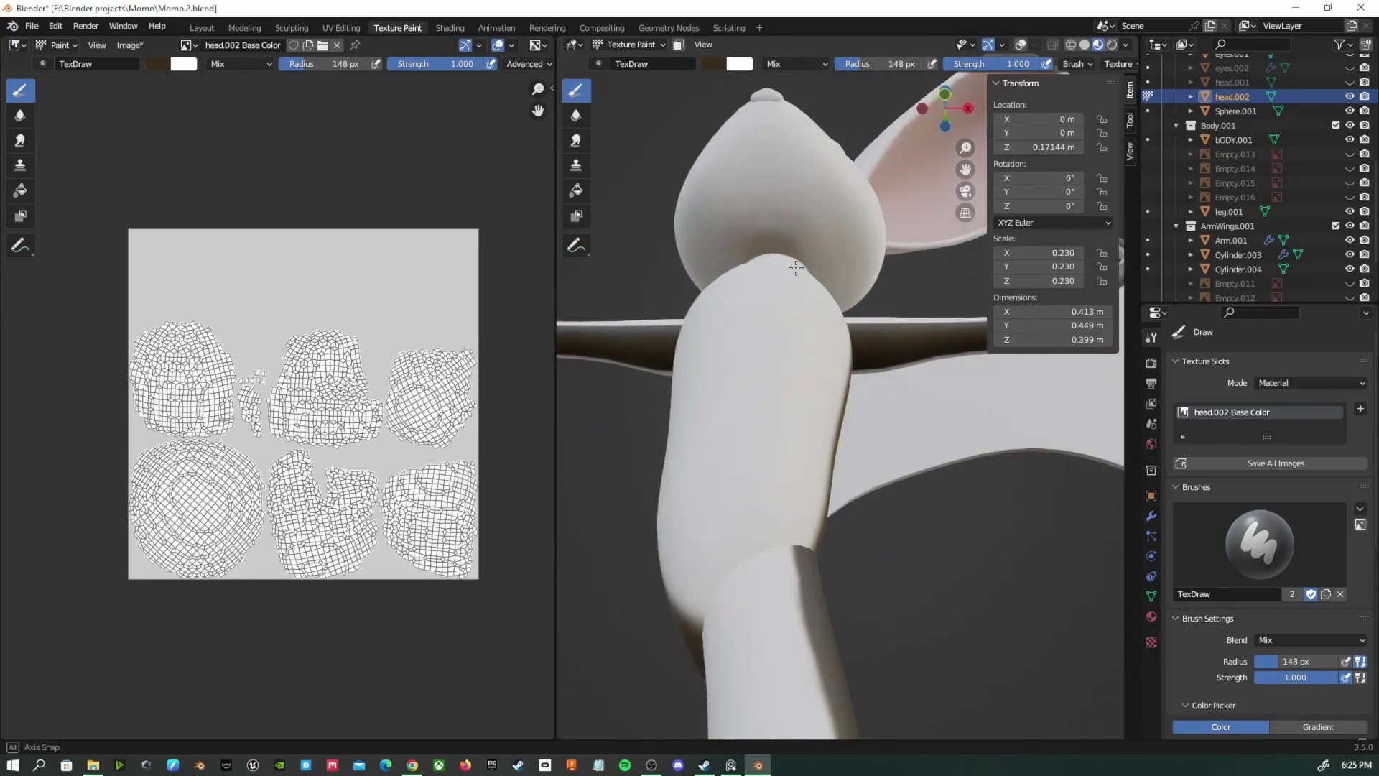
click(945, 94)
click(1040, 89)
click(1033, 87)
click(1026, 85)
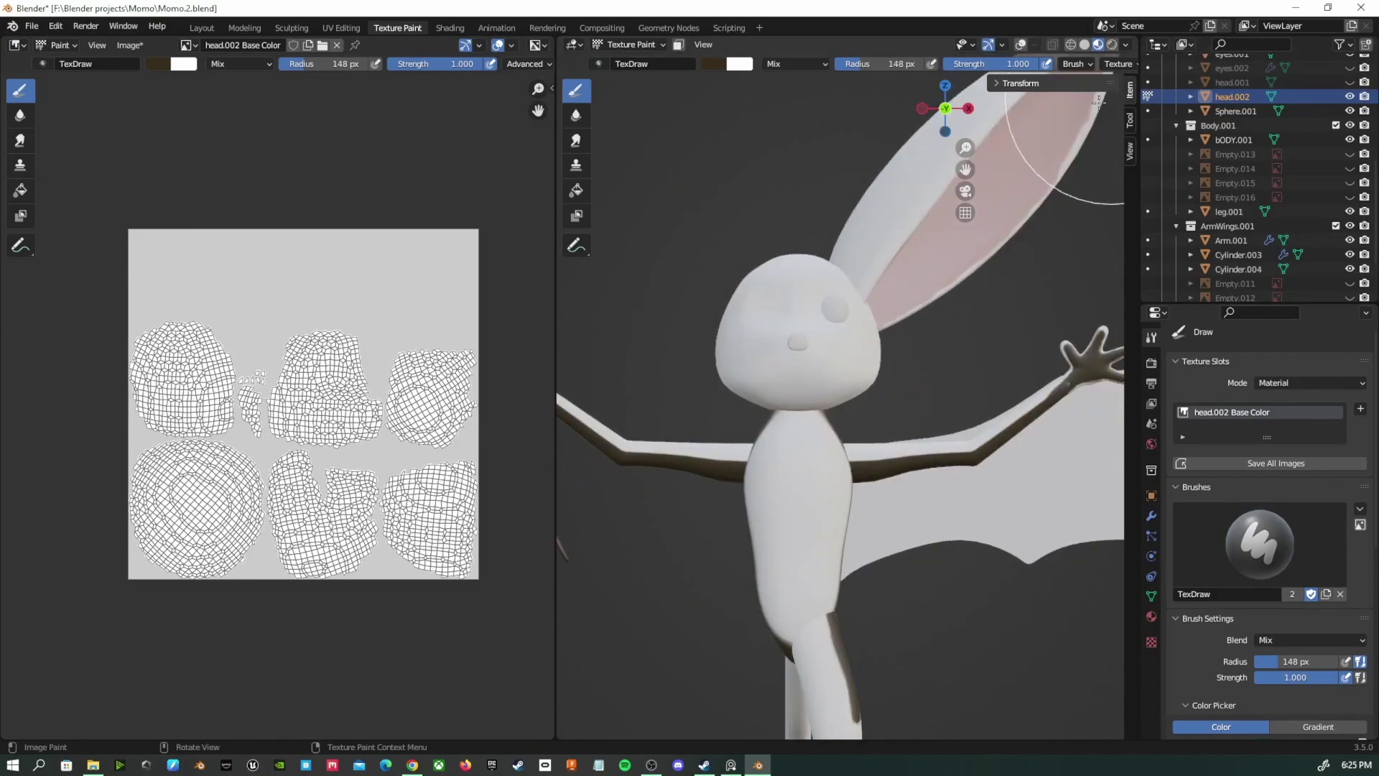
Widen the 3D viewport and paint a dark brown mask around the eyes and muzzle with a 58 px brush, leaving a white forehead notch
scroll(851, 272, up, 3)
middle_drag(955, 405, 919, 380)
middle_drag(850, 311, 843, 391)
shift+middle_drag(803, 324, 850, 478)
key(f)
click(823, 503)
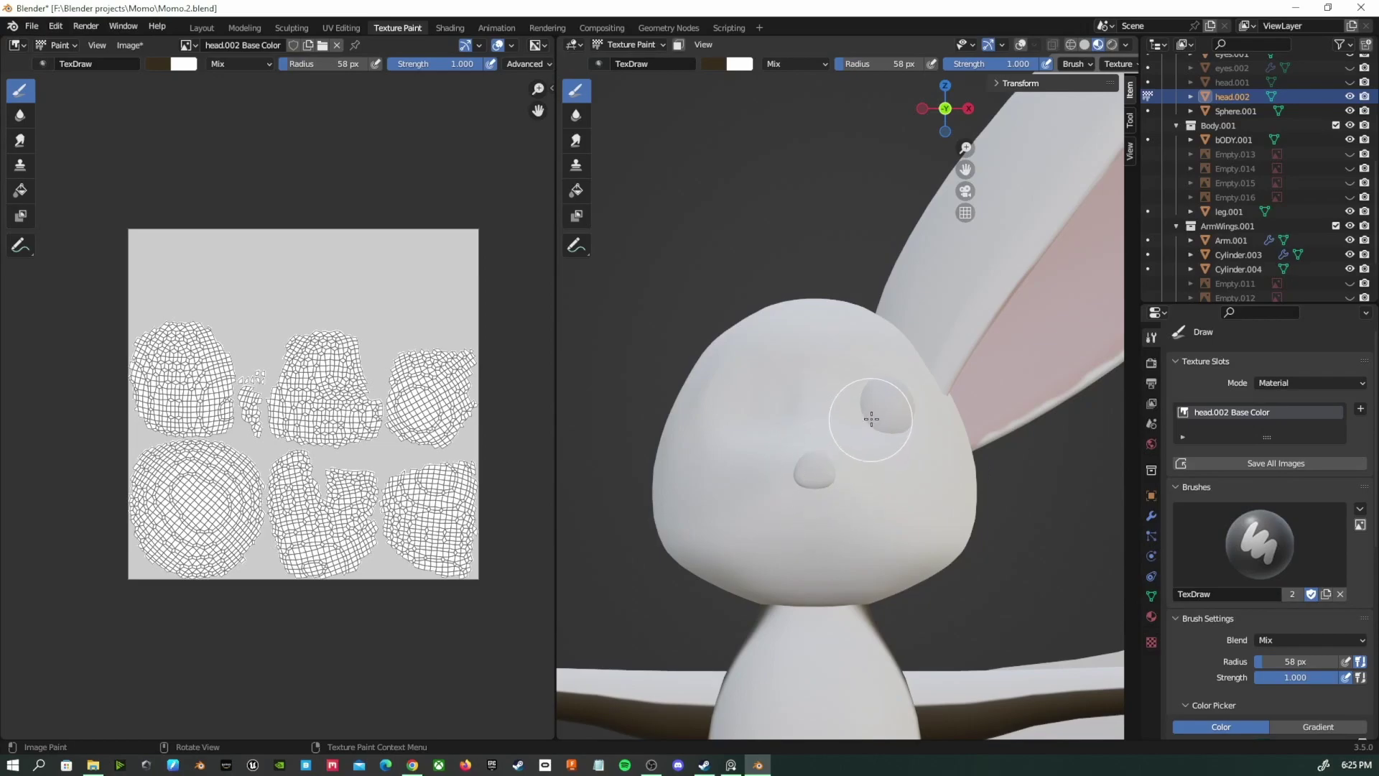
drag(553, 378, 348, 431)
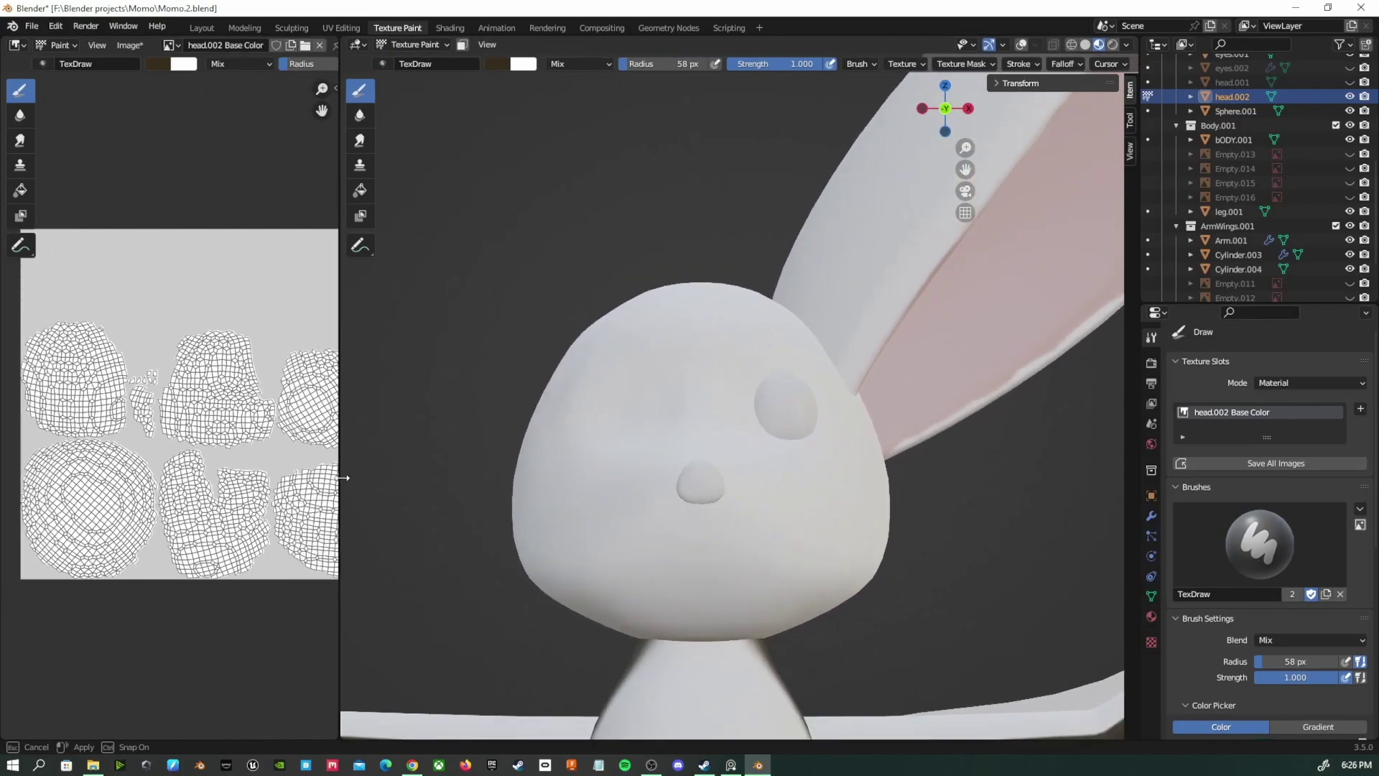
mouse_move(785, 400)
mouse_down()
mouse_move(802, 431)
mouse_move(798, 419)
mouse_move(714, 454)
mouse_move(721, 482)
mouse_move(791, 401)
mouse_move(744, 399)
mouse_move(701, 557)
mouse_move(806, 445)
mouse_up()
mouse_move(708, 551)
mouse_down()
mouse_move(755, 492)
mouse_move(800, 524)
mouse_move(823, 441)
mouse_move(732, 563)
mouse_move(709, 568)
mouse_up()
drag(797, 529, 814, 498)
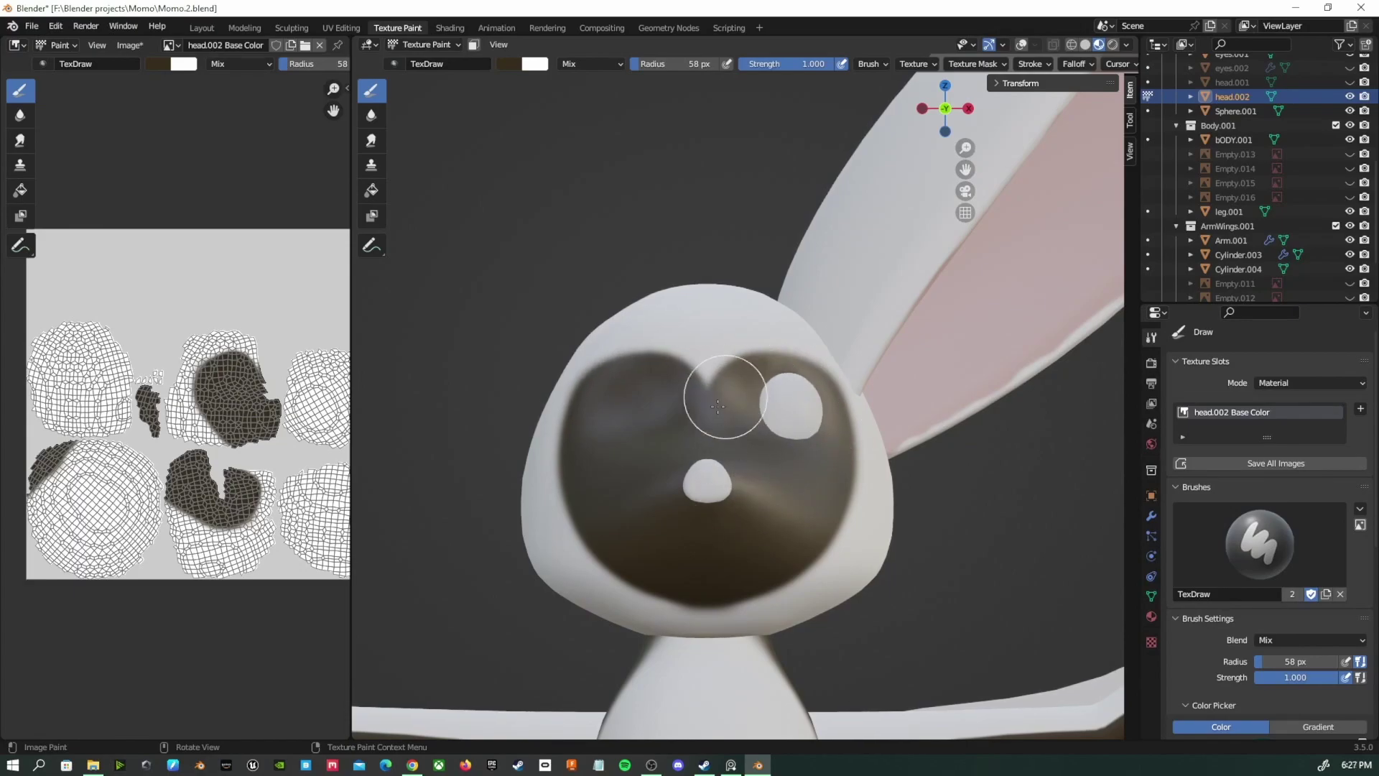
mouse_move(606, 422)
mouse_down()
mouse_move(601, 484)
mouse_move(642, 540)
mouse_up()
Save the head's painted texture image
mouse_move(750, 511)
middle_down()
mouse_move(794, 554)
mouse_move(763, 624)
mouse_move(853, 529)
mouse_move(703, 543)
mouse_move(806, 560)
mouse_move(690, 603)
mouse_move(758, 626)
mouse_move(646, 394)
middle_up()
click(201, 27)
click(382, 30)
click(129, 45)
click(163, 109)
click(919, 585)
Select the head, eye, nose and ear together and raise them slightly along Z above the body
click(202, 28)
scroll(682, 277, down, 4)
shift+click(579, 338)
shift+click(618, 277)
shift+click(670, 201)
key(KP_1)
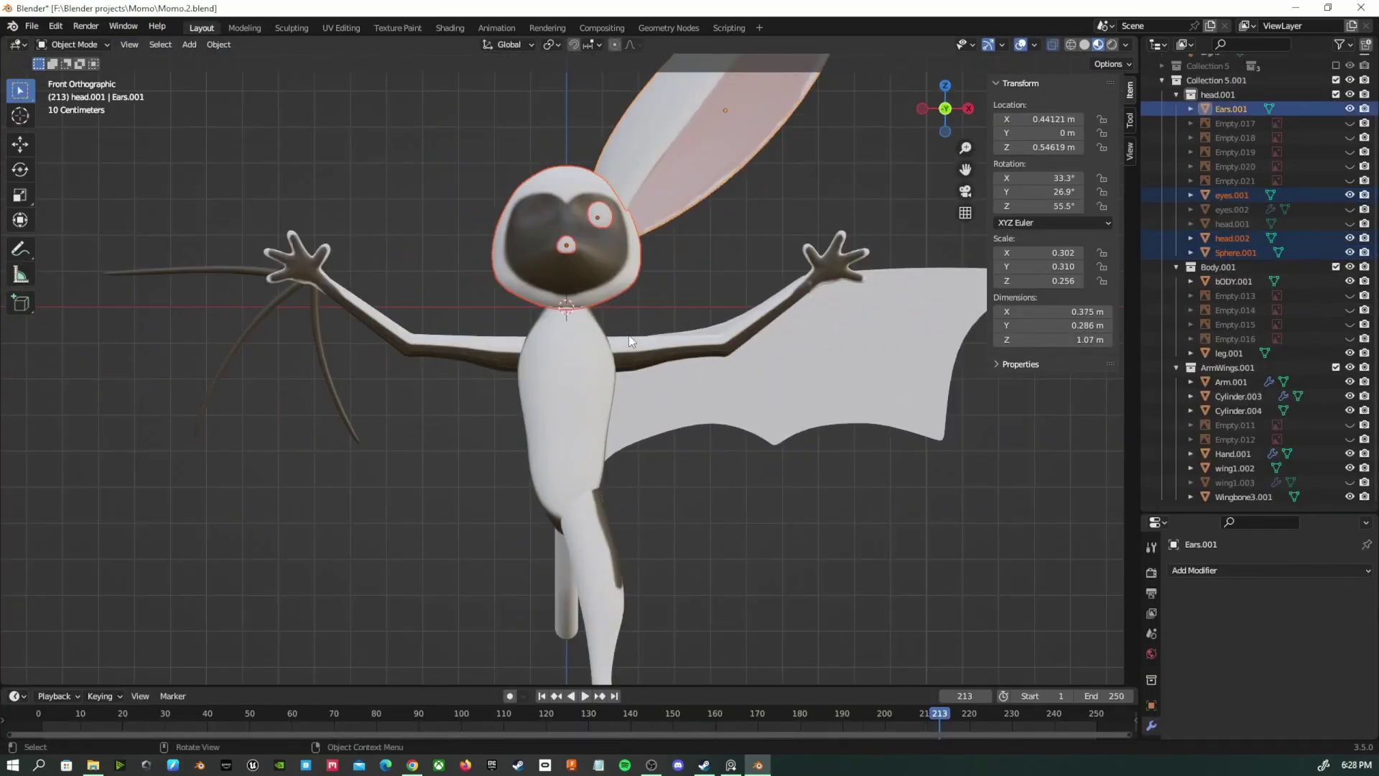
key(g)
key(z)
click(630, 323)
key(g)
key(z)
click(637, 325)
click(644, 329)
Make bODY.001 the paint target and paint the sides of the neck and shoulders dark brown with the 58 px brush
click(574, 359)
click(397, 27)
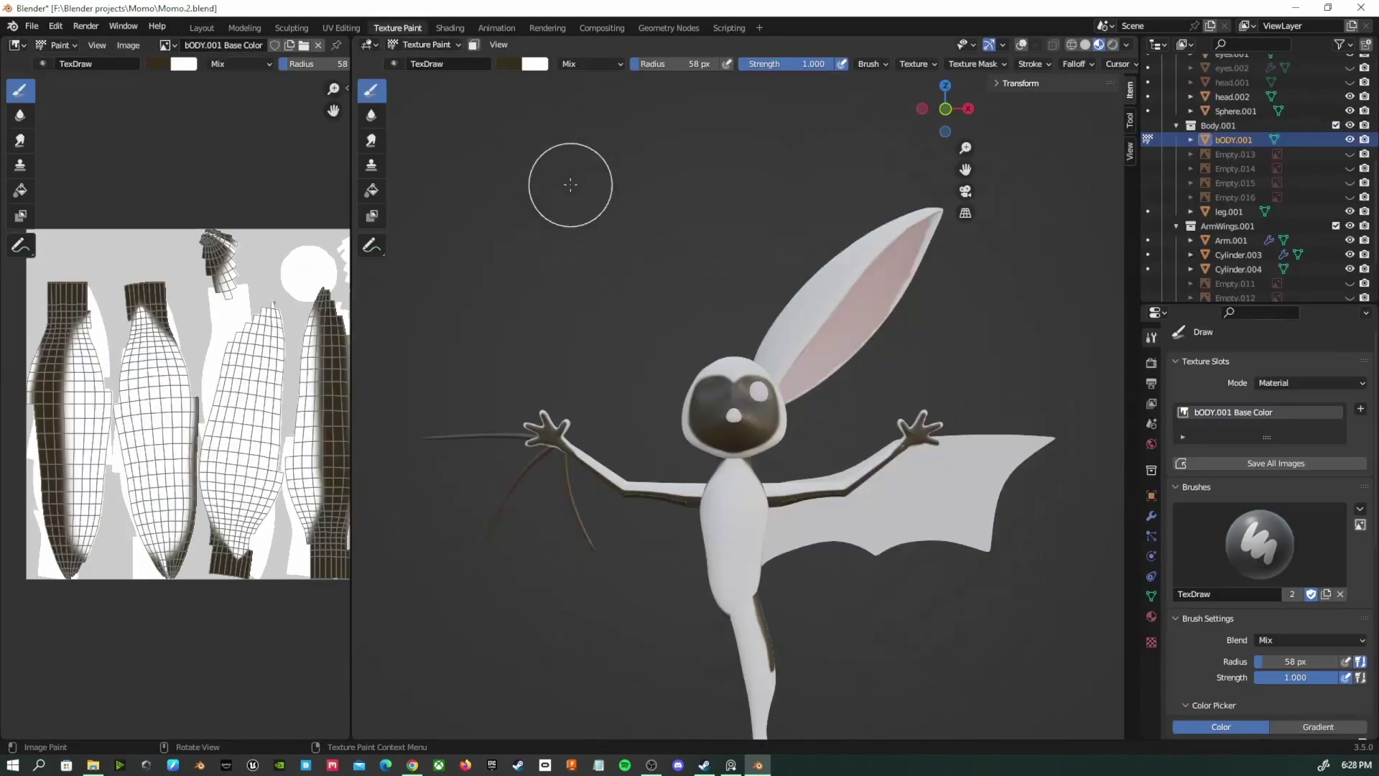
scroll(702, 524, up, 5)
click(621, 630)
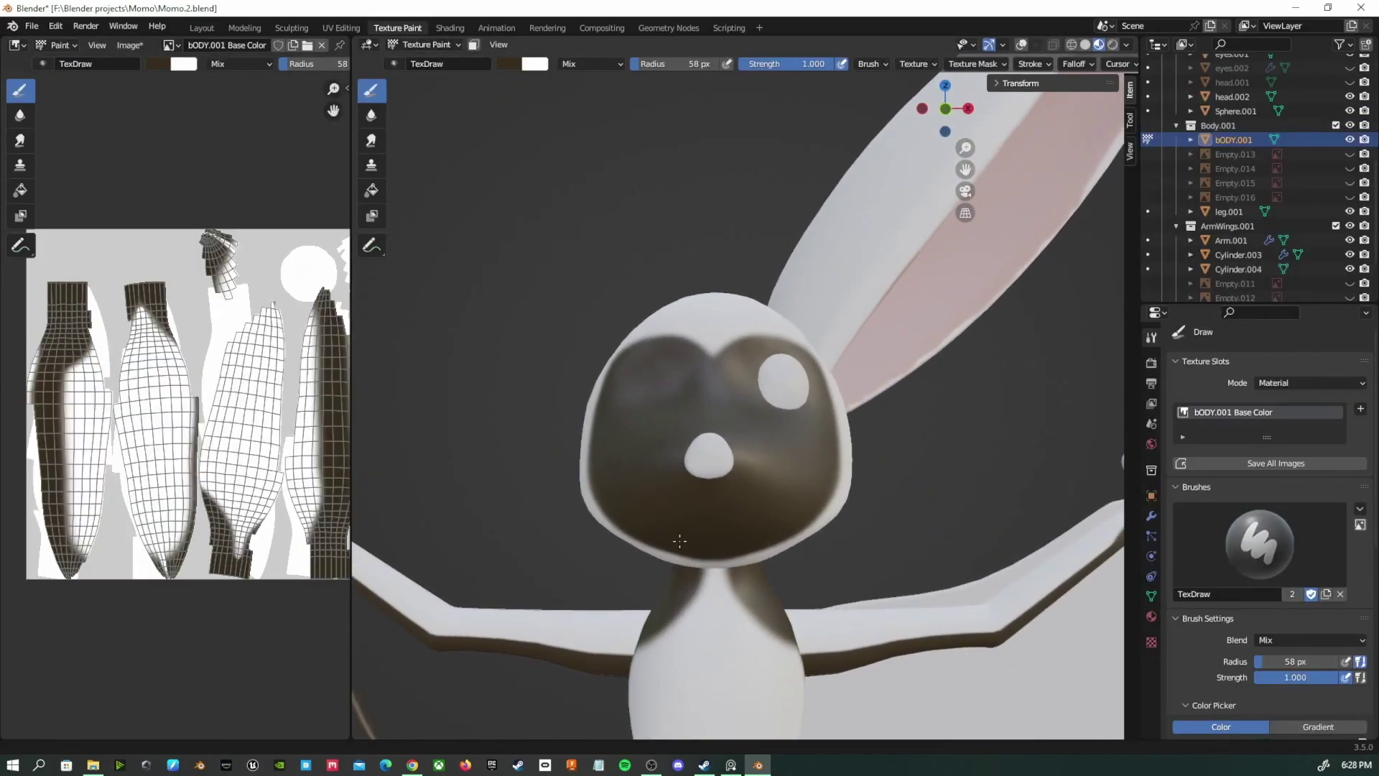
mouse_move(714, 548)
middle_down()
mouse_move(696, 625)
mouse_move(768, 685)
mouse_move(861, 678)
middle_up()
drag(725, 510, 718, 490)
middle_drag(718, 490, 804, 459)
Lower the brush to 31 px and 0.474 strength, and blend the brown edges on the back of the neck
ctrl+middle_drag(805, 503, 806, 399)
mouse_move(808, 646)
middle_down()
mouse_move(810, 563)
mouse_move(820, 707)
middle_up()
drag(815, 64, 767, 85)
mouse_move(811, 567)
middle_down()
mouse_move(815, 639)
mouse_move(811, 623)
middle_up()
key(f)
click(789, 622)
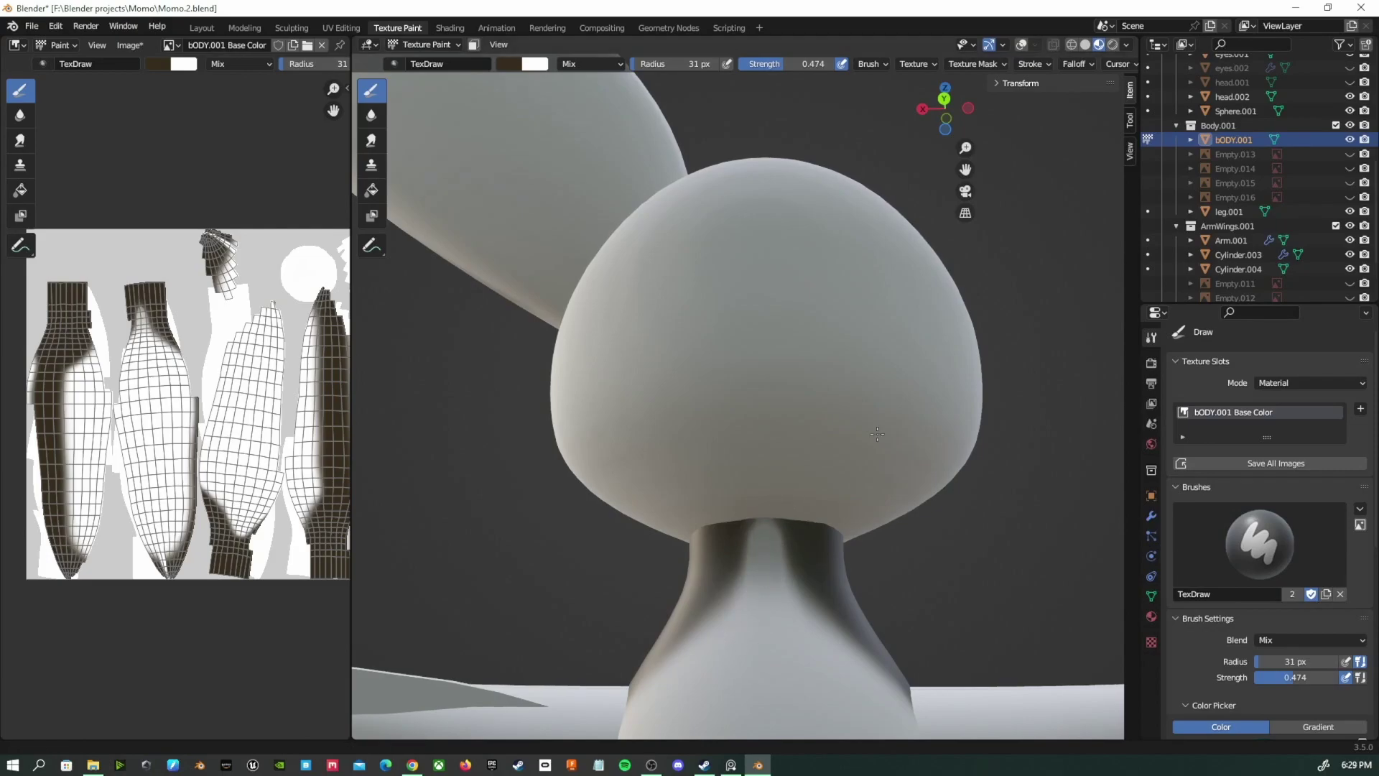
Check the neck from the front and save the body's texture image
middle_drag(801, 550, 631, 527)
scroll(630, 526, down, 5)
middle_drag(812, 524, 746, 516)
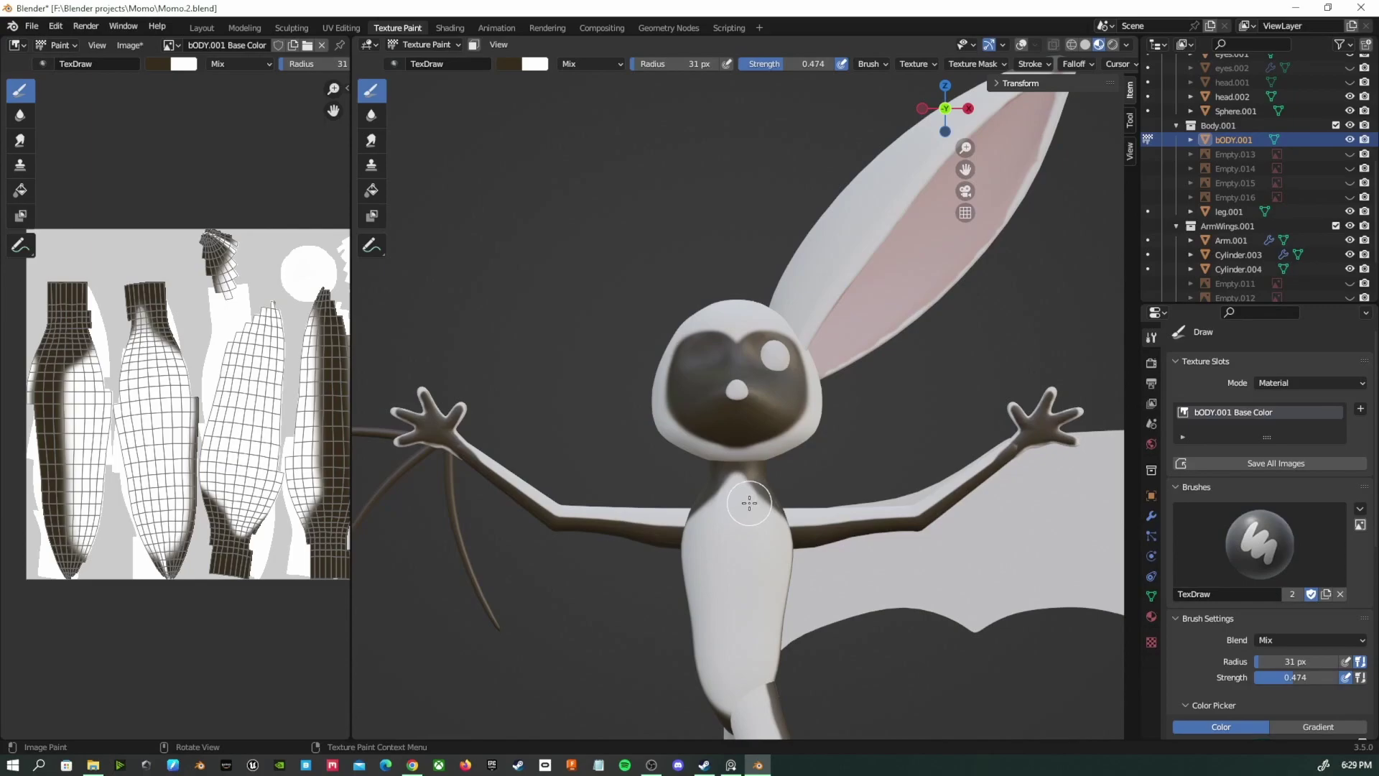
click(220, 63)
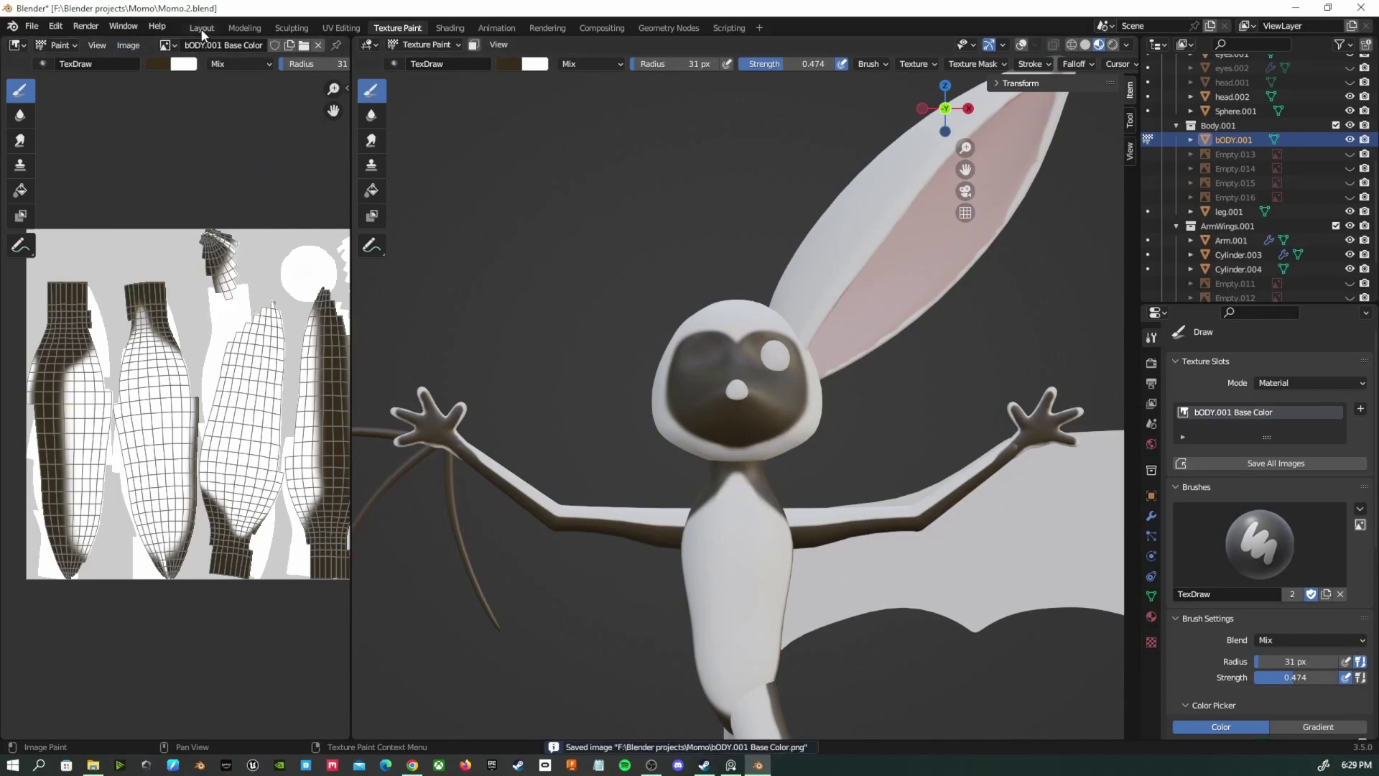
Make Ears.001 the active object and show its UV layout over its texture
click(201, 27)
scroll(653, 240, down, 3)
middle_drag(694, 238, 639, 316)
scroll(646, 323, down, 3)
scroll(647, 323, up, 3)
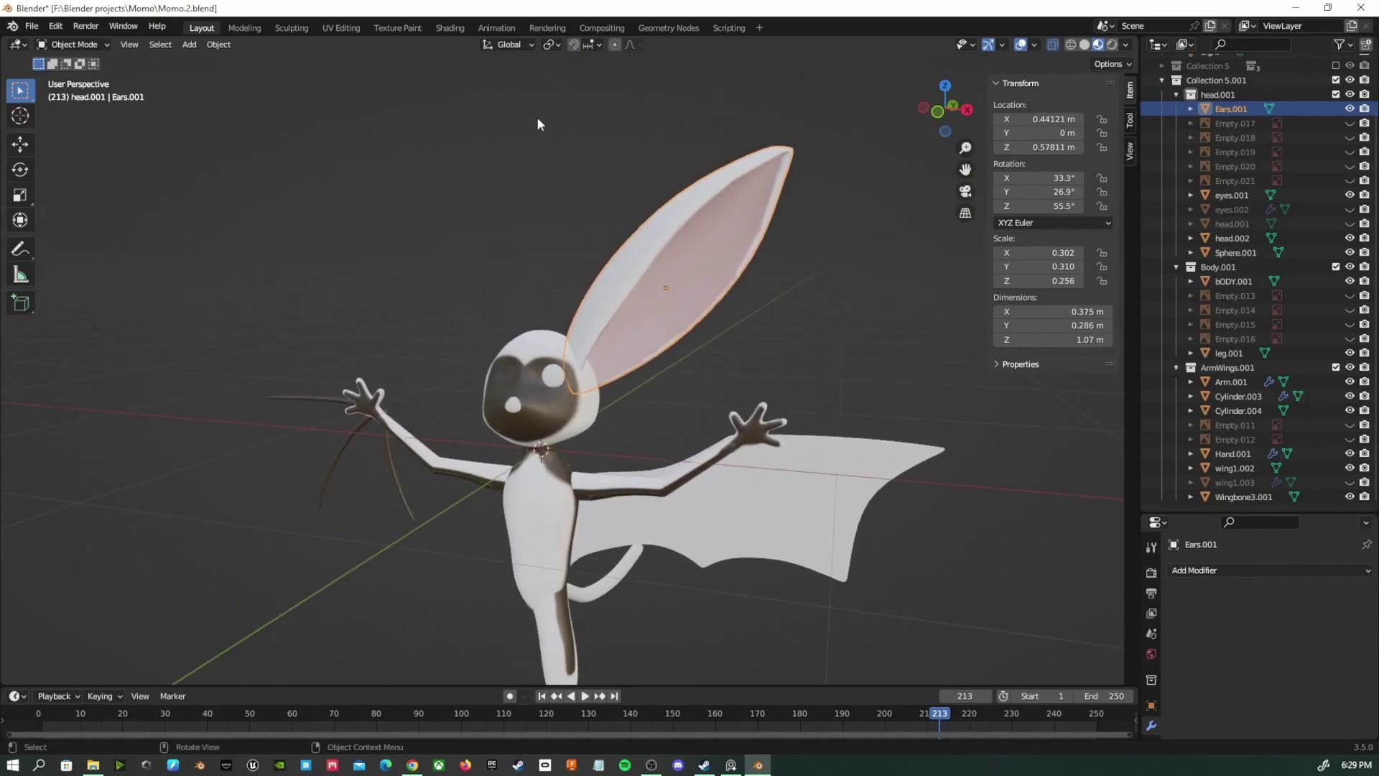
click(341, 28)
scroll(564, 281, up, 4)
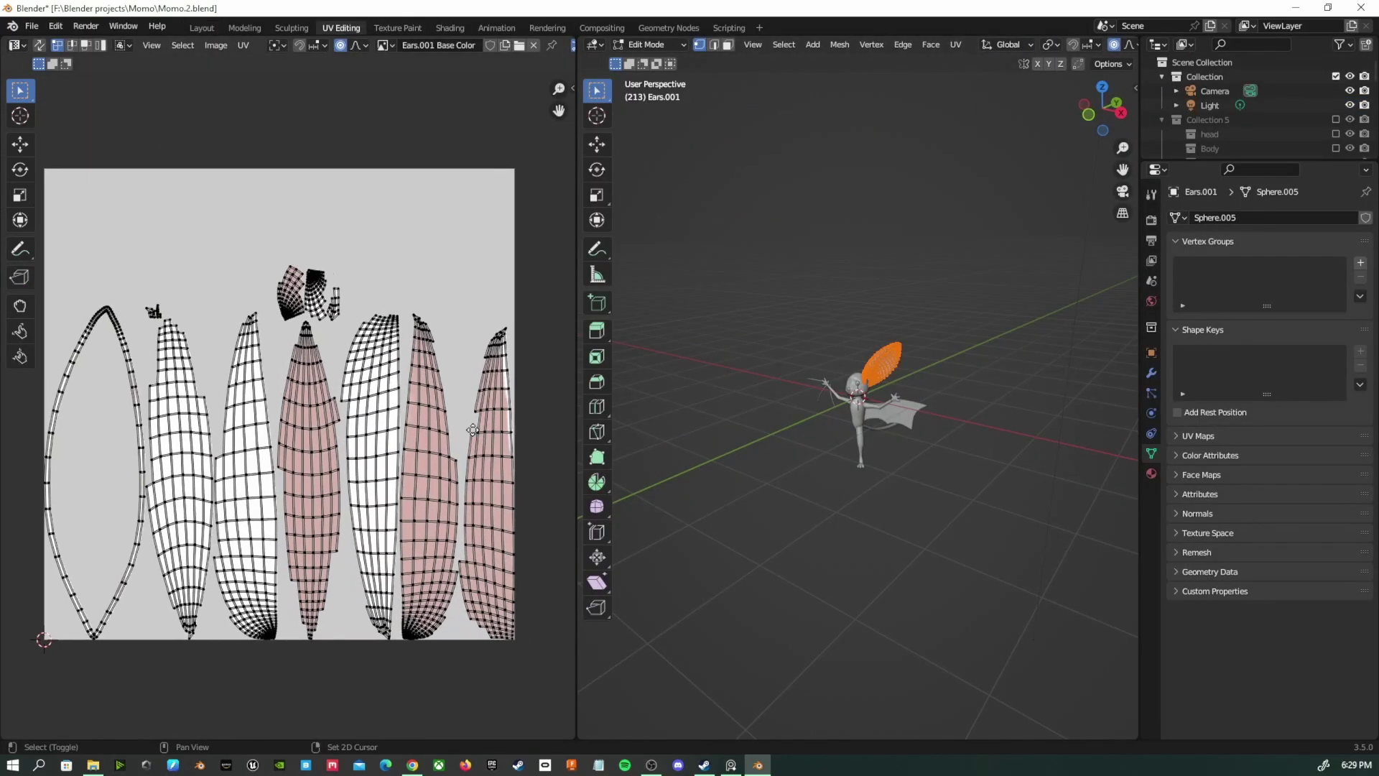
click(1152, 374)
click(1151, 392)
click(1152, 433)
click(1151, 195)
click(1175, 238)
Set the brush strength to 0.193 and paint a faint dark brown band across the pink inner ear near its tip
click(398, 28)
scroll(1373, 425, down, 6)
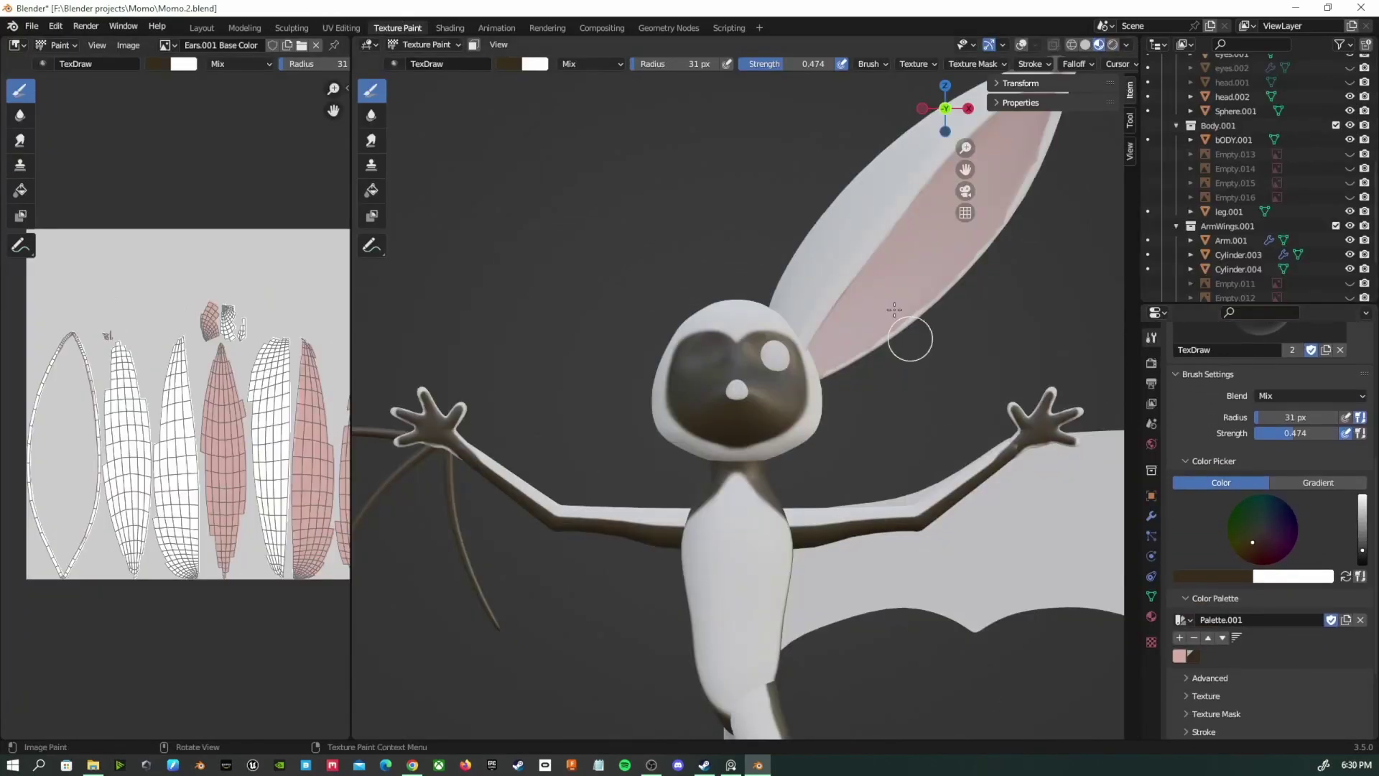
shift+middle_drag(765, 257, 437, 482)
scroll(455, 467, up, 2)
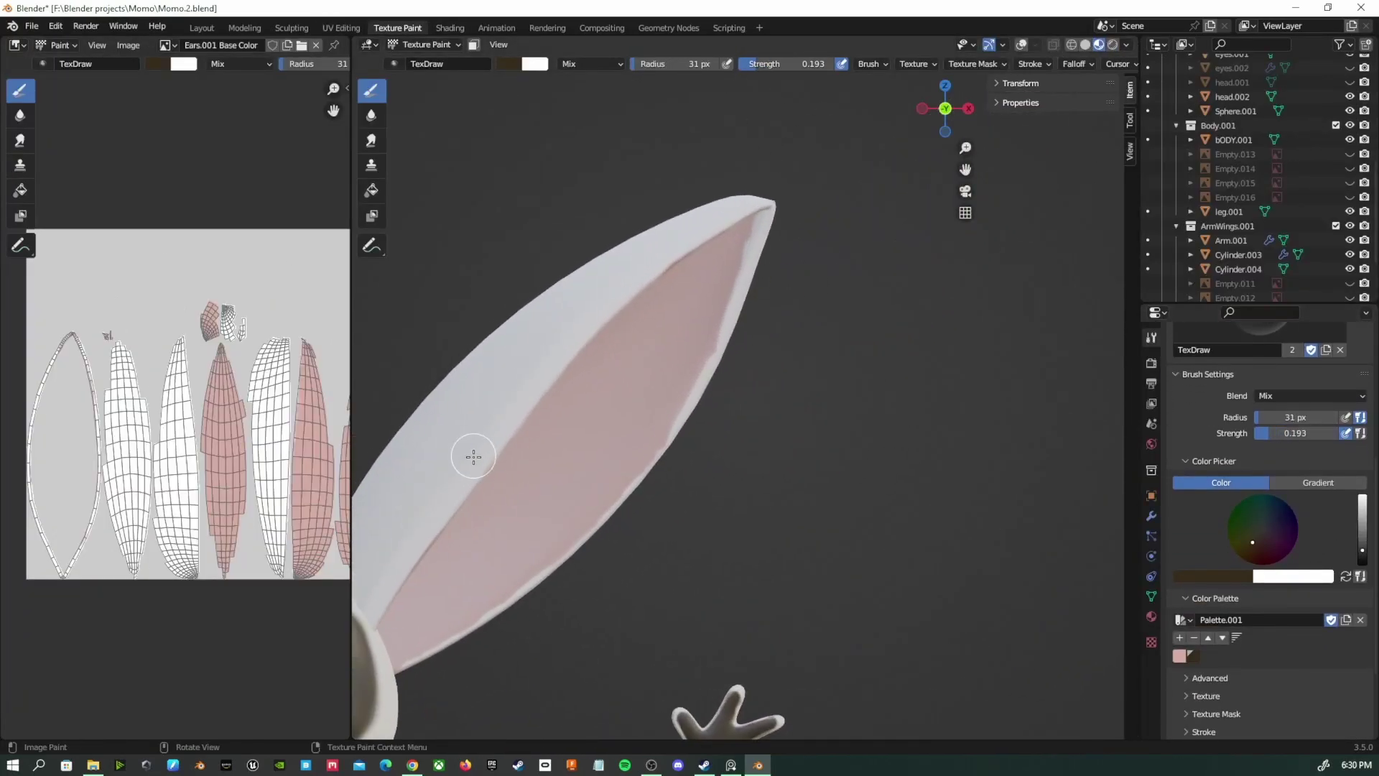
scroll(617, 456, down, 3)
middle_drag(617, 456, 572, 460)
mouse_move(662, 522)
middle_down()
mouse_move(805, 575)
mouse_move(776, 517)
mouse_move(788, 510)
middle_up()
key(f)
click(878, 308)
mouse_move(820, 289)
mouse_down()
mouse_move(809, 299)
mouse_move(847, 298)
mouse_up()
Paint faint brown bands across the middle and lower inner ear with 77 px and 61 px brushes
key(f)
click(828, 455)
mouse_move(816, 452)
mouse_down()
mouse_move(893, 450)
mouse_move(791, 447)
mouse_move(845, 458)
mouse_up()
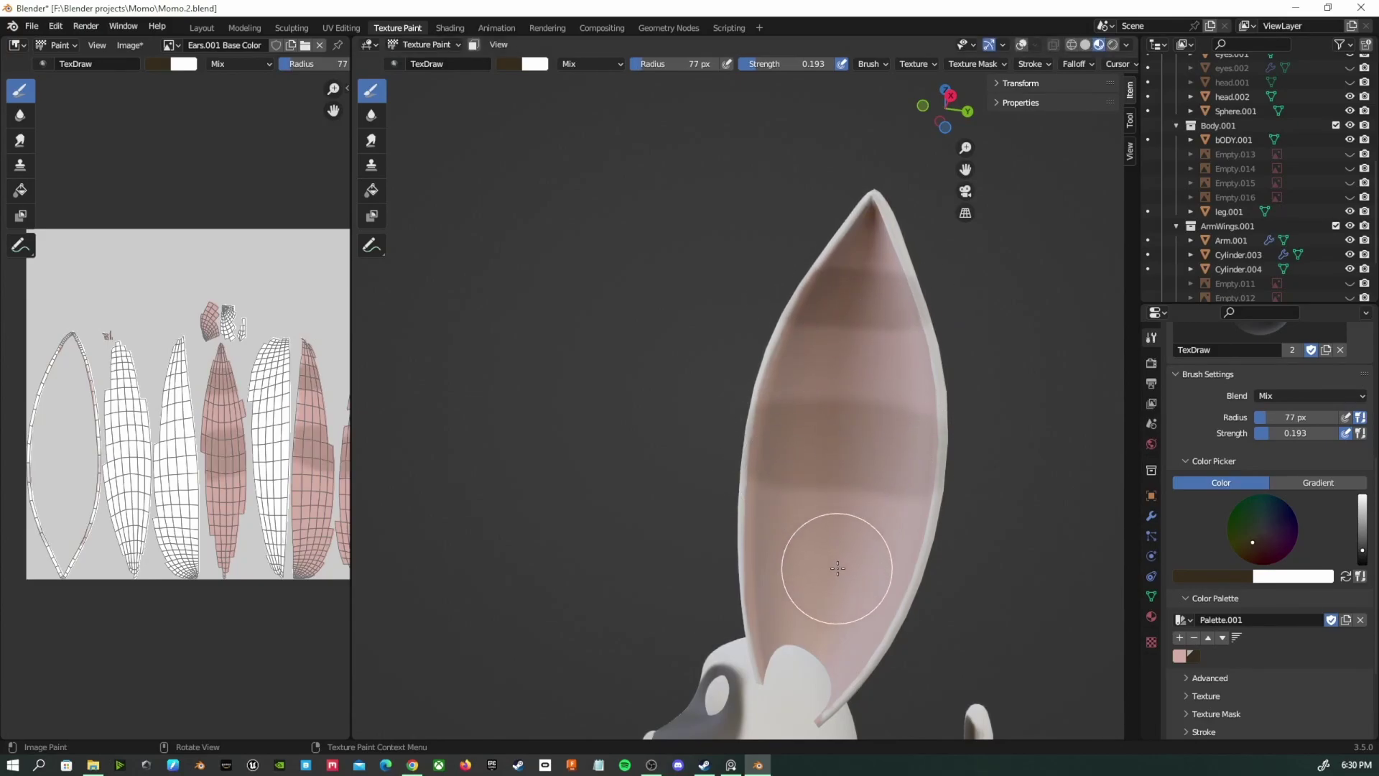
key(f)
click(905, 623)
mouse_move(885, 623)
mouse_down()
mouse_move(754, 610)
mouse_move(806, 620)
mouse_up()
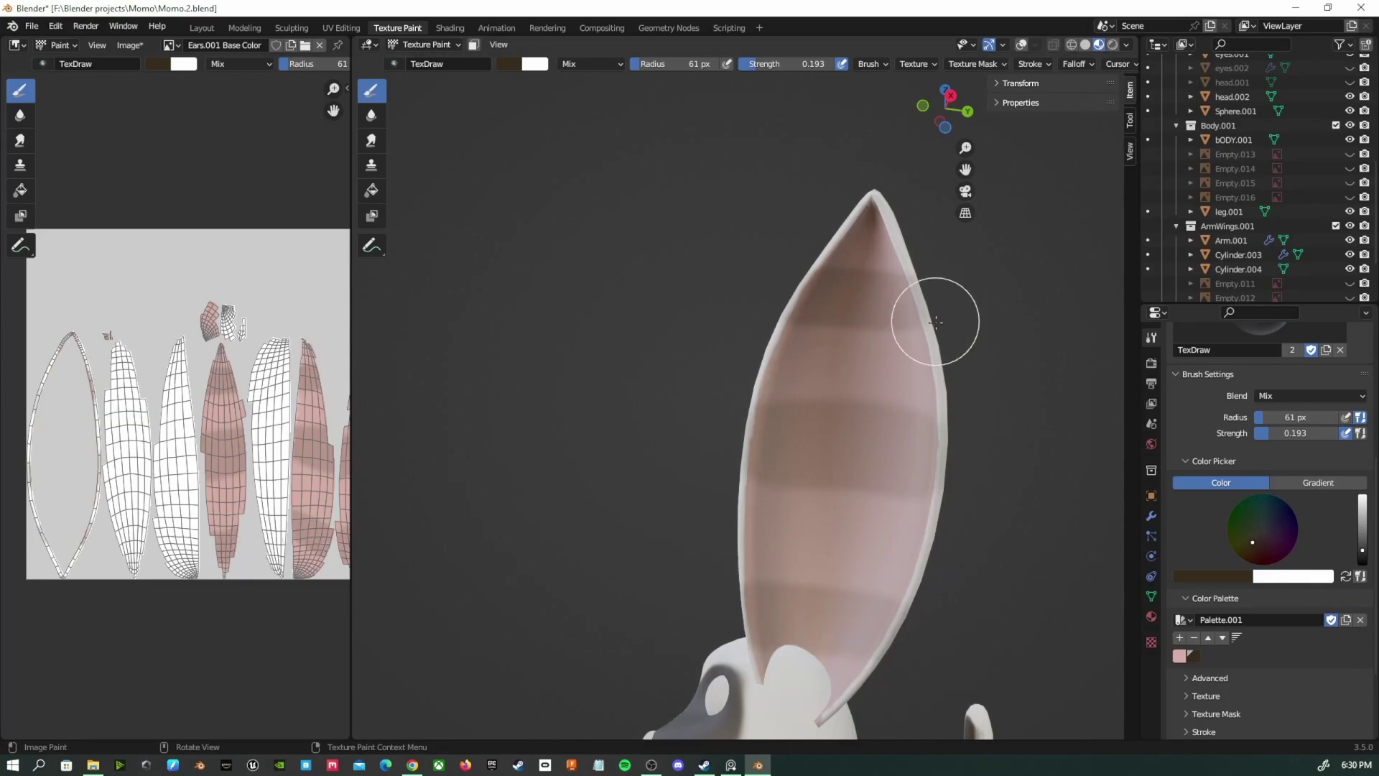
Darken the band near the ear tip with a 52 px brush, carrying it toward the ear's outer edge
drag(873, 301, 872, 291)
mouse_move(929, 301)
middle_down()
mouse_move(817, 310)
mouse_move(945, 308)
mouse_move(934, 330)
middle_up()
scroll(926, 308, up, 2)
drag(938, 270, 983, 286)
middle_drag(983, 291, 960, 333)
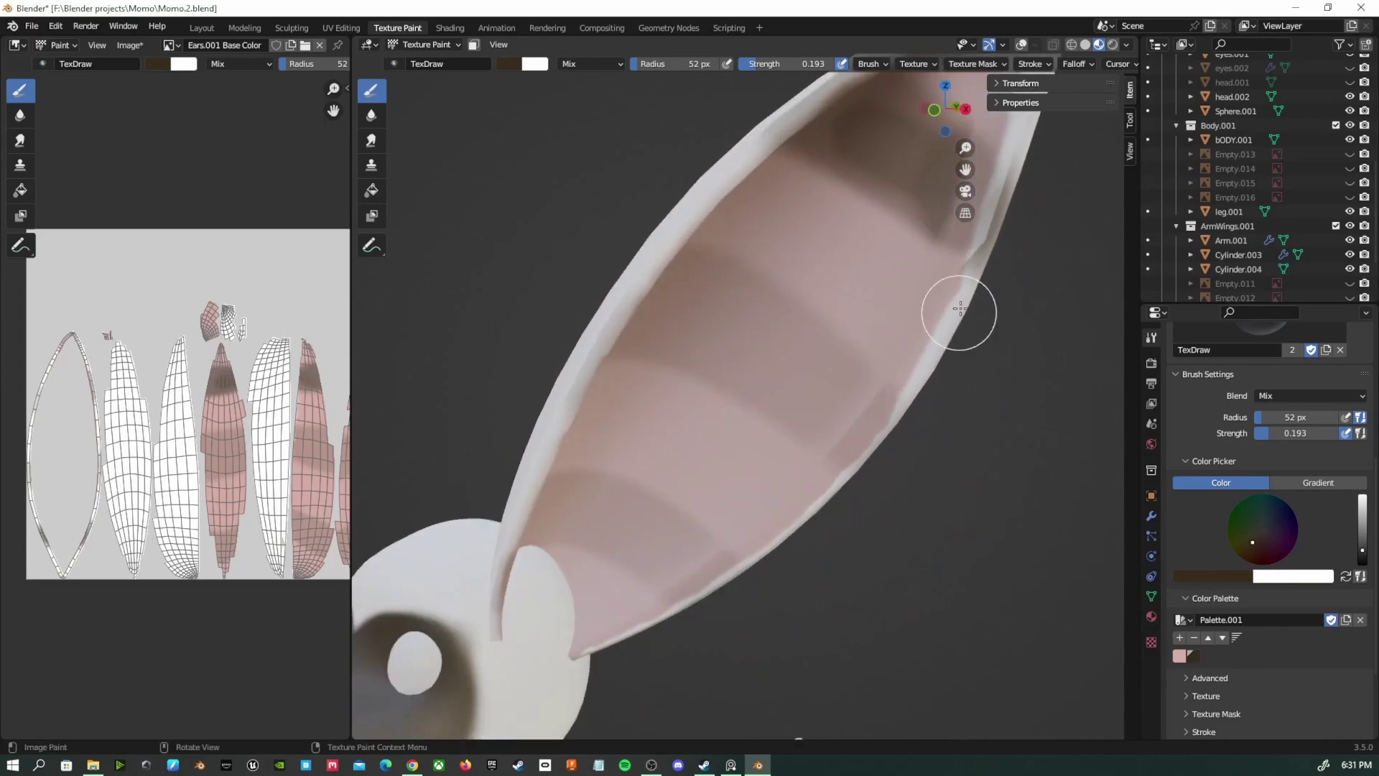
Paint the brown bands directly on the ear's texture image across the pink UV islands, and touch them up on the model
ctrl+middle_drag(237, 467, 142, 411)
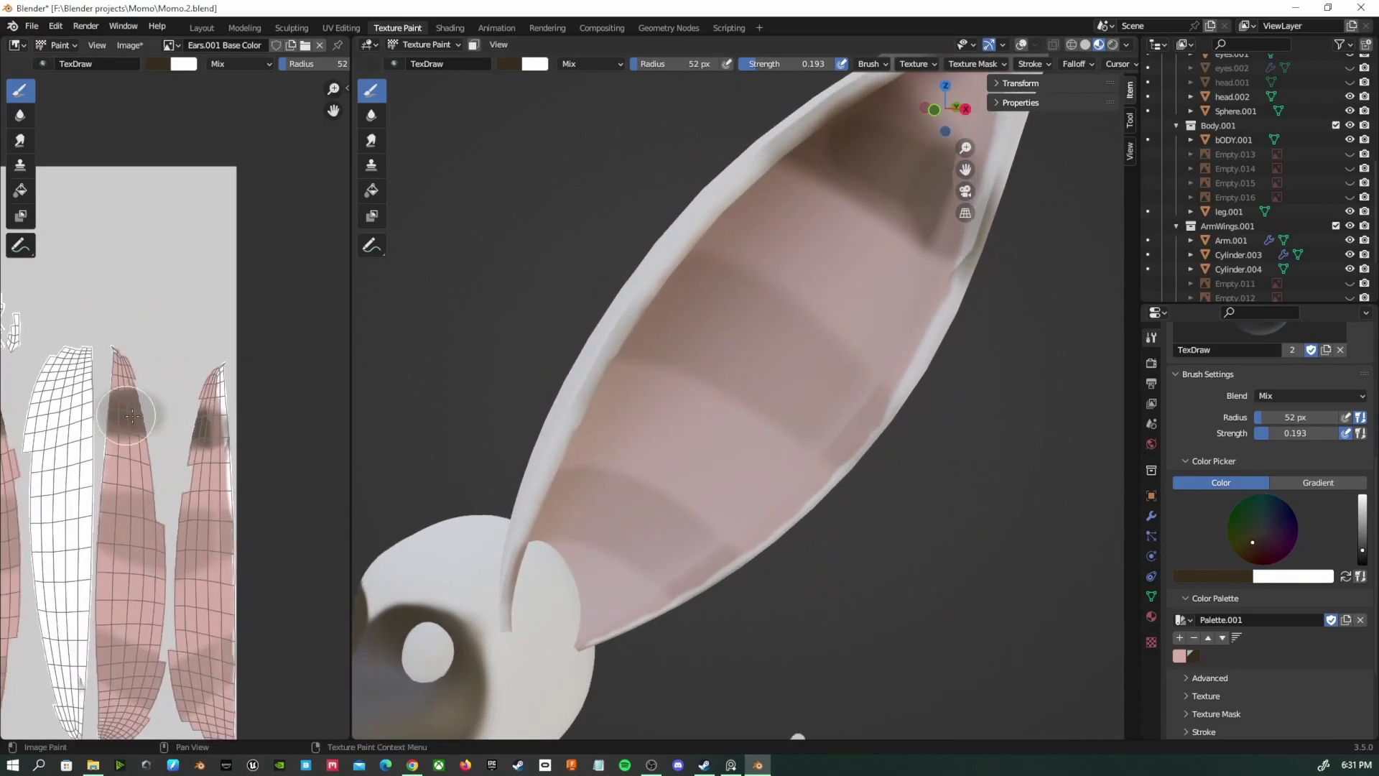
mouse_move(183, 429)
mouse_down()
mouse_move(125, 540)
mouse_move(225, 665)
mouse_up()
middle_drag(771, 342, 726, 319)
mouse_move(752, 378)
mouse_down()
mouse_move(841, 422)
mouse_move(760, 371)
mouse_up()
Darken the lower and middle bands of the inner ear with the 52 px brush at 0.193 strength
click(1313, 577)
scroll(1329, 562, down, 3)
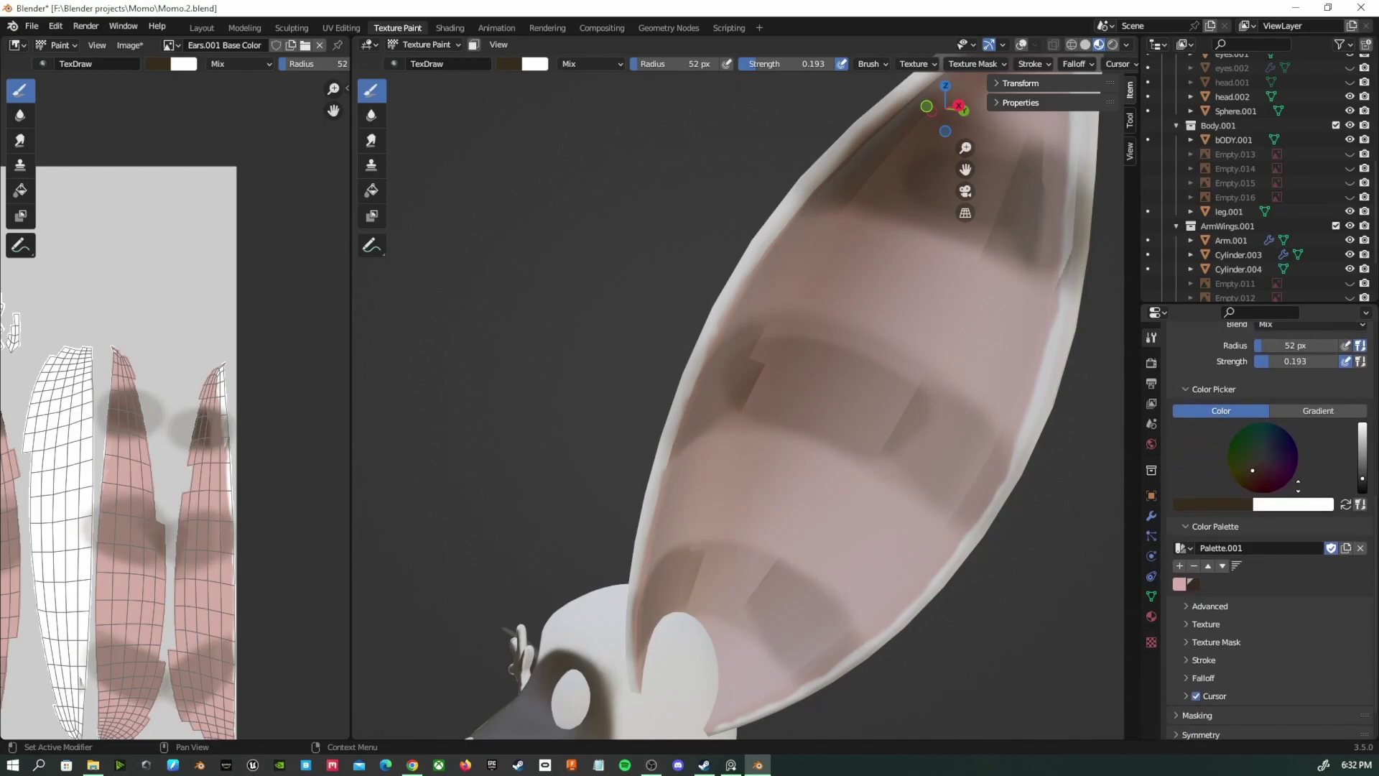
drag(733, 601, 803, 640)
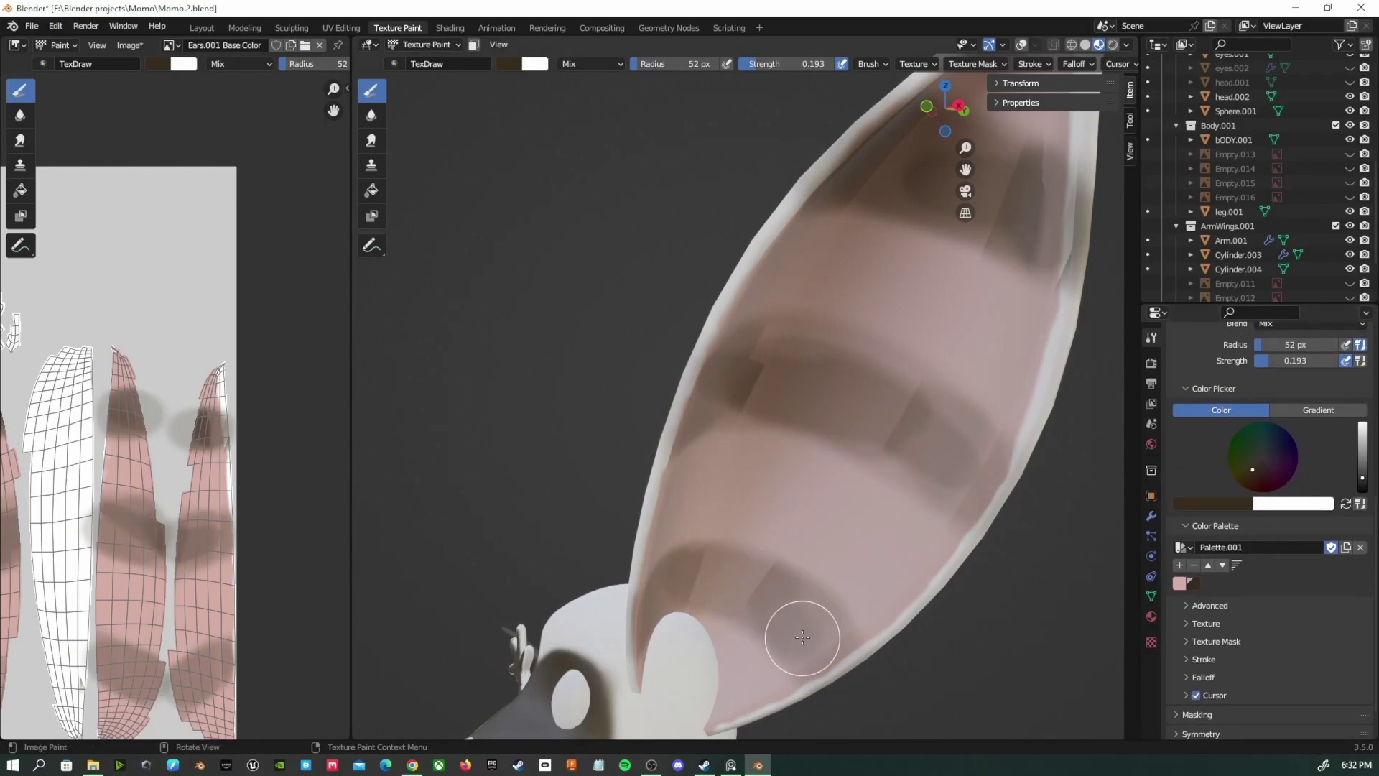
drag(685, 584, 707, 579)
drag(821, 403, 864, 411)
Darken and even out the brown band near the ear tip with the 52 px brush
mouse_move(855, 381)
ctrl+middle_down()
mouse_move(755, 578)
mouse_move(729, 472)
mouse_move(874, 587)
ctrl+middle_up()
scroll(874, 587, up, 4)
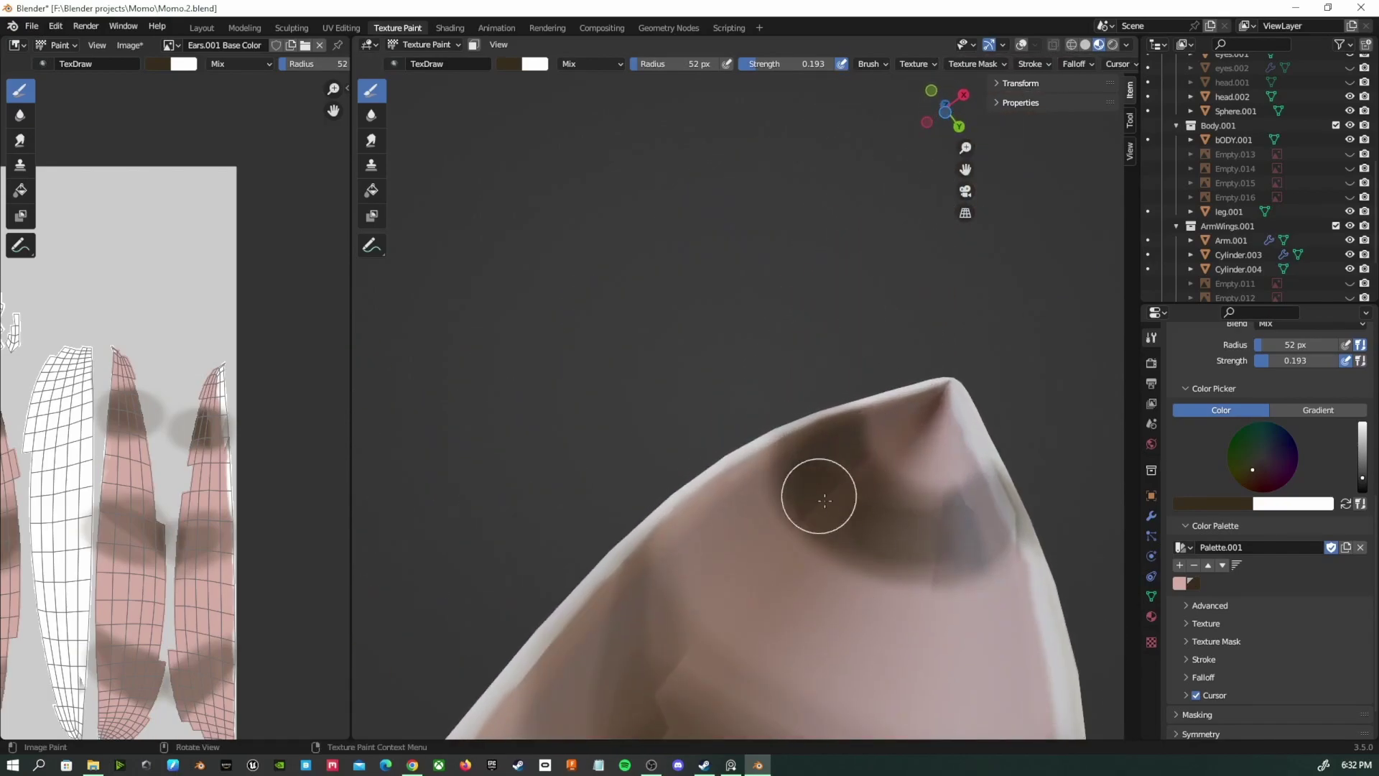
drag(866, 523, 904, 527)
middle_drag(905, 527, 682, 449)
drag(682, 449, 648, 501)
Deepen the middle band across the full width of the inner ear with a 79 px brush
scroll(648, 501, down, 4)
middle_drag(648, 500, 763, 424)
drag(714, 393, 833, 403)
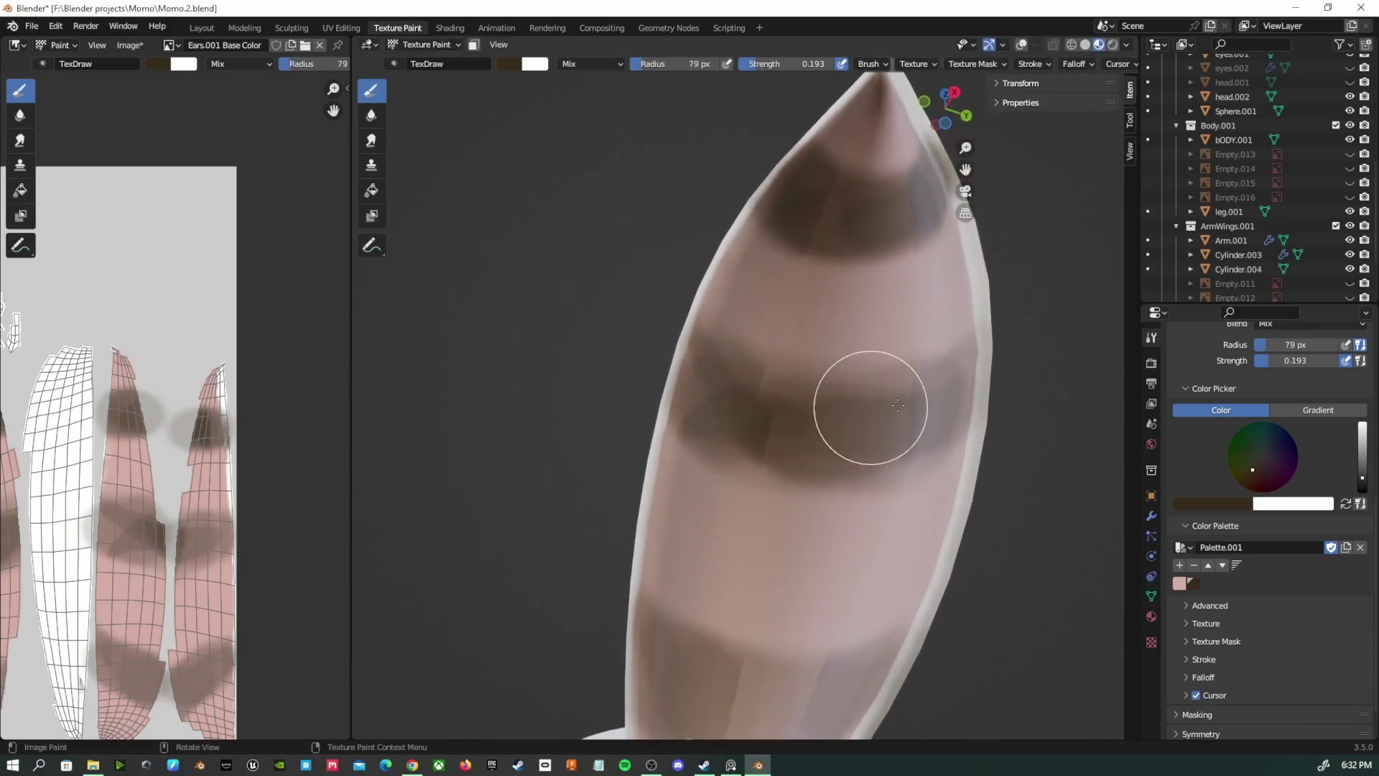
Deepen the tip and middle bands of the inner ear in dark brown with the 58 px brush at 0.644 strength
middle_drag(834, 403, 717, 403)
middle_drag(836, 389, 901, 477)
key(bracketleft)
key(bracketleft)
key(bracketleft)
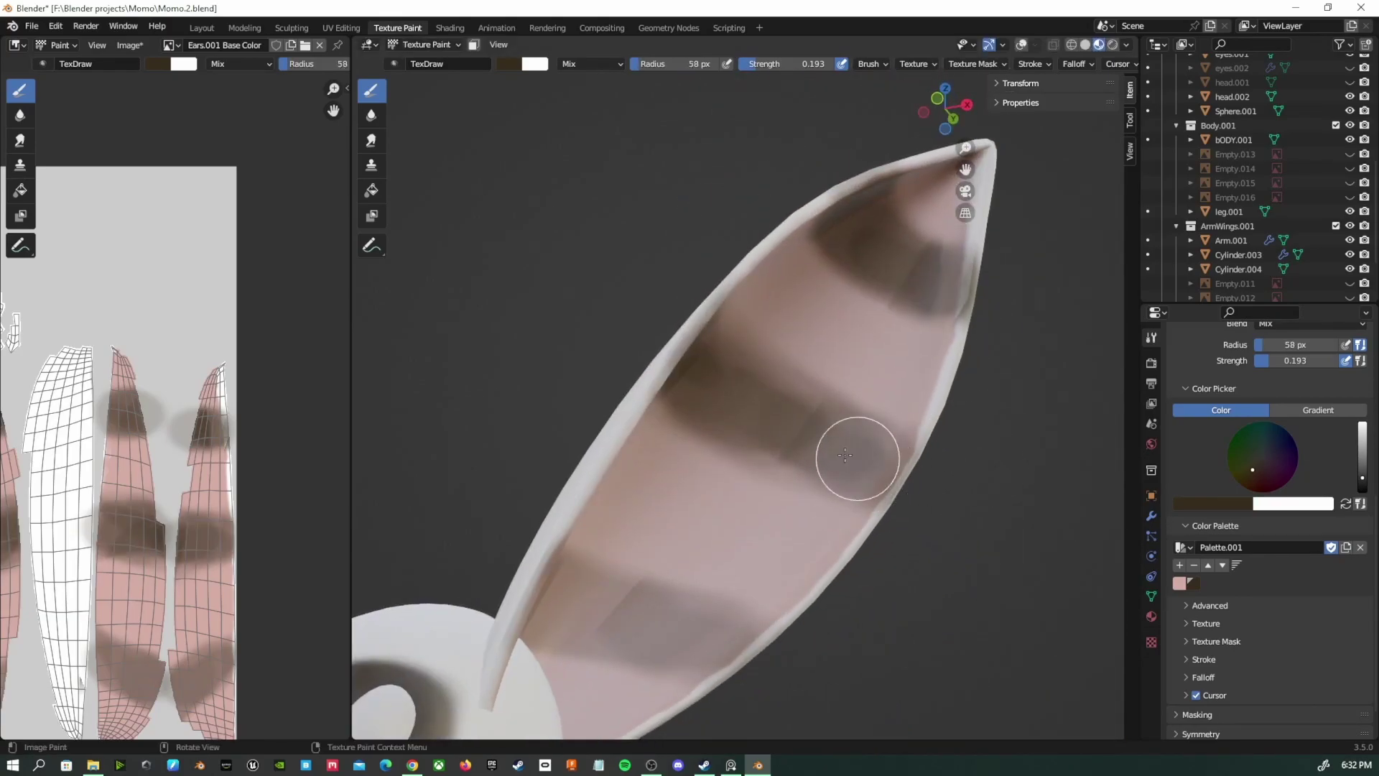
mouse_move(857, 186)
mouse_down()
mouse_move(883, 246)
mouse_move(939, 271)
mouse_up()
drag(747, 410, 824, 446)
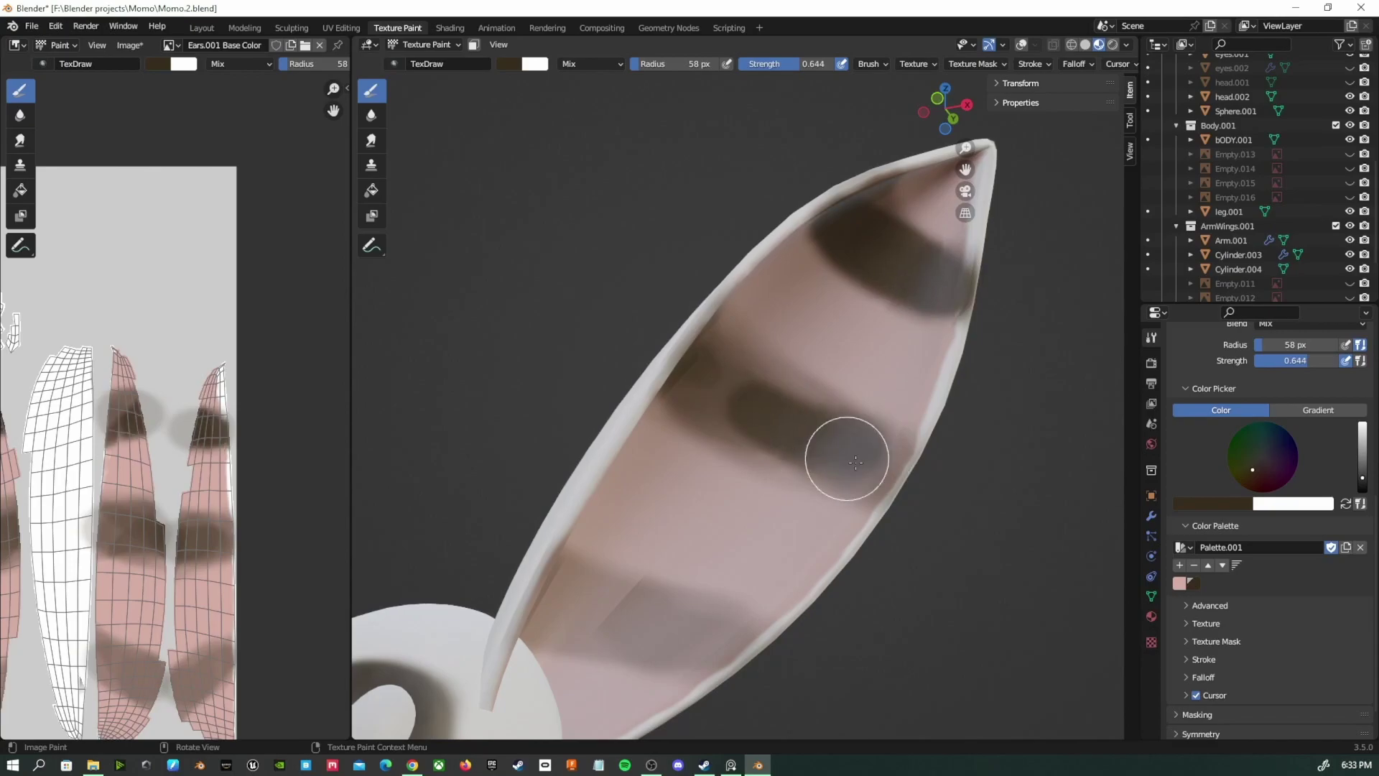
middle_drag(837, 429, 831, 414)
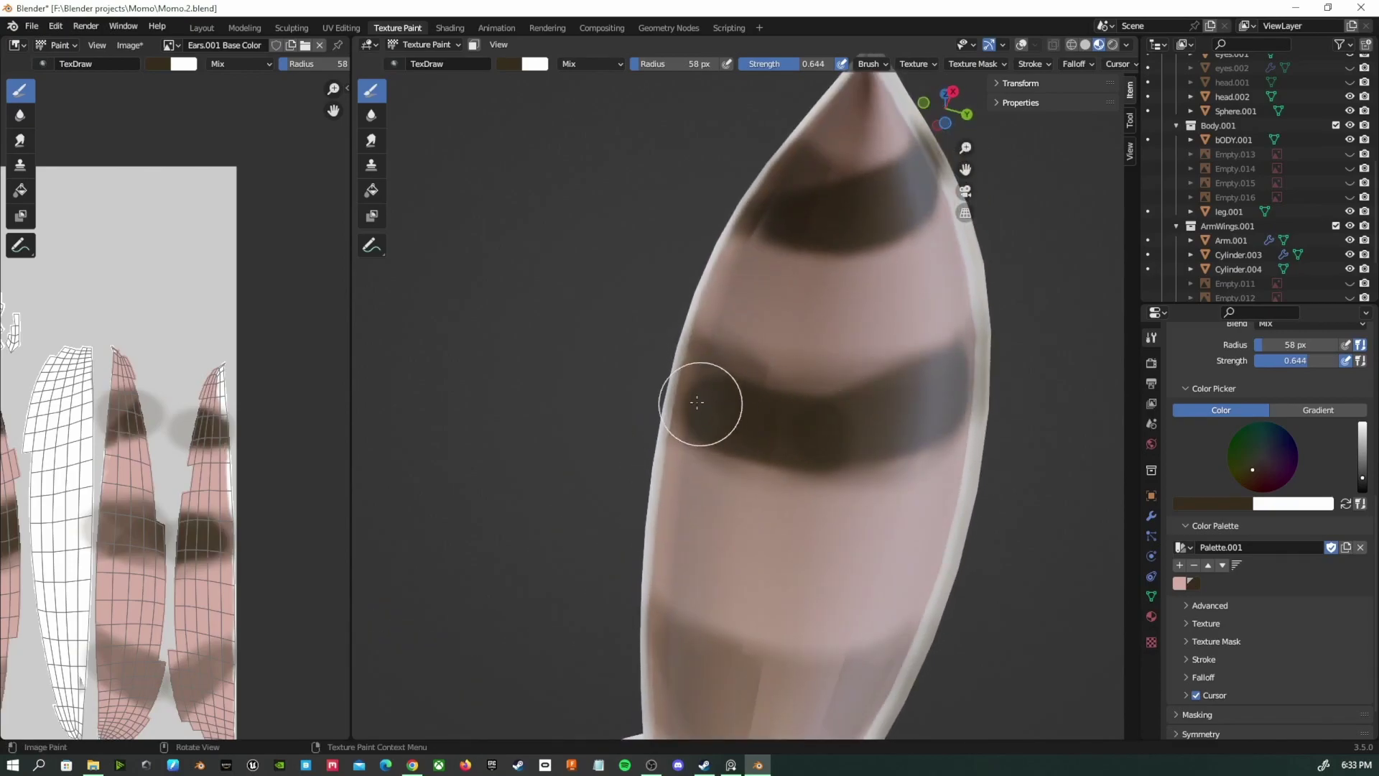
middle_drag(747, 393, 857, 476)
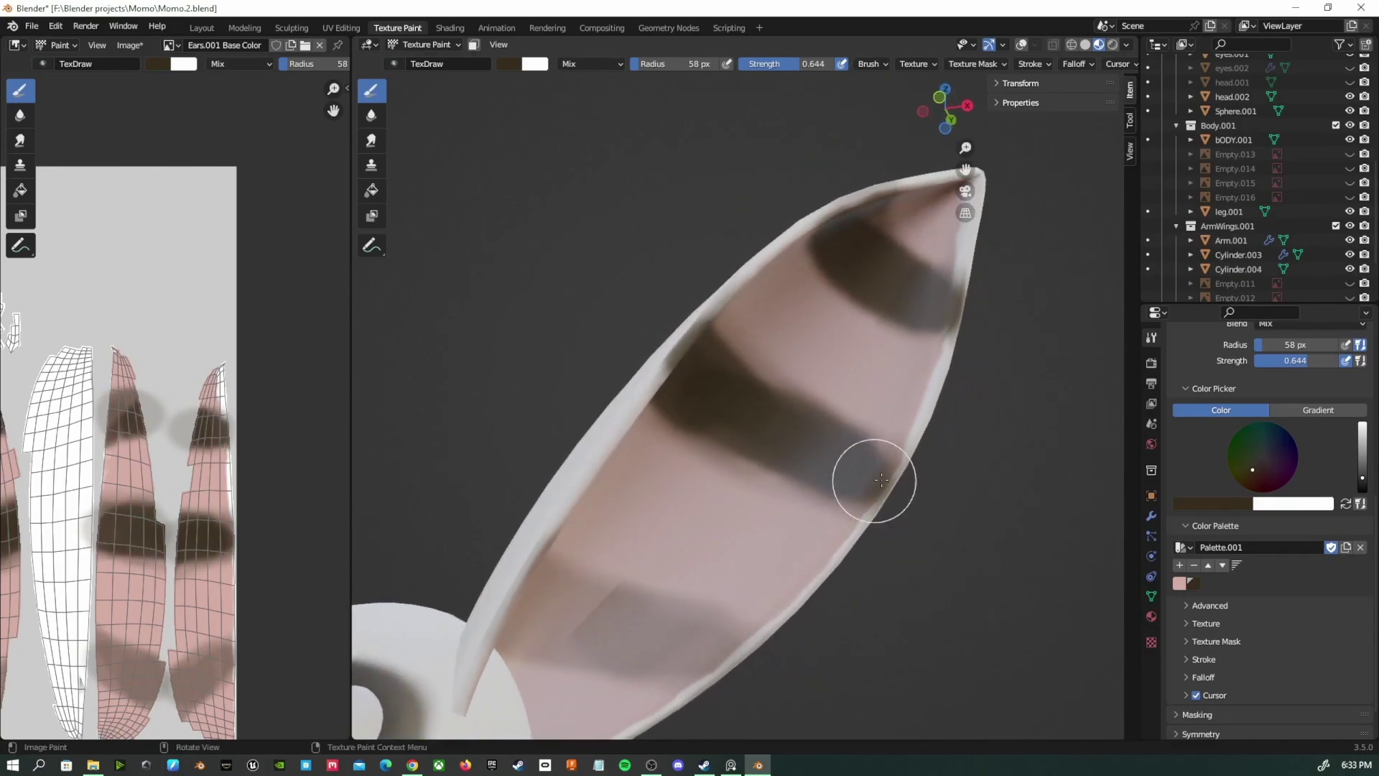
Darken the lower band across the inner ear in dark brown with the 58 px brush, and undo the last stroke
mouse_move(765, 411)
middle_down()
mouse_move(773, 610)
mouse_move(874, 597)
middle_up()
drag(874, 596, 843, 609)
middle_drag(761, 604, 830, 588)
drag(711, 579, 834, 601)
middle_drag(811, 603, 871, 640)
drag(826, 621, 790, 604)
mouse_move(812, 610)
middle_down()
mouse_move(708, 563)
mouse_move(837, 607)
mouse_move(806, 607)
mouse_move(834, 403)
middle_up()
middle_drag(761, 369, 933, 222)
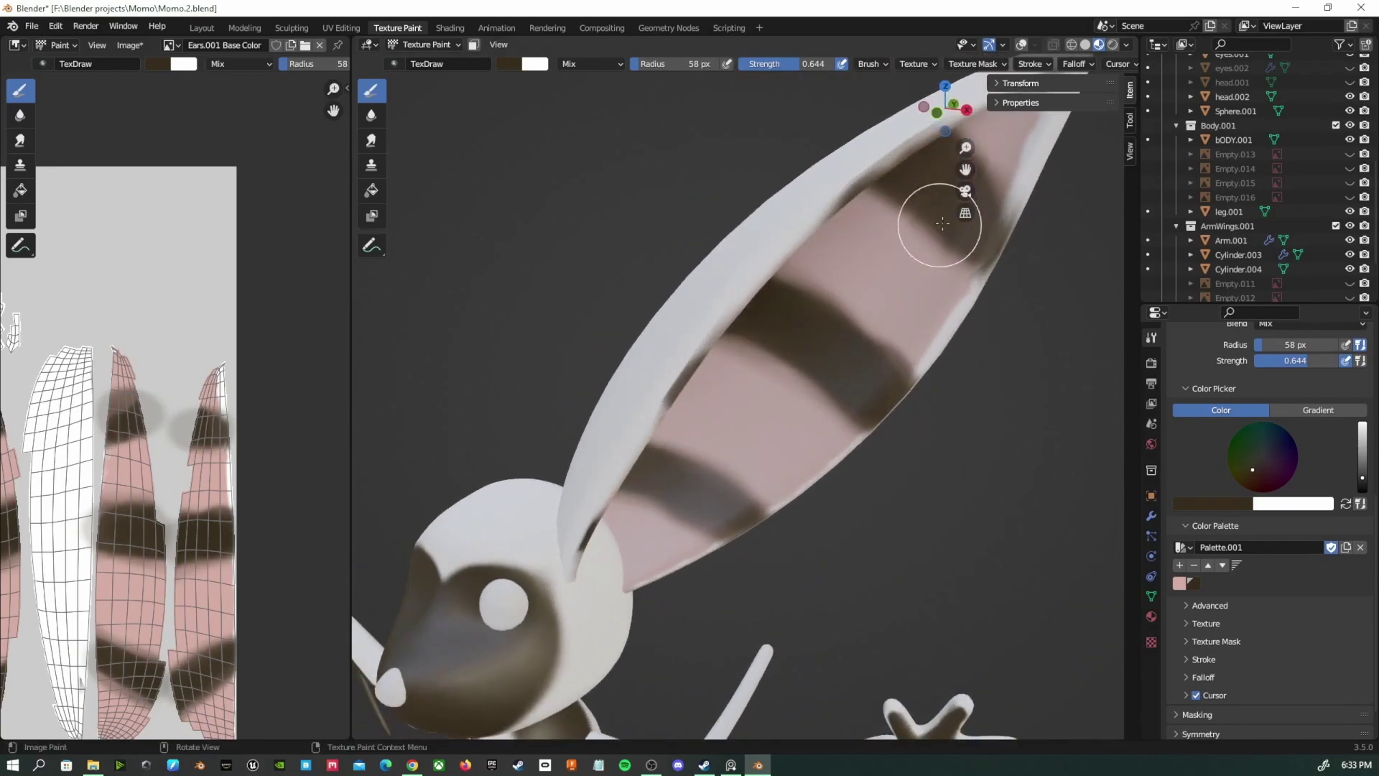
key(ctrl+z)
Paint the ear's rim white from tip to base with a 31 px brush at full strength
mouse_move(670, 343)
middle_down()
mouse_move(623, 321)
mouse_move(639, 323)
middle_up()
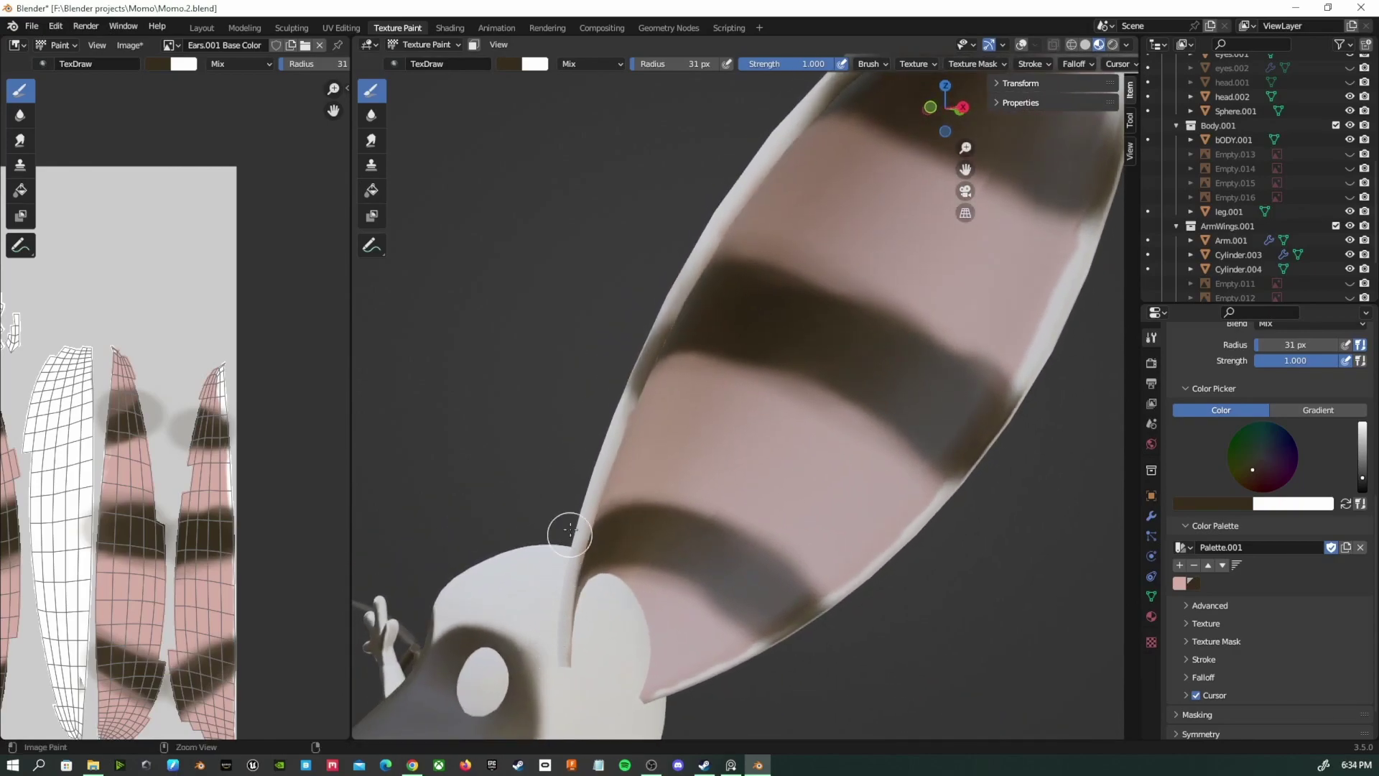
shift+middle_drag(686, 267, 621, 363)
mouse_move(779, 251)
ctrl+mouse_down()
mouse_move(892, 144)
mouse_move(800, 206)
ctrl+mouse_up()
mouse_move(801, 206)
shift+middle_down()
mouse_move(682, 347)
mouse_move(654, 277)
shift+middle_up()
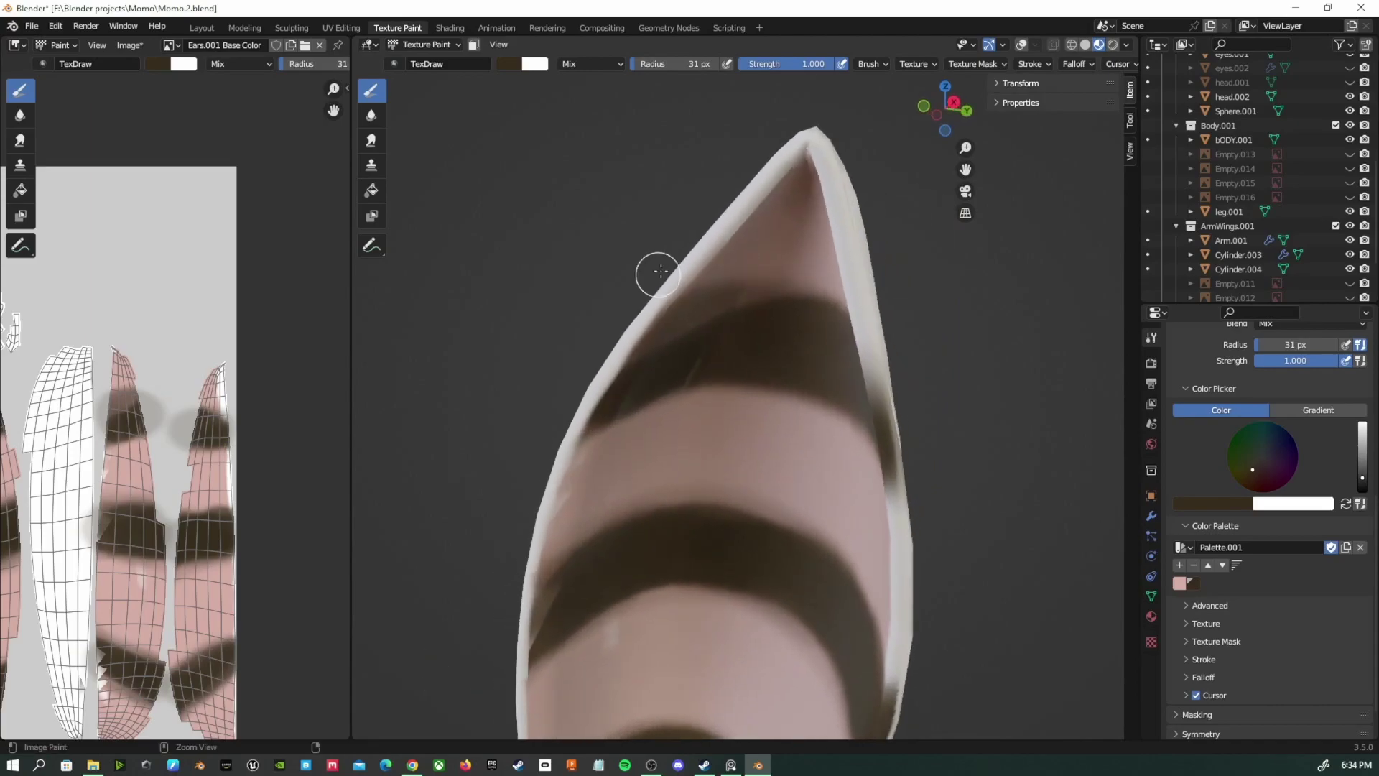
drag(887, 271, 877, 359)
shift+middle_drag(927, 589, 991, 316)
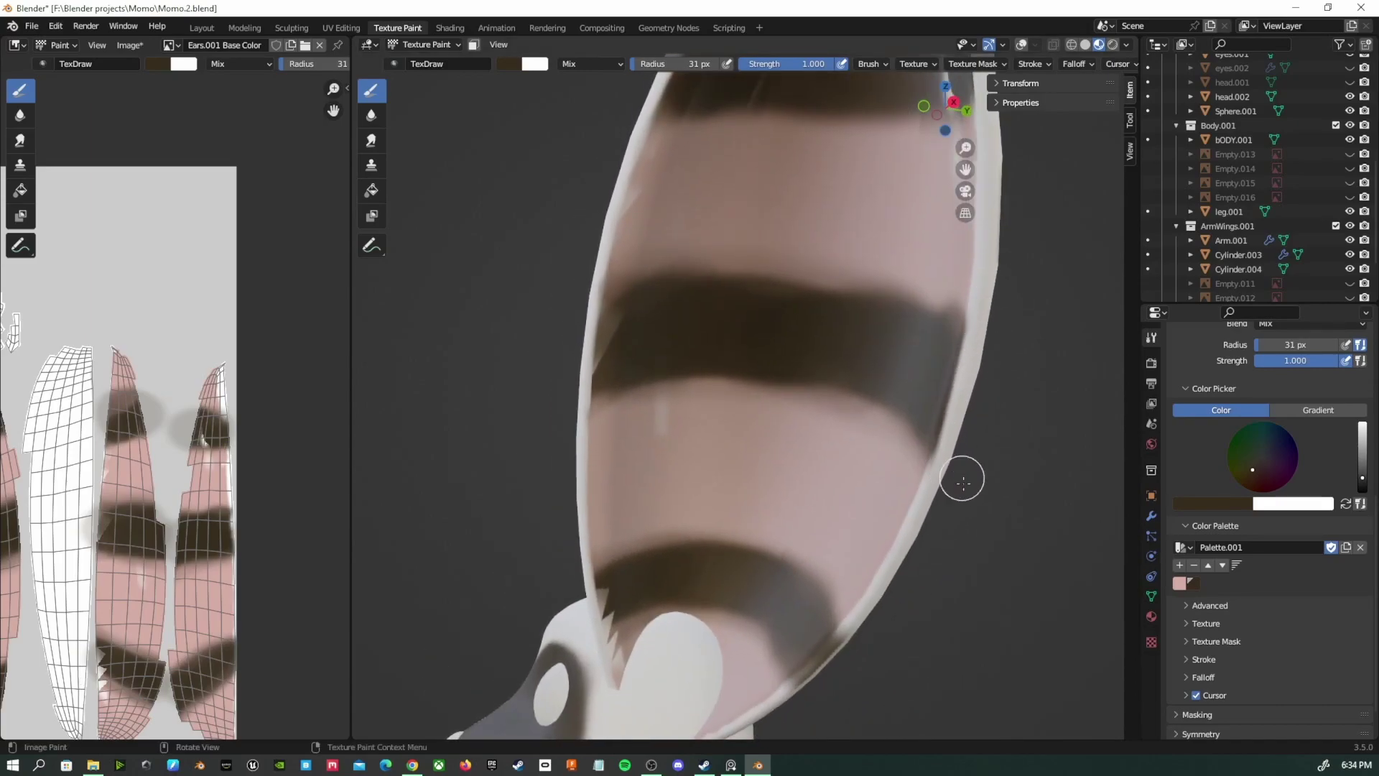
ctrl+middle_drag(958, 470, 947, 523)
drag(964, 465, 772, 652)
middle_drag(748, 669, 636, 421)
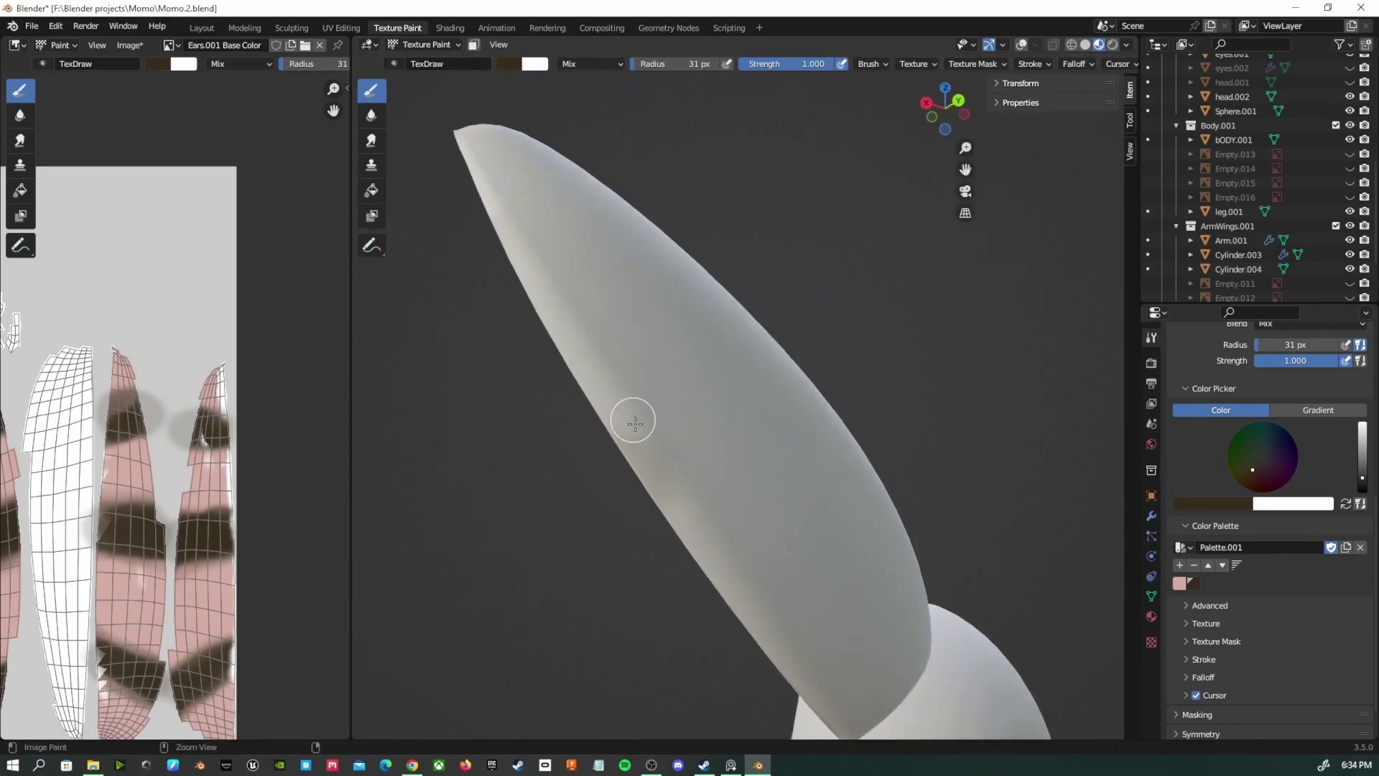
middle_drag(612, 606, 709, 563)
Touch up the pink areas along the rim and between the bands with the palette's pink and the 31 px brush
click(1179, 583)
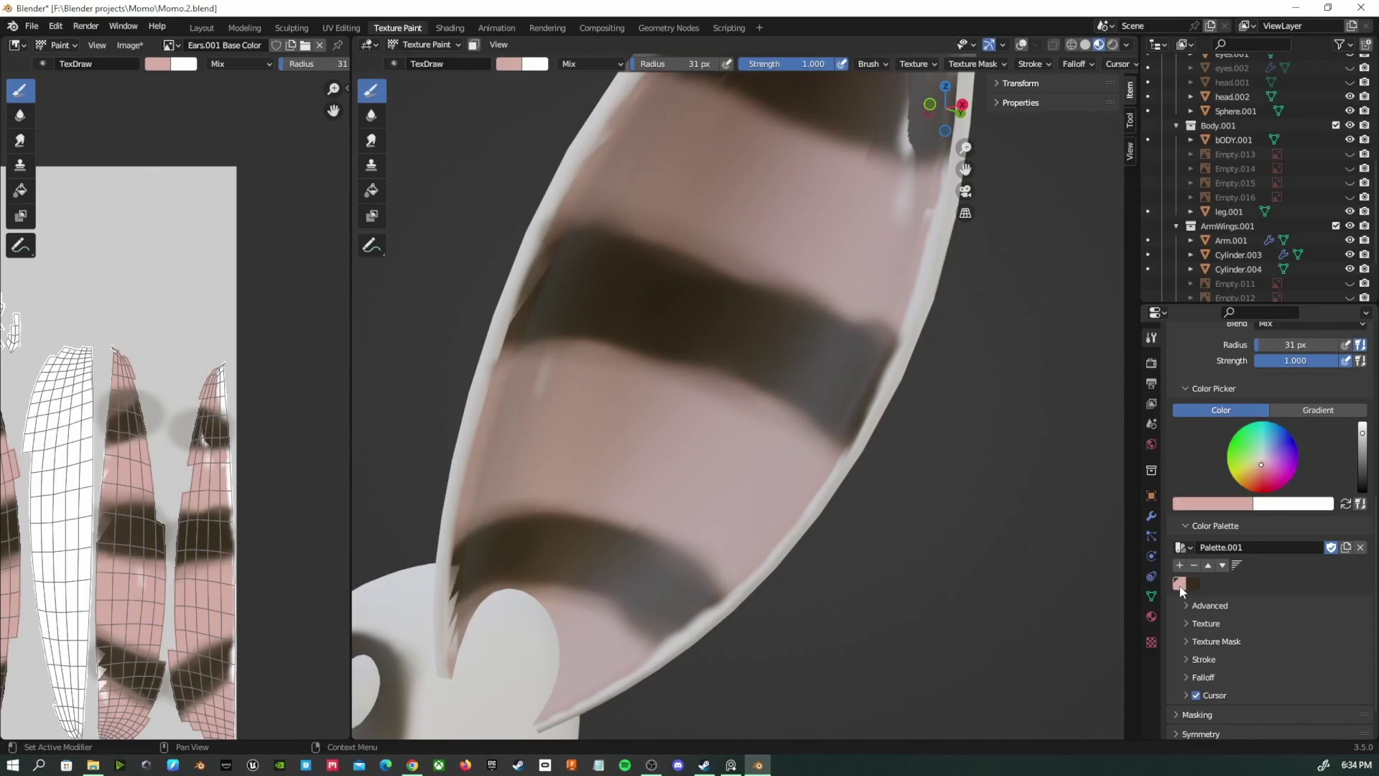
middle_drag(593, 399, 564, 452)
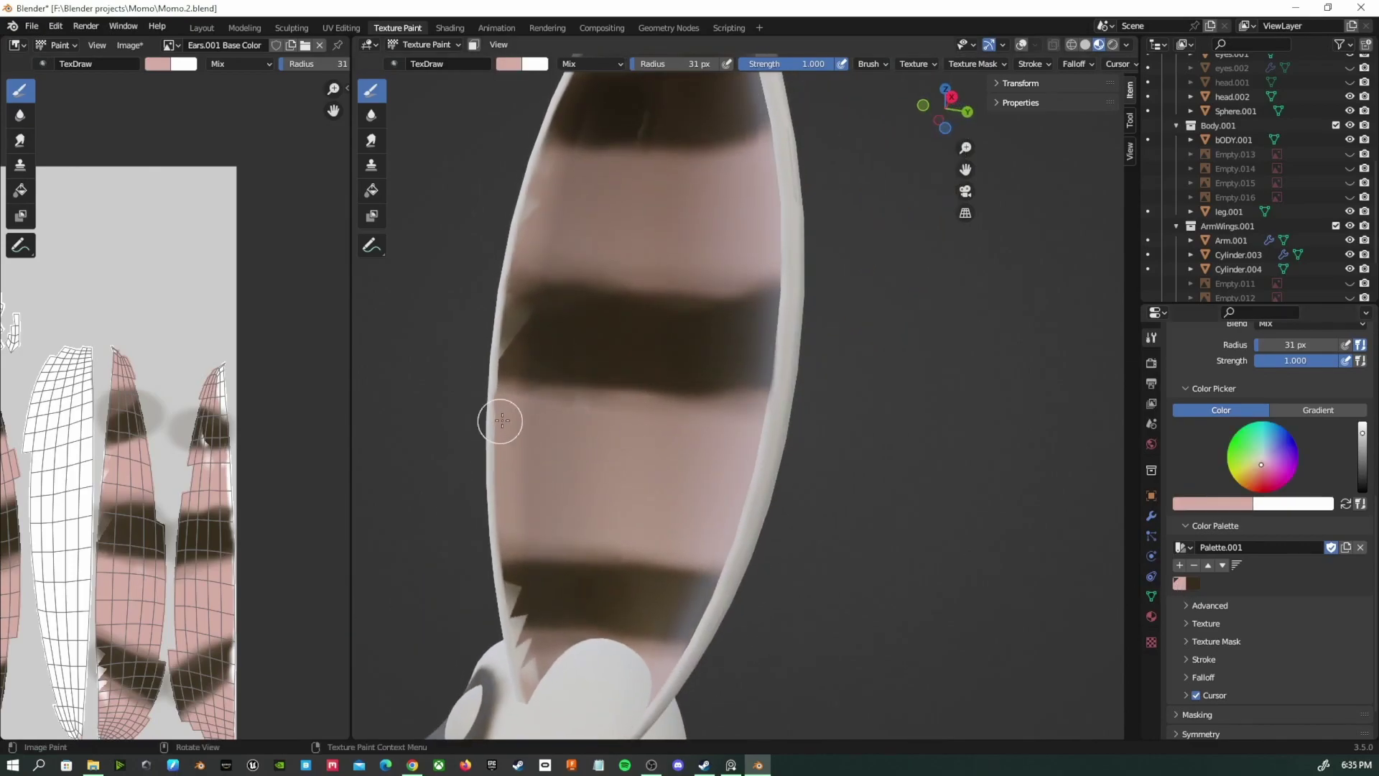
middle_drag(553, 405, 662, 399)
middle_drag(592, 501, 653, 517)
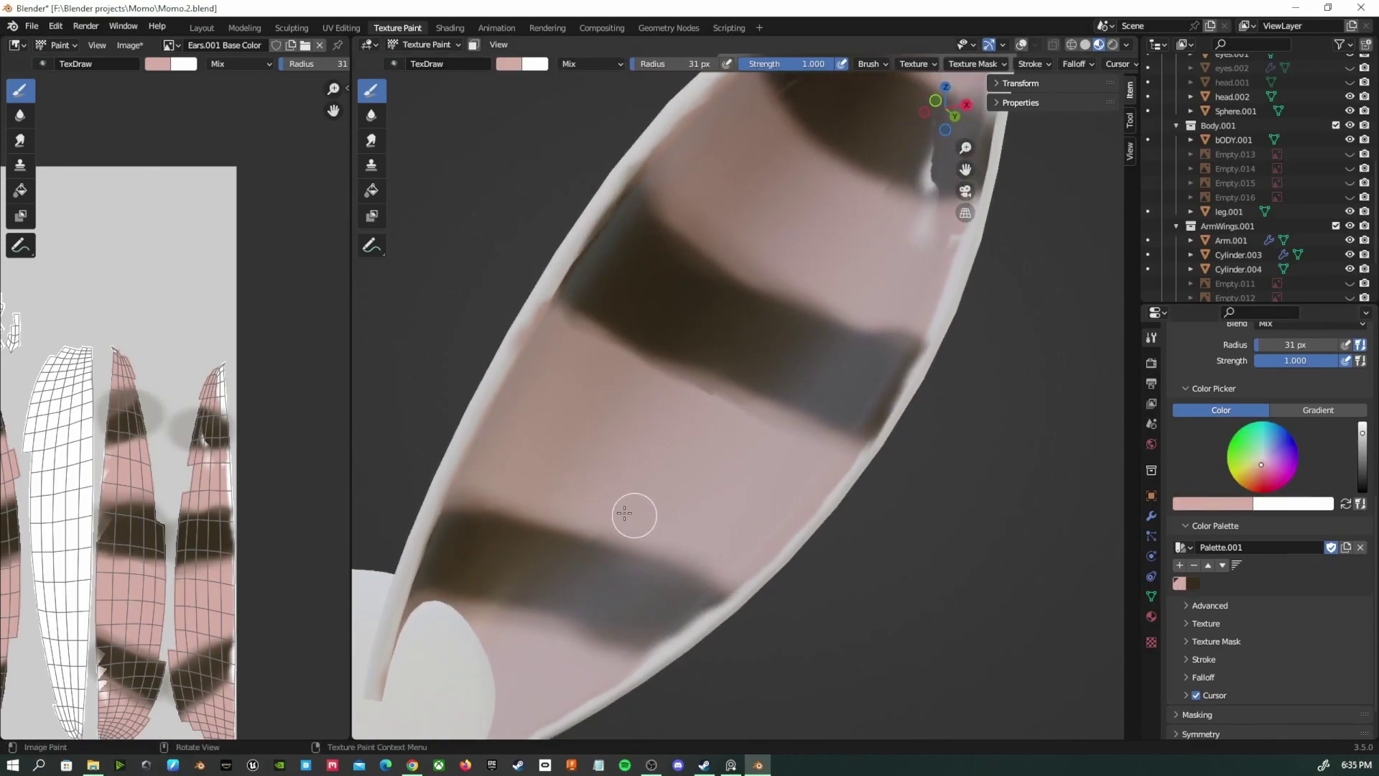
middle_drag(862, 244, 721, 247)
middle_drag(603, 465, 600, 510)
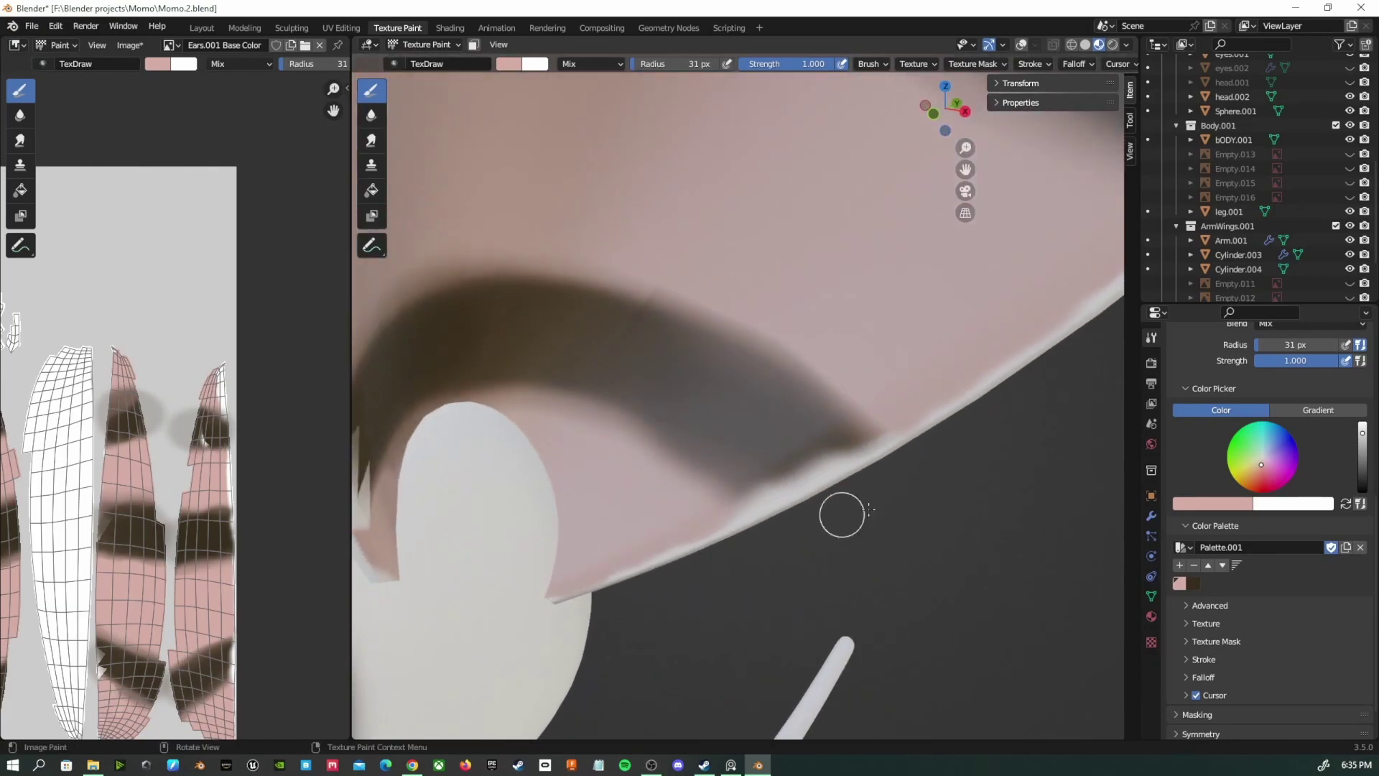
Switch back to dark brown at 0.607 strength and touch up the white streaks in the band near the ear tip
key(s)
key(ctrl+z)
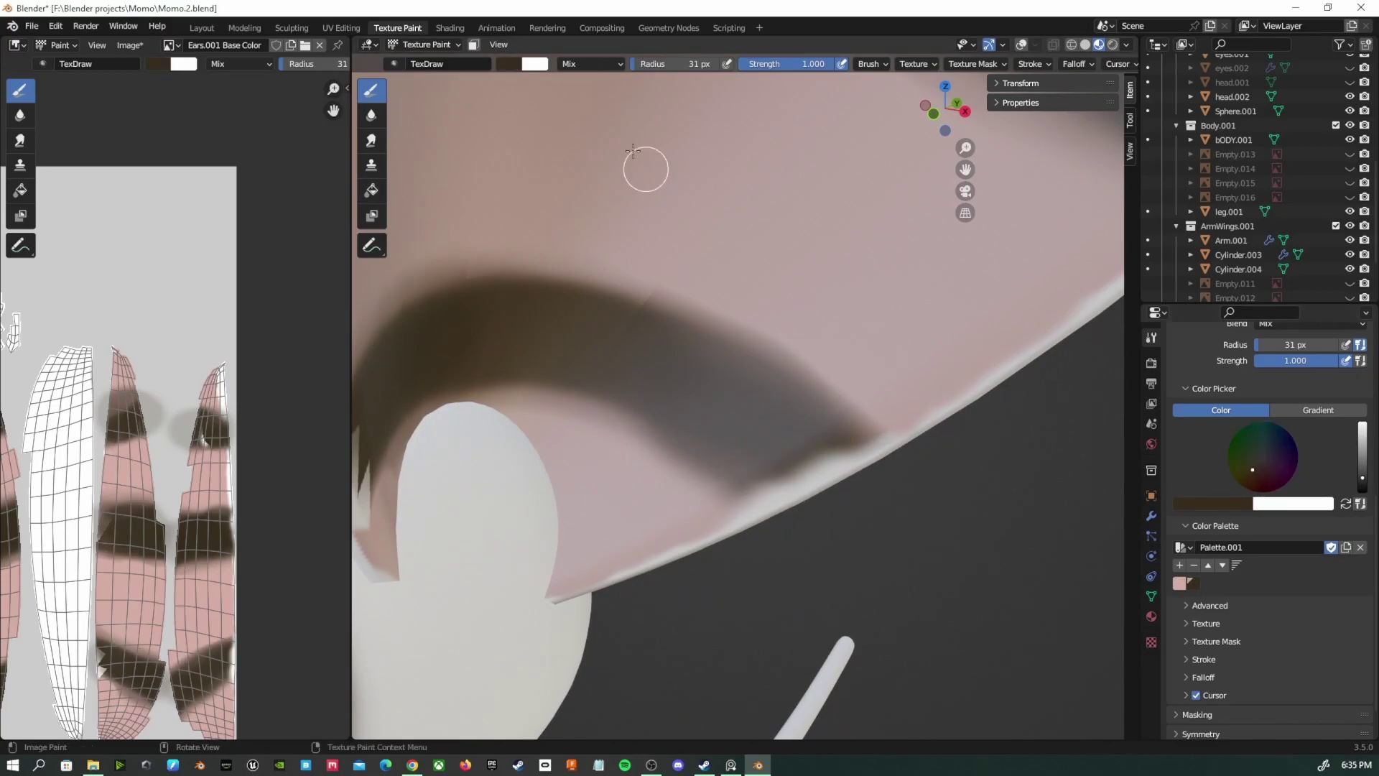
drag(780, 70, 782, 70)
mouse_move(805, 470)
mouse_down()
mouse_move(773, 484)
mouse_move(858, 442)
mouse_up()
key(ctrl+z)
middle_drag(812, 458, 567, 418)
middle_drag(782, 388, 783, 442)
ctrl+middle_drag(783, 442, 871, 546)
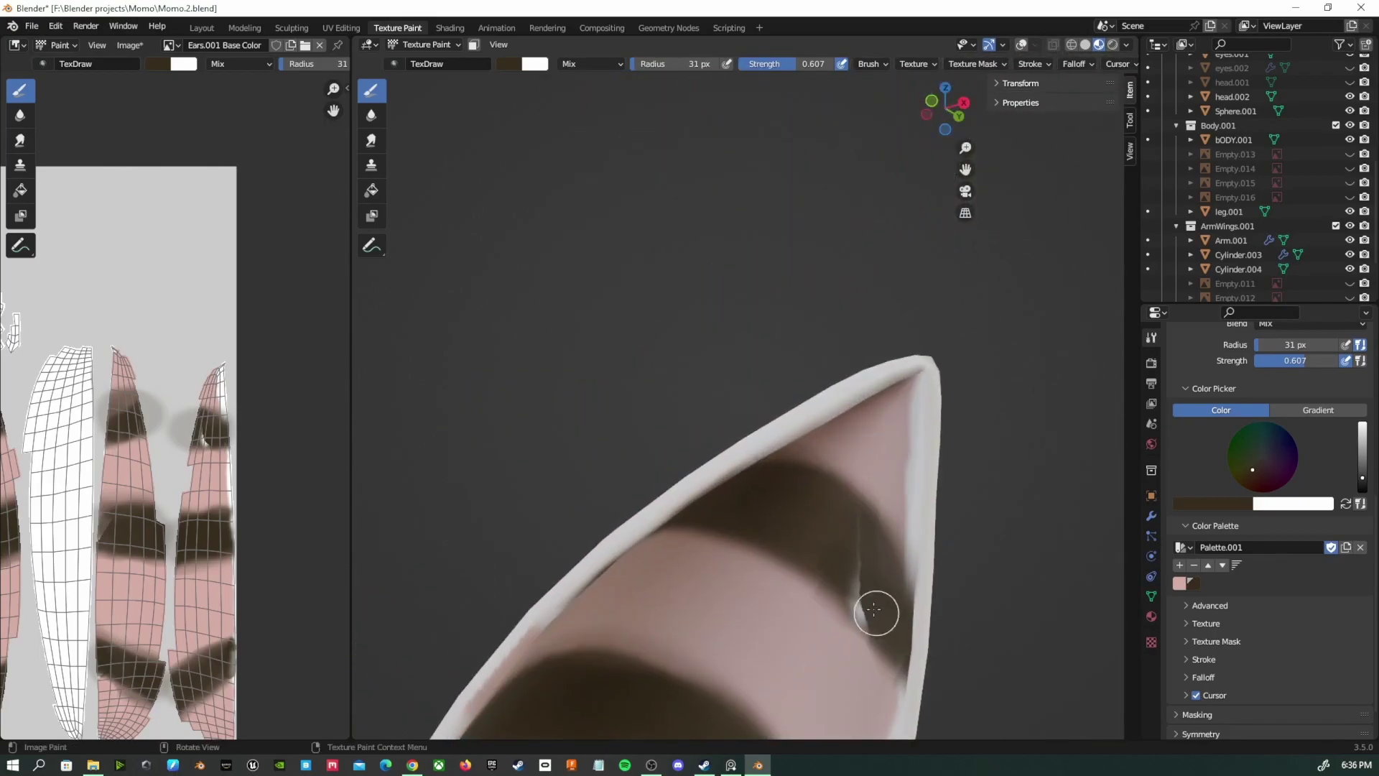
Mix a lighter, muted reddish brown, test it on the band near the ear tip, and add it to the palette
drag(1363, 478, 1364, 466)
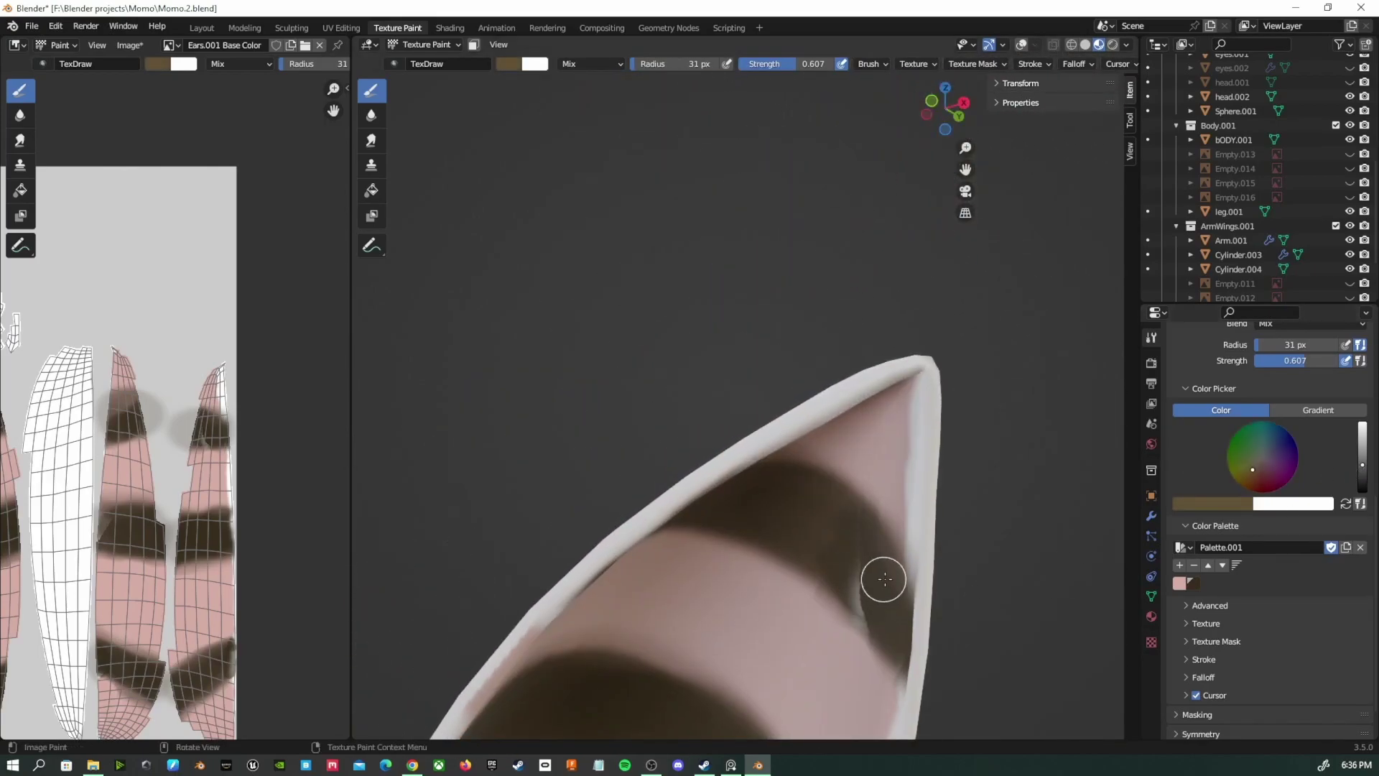
mouse_move(821, 542)
mouse_down()
mouse_move(838, 570)
mouse_move(858, 551)
mouse_up()
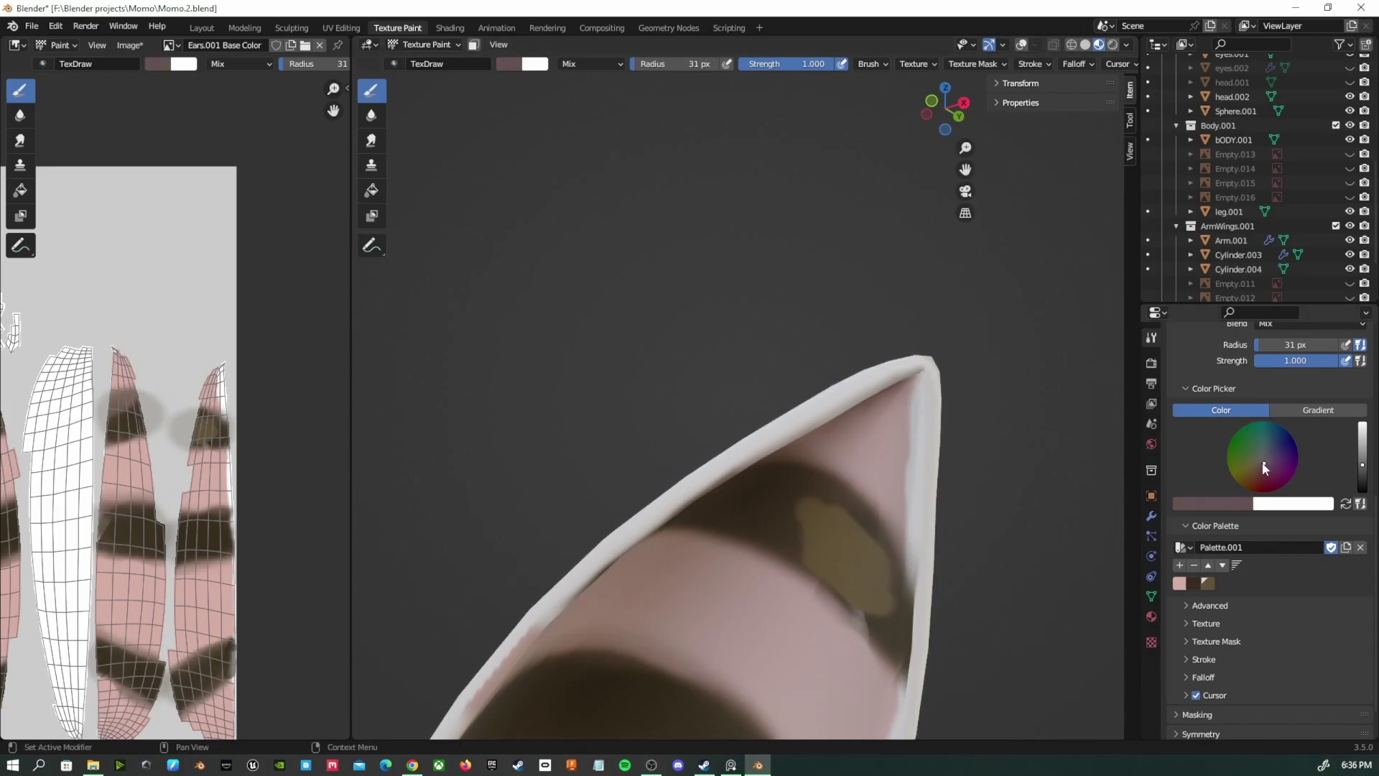
middle_drag(778, 524, 731, 462)
drag(731, 462, 639, 495)
click(1180, 566)
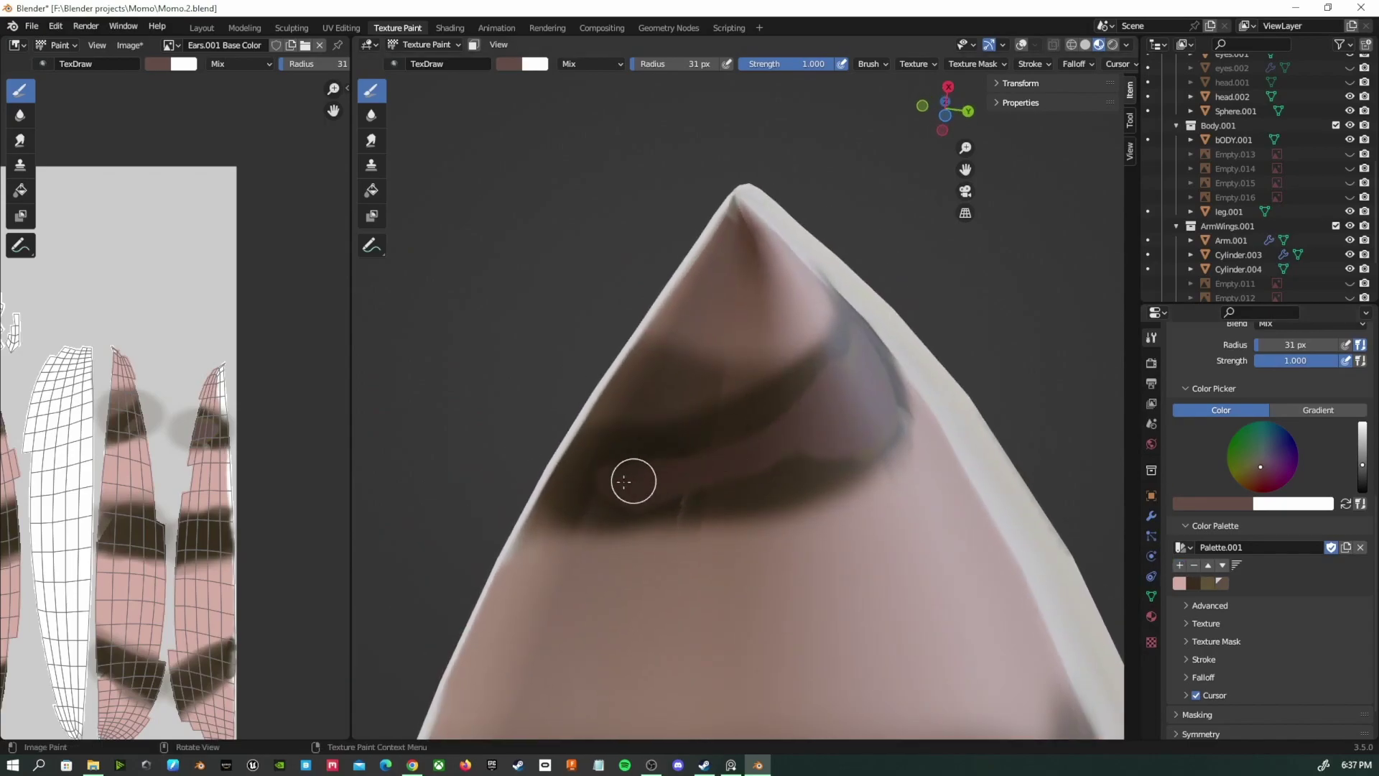
Repaint the band near the ear tip in the muted reddish brown with a 49 px brush at full strength
mouse_move(803, 467)
middle_down()
mouse_move(776, 508)
mouse_move(751, 471)
mouse_move(690, 507)
mouse_move(649, 579)
mouse_move(768, 467)
middle_up()
key(f)
click(783, 449)
middle_drag(815, 530, 740, 416)
mouse_move(841, 403)
middle_down()
mouse_move(797, 563)
mouse_move(591, 609)
mouse_move(616, 631)
mouse_move(594, 456)
mouse_move(569, 446)
middle_up()
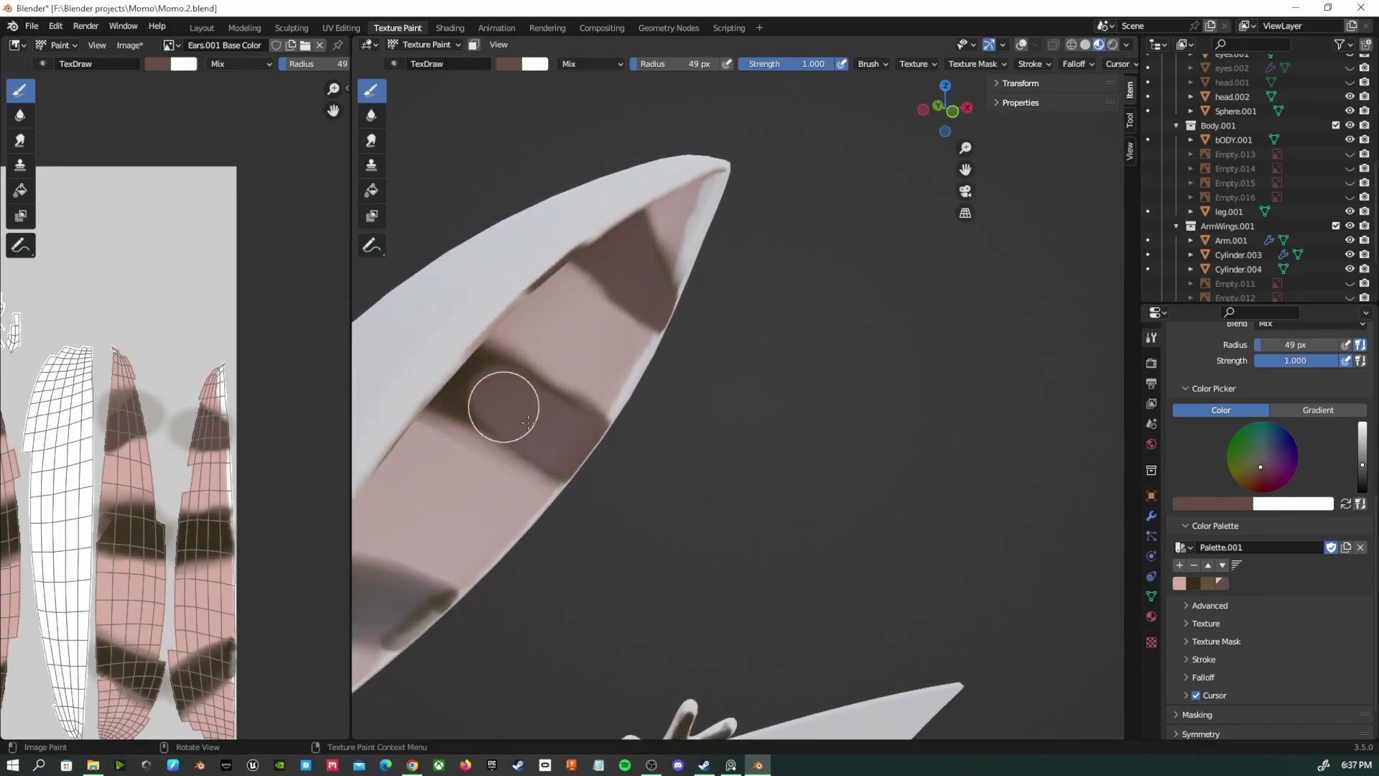
Repaint the middle band of the inner ear in the muted reddish brown with the 49 px brush
drag(531, 403, 582, 459)
scroll(582, 459, down, 4)
mouse_move(582, 459)
middle_down()
mouse_move(359, 419)
mouse_move(624, 416)
mouse_move(709, 332)
middle_up()
scroll(708, 332, up, 2)
drag(716, 345, 711, 348)
middle_drag(711, 348, 680, 465)
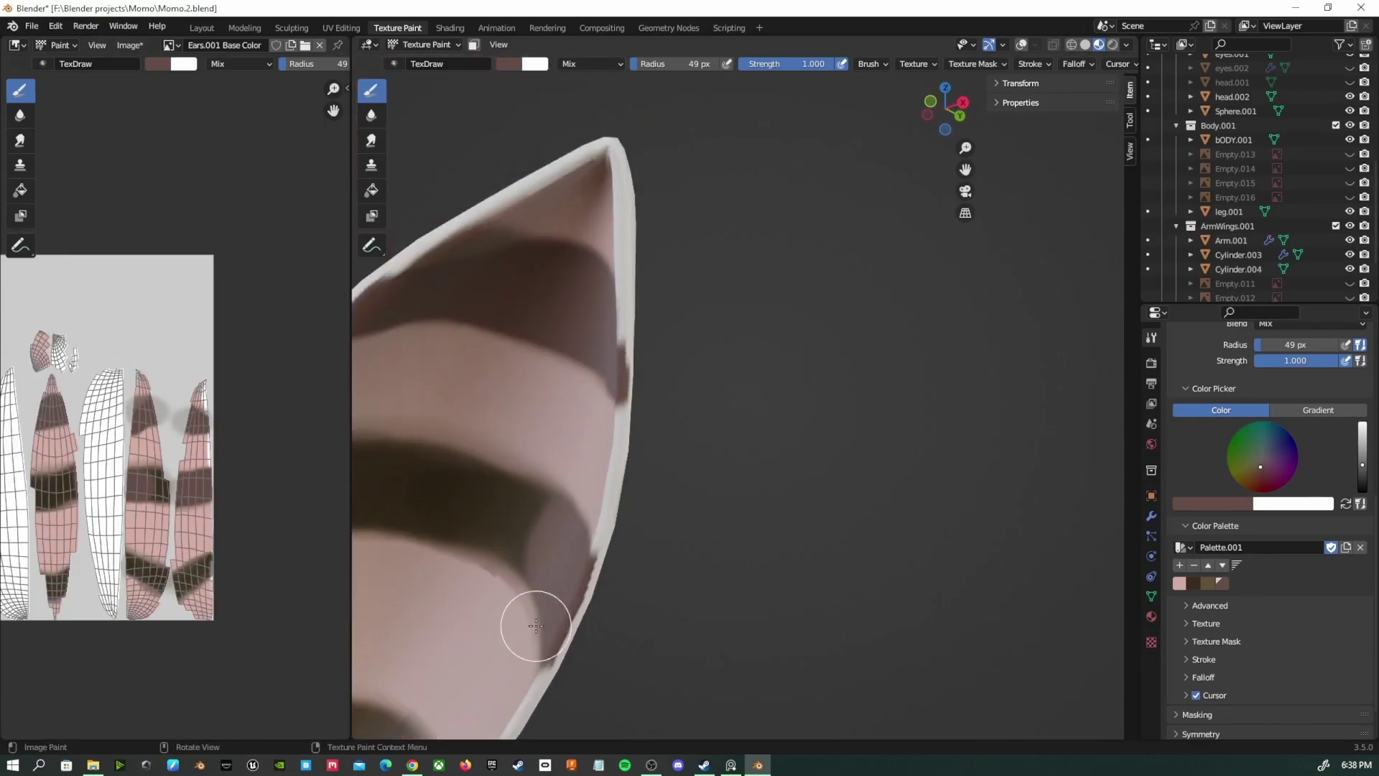
mouse_move(535, 622)
shift+middle_down()
mouse_move(852, 608)
mouse_move(718, 523)
mouse_move(788, 486)
shift+middle_up()
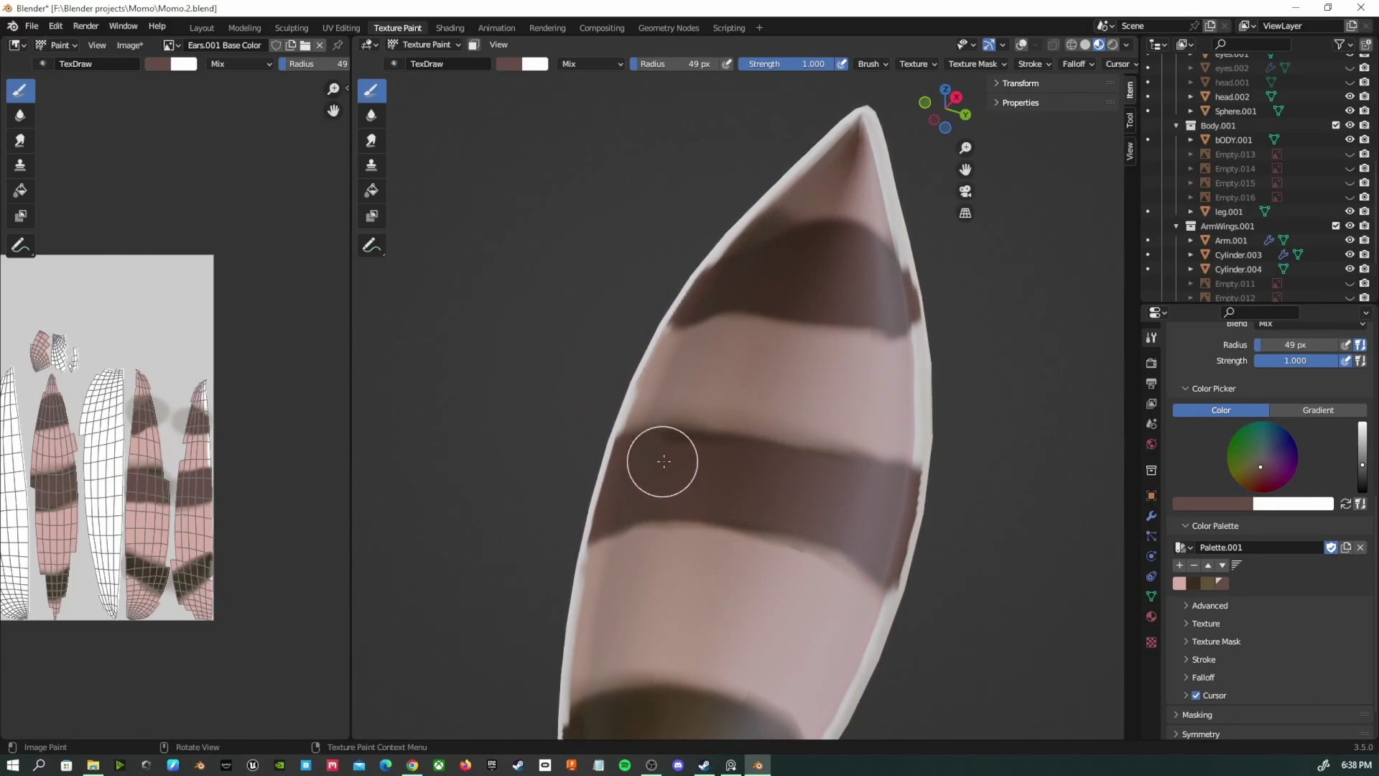
drag(677, 503, 848, 541)
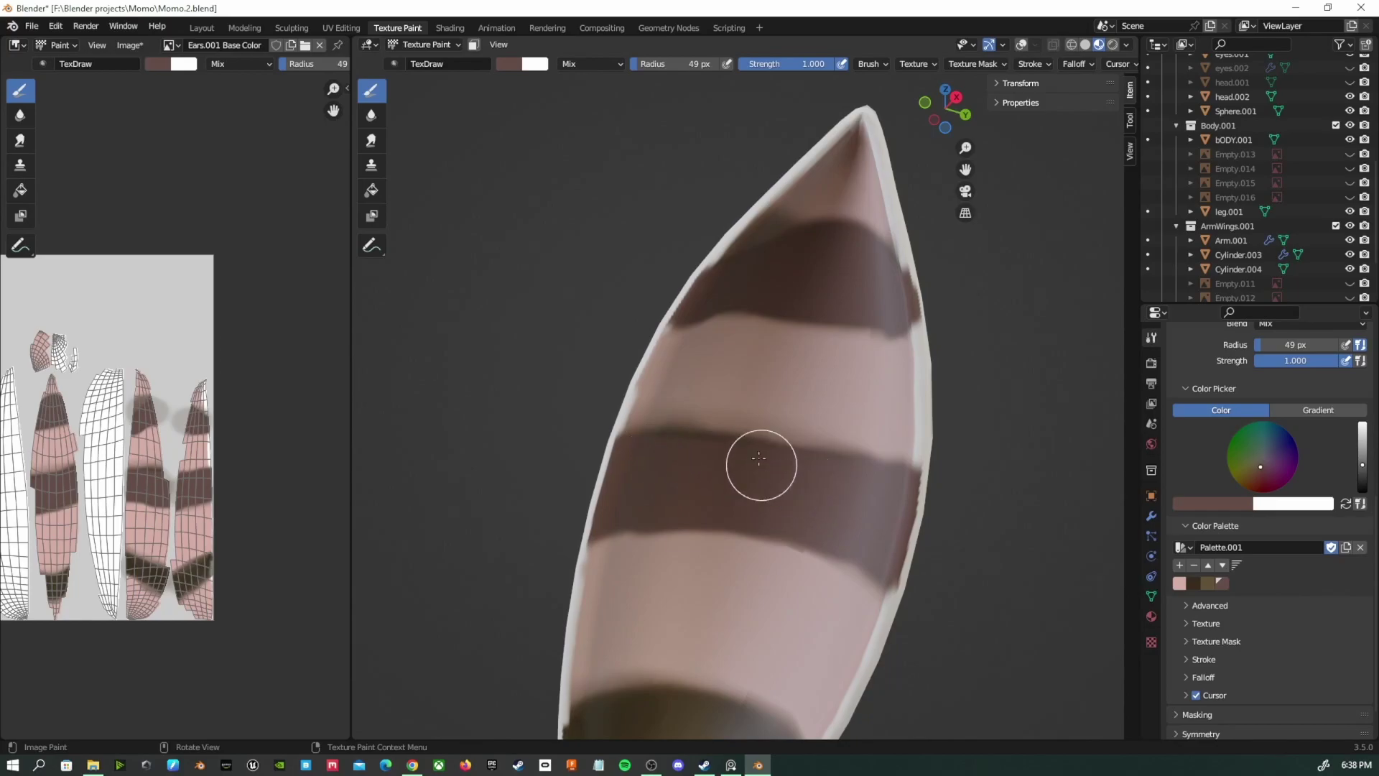
Repaint the lower band at the base of the inner ear in the muted reddish brown
mouse_move(765, 499)
middle_down()
mouse_move(751, 557)
mouse_move(776, 462)
middle_up()
mouse_move(775, 462)
mouse_down()
mouse_move(737, 454)
mouse_move(837, 468)
mouse_move(779, 440)
mouse_move(857, 484)
mouse_up()
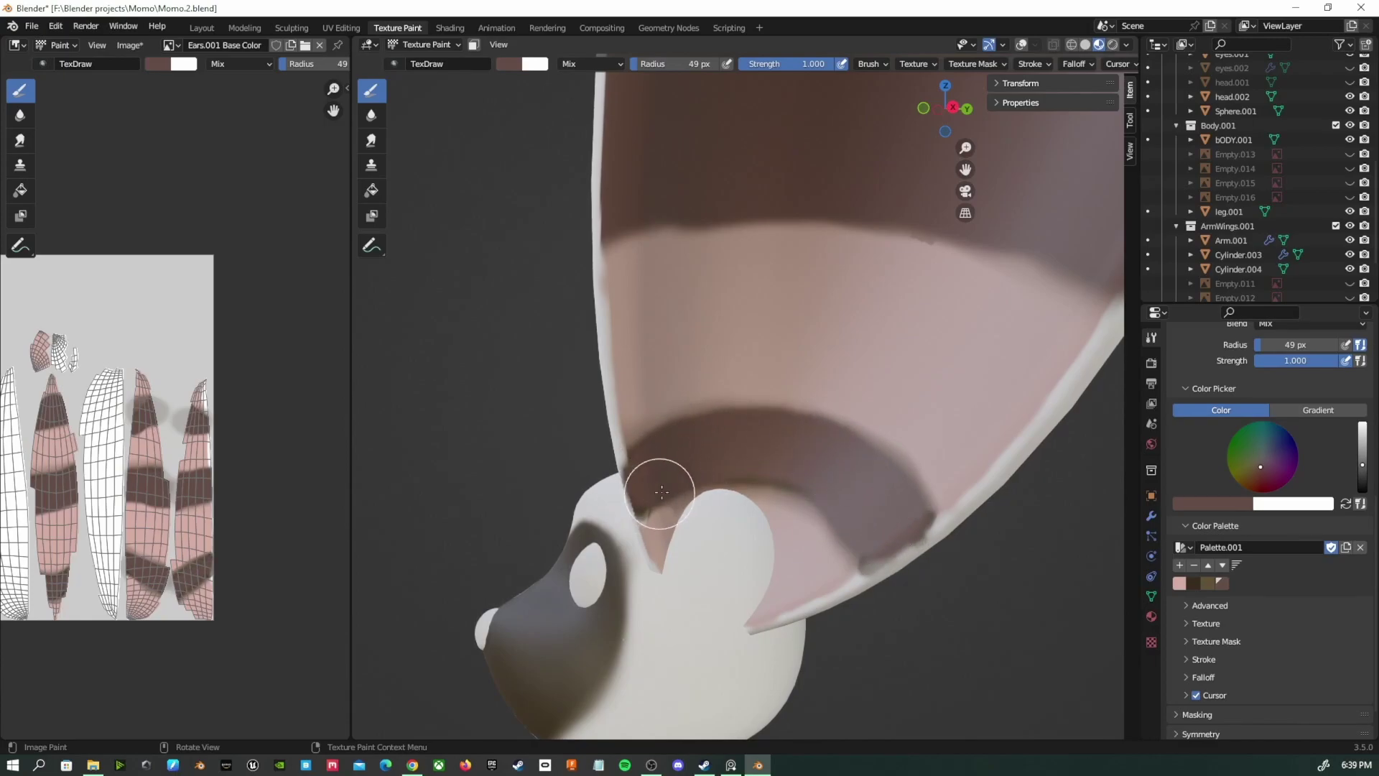
drag(716, 478, 816, 508)
scroll(816, 508, down, 2)
Clean up the pink areas between the bands and at the ear tip with the palette's pink and the 49 px brush
click(1179, 582)
mouse_move(815, 508)
middle_down()
mouse_move(800, 527)
mouse_move(768, 520)
middle_up()
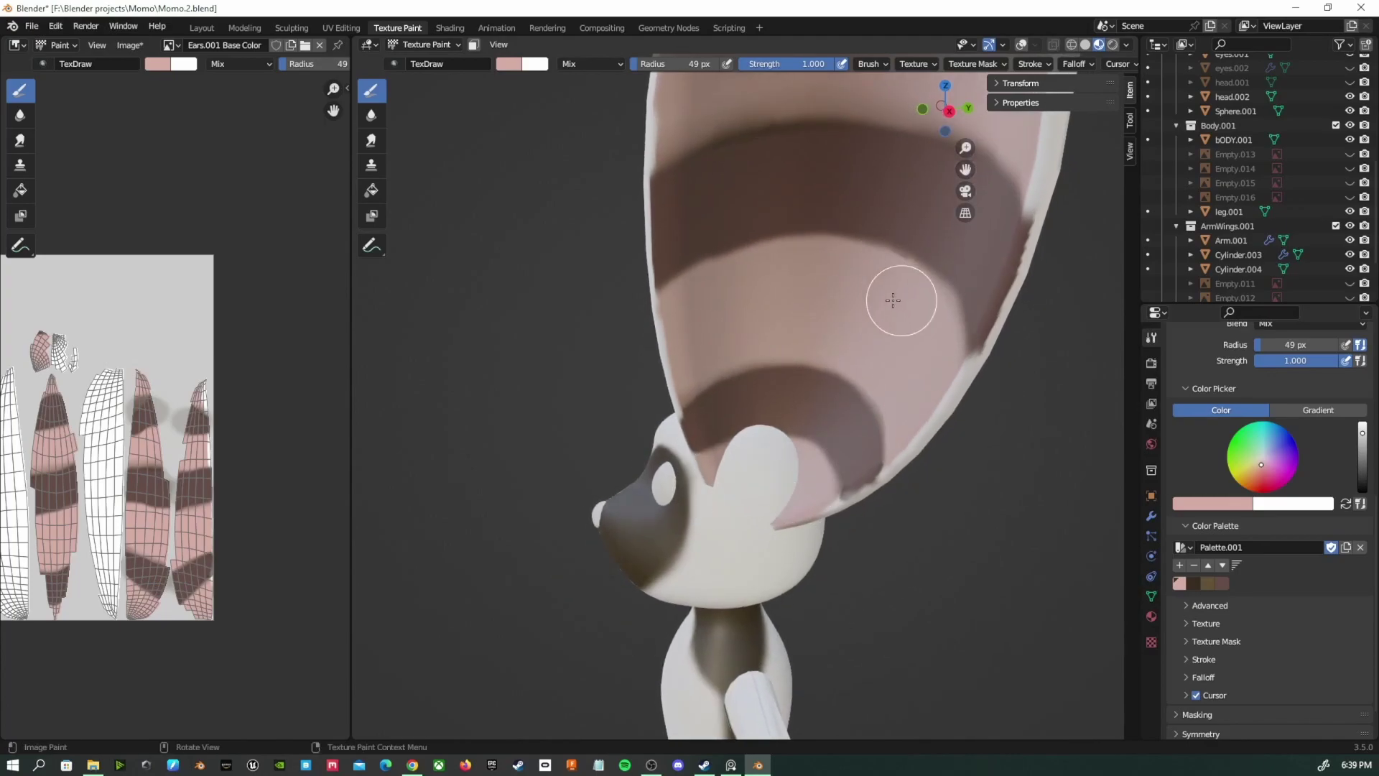
mouse_move(894, 398)
middle_down()
mouse_move(769, 308)
mouse_move(870, 378)
mouse_move(772, 330)
middle_up()
mouse_move(908, 155)
middle_down()
mouse_move(825, 222)
mouse_move(757, 310)
mouse_move(770, 236)
middle_up()
mouse_move(651, 173)
middle_down()
mouse_move(529, 185)
mouse_move(675, 179)
mouse_move(777, 230)
middle_up()
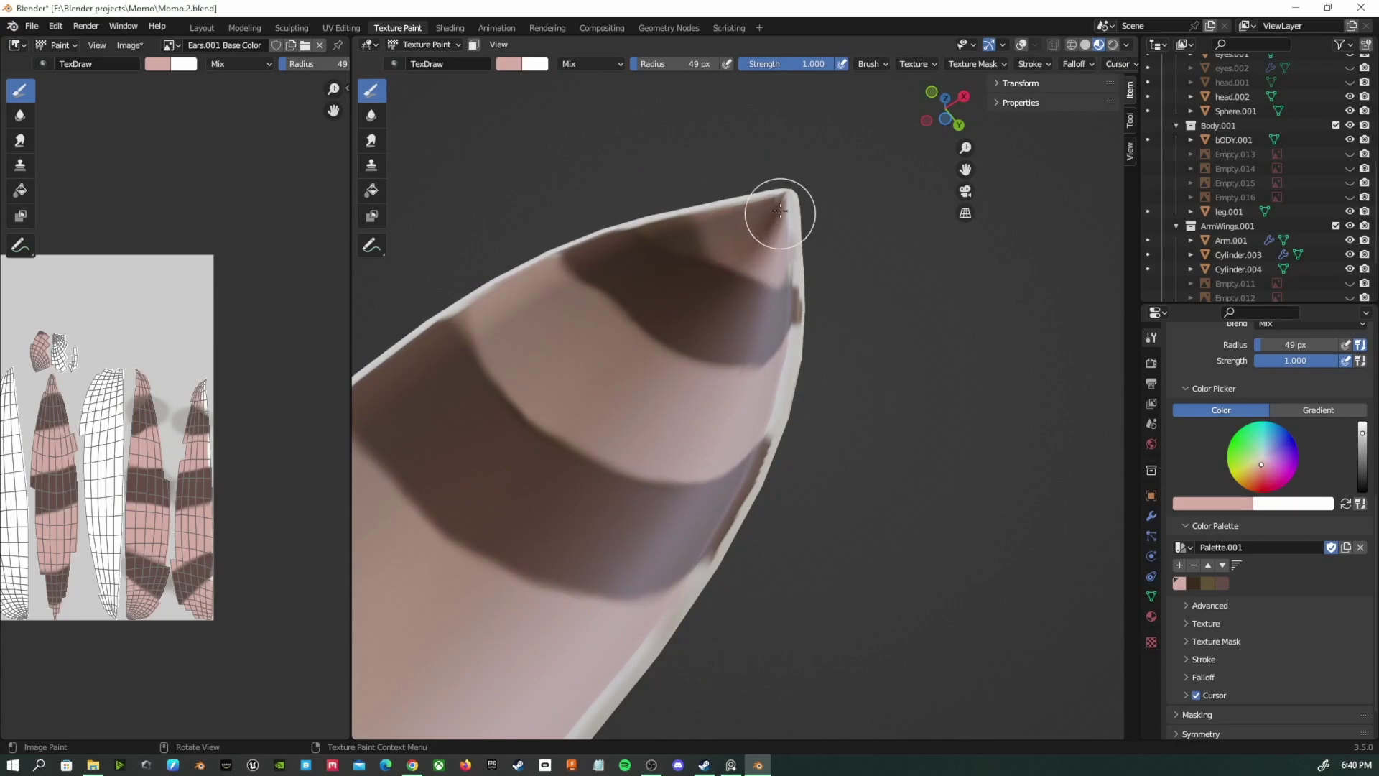
middle_drag(661, 370, 744, 368)
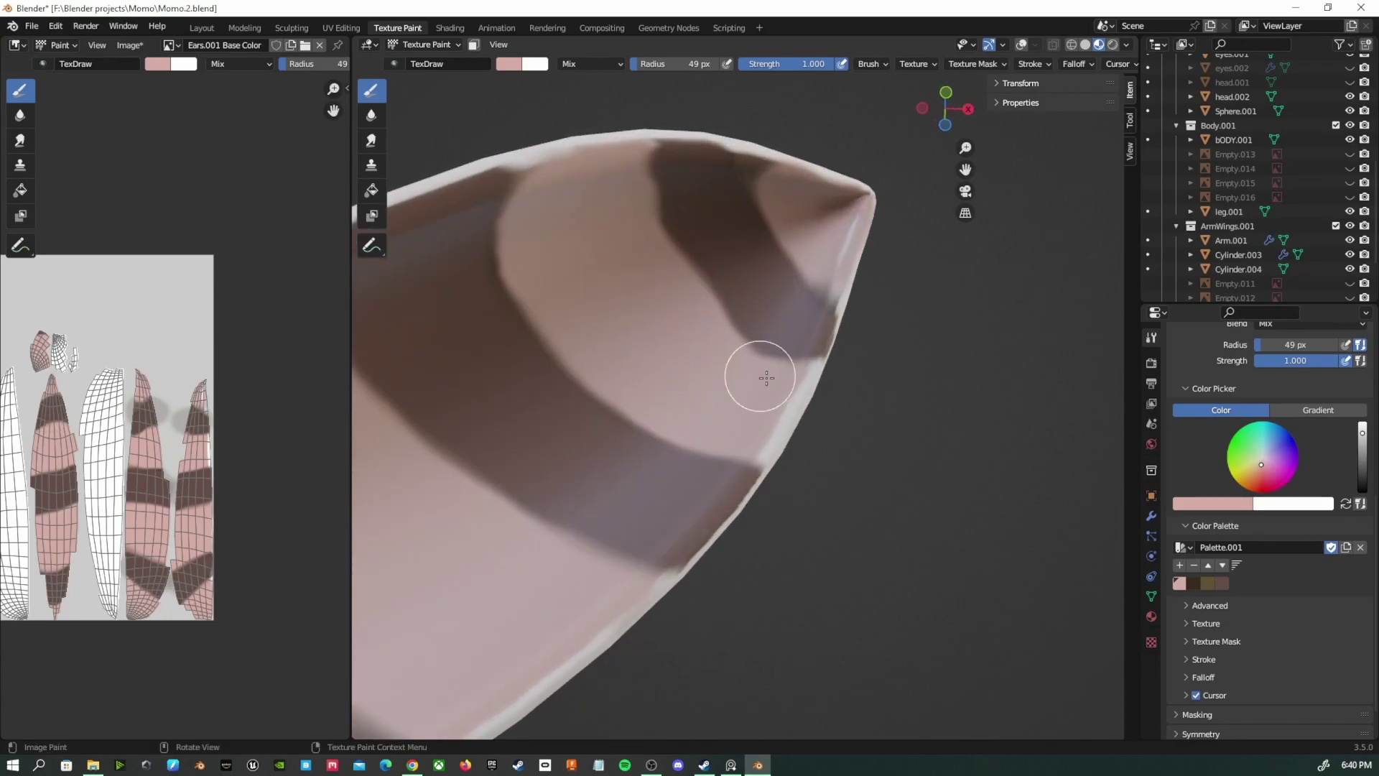
middle_drag(769, 293, 825, 309)
scroll(970, 438, down, 3)
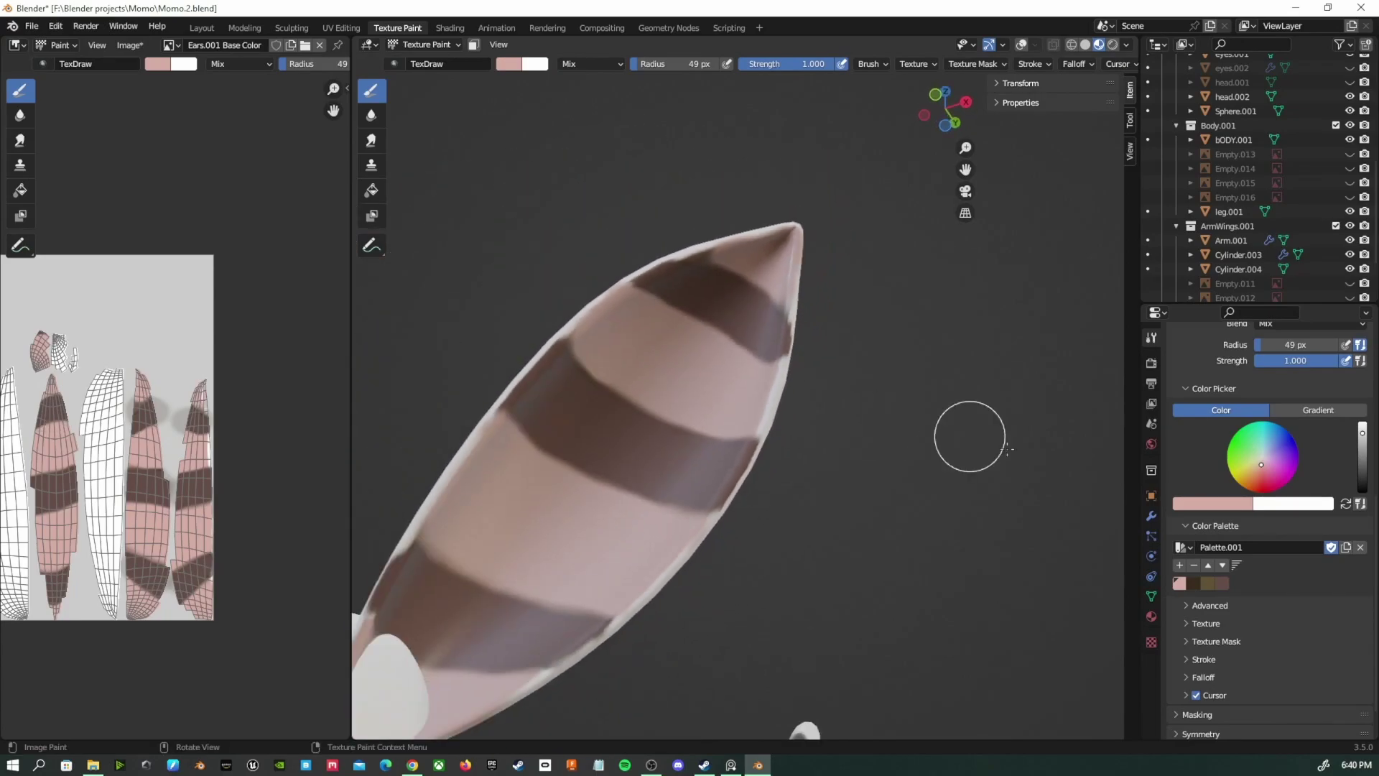
Repaint the front rim of the ear white near the head with a 25 px brush at full strength
scroll(567, 564, down, 1)
mouse_move(552, 546)
shift+middle_down()
mouse_move(811, 503)
mouse_move(760, 636)
shift+middle_up()
scroll(798, 502, up, 1)
key(f)
click(780, 503)
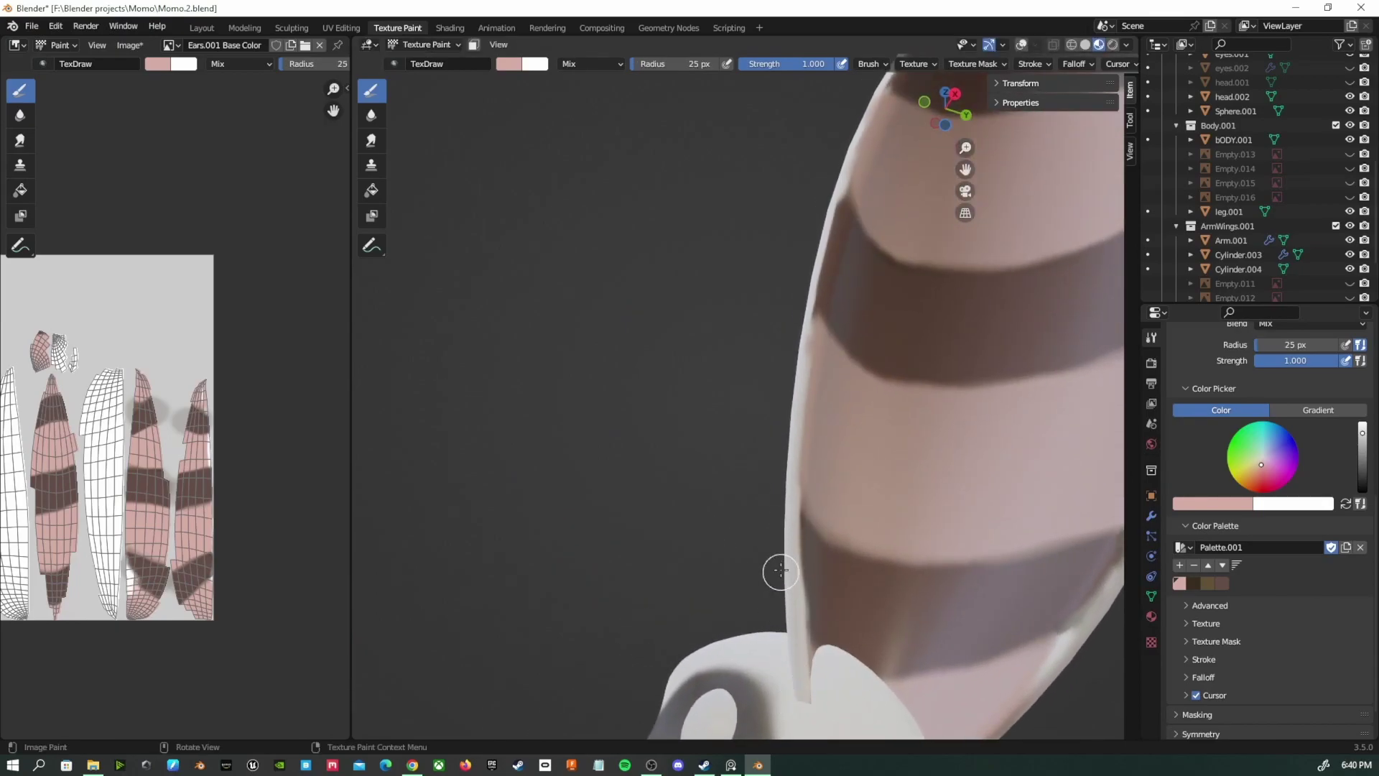
middle_drag(781, 579, 754, 517)
middle_drag(739, 391, 799, 298)
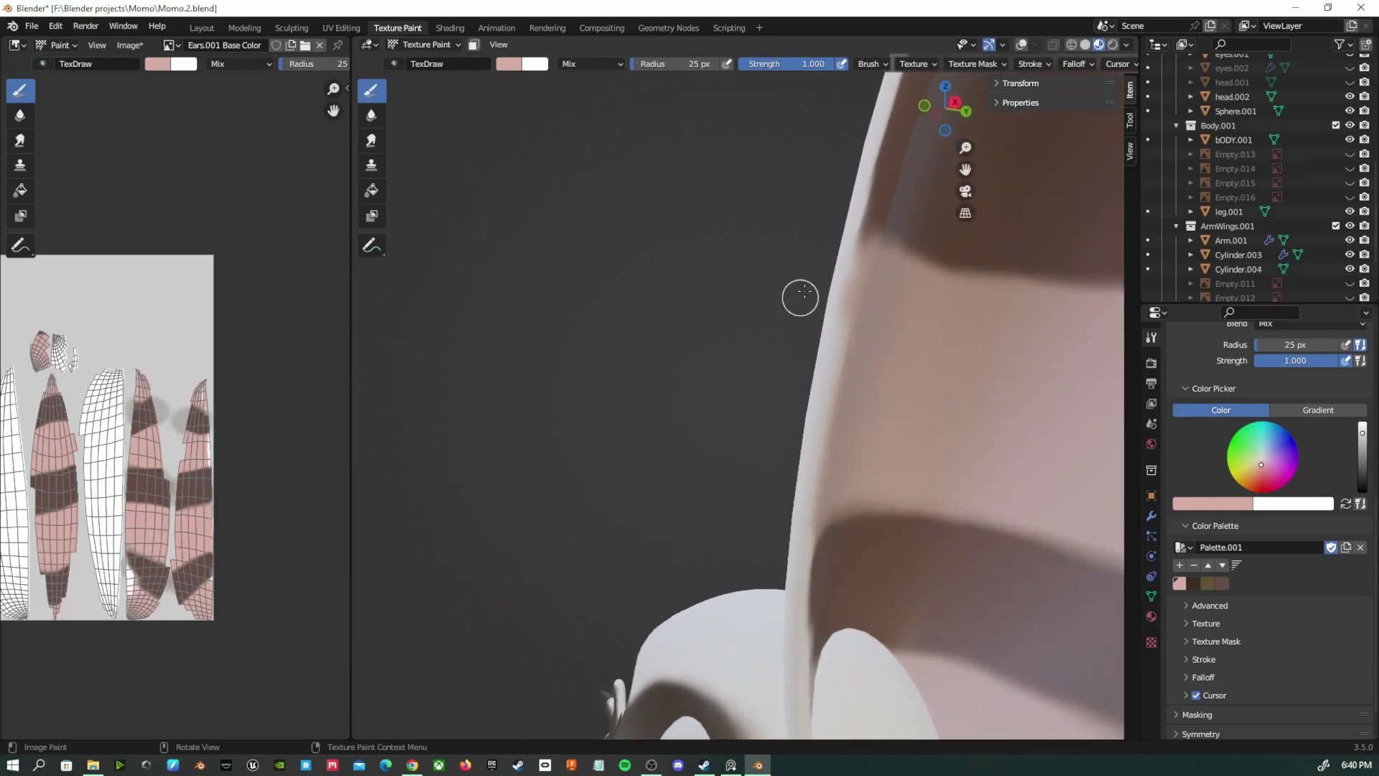
scroll(847, 308, down, 3)
scroll(788, 287, up, 2)
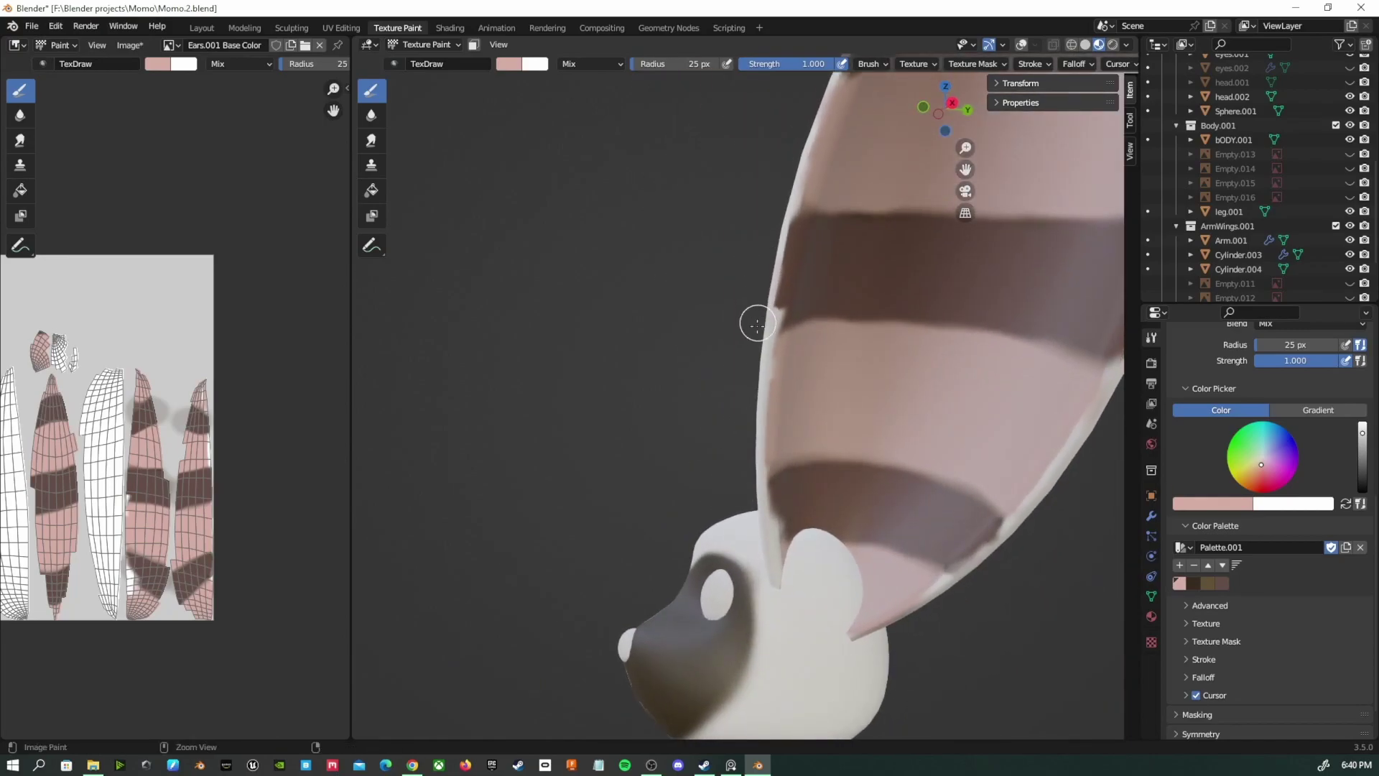
Continue the white rim around the ear tip and down the back edge to the base with the 25 px brush
middle_drag(750, 331, 788, 250)
shift+middle_drag(838, 124, 703, 263)
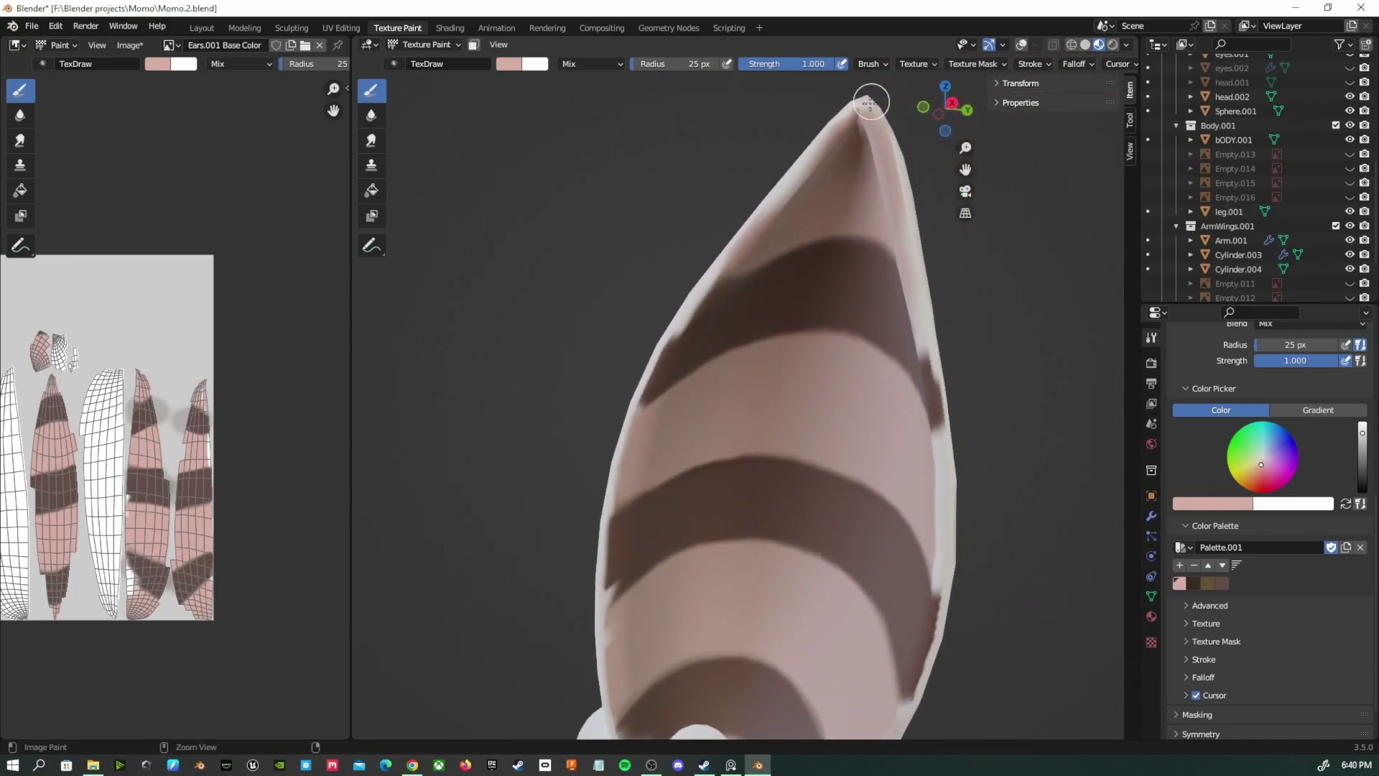
middle_drag(921, 309, 1007, 571)
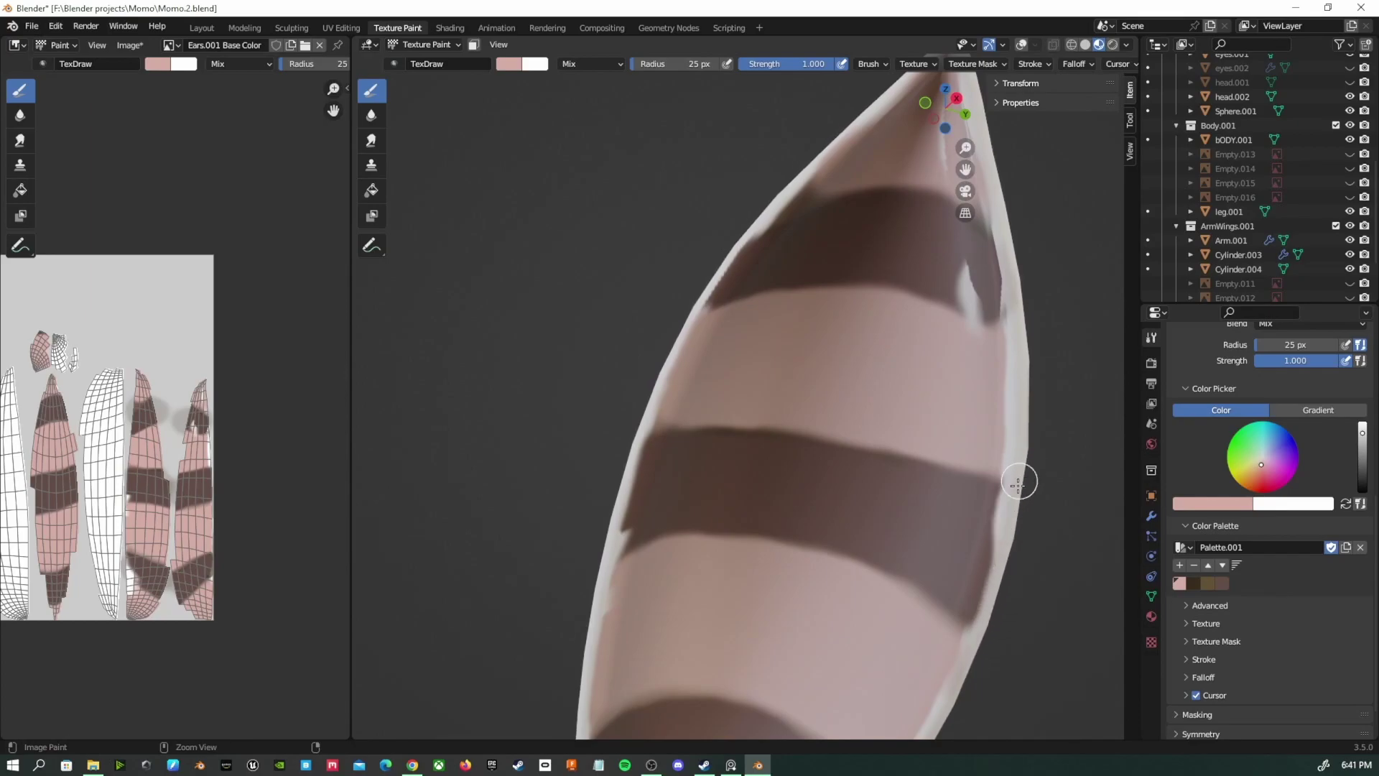
middle_drag(1016, 270, 870, 526)
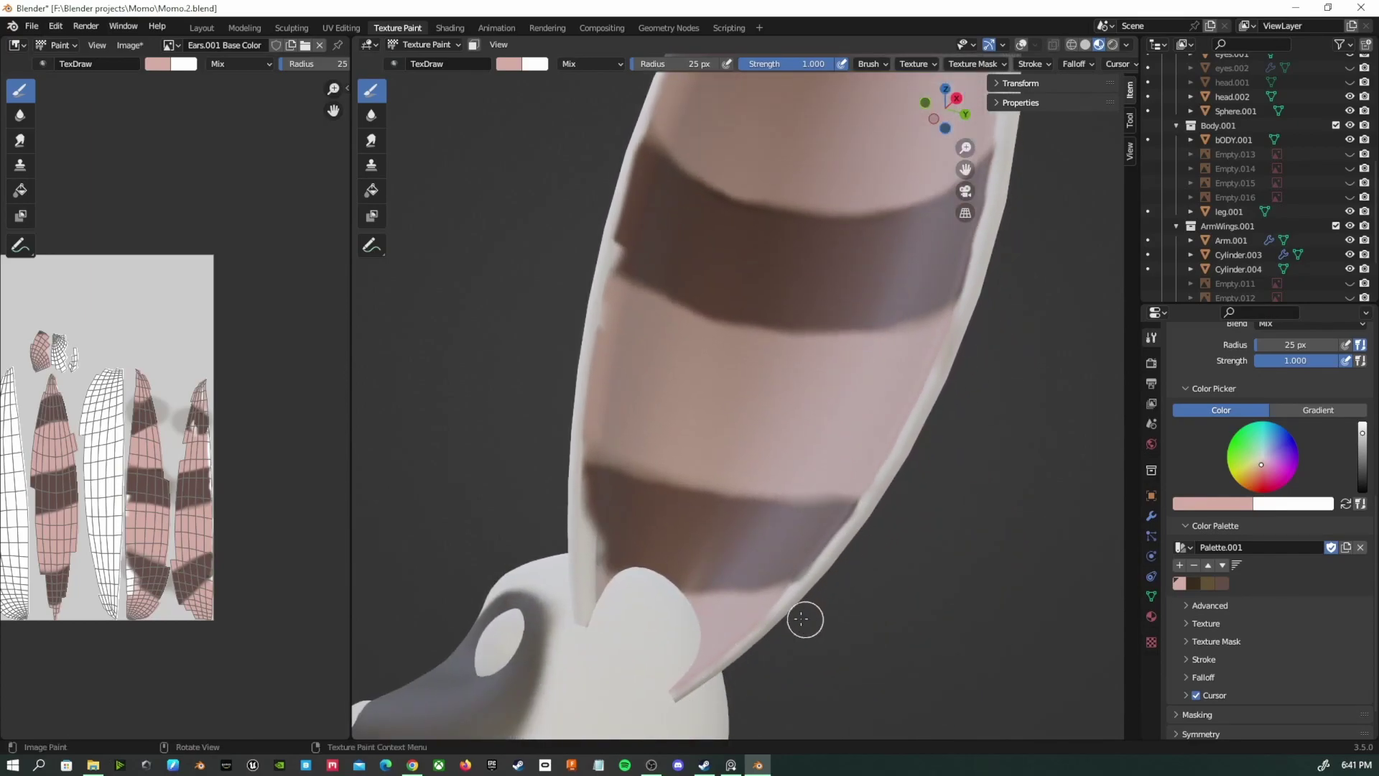
middle_drag(807, 619, 855, 610)
Touch up the band ends along the rim and the white streak in the tip band with the palette's reddish brown
click(1211, 583)
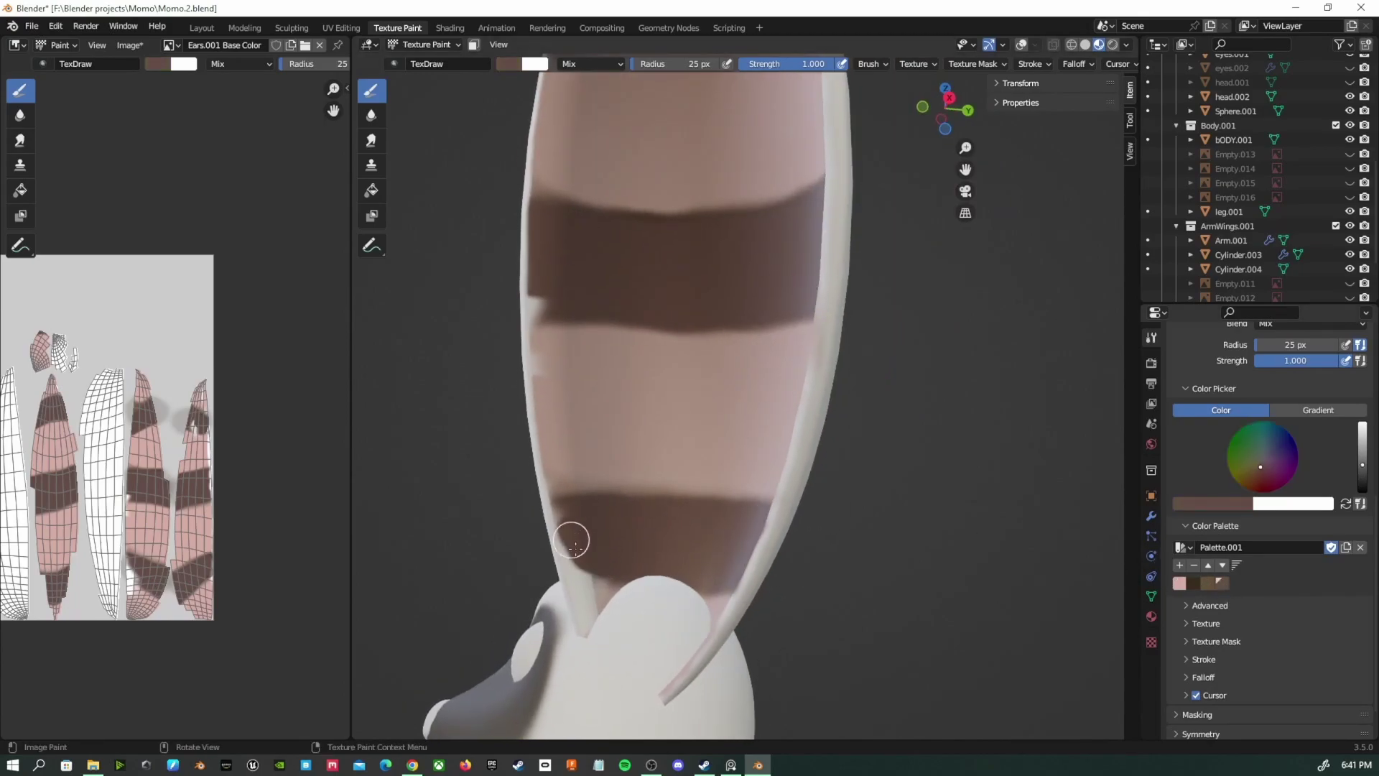
ctrl+middle_drag(665, 308, 668, 424)
middle_drag(667, 425, 1024, 301)
shift+middle_drag(1023, 301, 877, 557)
ctrl+middle_drag(876, 557, 1077, 466)
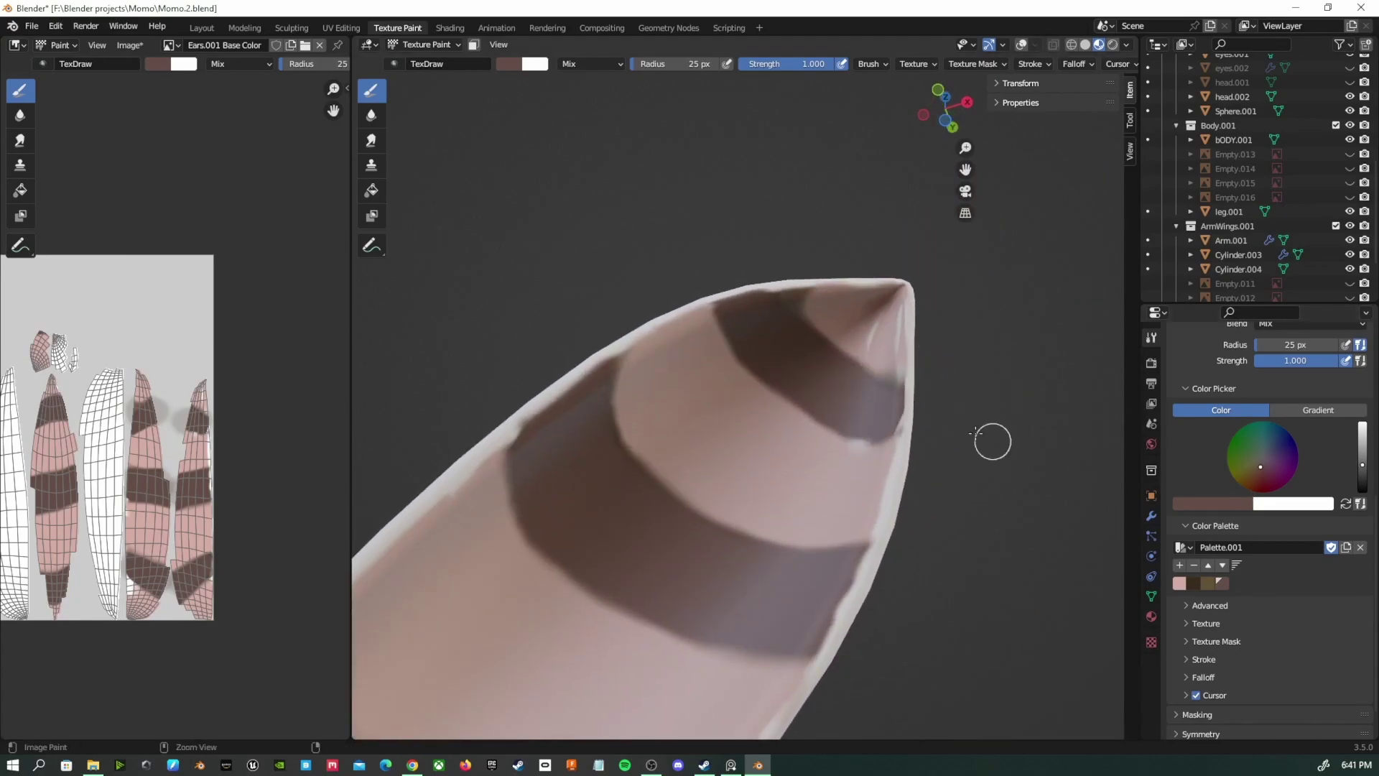
Touch up the edge of the ear's tip band with sampled pink and the palette's reddish brown at 25 px
key(s)
scroll(895, 341, down, 4)
scroll(838, 445, up, 4)
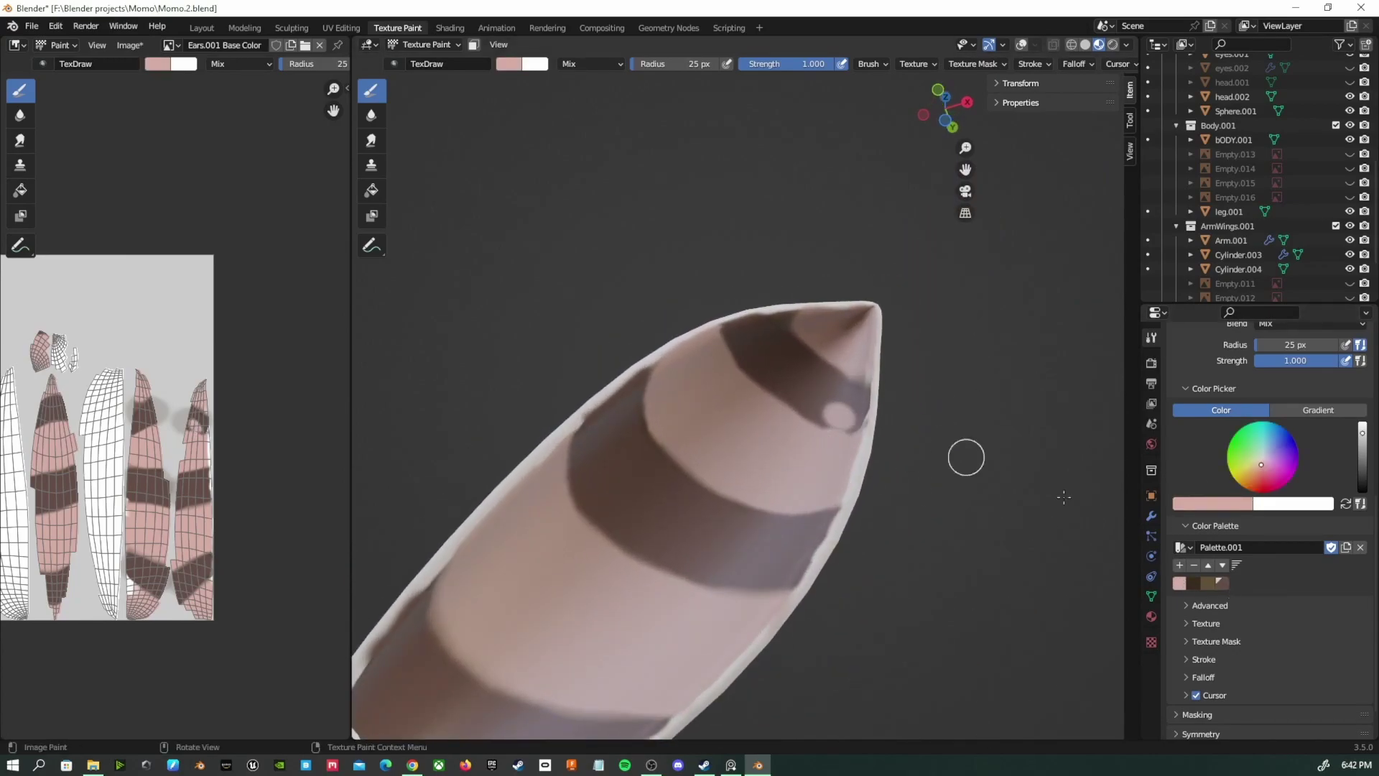
click(1221, 584)
scroll(803, 458, down, 6)
mouse_move(803, 457)
middle_down()
mouse_move(678, 596)
mouse_move(767, 653)
middle_up()
scroll(678, 596, down, 4)
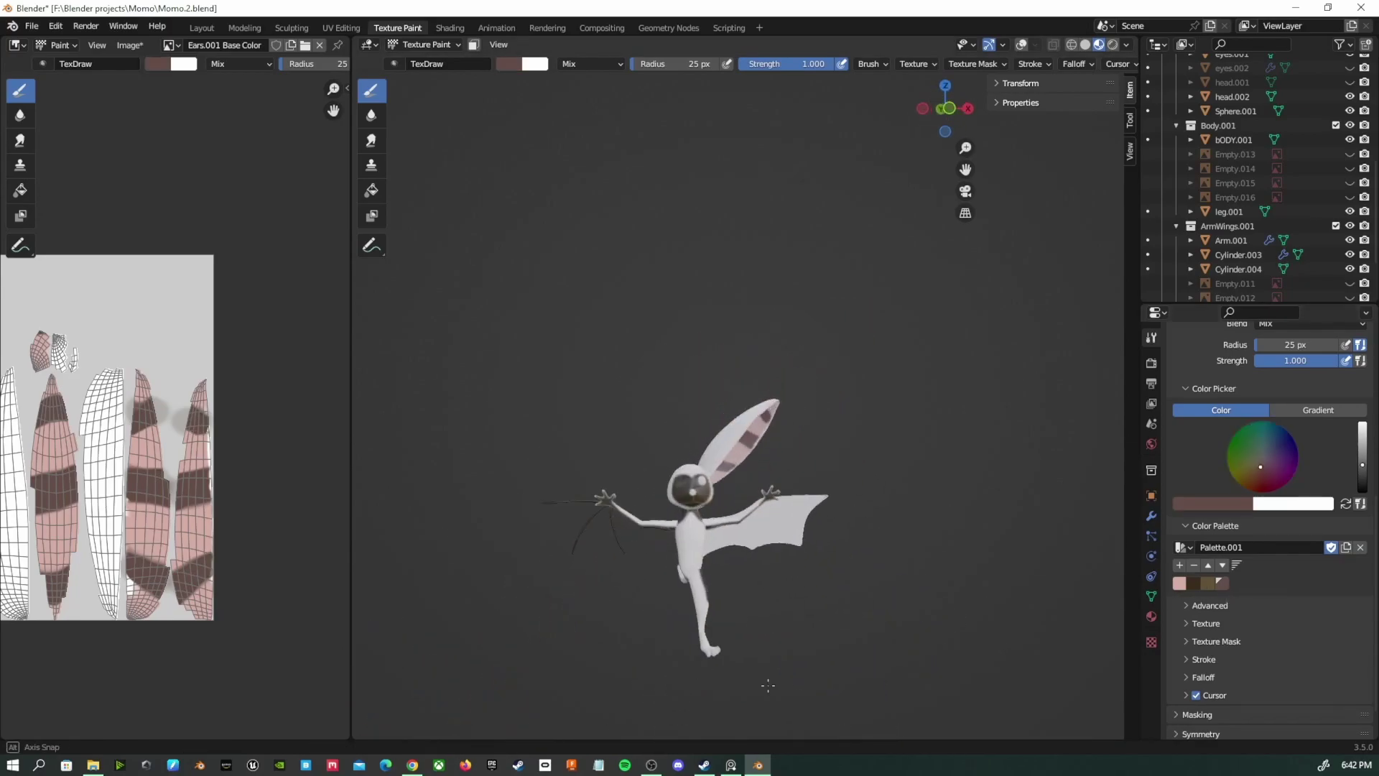
Inspect the painted ear, head, arm and wing bones in the Layout workspace with rendered shading
click(202, 27)
click(1112, 43)
middle_drag(853, 264, 783, 554)
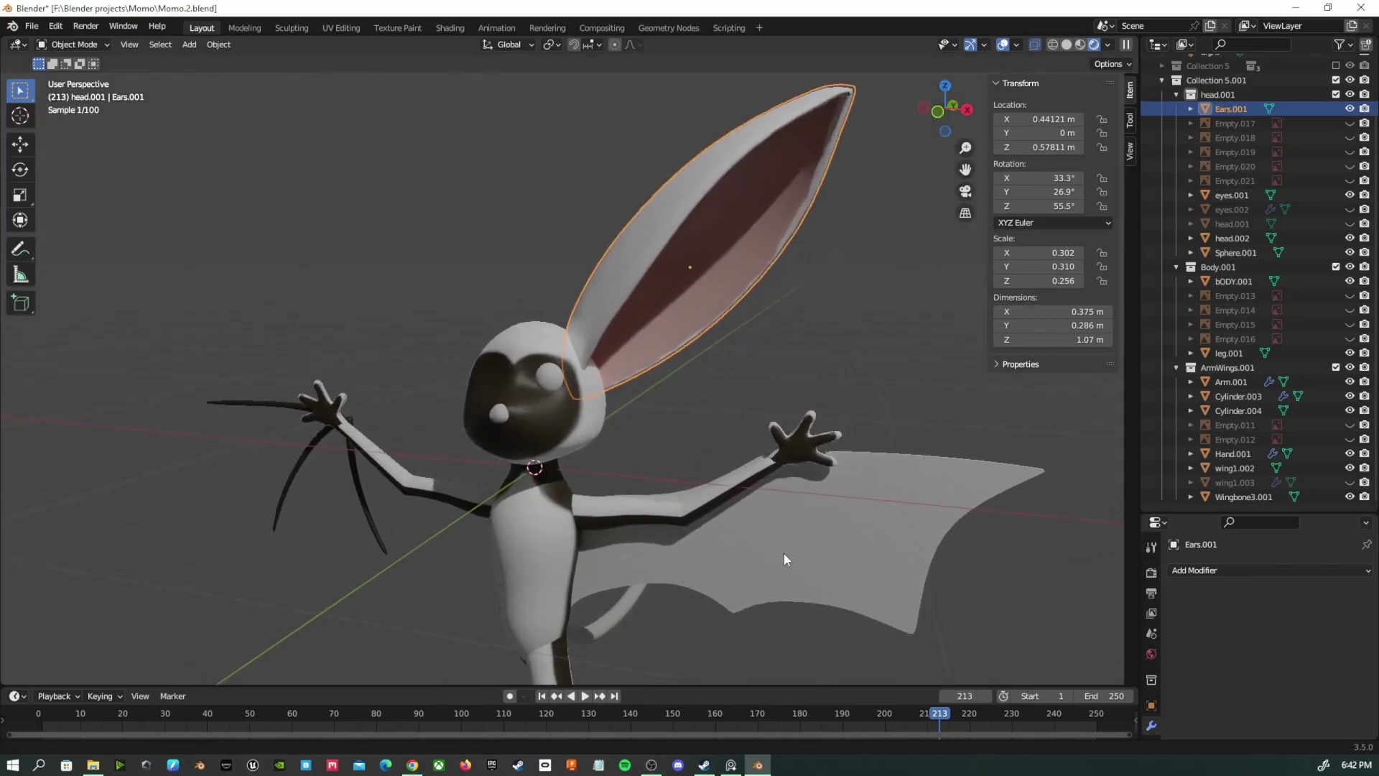
scroll(645, 524, up, 5)
shift+middle_drag(287, 451, 605, 415)
click(605, 415)
middle_drag(591, 494, 632, 328)
shift+middle_drag(776, 402, 734, 477)
scroll(735, 477, down, 4)
Save the ear's painted base color image from the Texture Paint workspace and return to Layout
click(912, 266)
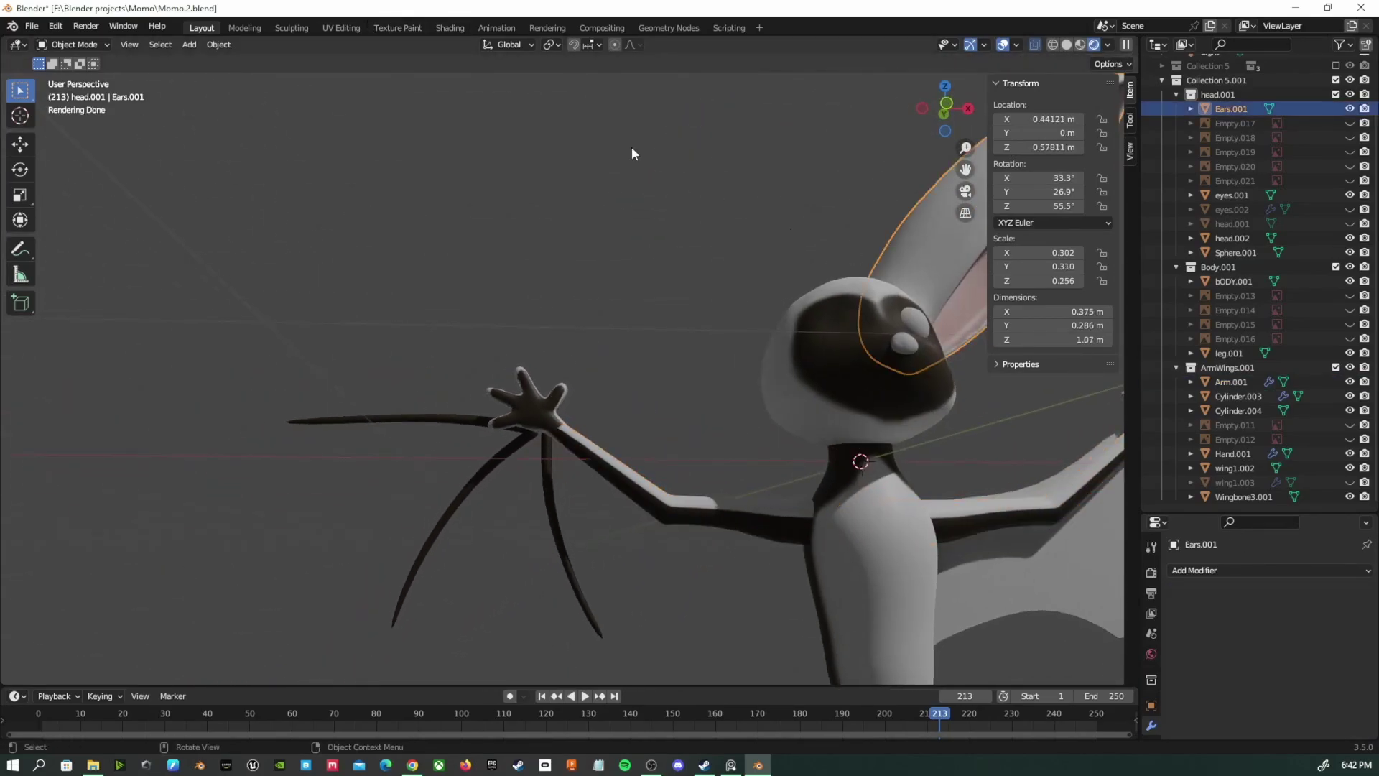
click(397, 27)
click(129, 44)
click(140, 158)
click(202, 27)
Select the arm for texture painting and touch up its wrist seam with sampled dark brown at 25 px
click(637, 491)
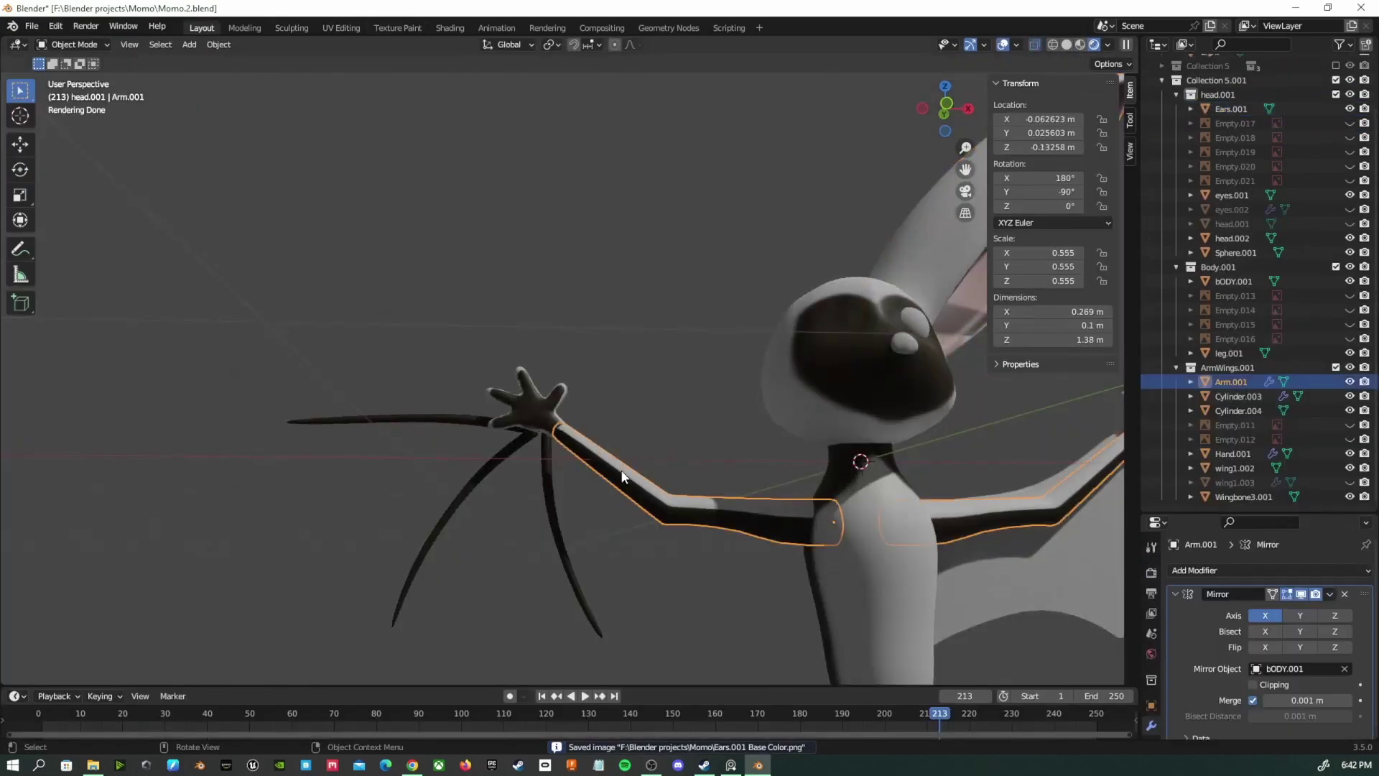
click(397, 27)
scroll(869, 341, up, 6)
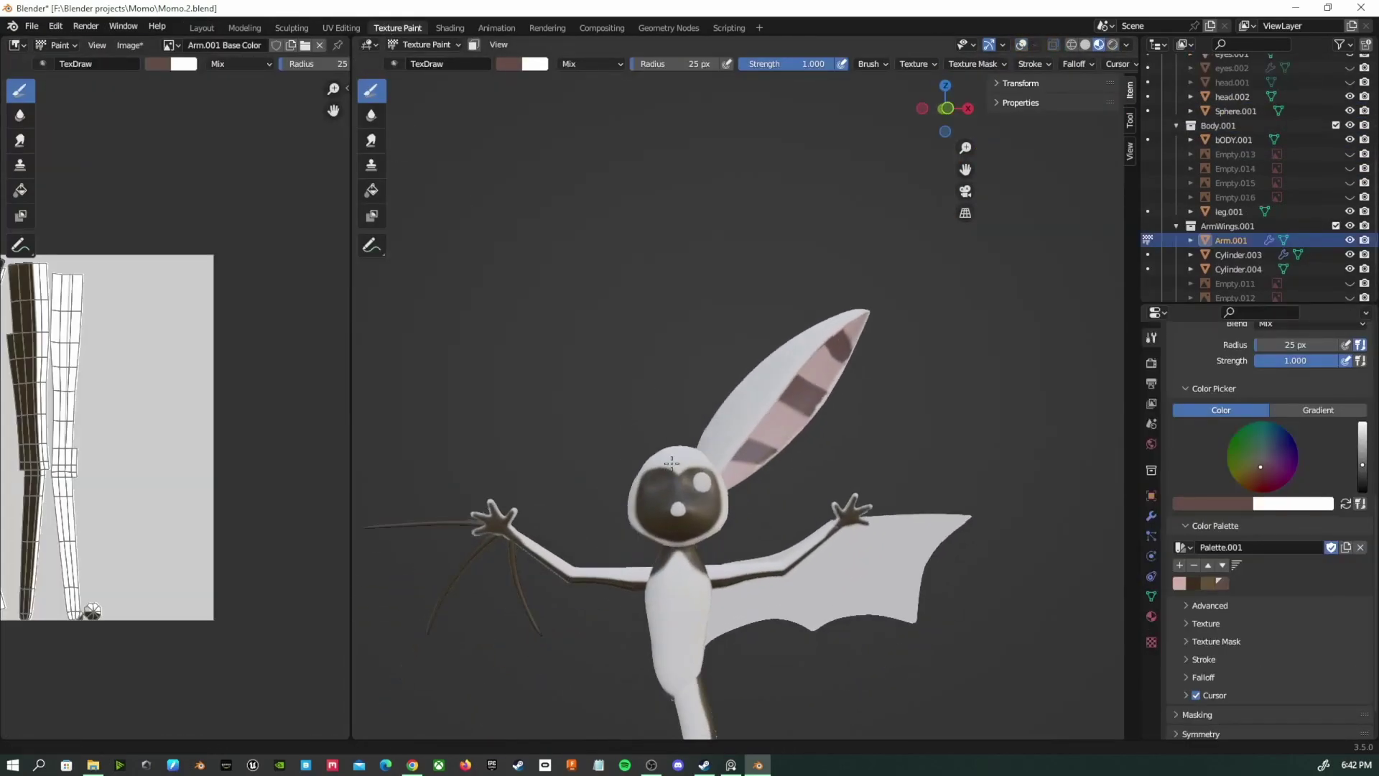
scroll(869, 341, up, 5)
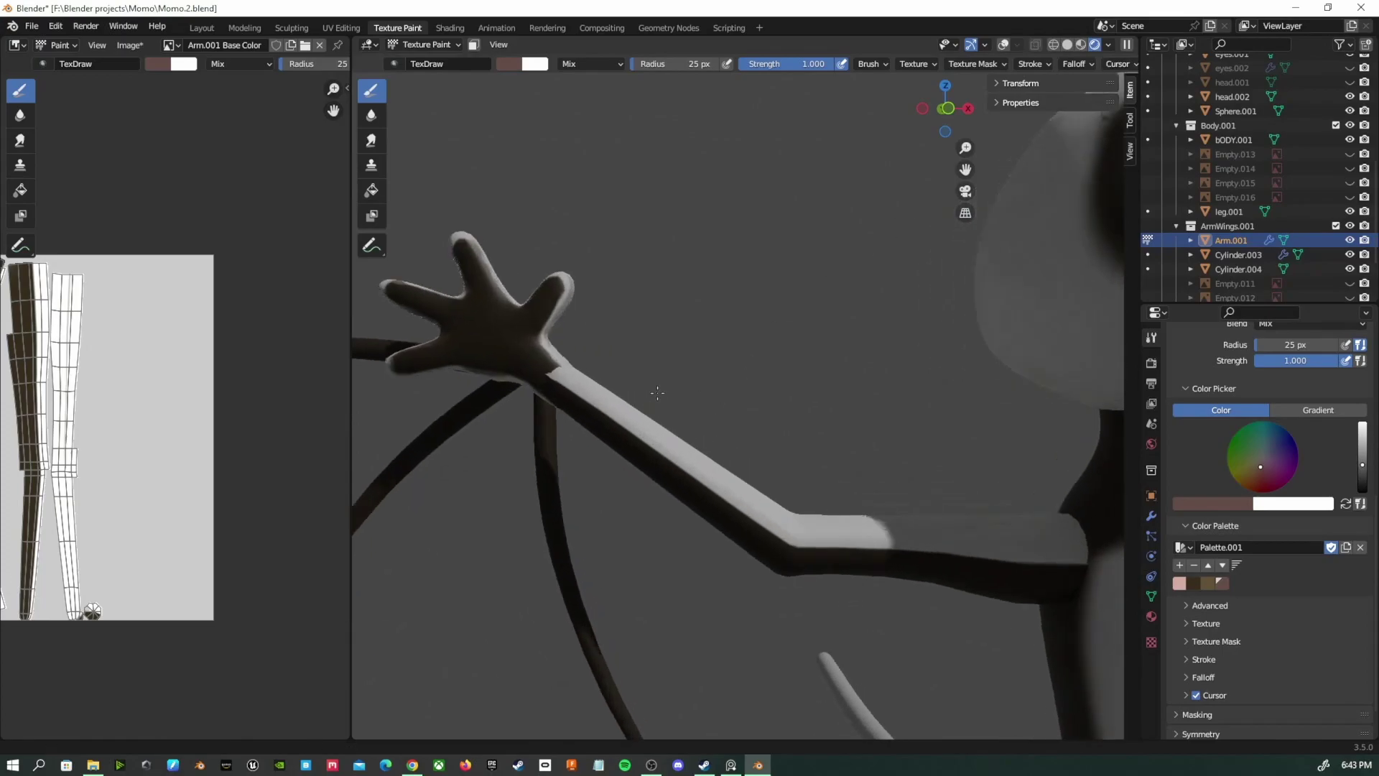
key(s)
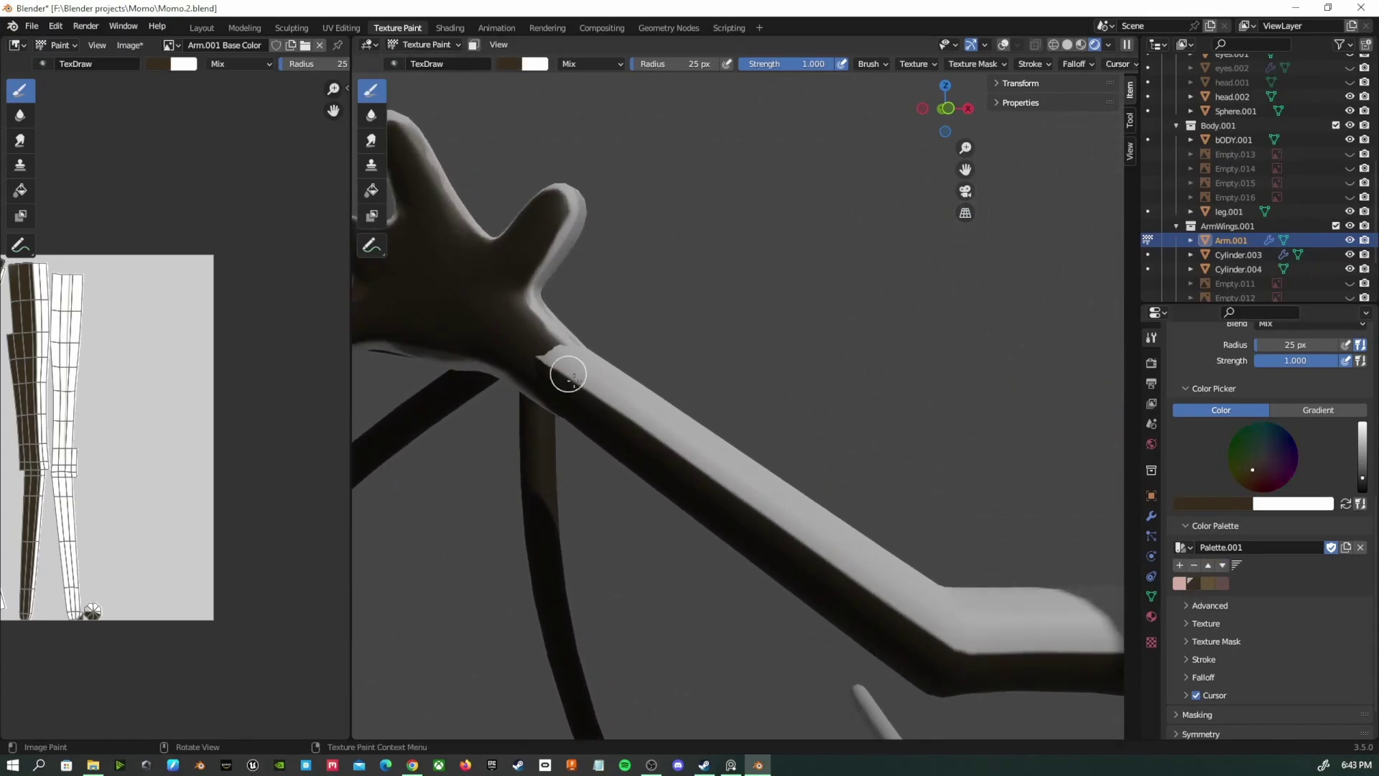
scroll(585, 333, down, 5)
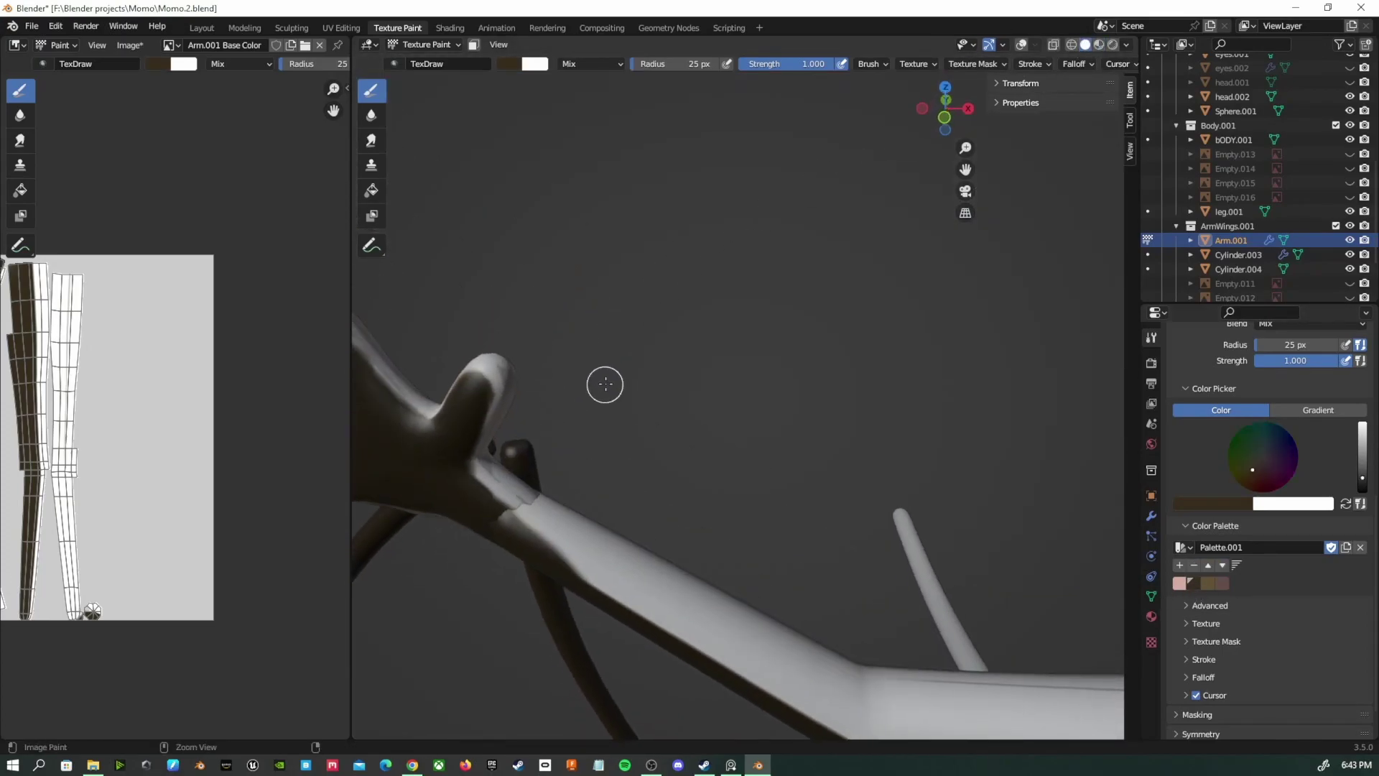
scroll(604, 384, down, 4)
Return to the Layout workspace, view the whole model and save the project
click(201, 27)
click(662, 286)
middle_drag(662, 285, 669, 291)
scroll(676, 316, down, 5)
middle_drag(689, 373, 760, 463)
click(32, 26)
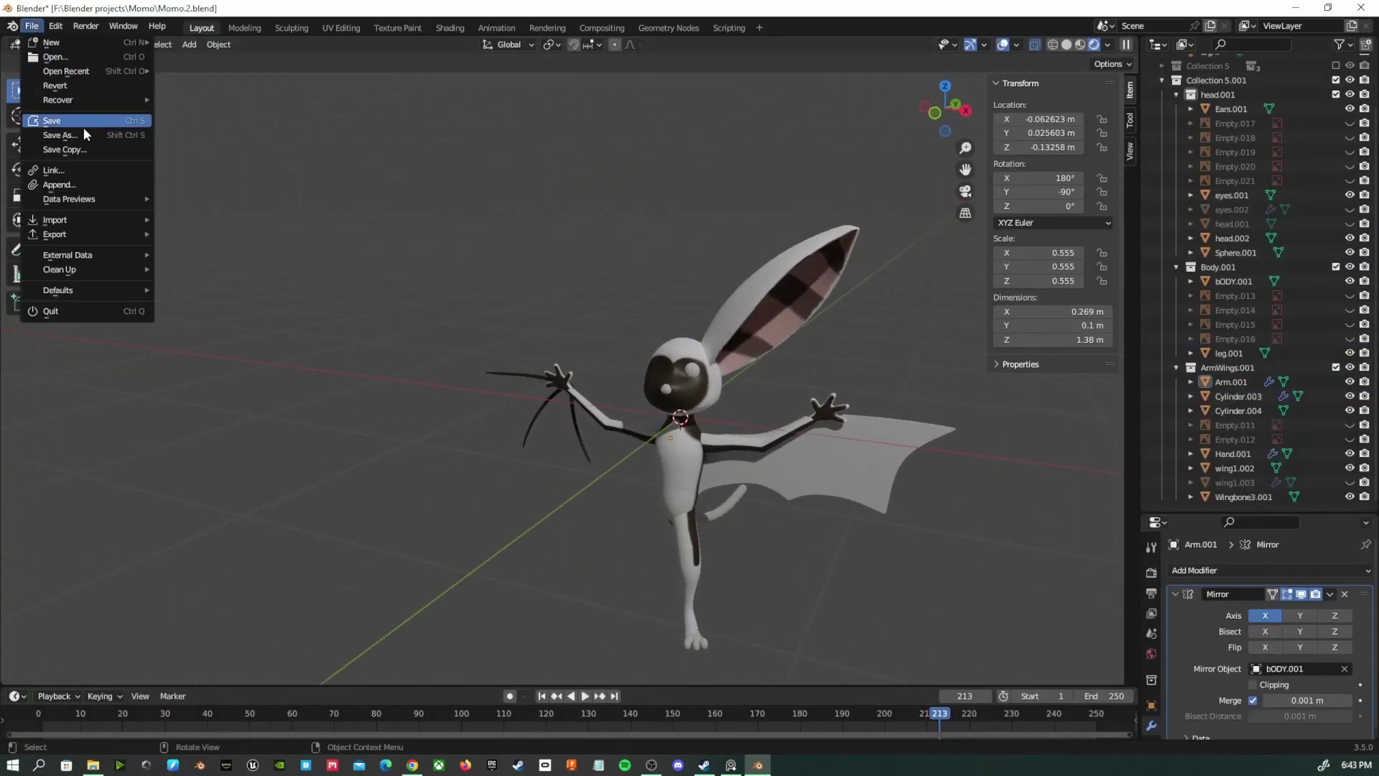
click(79, 120)
Add a Mirror modifier on the X axis to the ear with head.002 as the mirror object
click(797, 309)
click(1206, 570)
click(1085, 397)
click(1342, 668)
click(708, 397)
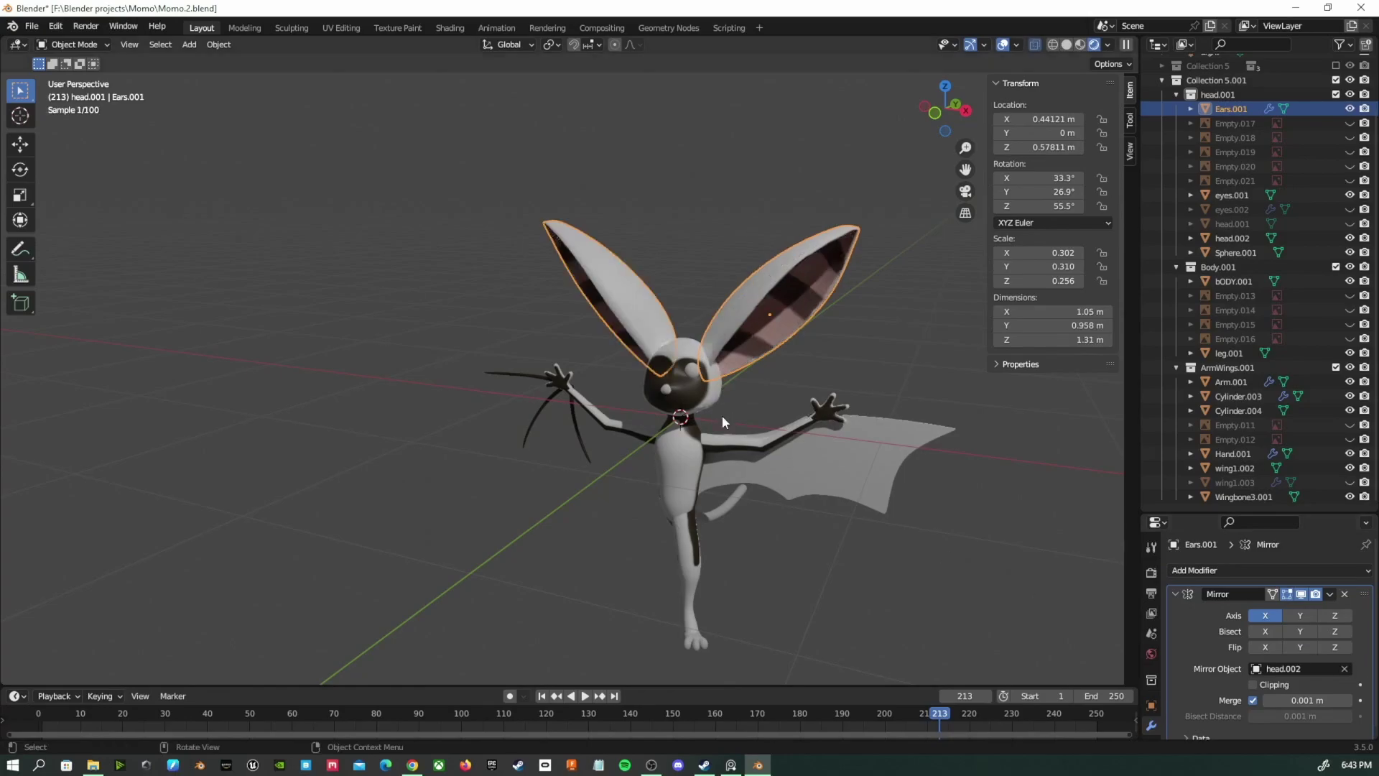
Switch to material preview, select the wing membrane and unwrap its linked mesh with Smart UV Project
mouse_move(852, 488)
middle_down()
mouse_move(897, 407)
mouse_move(855, 485)
mouse_move(776, 483)
middle_up()
click(1079, 45)
click(881, 480)
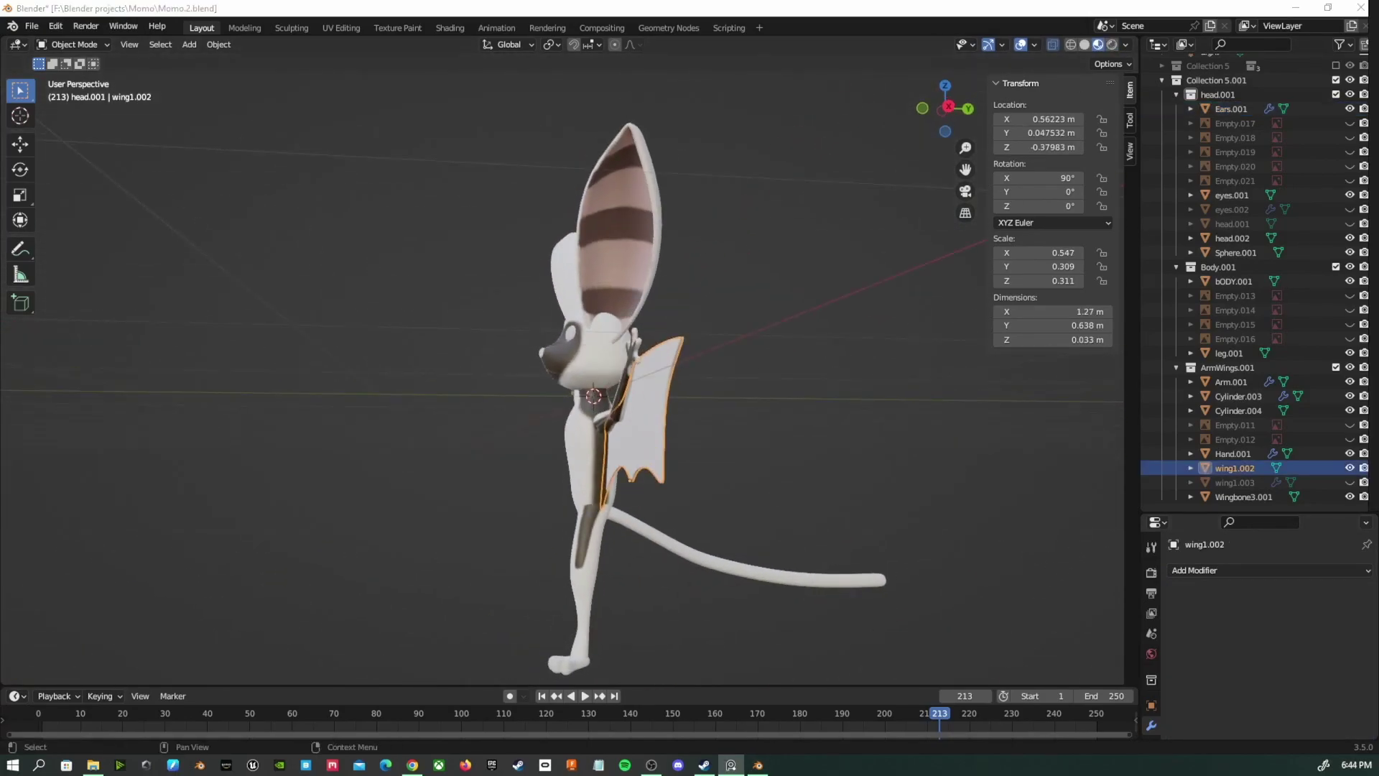
middle_drag(621, 597, 820, 465)
click(346, 25)
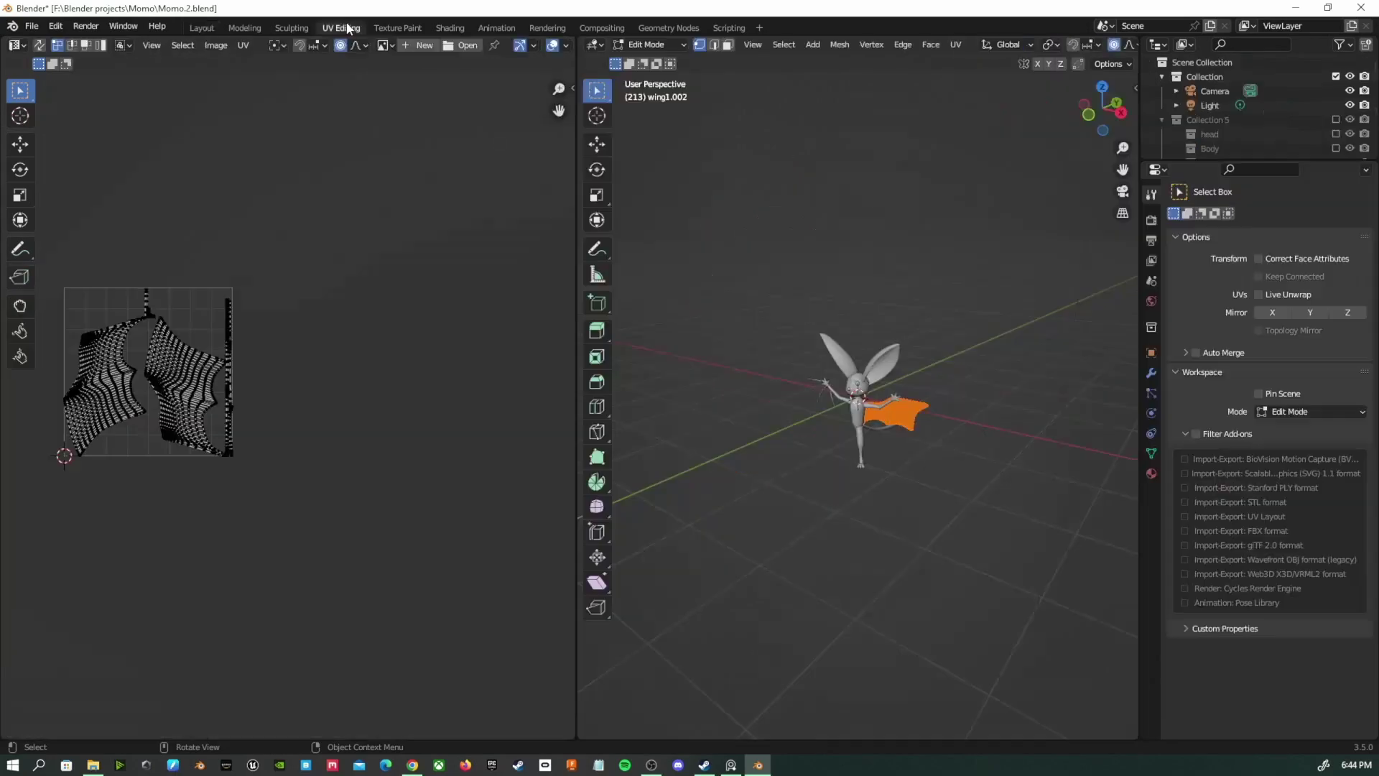
key(ctrl+l)
key(u)
click(924, 442)
click(977, 569)
middle_drag(977, 569, 905, 553)
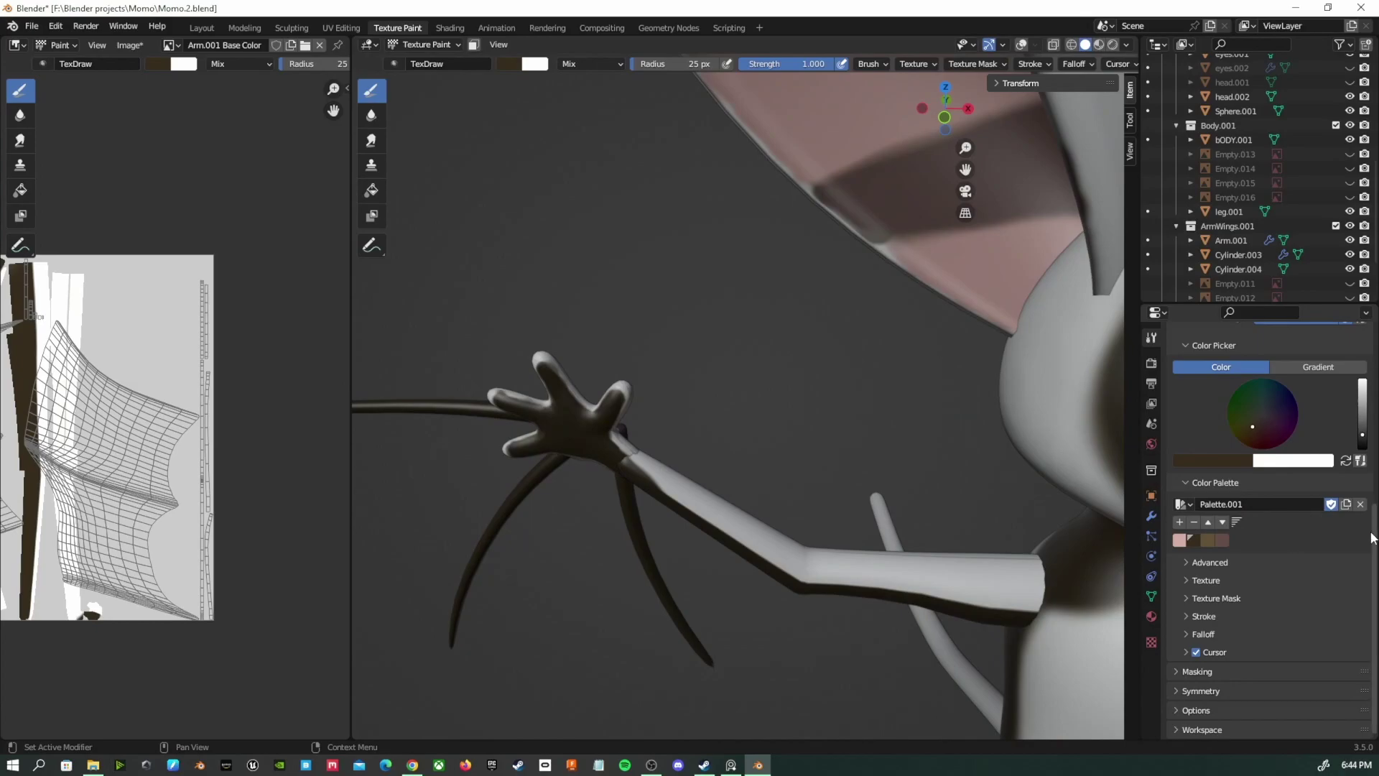
Add a Base Color paint slot to the wing membrane wing1.002
drag(1372, 538, 1373, 362)
click(1359, 411)
click(1315, 431)
click(1298, 574)
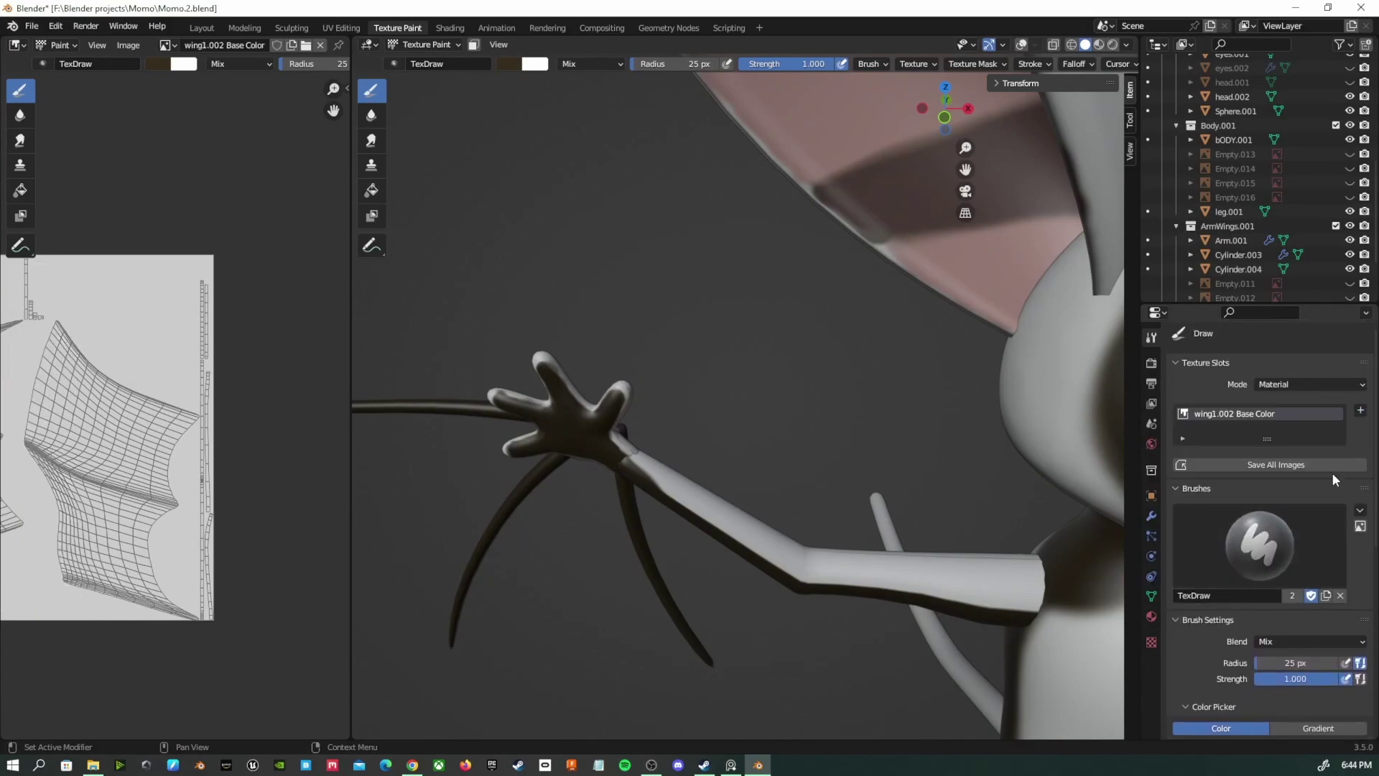
Enlarge the brush to 171 px and paint the wing membrane with the secondary color white
scroll(849, 458, down, 5)
middle_drag(895, 554, 906, 546)
scroll(1299, 474, down, 8)
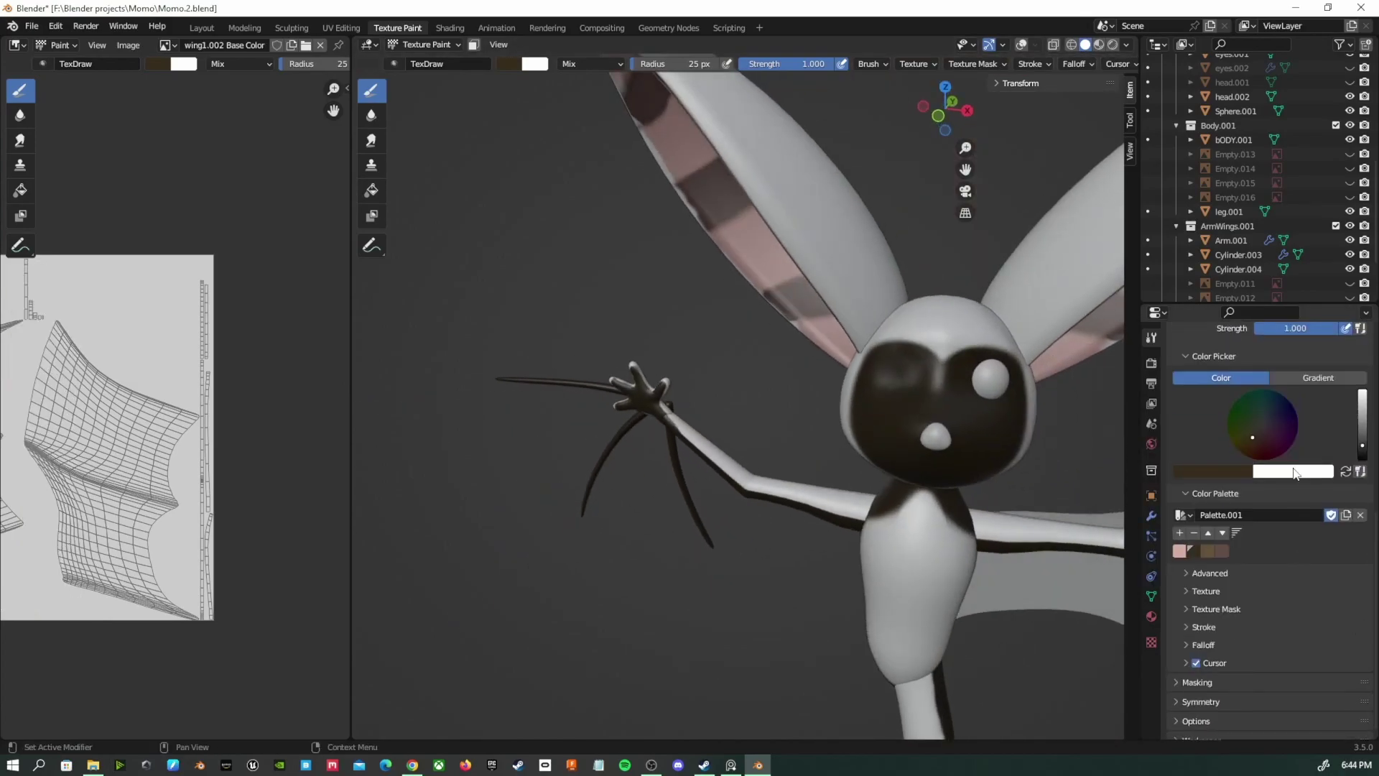
middle_drag(1020, 560, 773, 585)
key(f)
click(877, 583)
mouse_move(869, 583)
ctrl+mouse_down()
mouse_move(984, 551)
mouse_move(962, 499)
ctrl+mouse_up()
mouse_move(871, 603)
shift+middle_down()
mouse_move(639, 417)
mouse_move(484, 424)
shift+middle_up()
middle_drag(718, 214, 619, 251)
mouse_move(965, 374)
middle_down()
mouse_move(825, 456)
mouse_move(631, 410)
mouse_move(607, 332)
mouse_move(548, 486)
mouse_move(966, 345)
mouse_move(459, 539)
mouse_move(660, 366)
middle_up()
ctrl+middle_drag(657, 314, 795, 488)
Save the wing's painted base color image
click(129, 45)
click(154, 166)
click(920, 590)
Add a Mirror modifier on the X axis to the wing with the body as the mirror object
click(202, 27)
click(1267, 570)
click(1070, 399)
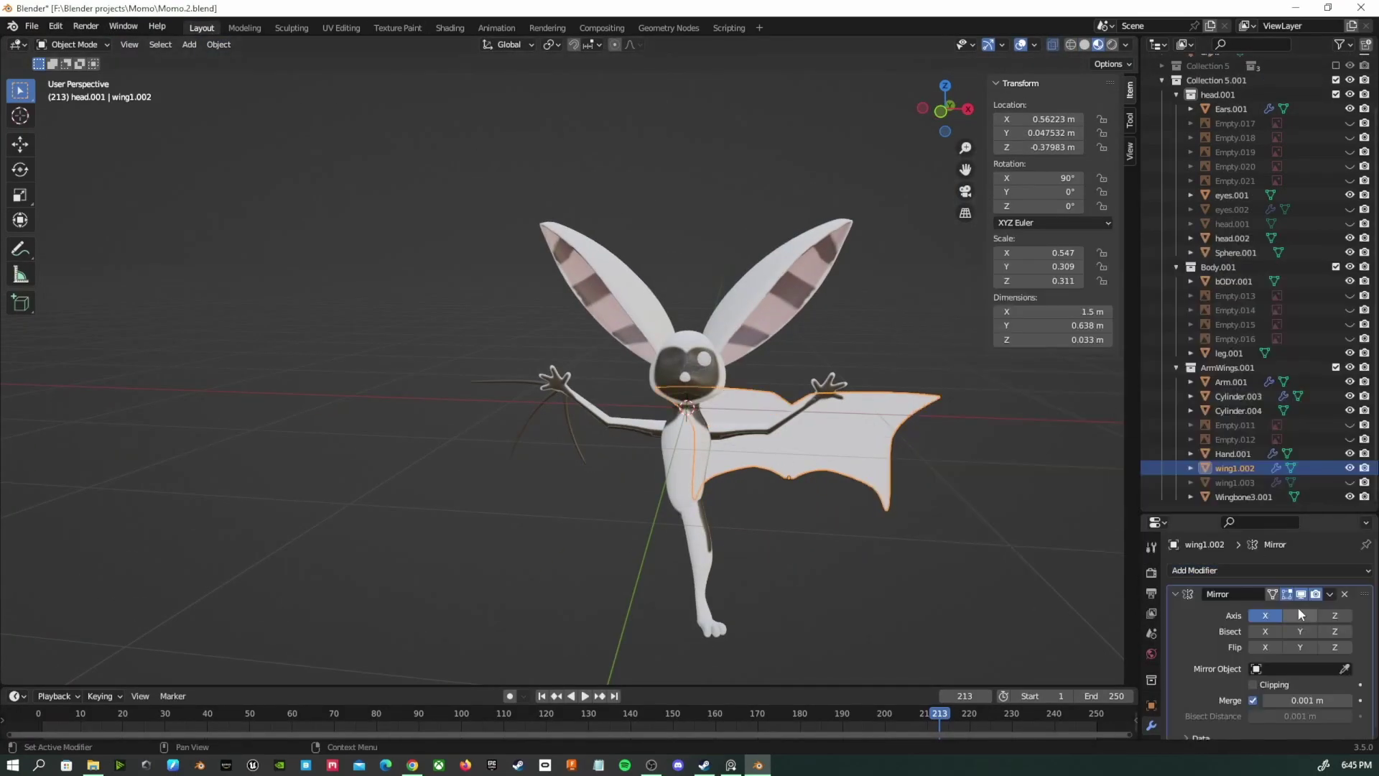
click(686, 467)
click(762, 431)
middle_drag(812, 496, 1063, 560)
Add a Mirror modifier on the X axis to the wing bones with bODY.001 as the mirror object
click(606, 406)
middle_drag(610, 410, 489, 413)
click(1226, 568)
click(1080, 395)
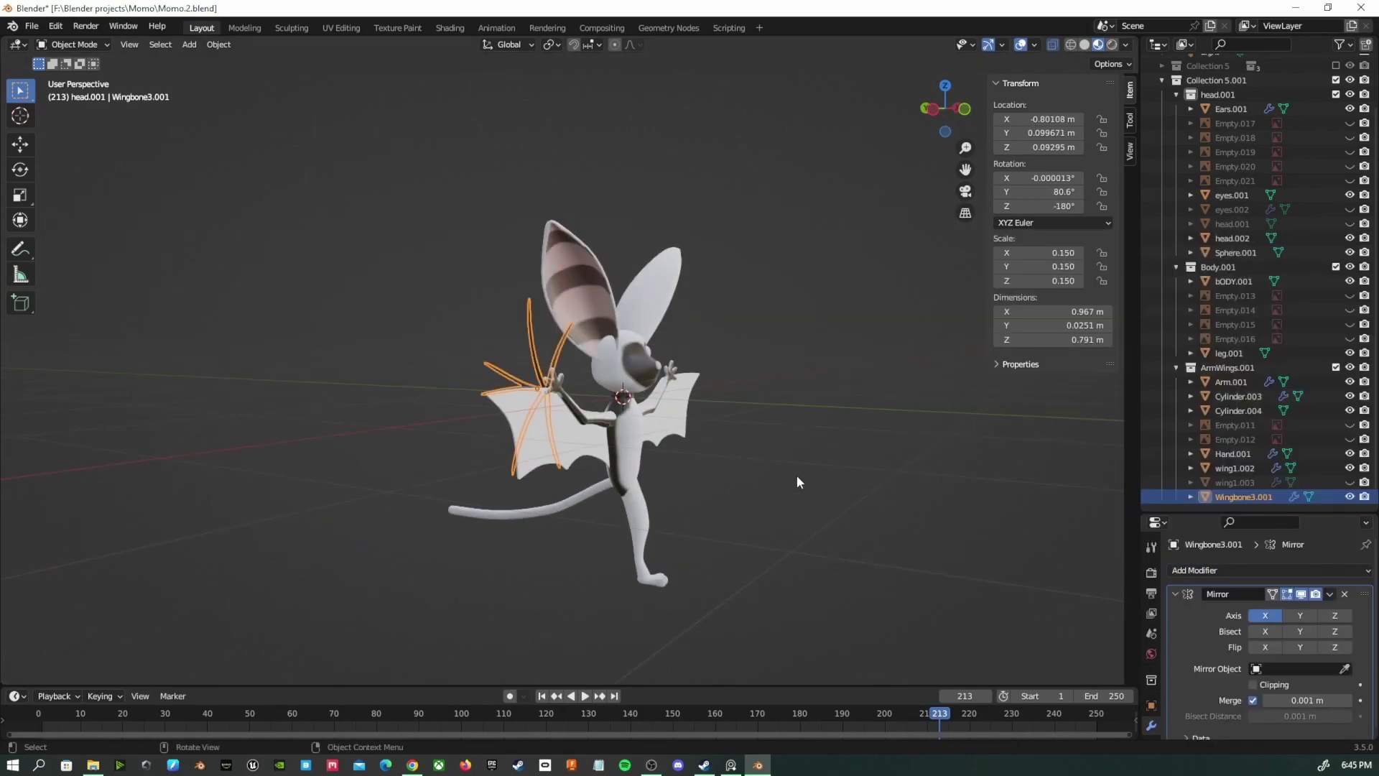
click(623, 453)
middle_drag(757, 480, 727, 474)
Move the wing bones along the Y axis so they lie against the wing membranes
middle_drag(589, 464, 666, 426)
scroll(666, 427, up, 2)
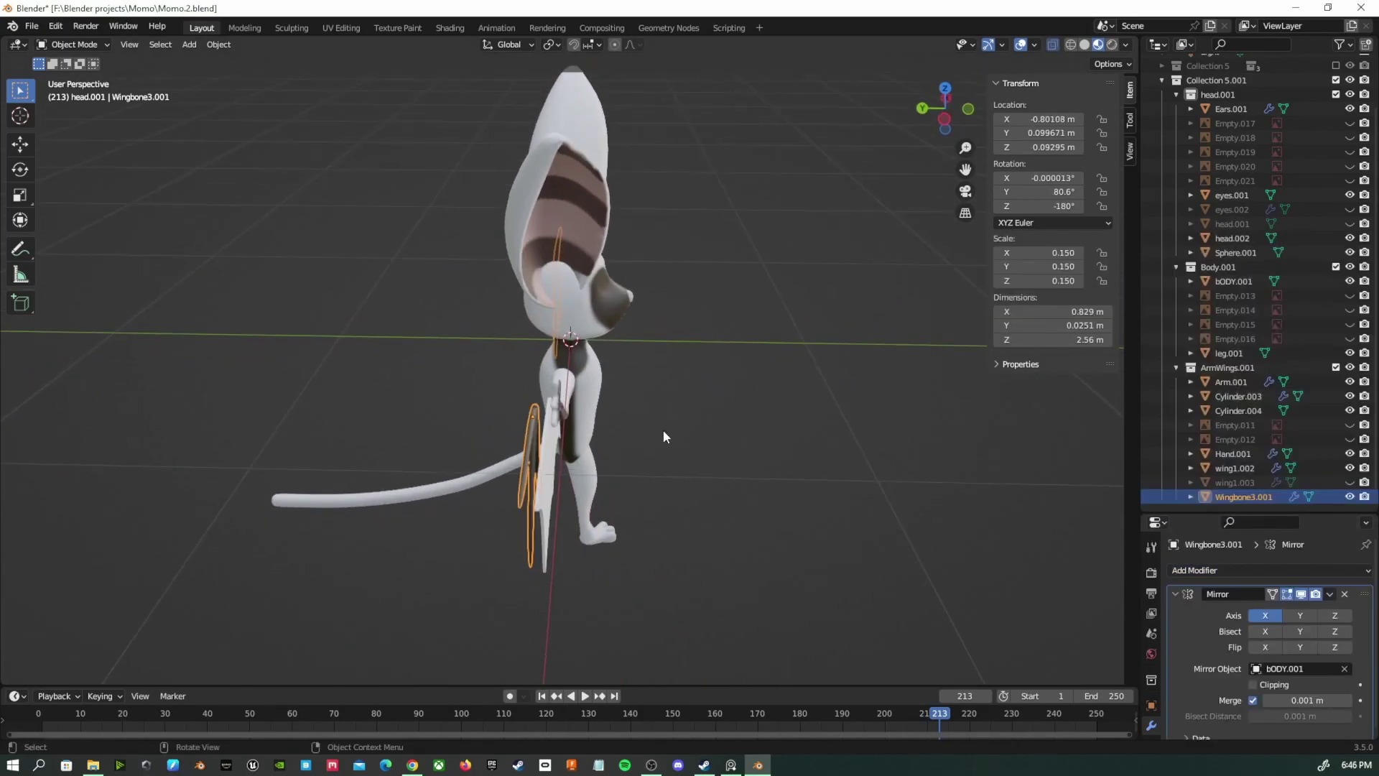
key(g)
key(y)
click(676, 440)
middle_drag(718, 503, 799, 609)
click(737, 520)
scroll(799, 610, down, 1)
Add an X-axis Mirror modifier to the leg with bODY.001 as the mirror object and save the project
click(695, 604)
click(1247, 570)
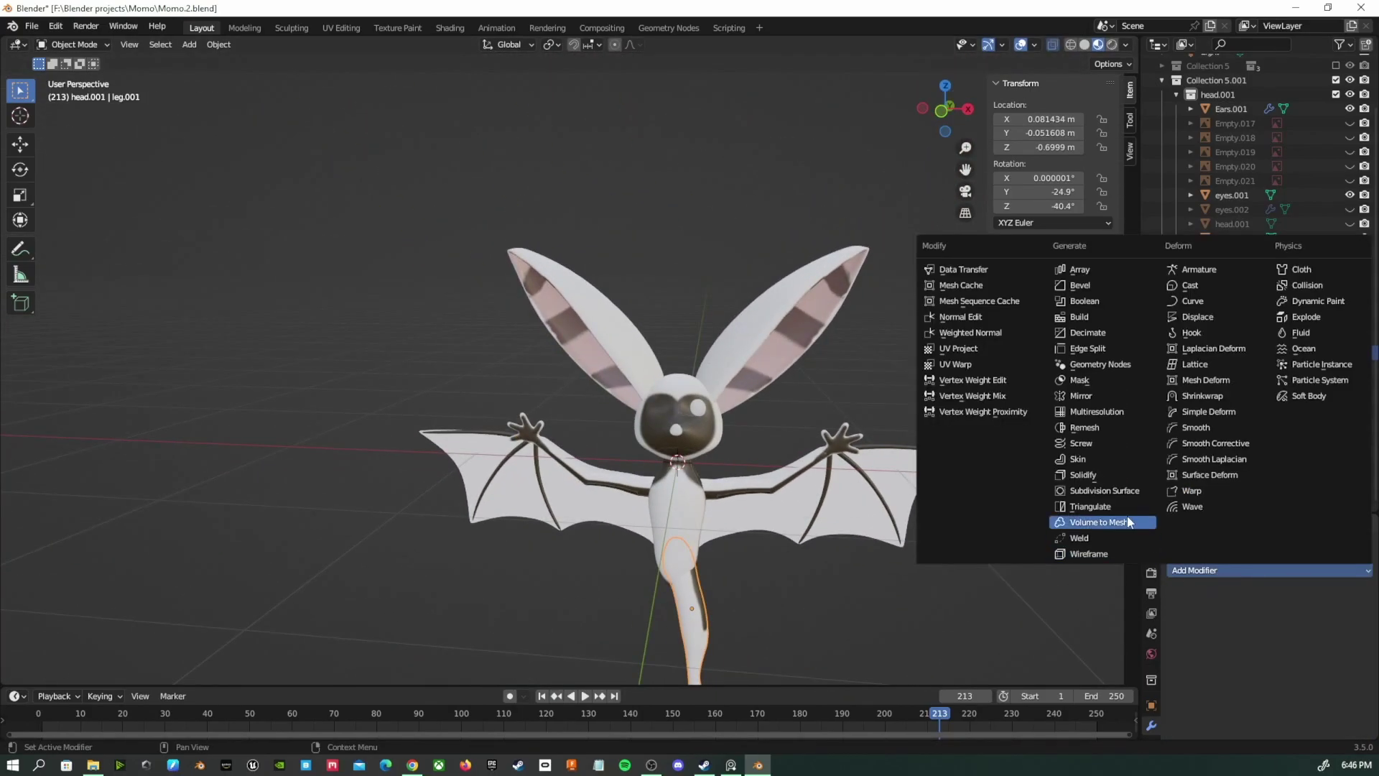
click(1098, 413)
click(697, 557)
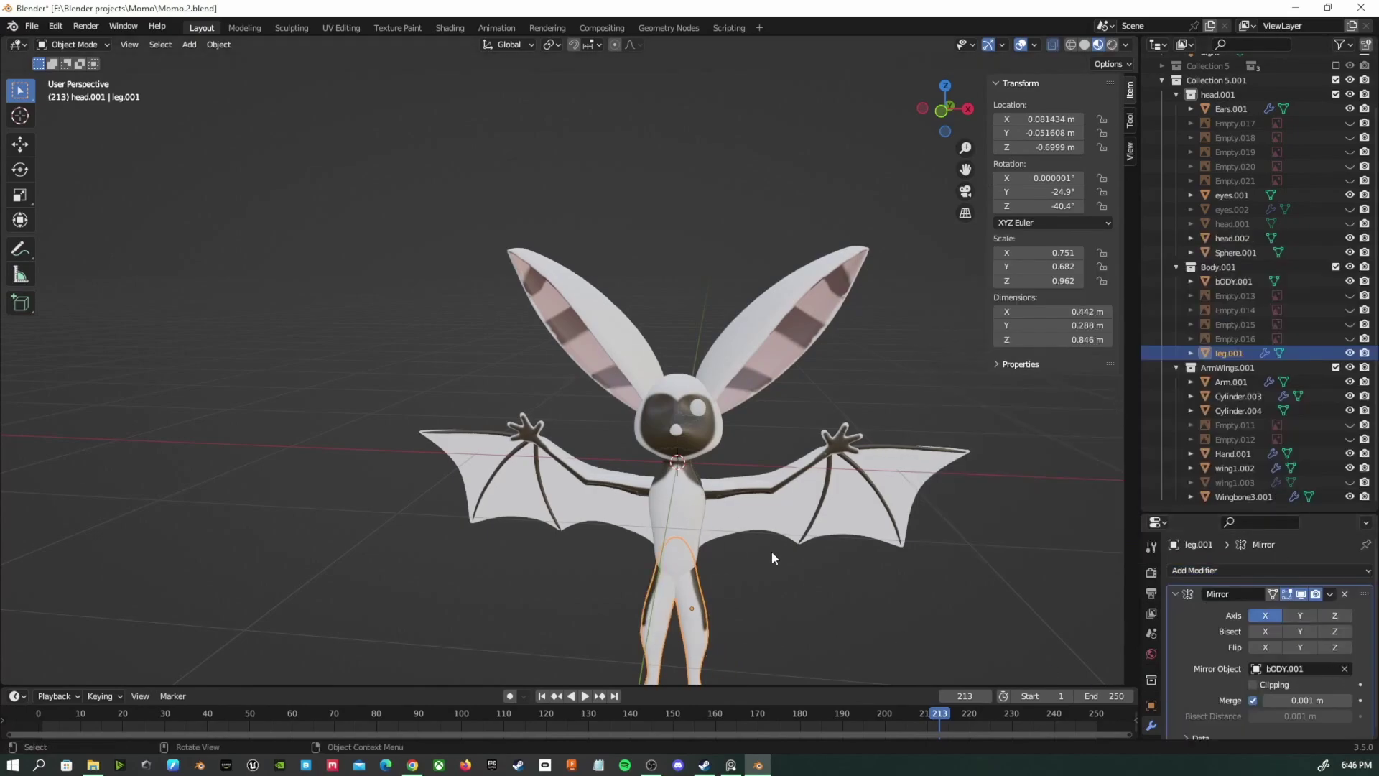
key(ctrl+s)
middle_drag(850, 606, 691, 431)
Darken the nose sphere's material base color to near black
click(677, 434)
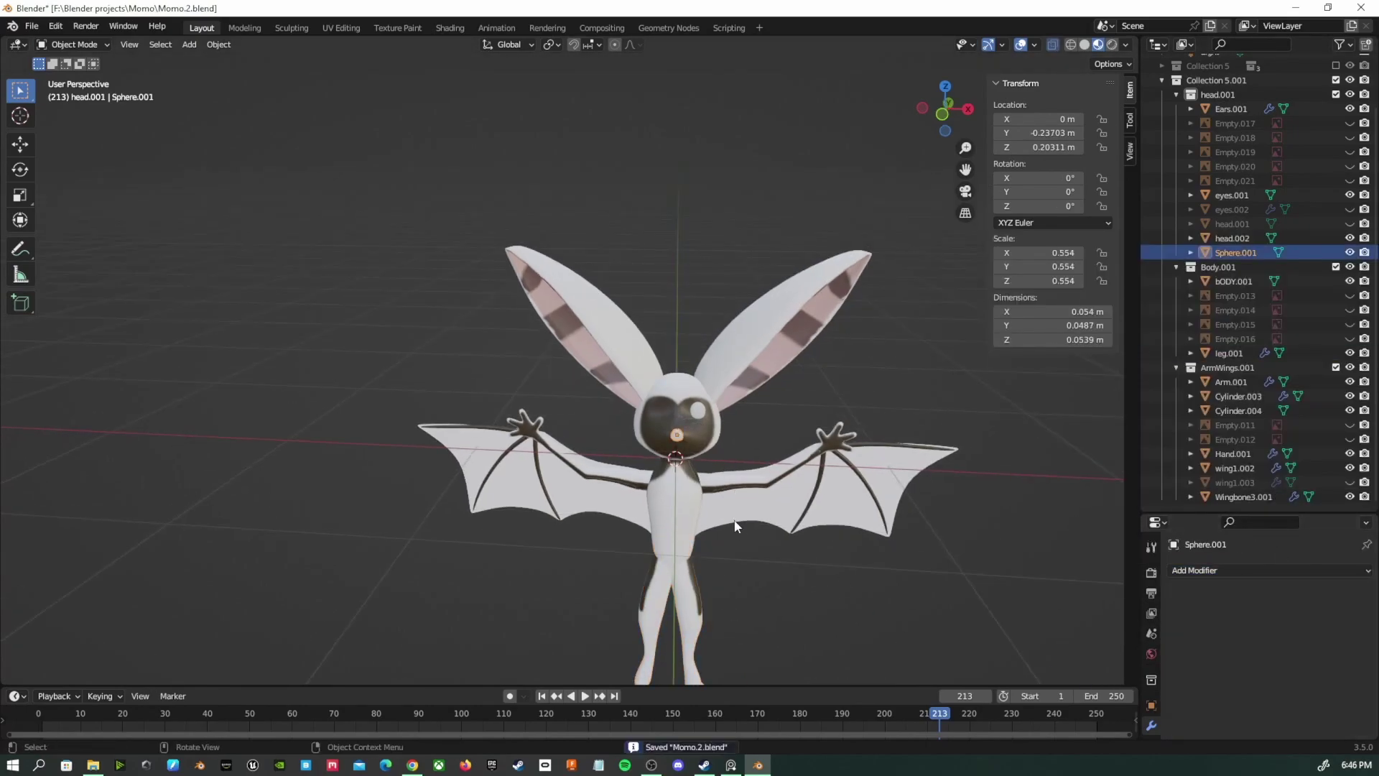
drag(1221, 512, 1210, 286)
click(1151, 596)
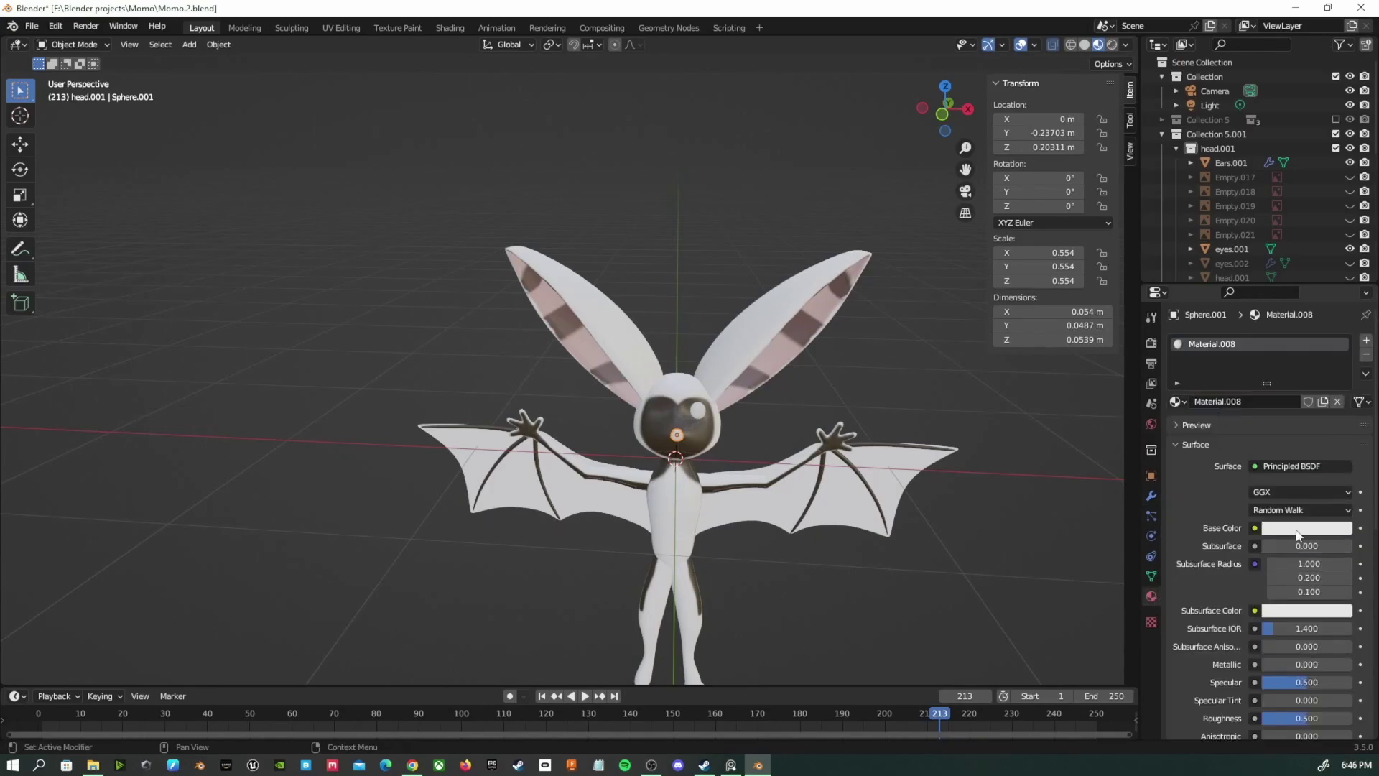
click(1307, 528)
drag(1340, 341, 1338, 396)
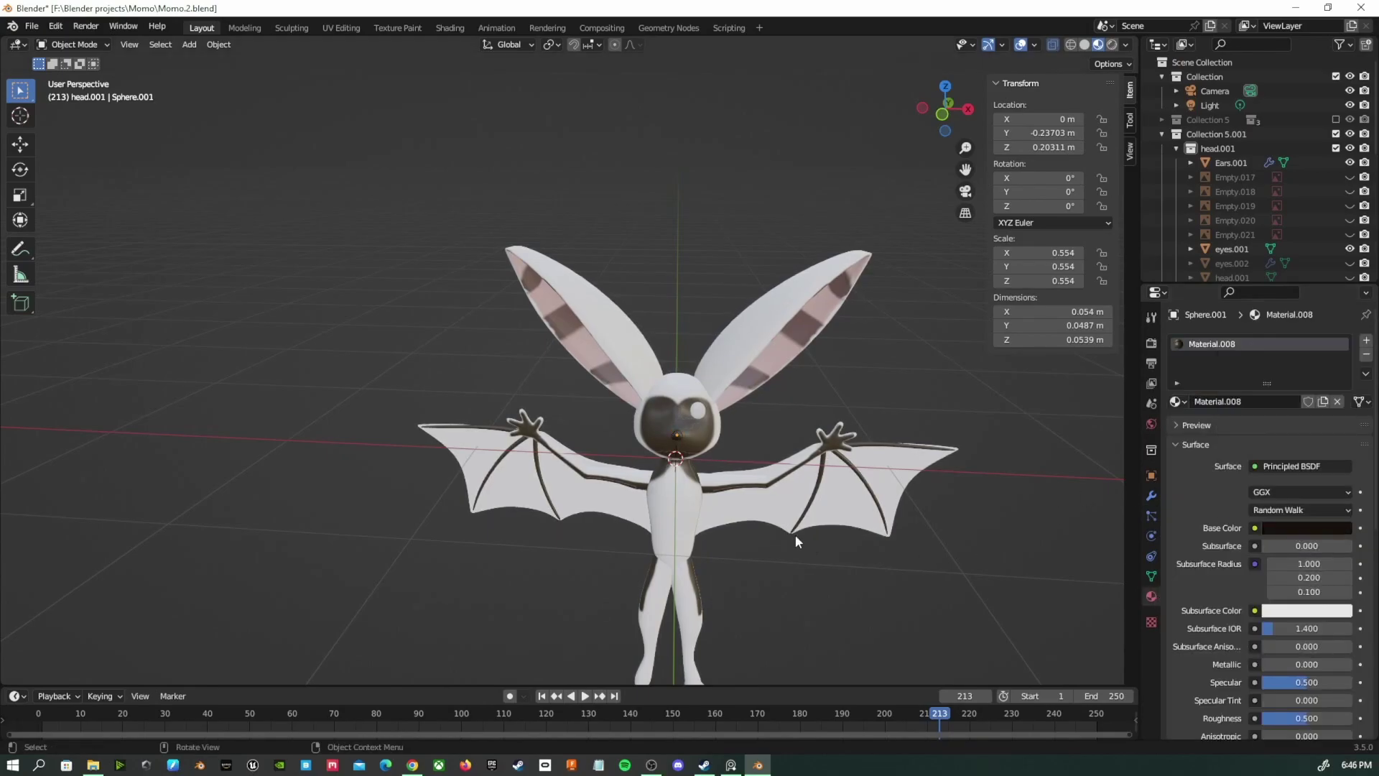
scroll(790, 503, up, 3)
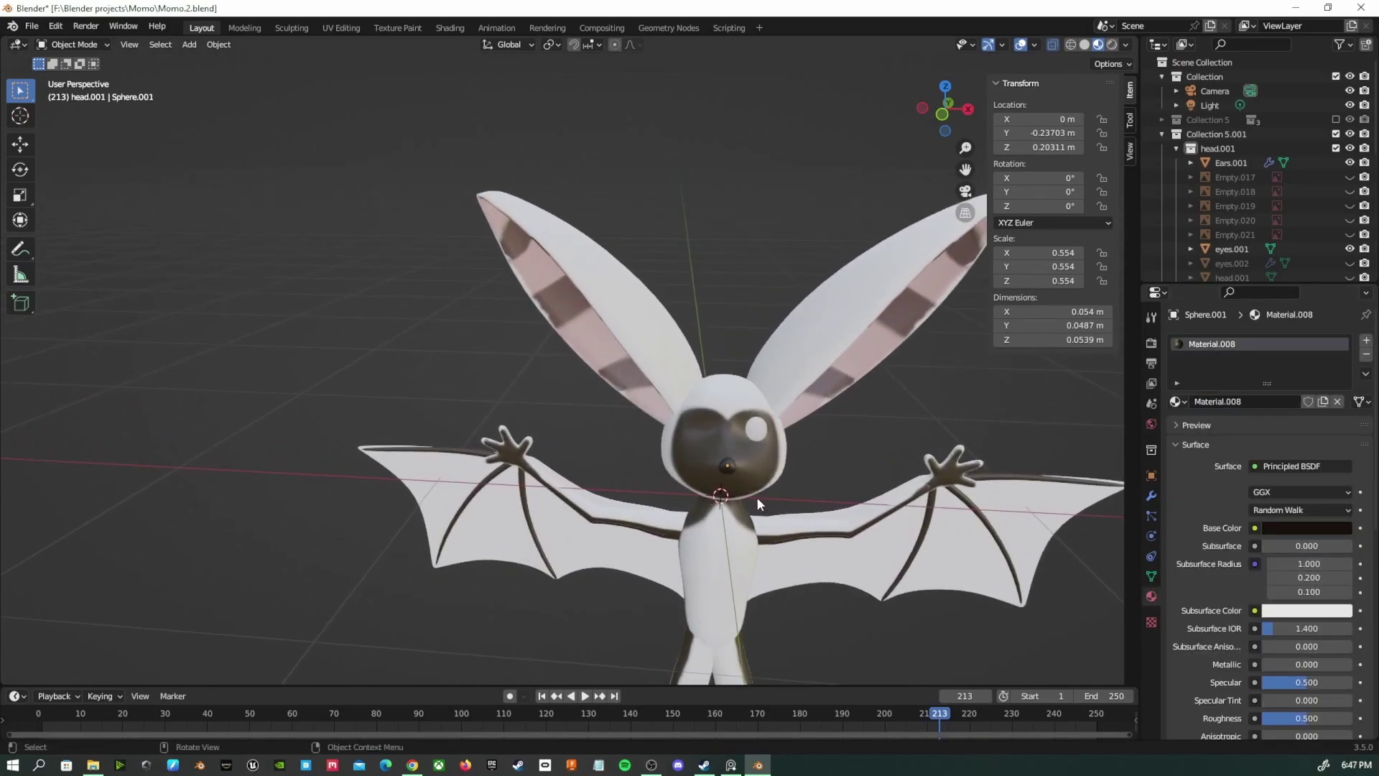
Mirror the eye to the other side of the face with a Mirror modifier and save the project
click(758, 434)
click(1151, 495)
click(1213, 340)
click(1077, 430)
click(1345, 438)
click(808, 477)
key(ctrl+s)
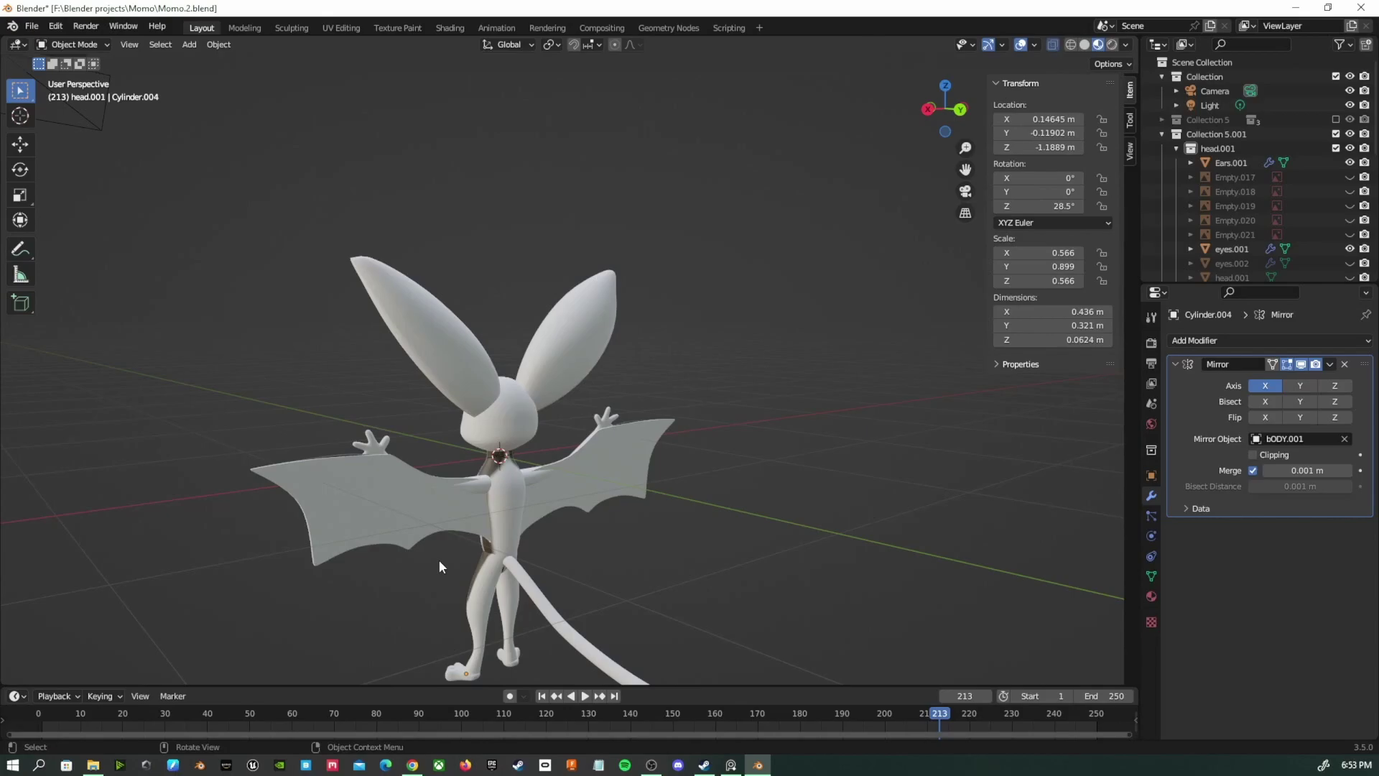
Select the tail and unwrap it with Smart UV Project in the UV Editing workspace
click(558, 511)
click(341, 28)
key(u)
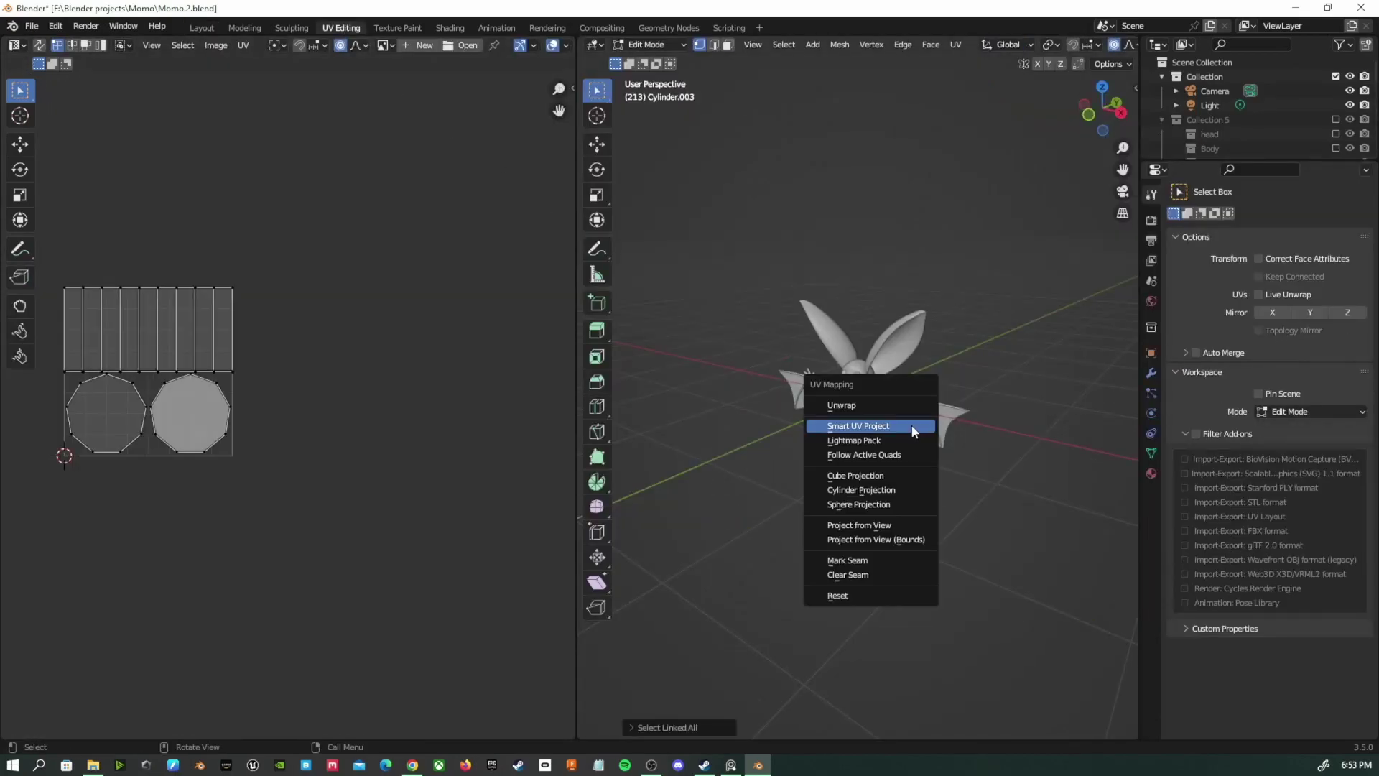
click(903, 428)
click(872, 549)
mouse_move(877, 539)
middle_down()
mouse_move(847, 493)
mouse_move(696, 486)
middle_up()
Add a Base Color paint slot to the tail Cylinder.003 in the Texture Paint workspace
click(399, 29)
scroll(718, 301, down, 2)
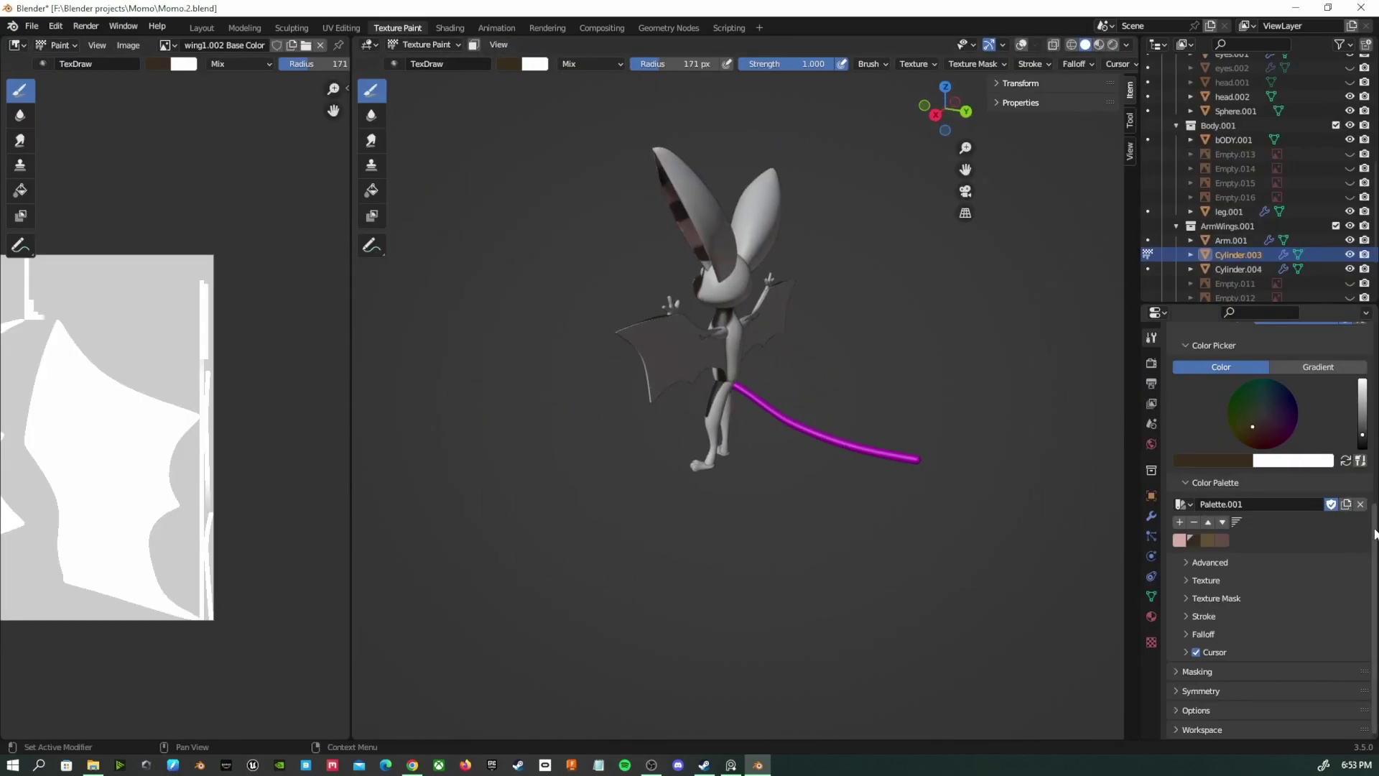
drag(1373, 530, 1364, 351)
click(1360, 411)
click(1330, 429)
click(1259, 565)
scroll(1264, 503, down, 6)
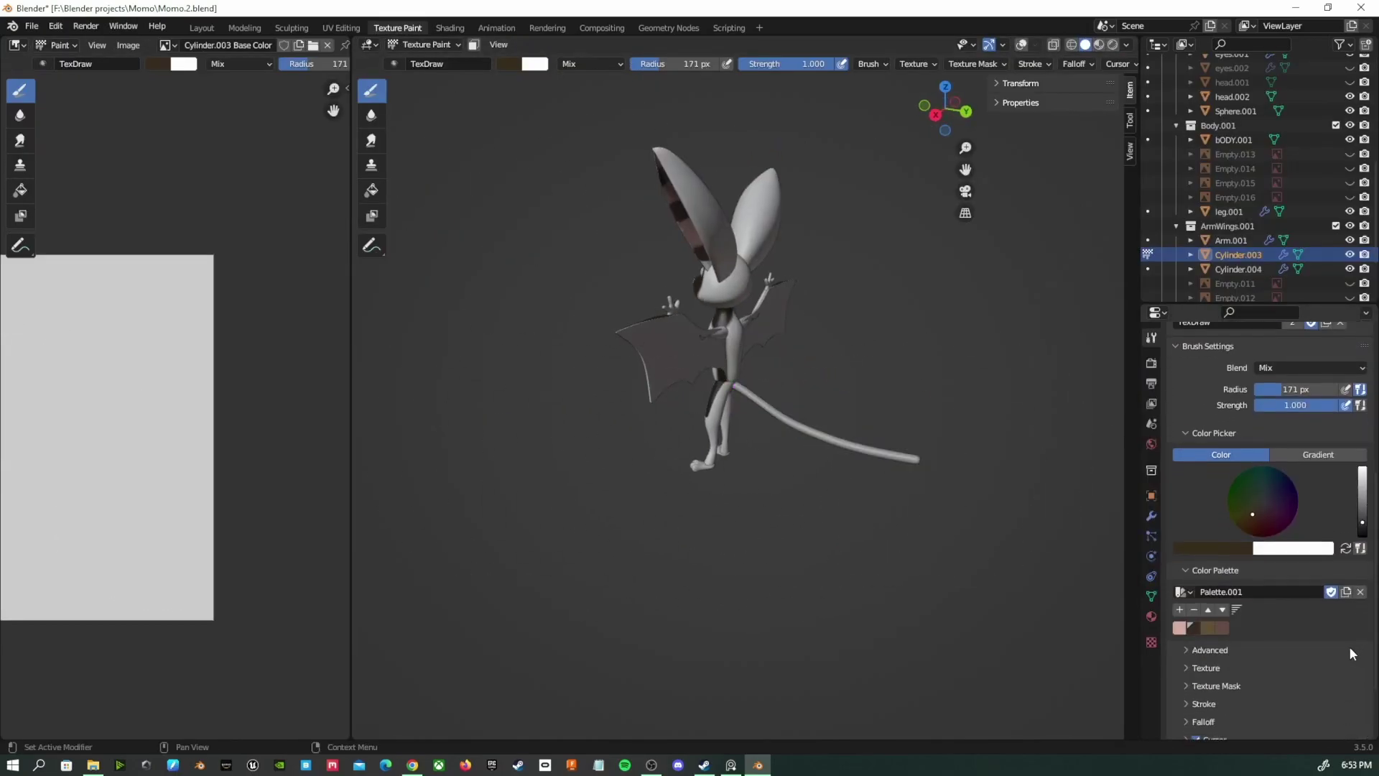
Reduce the brush radius to 79 px and try to paint dark brown on the tail
scroll(939, 391, up, 4)
mouse_move(812, 455)
mouse_down()
mouse_move(548, 385)
mouse_move(651, 415)
mouse_up()
key(f)
click(734, 413)
mouse_move(661, 431)
middle_down()
mouse_move(748, 477)
mouse_move(666, 575)
middle_up()
middle_drag(938, 600, 841, 553)
mouse_move(783, 607)
middle_down()
mouse_move(729, 568)
mouse_move(843, 597)
mouse_move(797, 483)
mouse_move(668, 529)
middle_up()
middle_drag(567, 470, 891, 488)
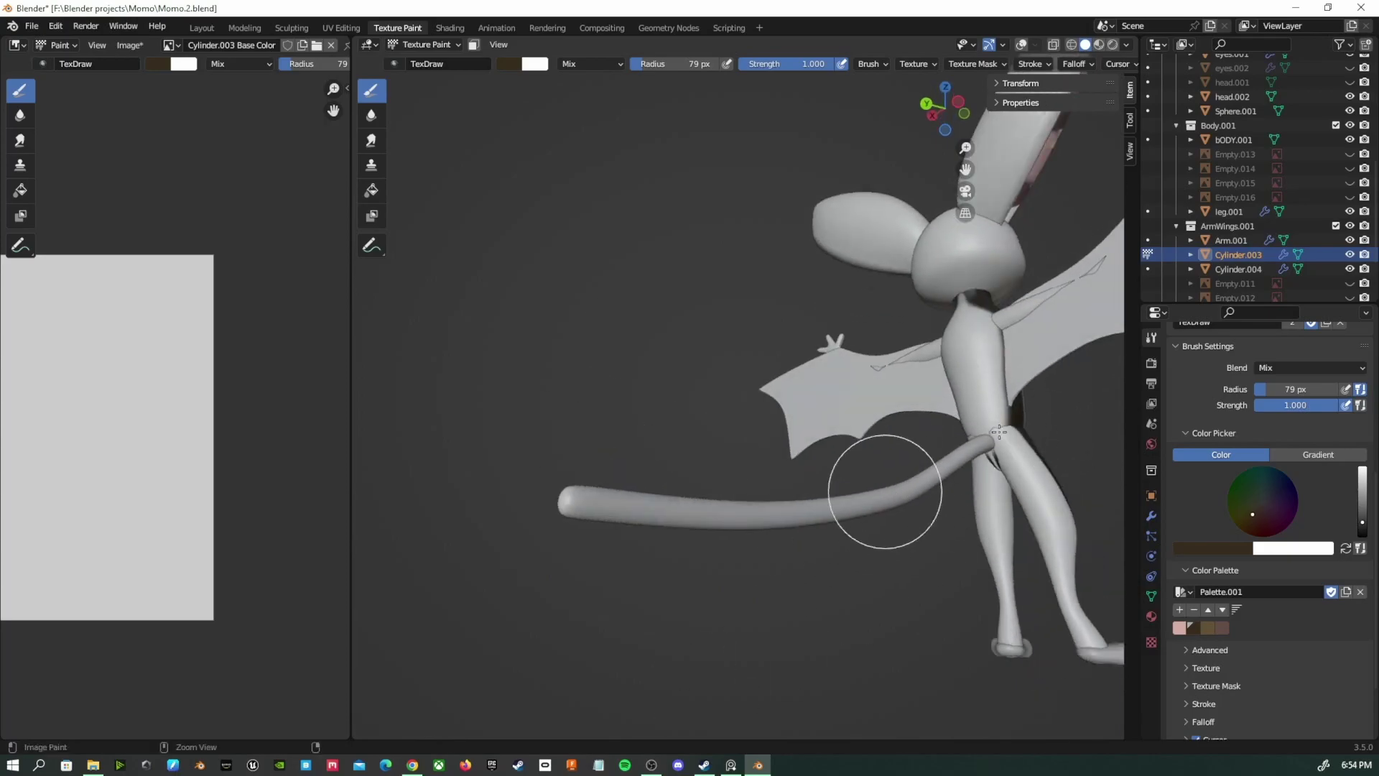
Select the tail in the Layout workspace and apply its modifier
click(200, 27)
click(663, 515)
middle_drag(666, 508, 790, 477)
key(ctrl+a)
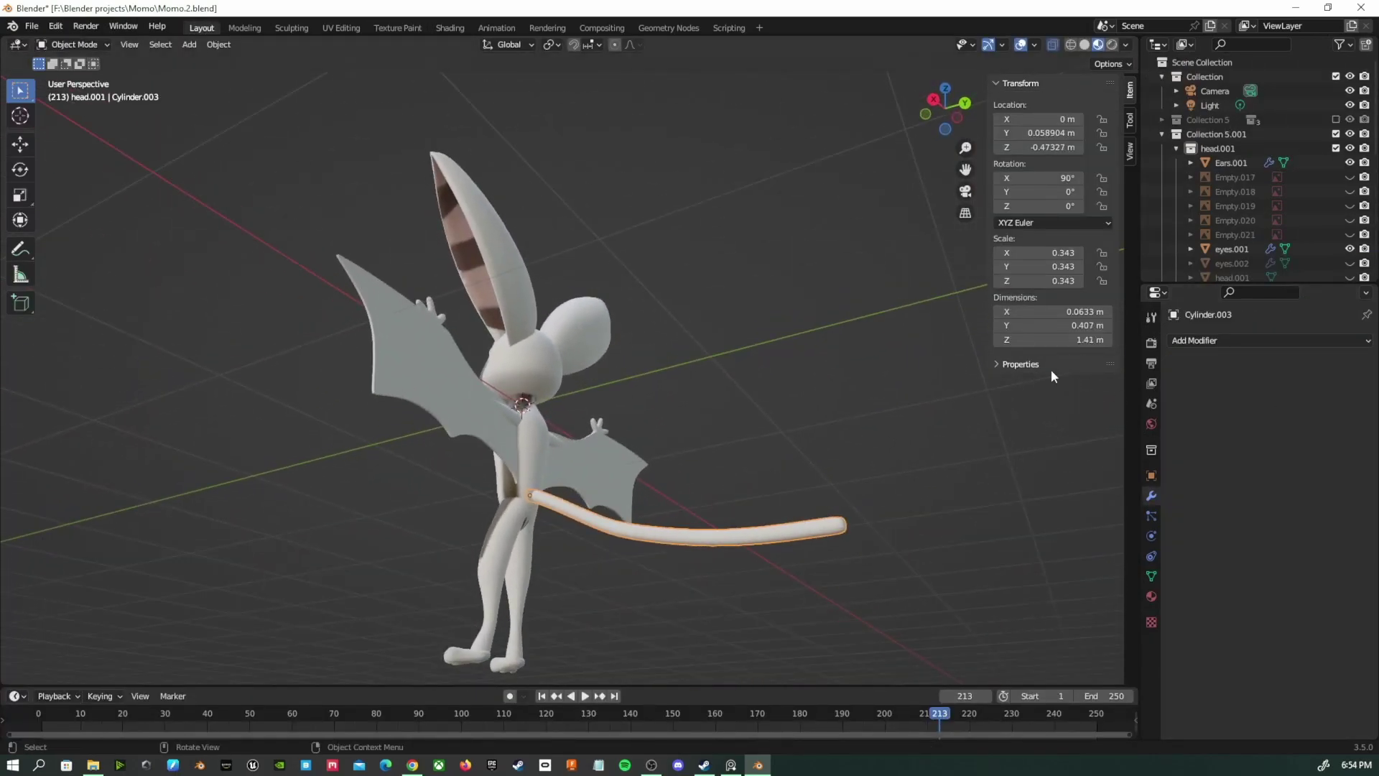
Unwrap the tail's UVs again in the UV Editing workspace
click(342, 28)
scroll(373, 644, down, 3)
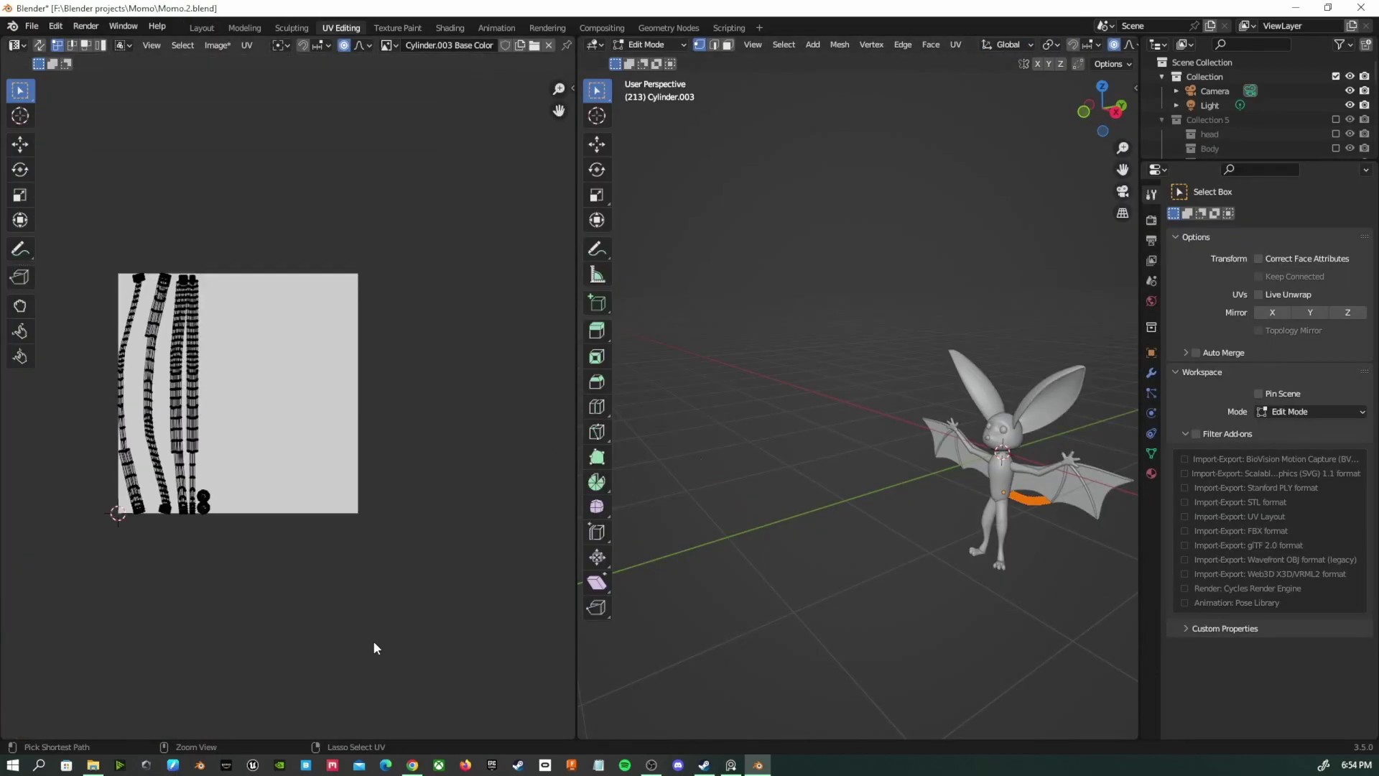
key(u)
click(959, 494)
click(899, 619)
Paint the tail's base dark brown from several sides with the 79 px brush and widen the 3D view
click(397, 28)
mouse_move(706, 282)
middle_down()
mouse_move(880, 450)
mouse_move(893, 511)
mouse_move(825, 409)
mouse_move(908, 529)
mouse_move(665, 591)
mouse_move(844, 481)
mouse_move(610, 517)
mouse_move(523, 507)
mouse_move(801, 466)
mouse_move(671, 385)
mouse_move(665, 422)
mouse_move(982, 361)
middle_up()
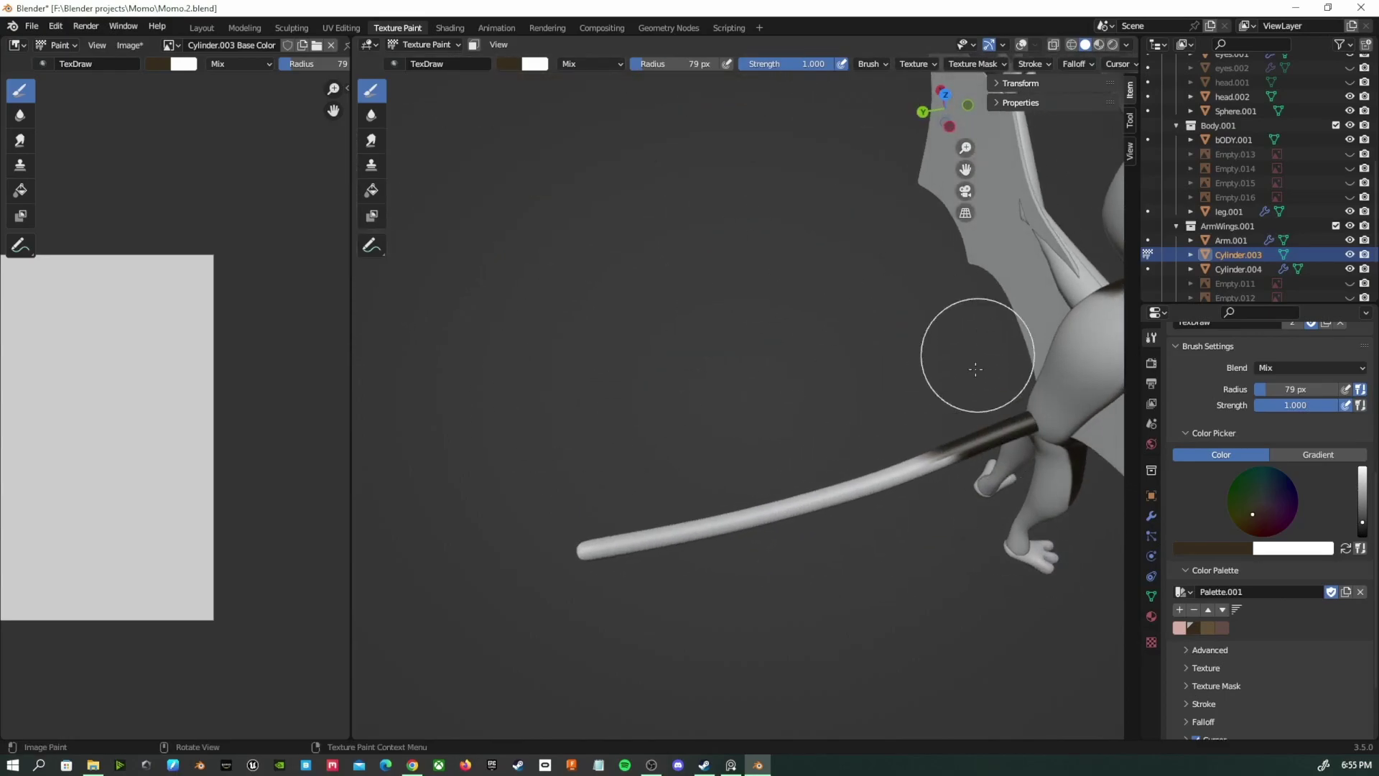
middle_drag(982, 445, 970, 379)
drag(1015, 295, 982, 381)
middle_drag(997, 395, 955, 162)
mouse_move(999, 245)
middle_down()
mouse_move(634, 338)
mouse_move(710, 265)
middle_up()
middle_drag(904, 204, 857, 345)
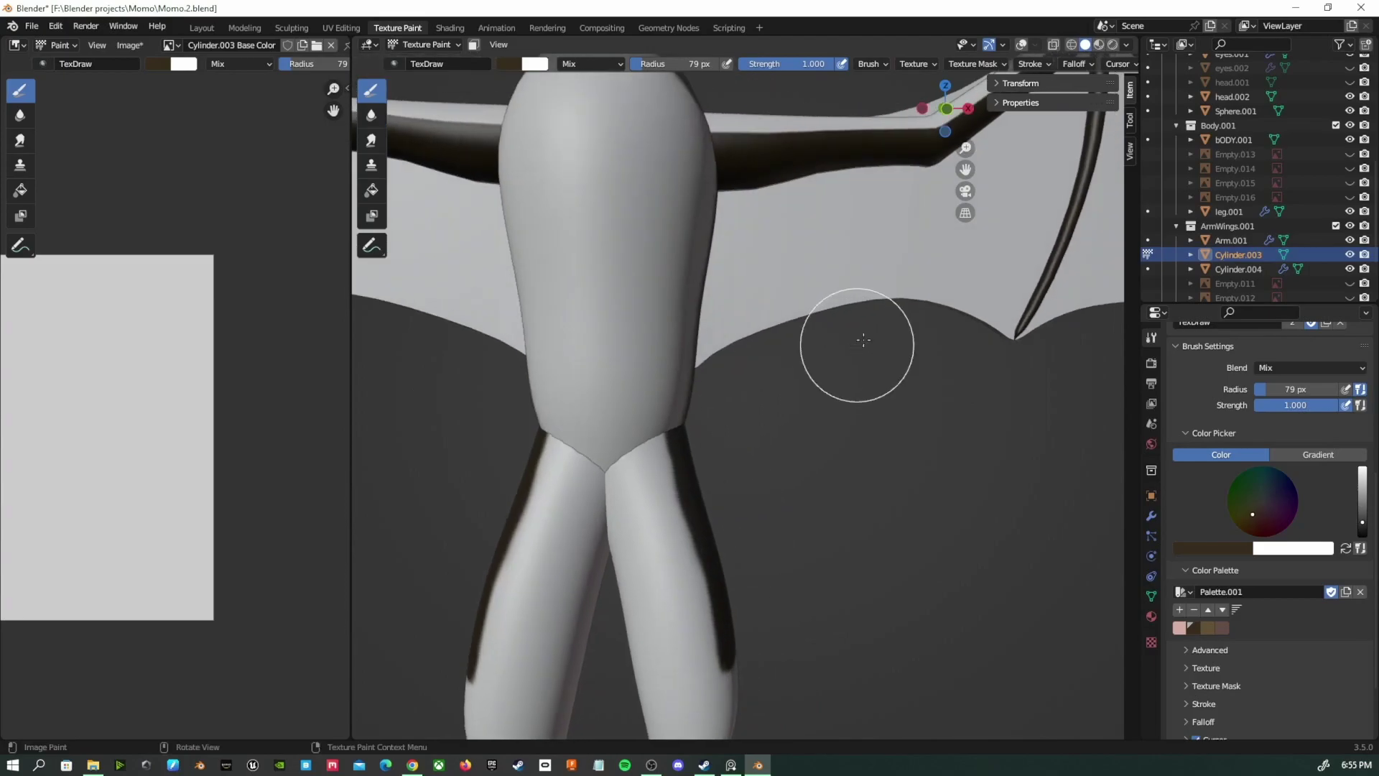
drag(353, 319, 190, 319)
middle_drag(849, 239, 960, 493)
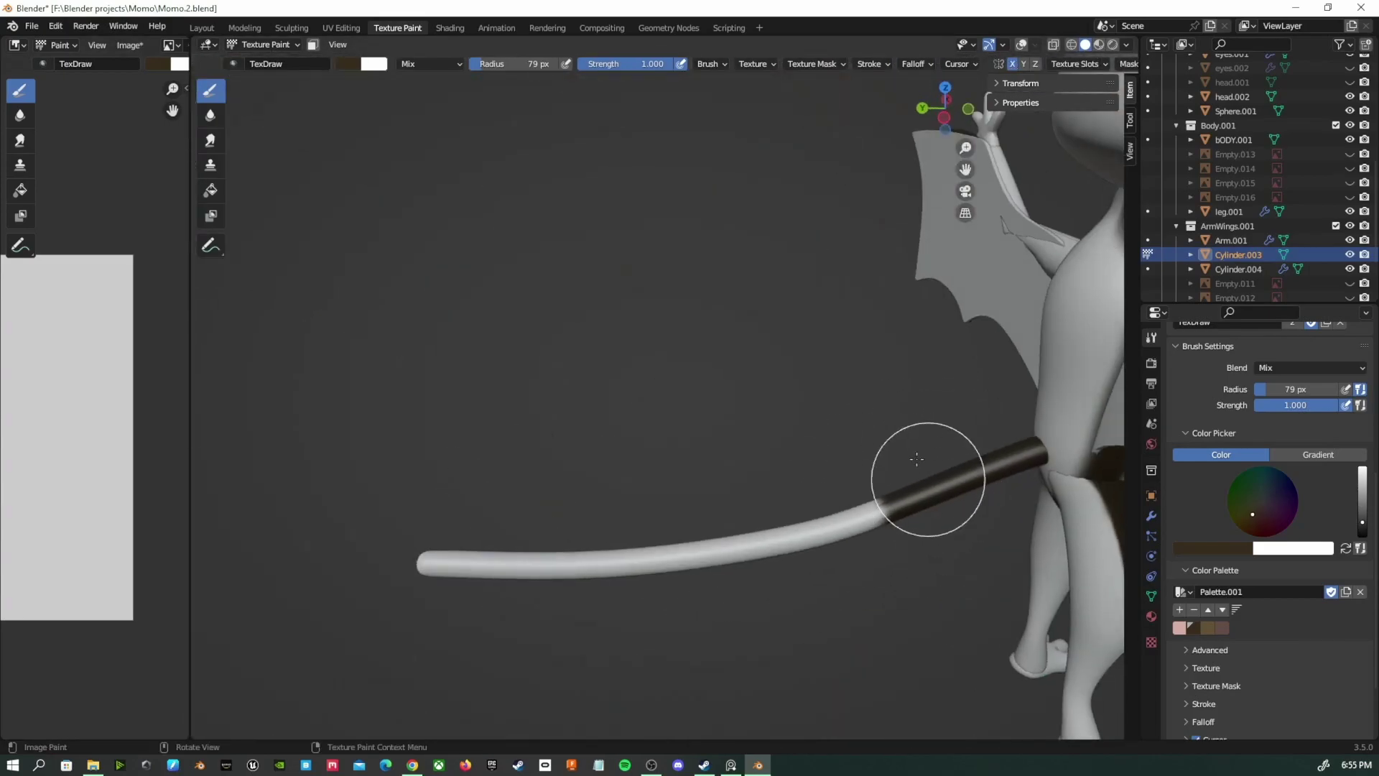
Extend the dark brown paint to mid-tail from several sides and even out its edge with a 41 px brush
mouse_move(847, 475)
mouse_down()
mouse_move(806, 502)
mouse_move(812, 563)
mouse_up()
middle_drag(813, 563, 665, 457)
drag(666, 457, 693, 474)
mouse_move(694, 474)
middle_down()
mouse_move(606, 456)
mouse_move(530, 560)
middle_up()
mouse_move(529, 560)
mouse_down()
mouse_move(565, 450)
mouse_move(615, 467)
mouse_up()
mouse_move(615, 468)
middle_down()
mouse_move(600, 576)
mouse_move(585, 431)
mouse_move(631, 366)
mouse_move(632, 283)
middle_up()
key(f)
click(565, 445)
drag(596, 395, 578, 431)
middle_drag(579, 438, 575, 330)
mouse_move(562, 503)
shift+middle_down()
mouse_move(589, 376)
mouse_move(542, 531)
shift+middle_up()
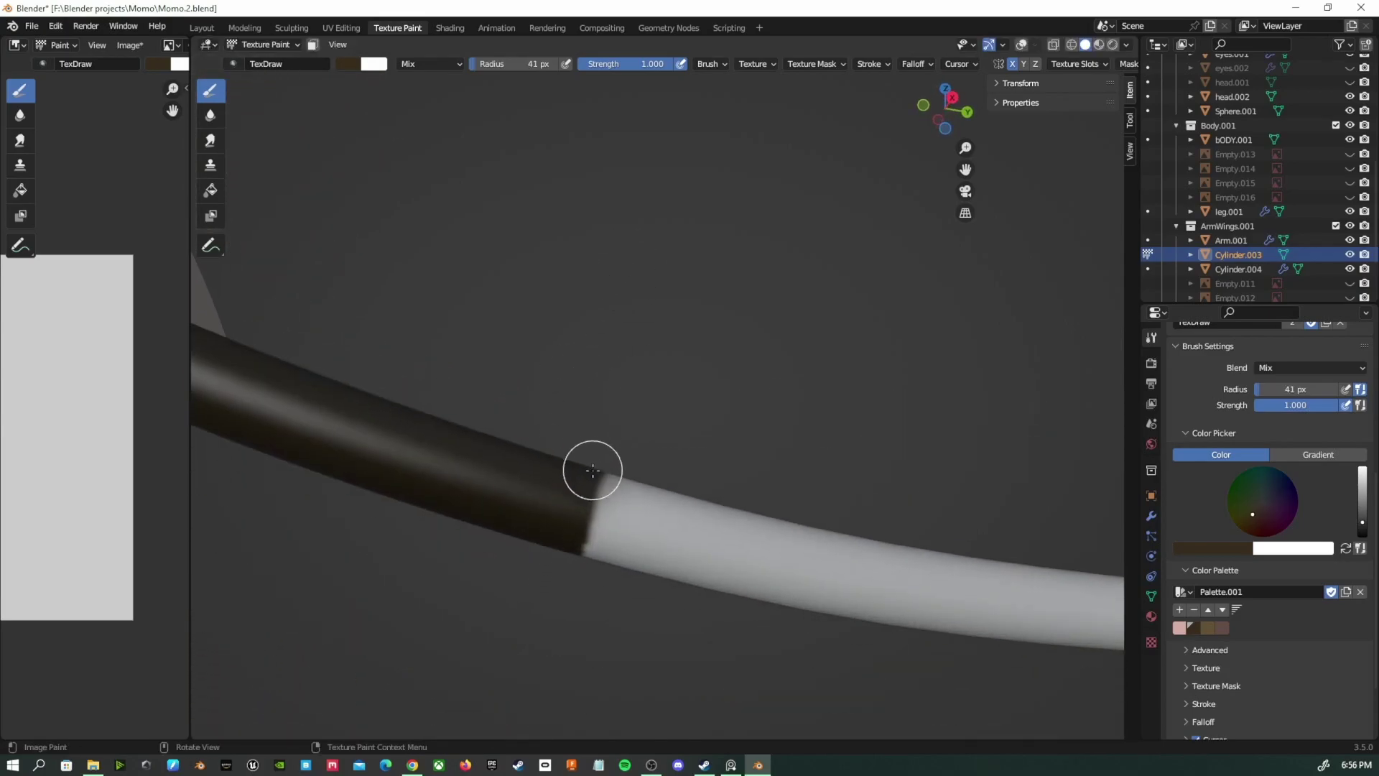
Paint the tail's tip and one band between the tip and the brown base dark brown, viewing the tail from all sides
middle_drag(592, 468, 683, 243)
ctrl+middle_drag(669, 335, 708, 511)
key(KP_1)
key(KP_3)
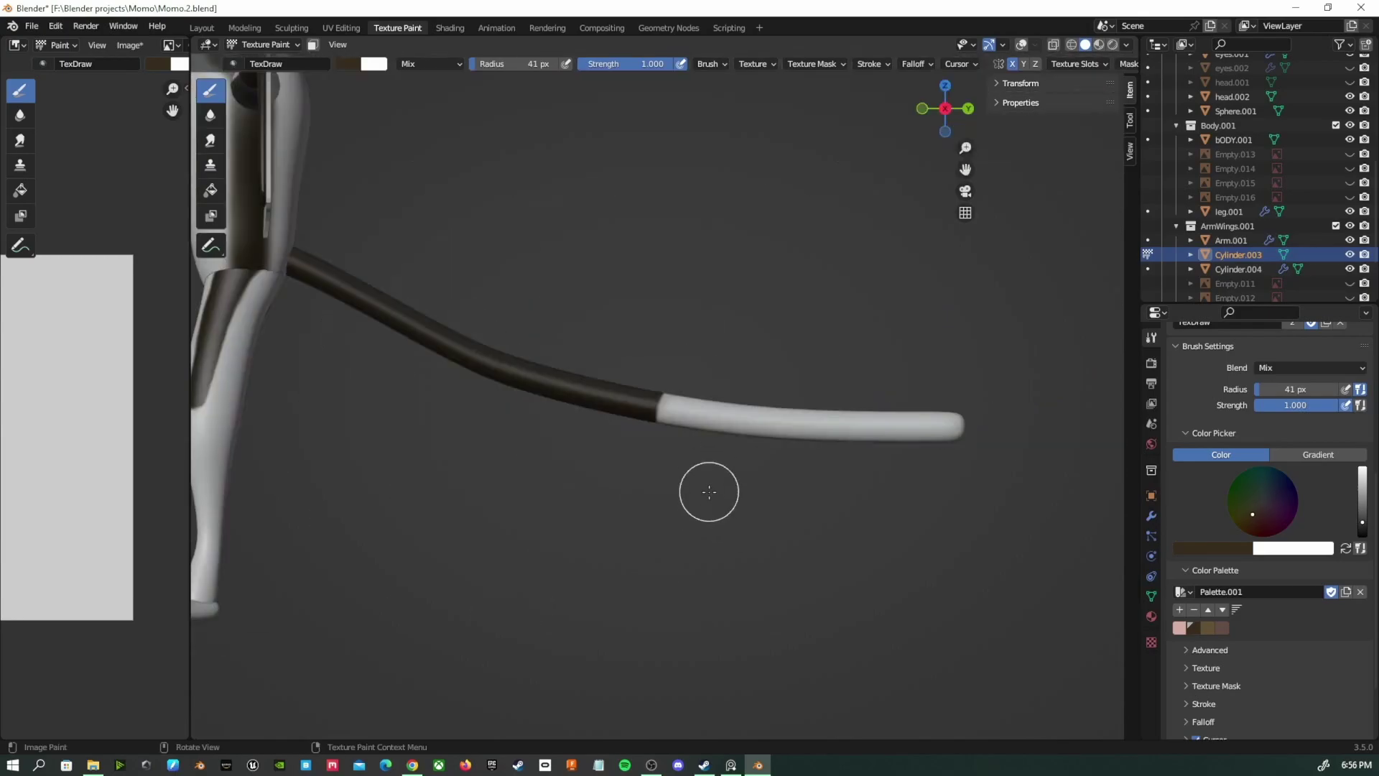
drag(967, 448, 944, 426)
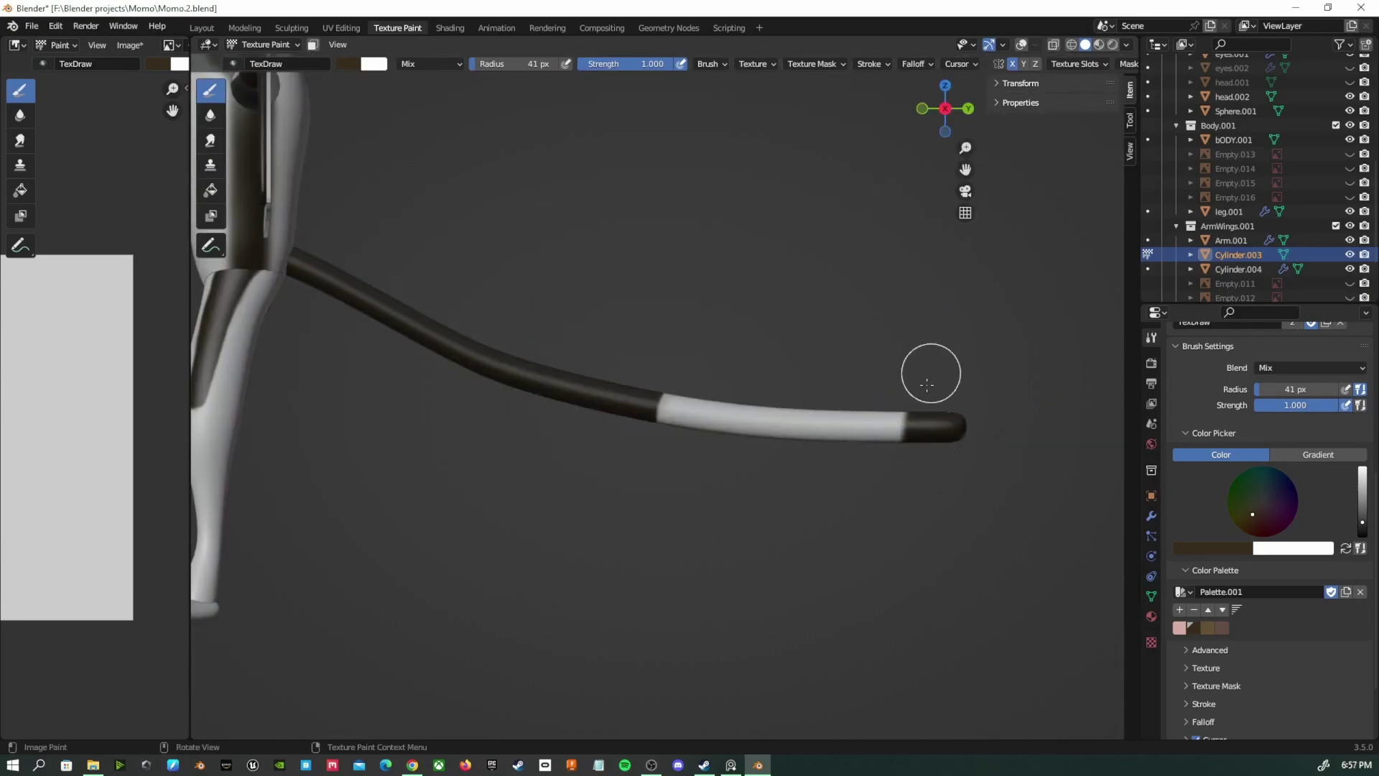
drag(816, 410, 808, 390)
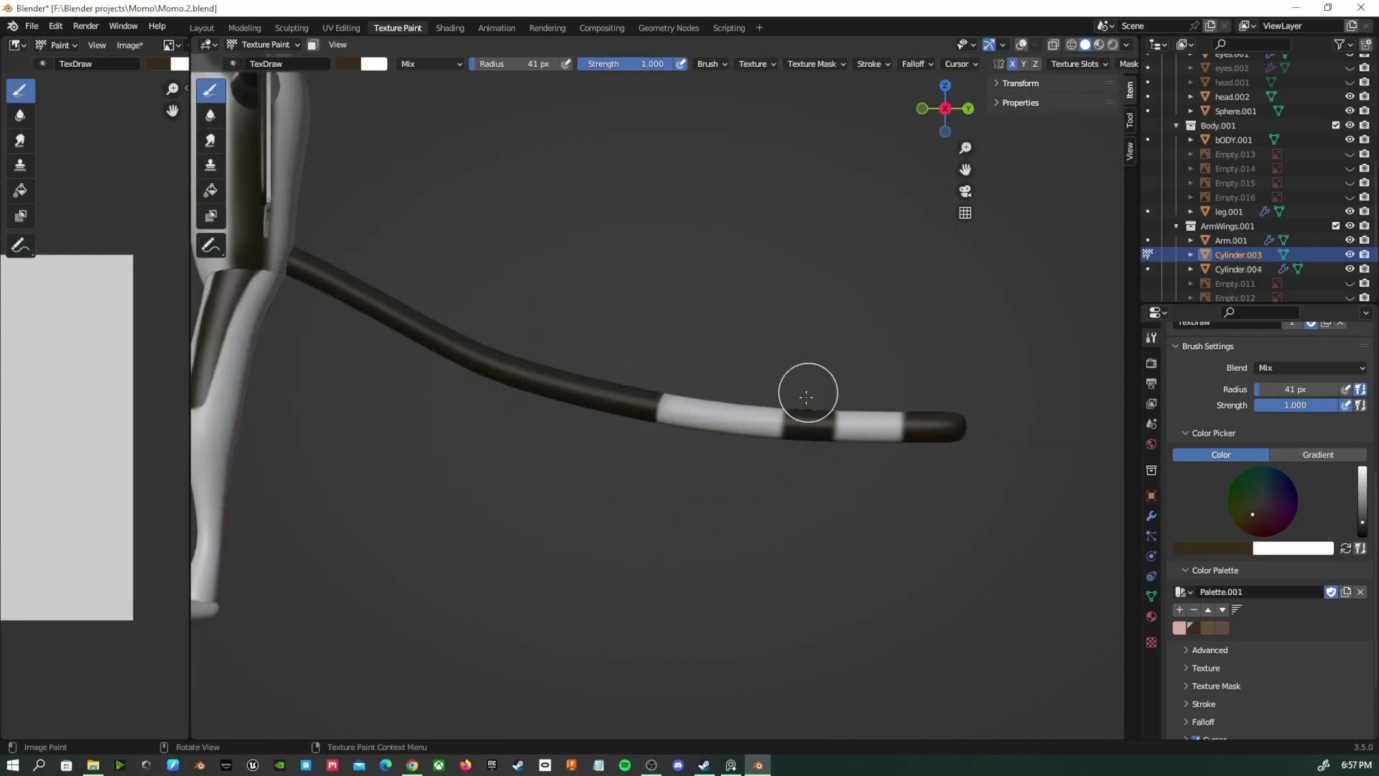
middle_drag(675, 437, 722, 555)
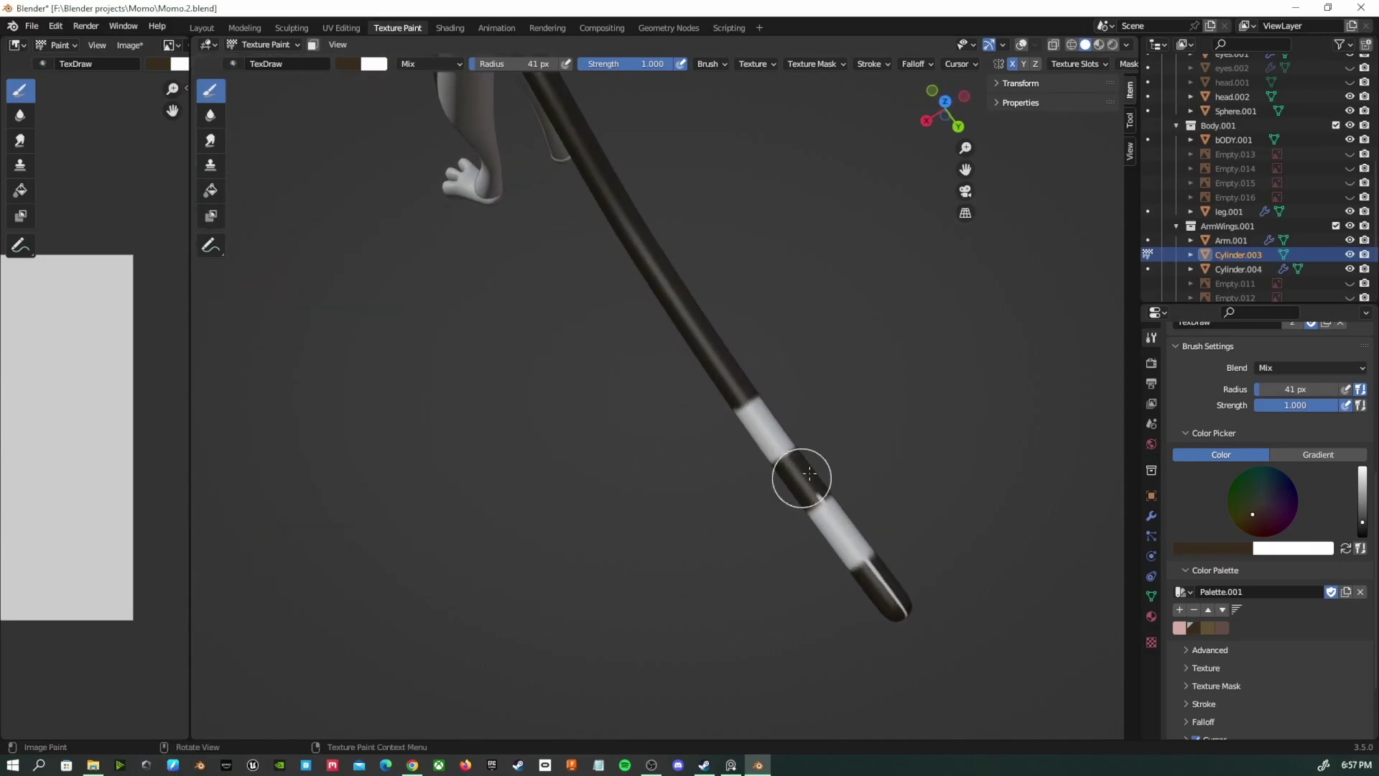
middle_drag(908, 563, 740, 87)
mouse_move(725, 179)
middle_down()
mouse_move(732, 147)
mouse_move(747, 165)
middle_up()
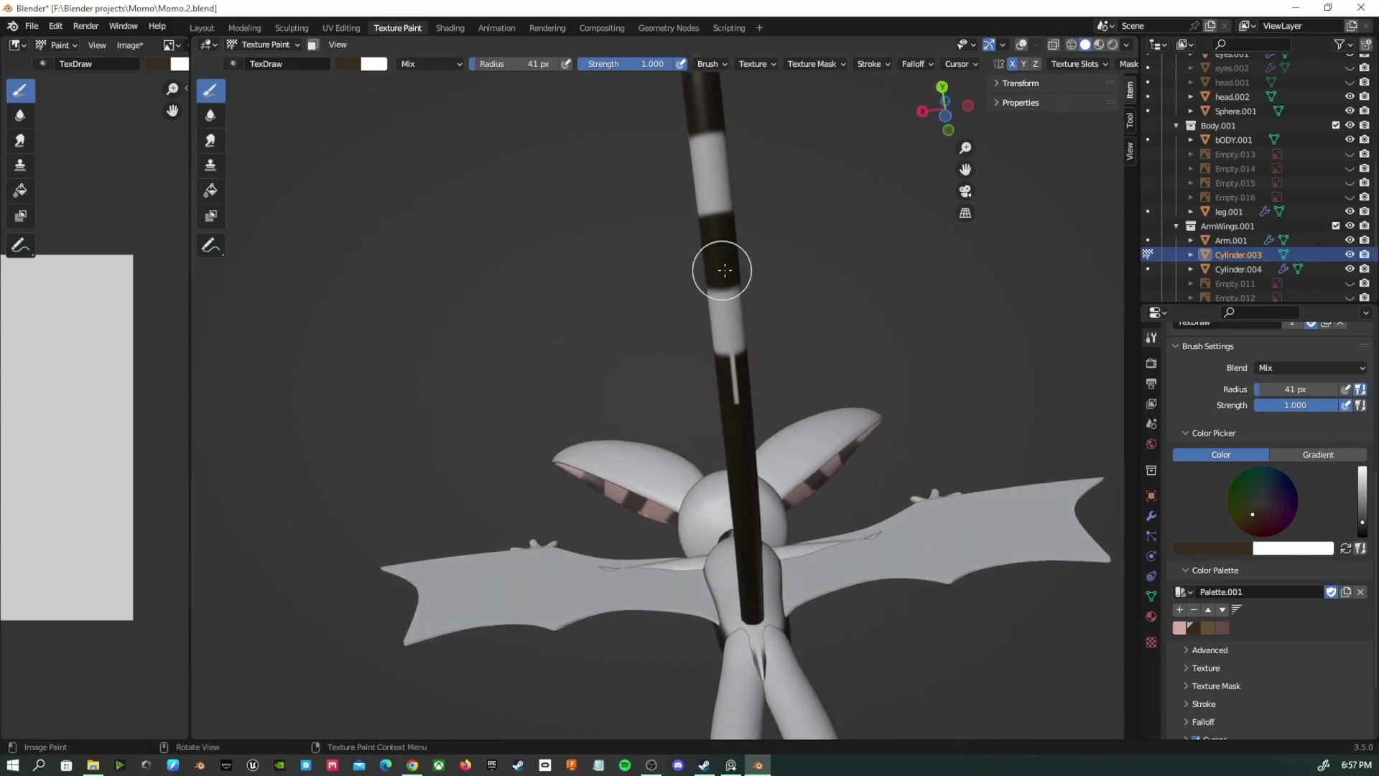
middle_drag(726, 378, 732, 503)
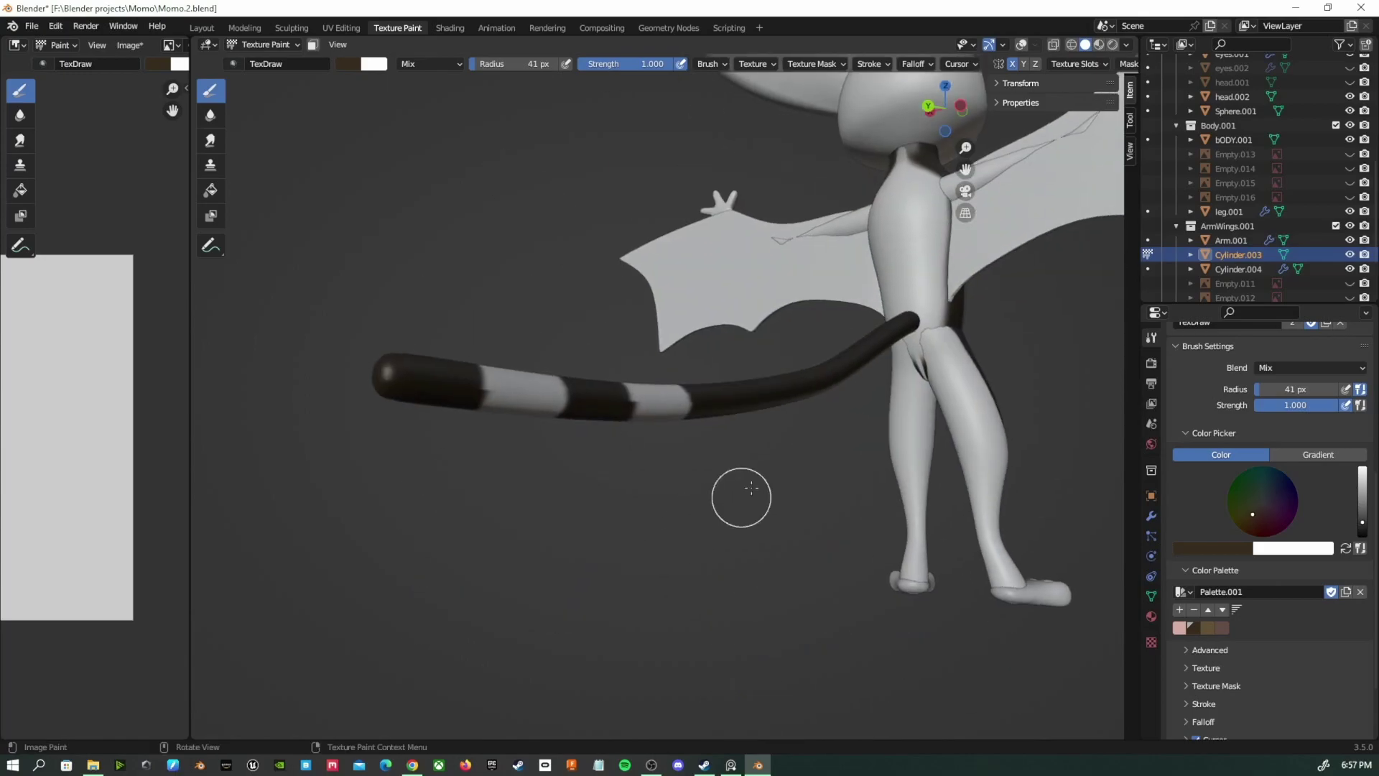
View the whole model from the front and save the tail's painted texture image
scroll(783, 436, down, 3)
middle_drag(751, 455, 660, 448)
scroll(930, 333, down, 3)
middle_drag(930, 333, 729, 424)
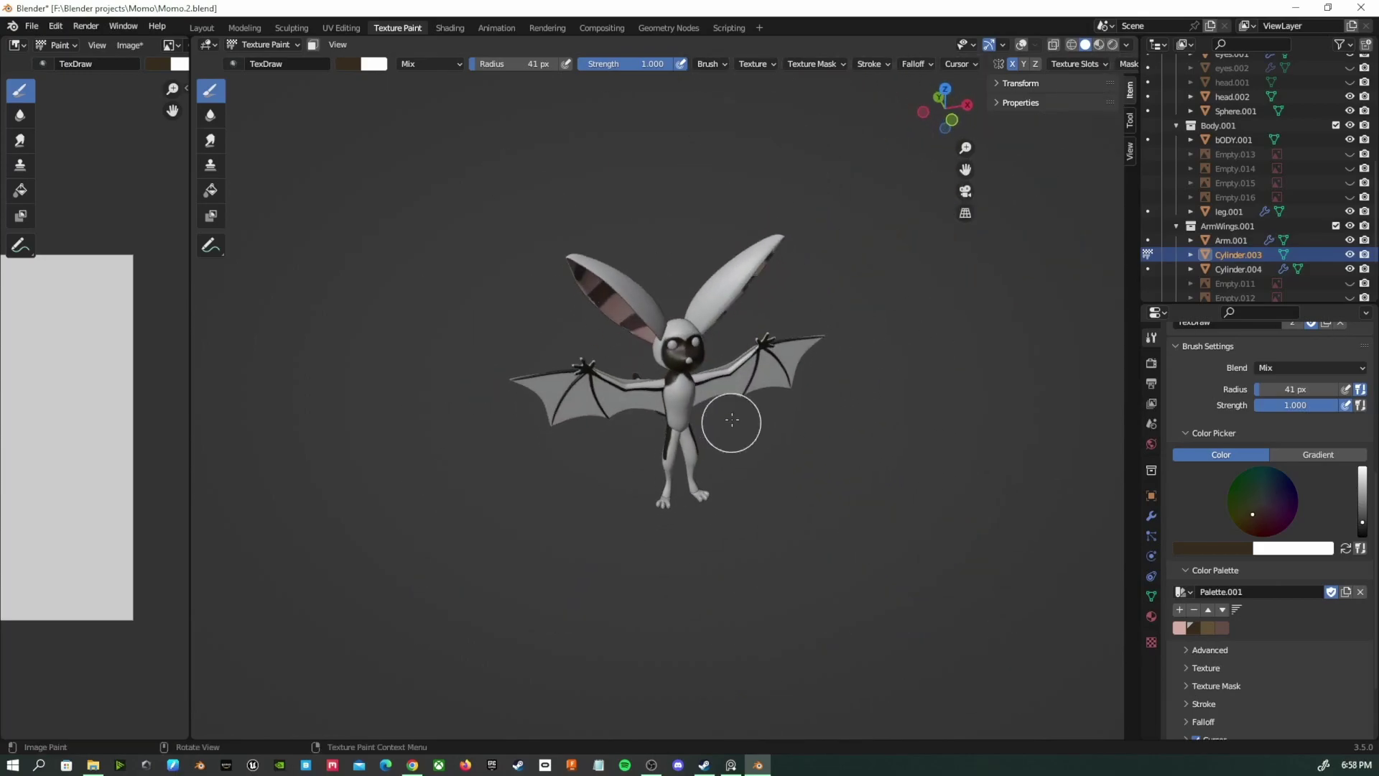
scroll(730, 424, up, 3)
click(132, 46)
click(144, 173)
click(888, 585)
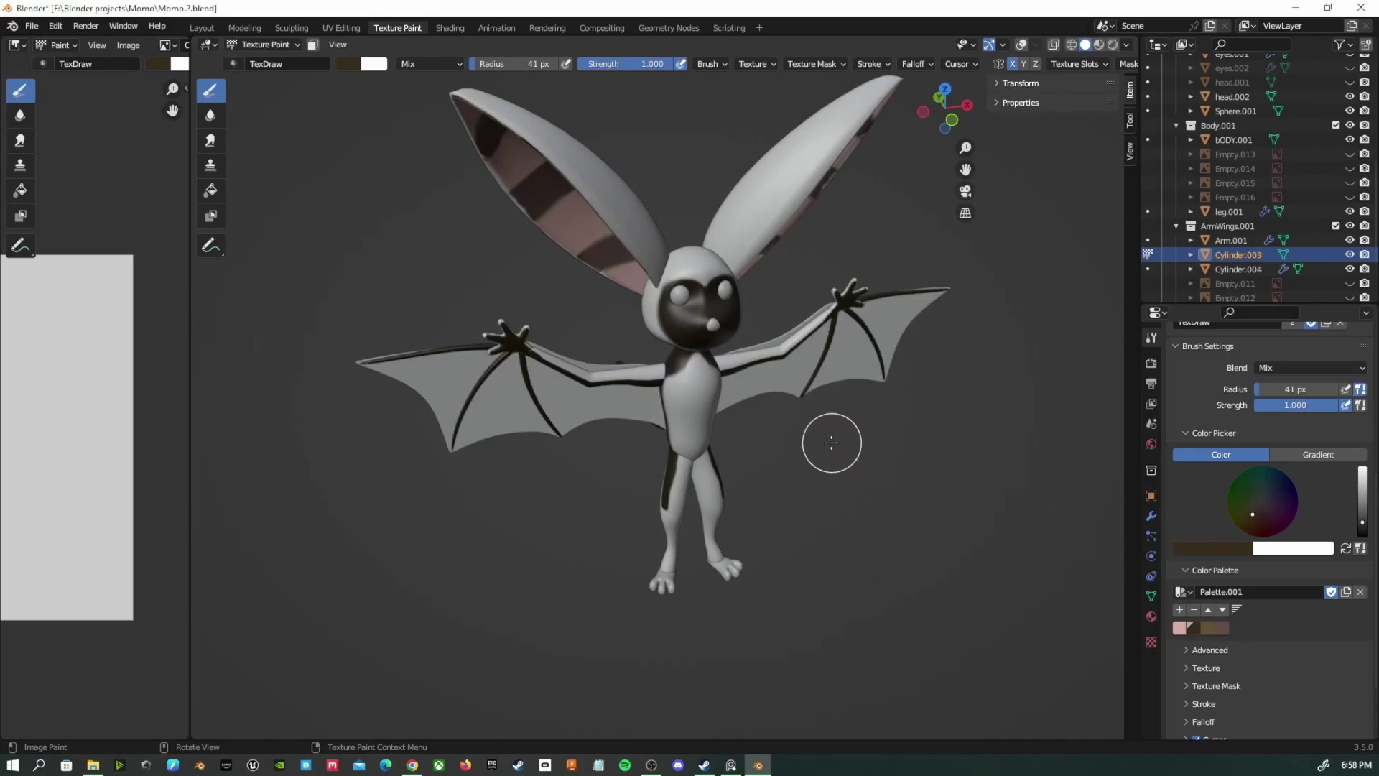
Add a blank 1024 by 1024 px base color paint slot with alpha to the feet object Cylinder.004
middle_drag(833, 439, 837, 539)
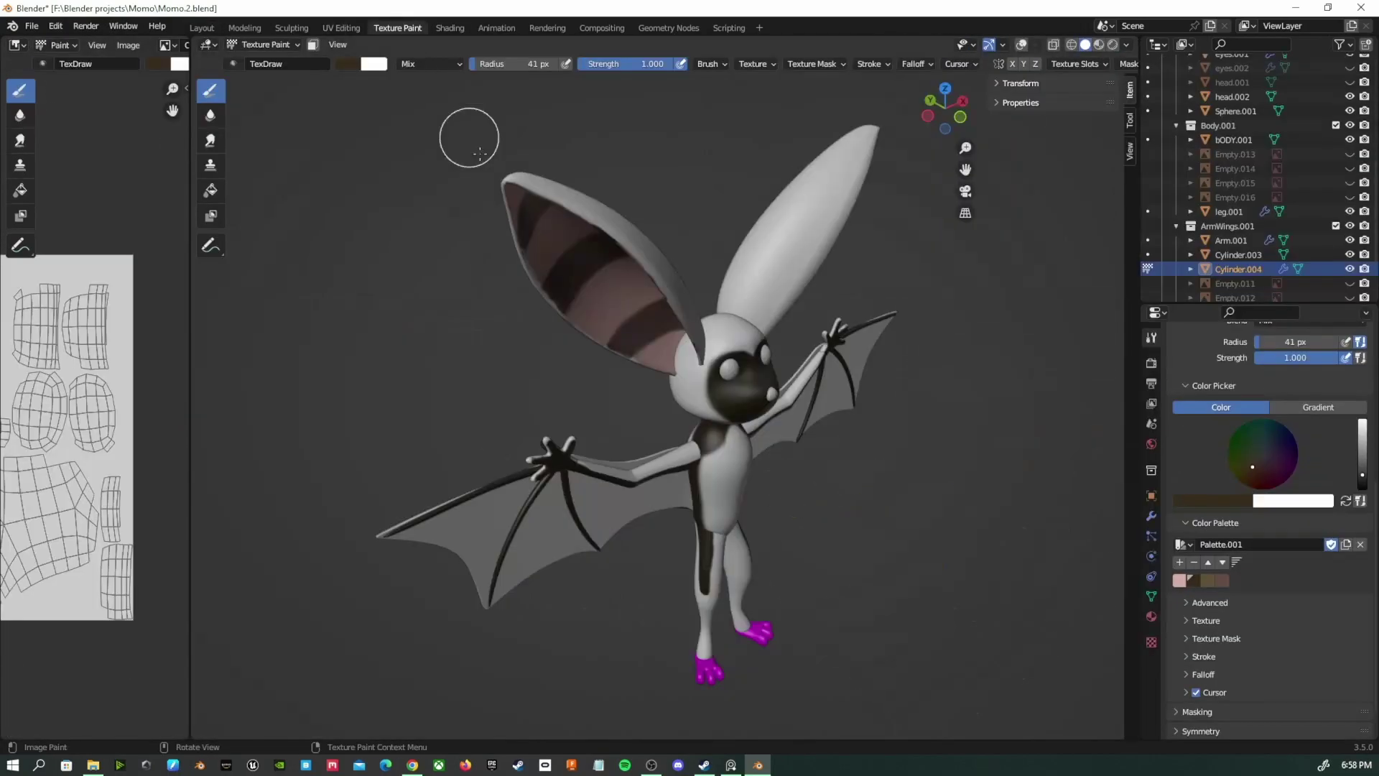
scroll(1264, 503, up, 10)
click(1360, 406)
click(1300, 418)
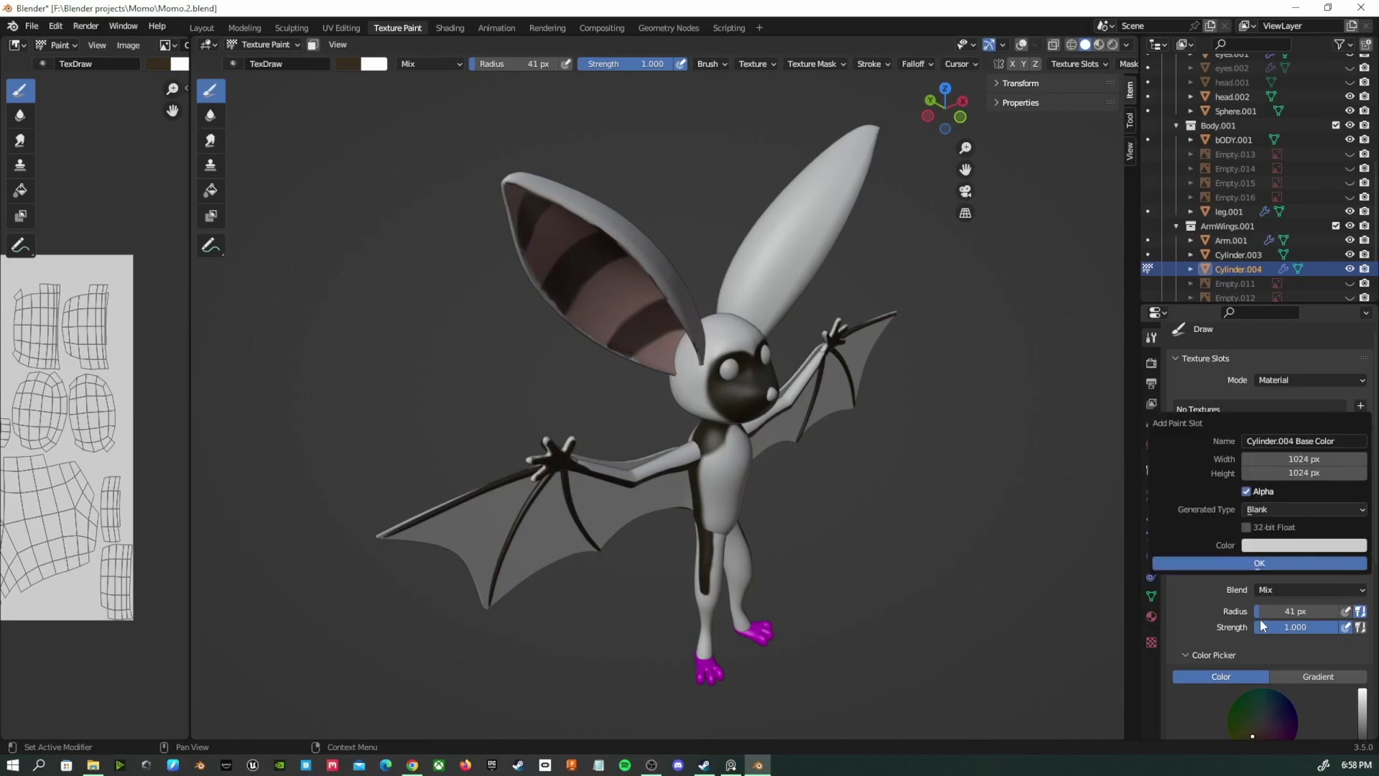
click(1261, 568)
shift+middle_drag(1077, 594, 916, 453)
scroll(1264, 503, down, 7)
Check the feet from several sides in Texture Paint and save their texture image
click(569, 563)
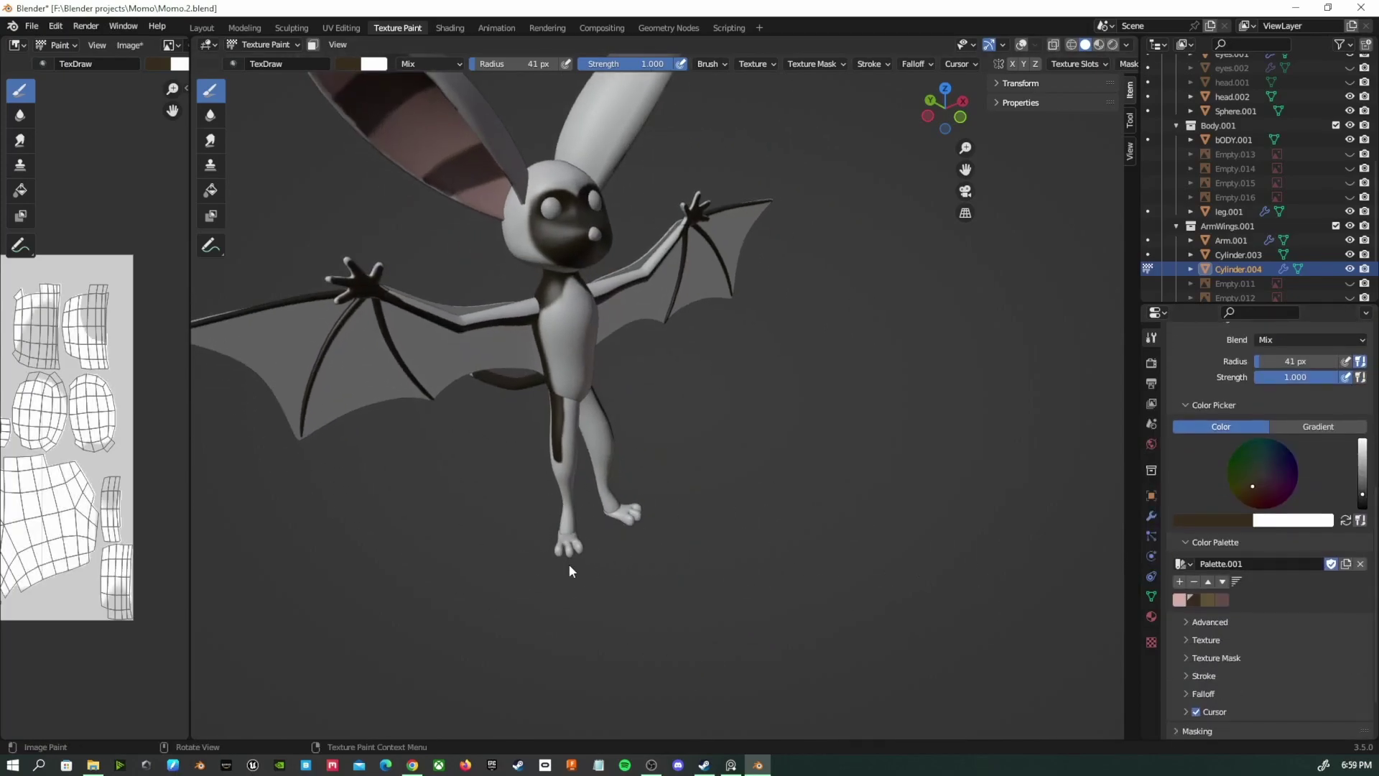
middle_drag(550, 555, 599, 230)
middle_drag(602, 652, 708, 457)
middle_drag(410, 411, 680, 440)
scroll(679, 440, down, 3)
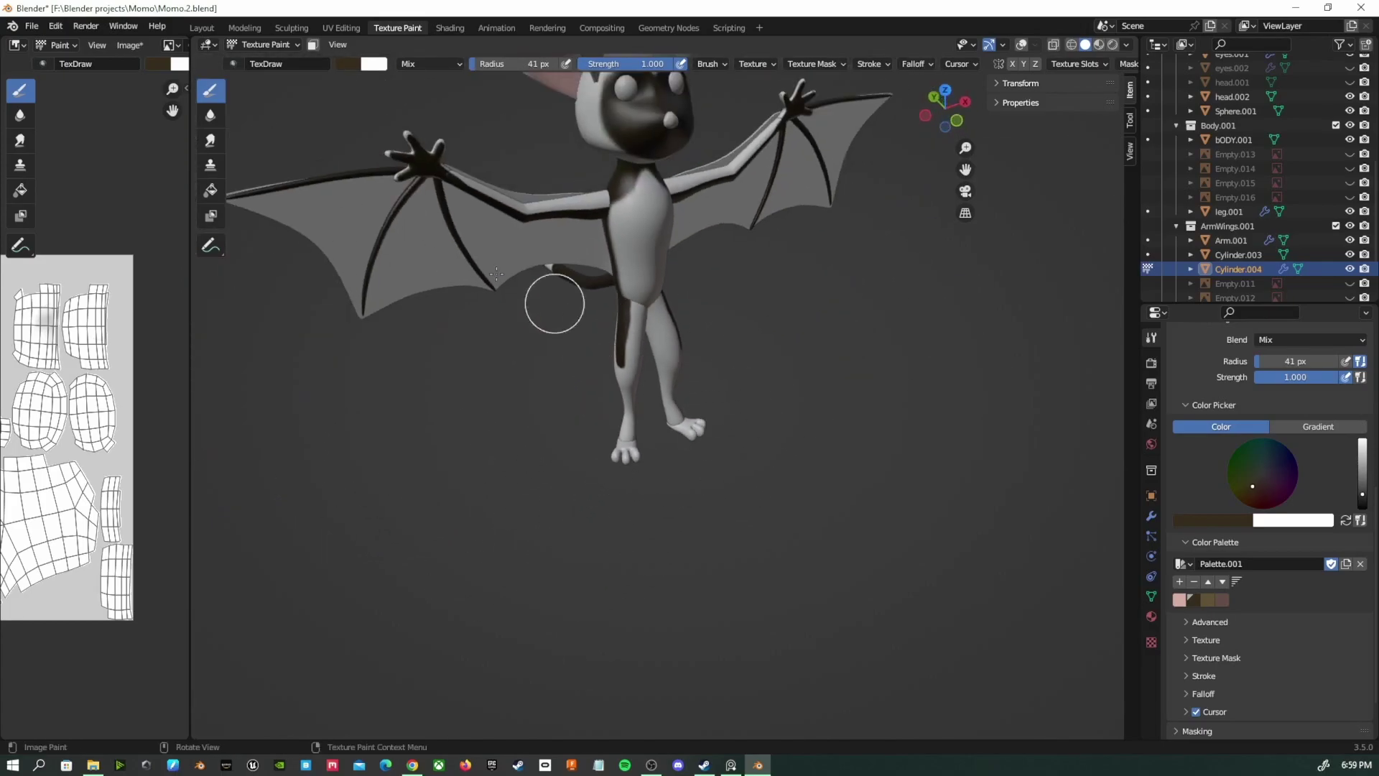
click(202, 27)
click(397, 27)
click(130, 44)
click(163, 163)
click(923, 616)
Select the eyes in the Layout workspace and open their material properties
click(201, 27)
scroll(820, 432, up, 6)
shift+middle_drag(907, 388, 679, 377)
click(621, 453)
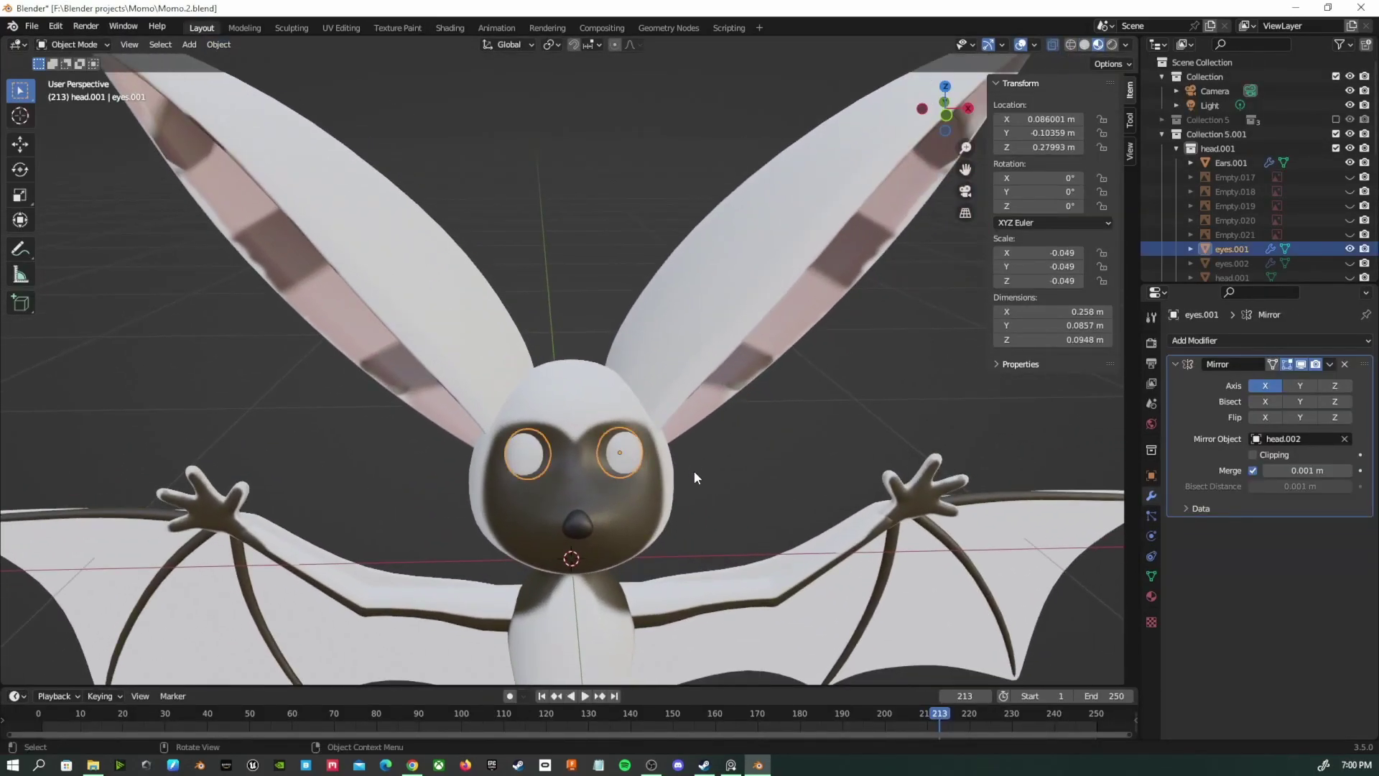
click(1152, 597)
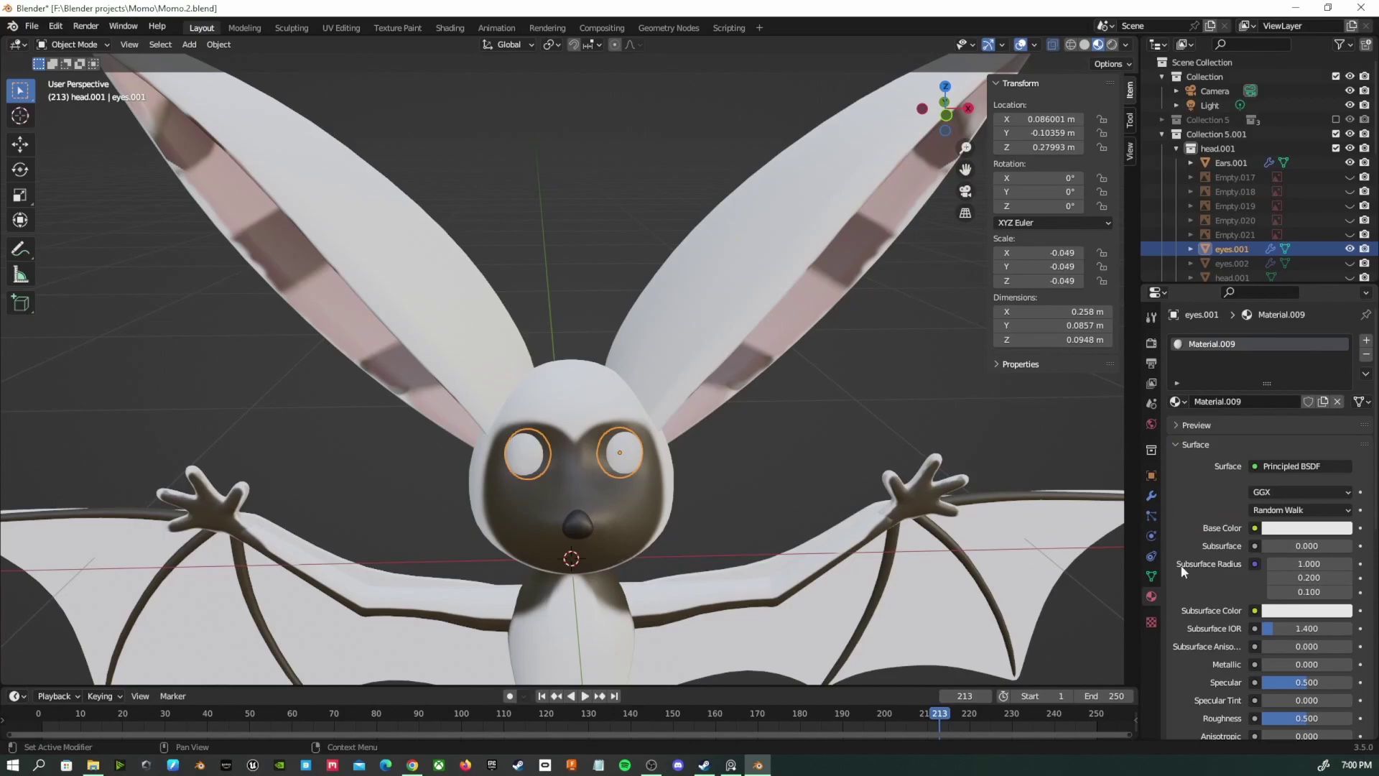
Look through the eye material's surface, volume sampling and viewport display settings and bring the face closer
scroll(1350, 436, down, 15)
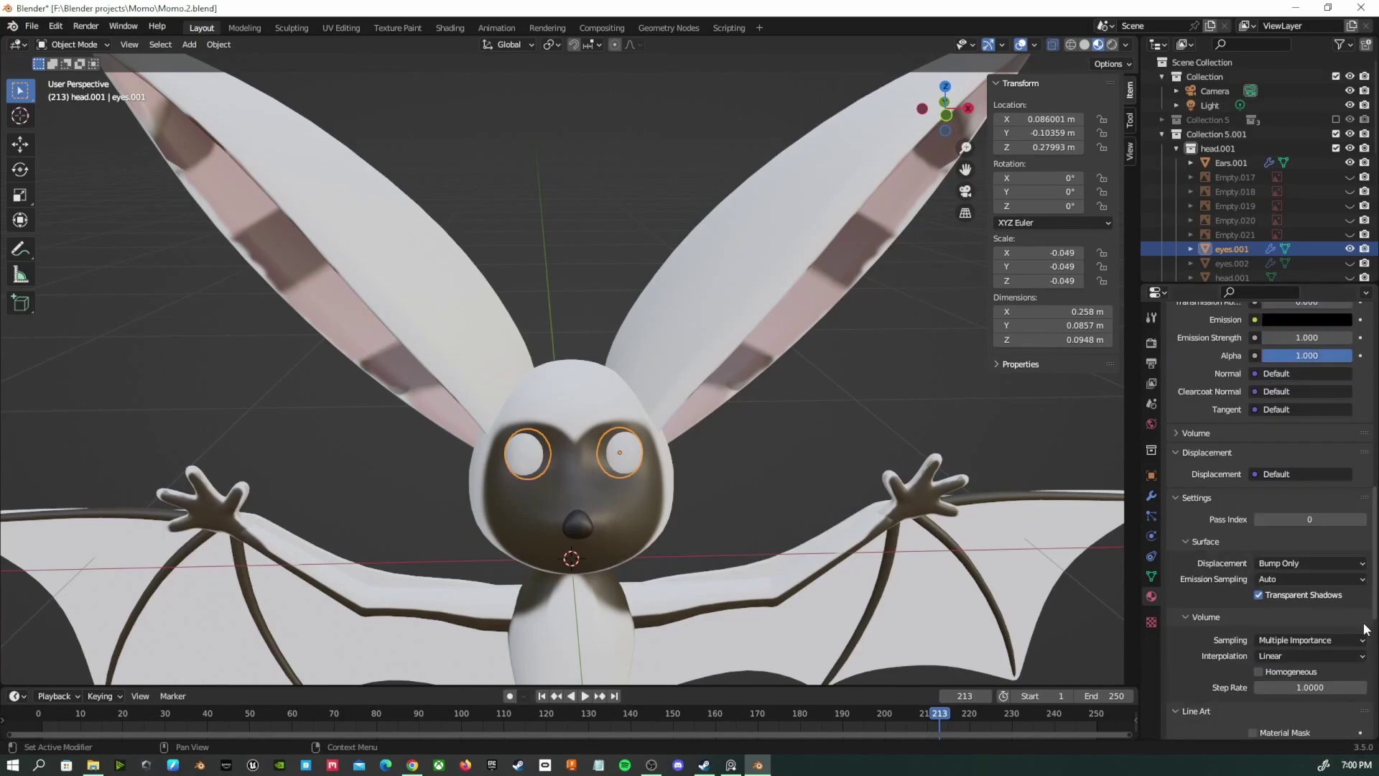
click(1329, 420)
click(1332, 487)
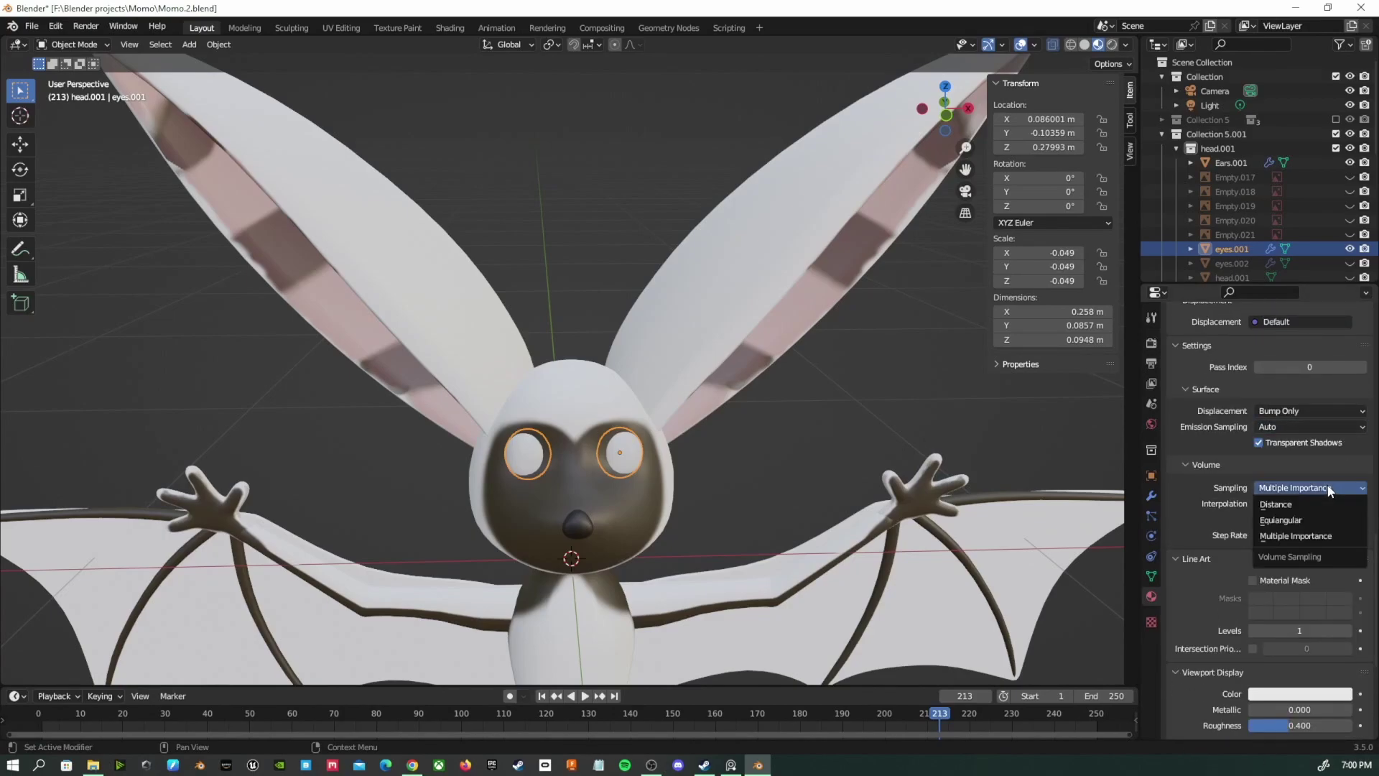
drag(1372, 583, 1370, 537)
click(1335, 509)
click(1328, 553)
click(1329, 597)
click(1335, 613)
click(1336, 613)
mouse_move(1373, 581)
mouse_down()
mouse_move(1374, 653)
mouse_move(1374, 560)
mouse_up()
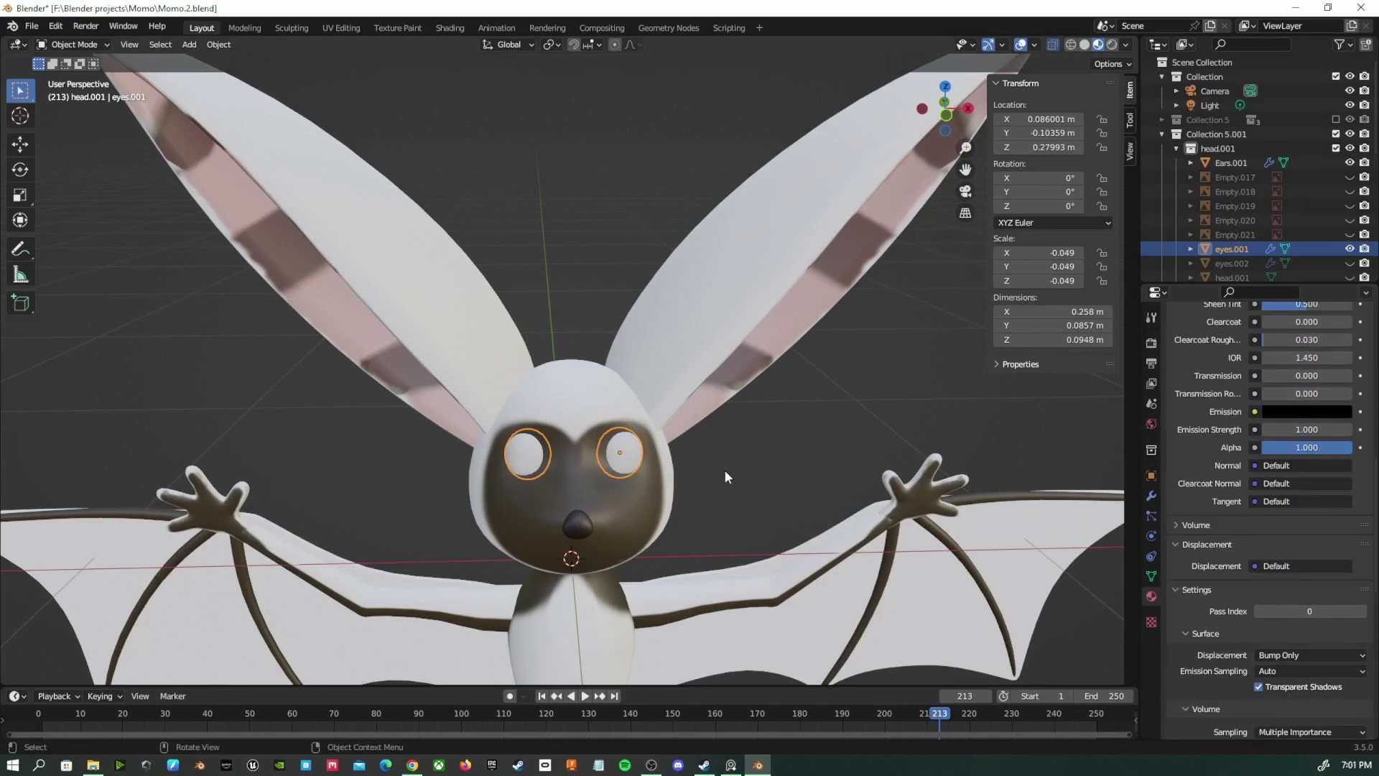
scroll(739, 462, up, 4)
shift+middle_drag(754, 619, 697, 521)
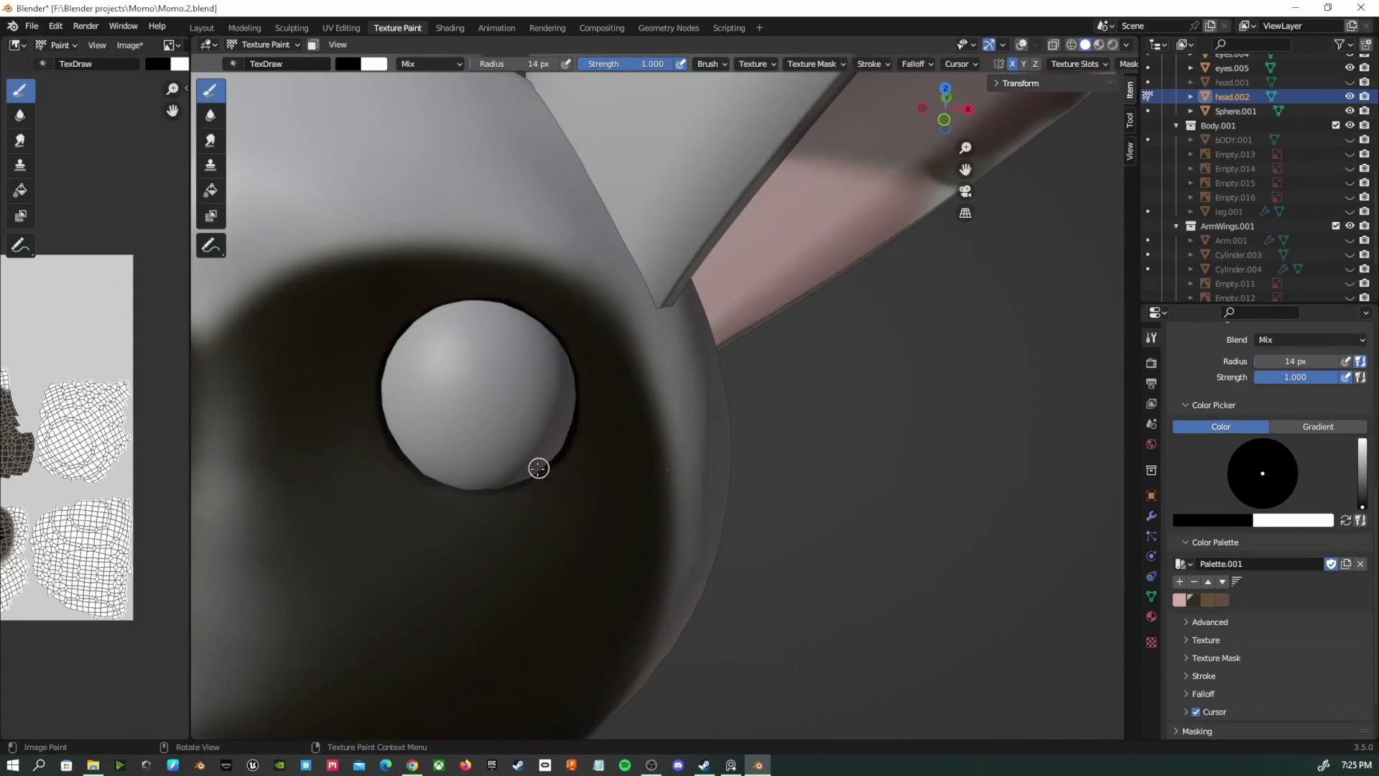
Examine the green eye and the painted black eye socket in material preview and rendered shading
click(1099, 44)
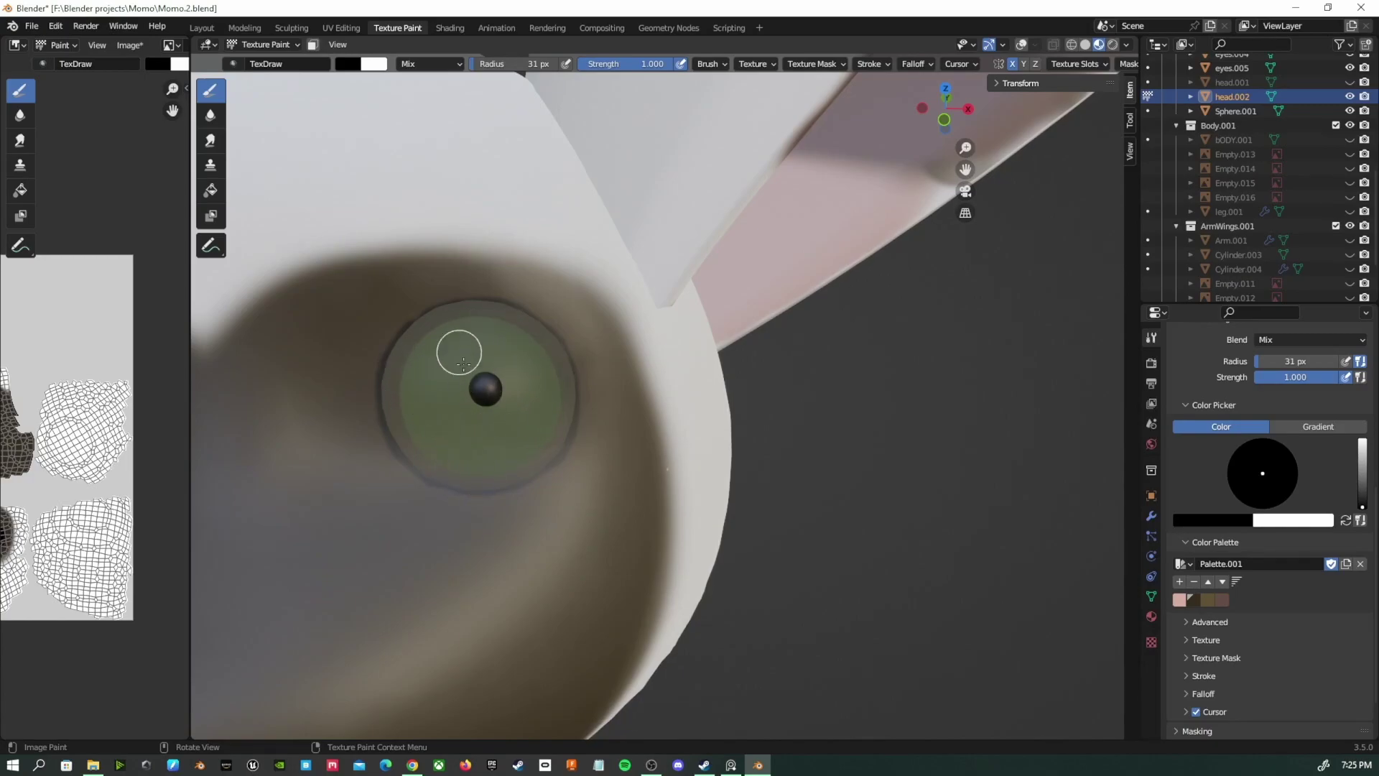
ctrl+middle_drag(569, 424, 608, 396)
ctrl+middle_drag(330, 446, 622, 409)
ctrl+middle_drag(621, 409, 402, 371)
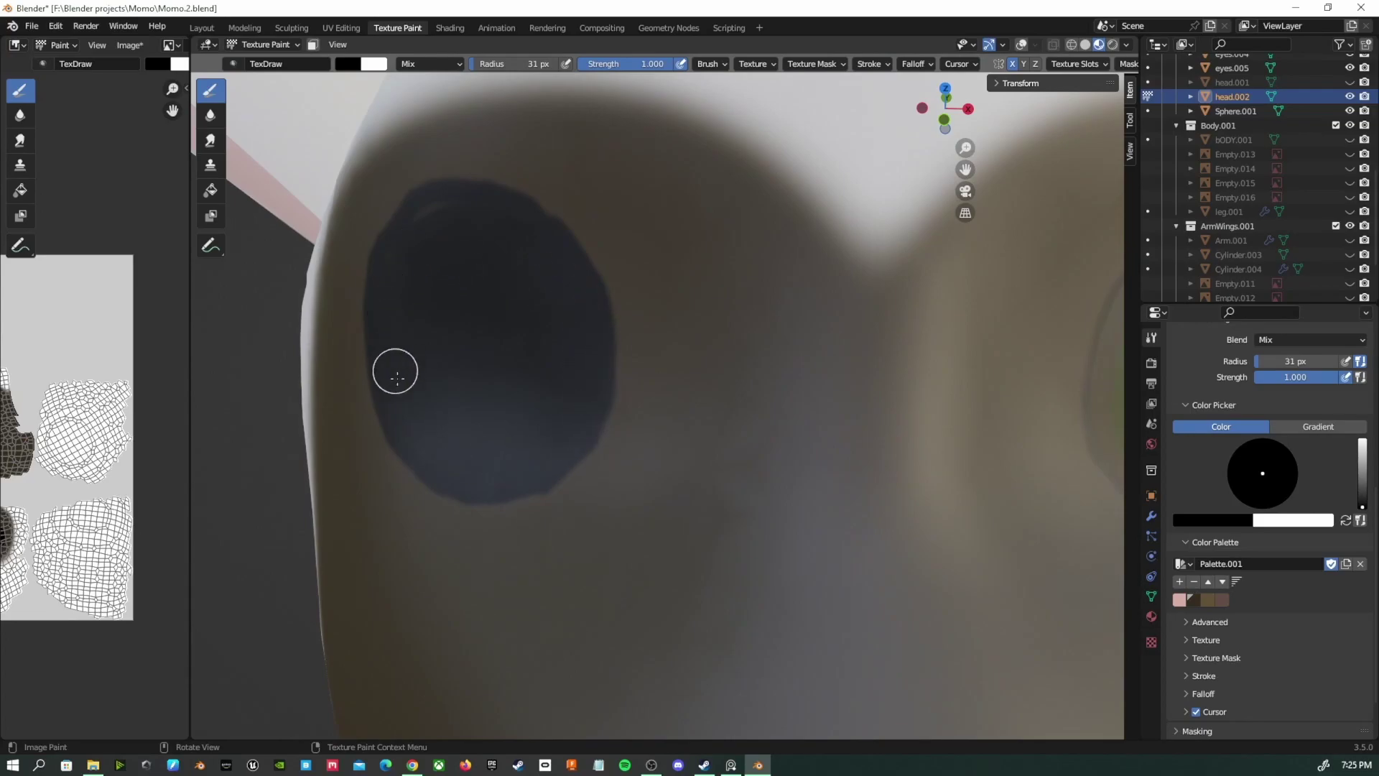
ctrl+middle_drag(471, 237, 471, 391)
key(KP_1)
ctrl+middle_drag(704, 467, 691, 519)
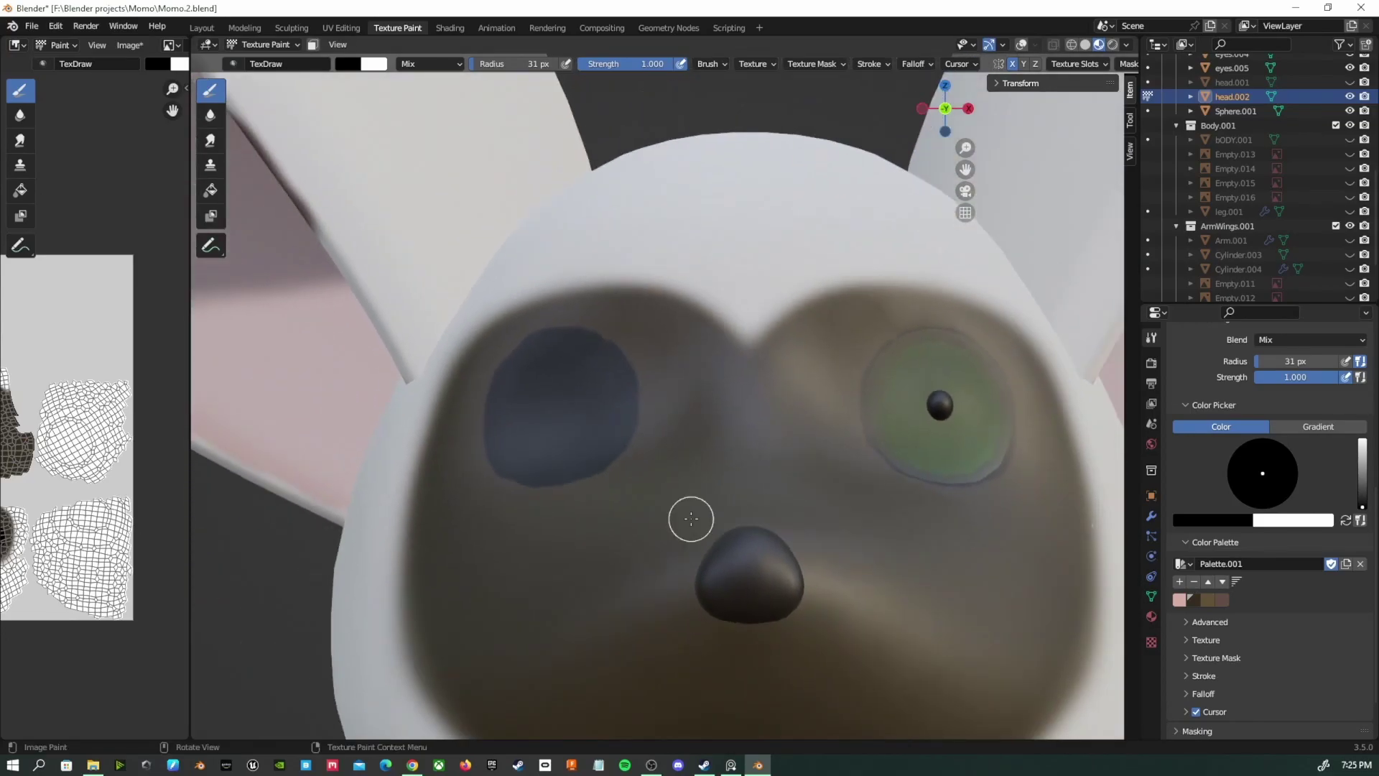
click(1113, 44)
mouse_move(847, 395)
ctrl+middle_down()
mouse_move(837, 471)
mouse_move(790, 520)
mouse_move(797, 413)
ctrl+middle_up()
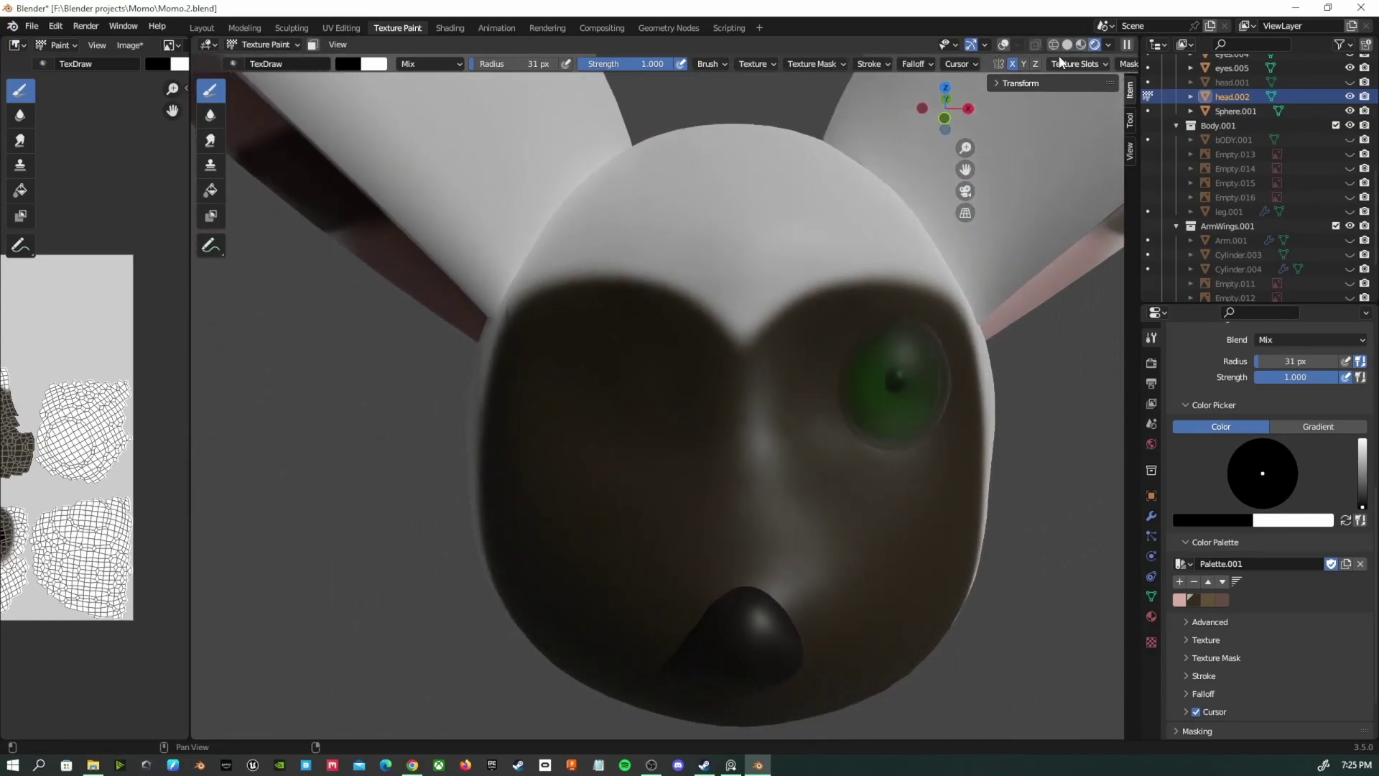
Save the head's texture image and show the head with rendered shading in the Layout workspace
click(1084, 44)
click(130, 45)
click(144, 160)
click(1111, 44)
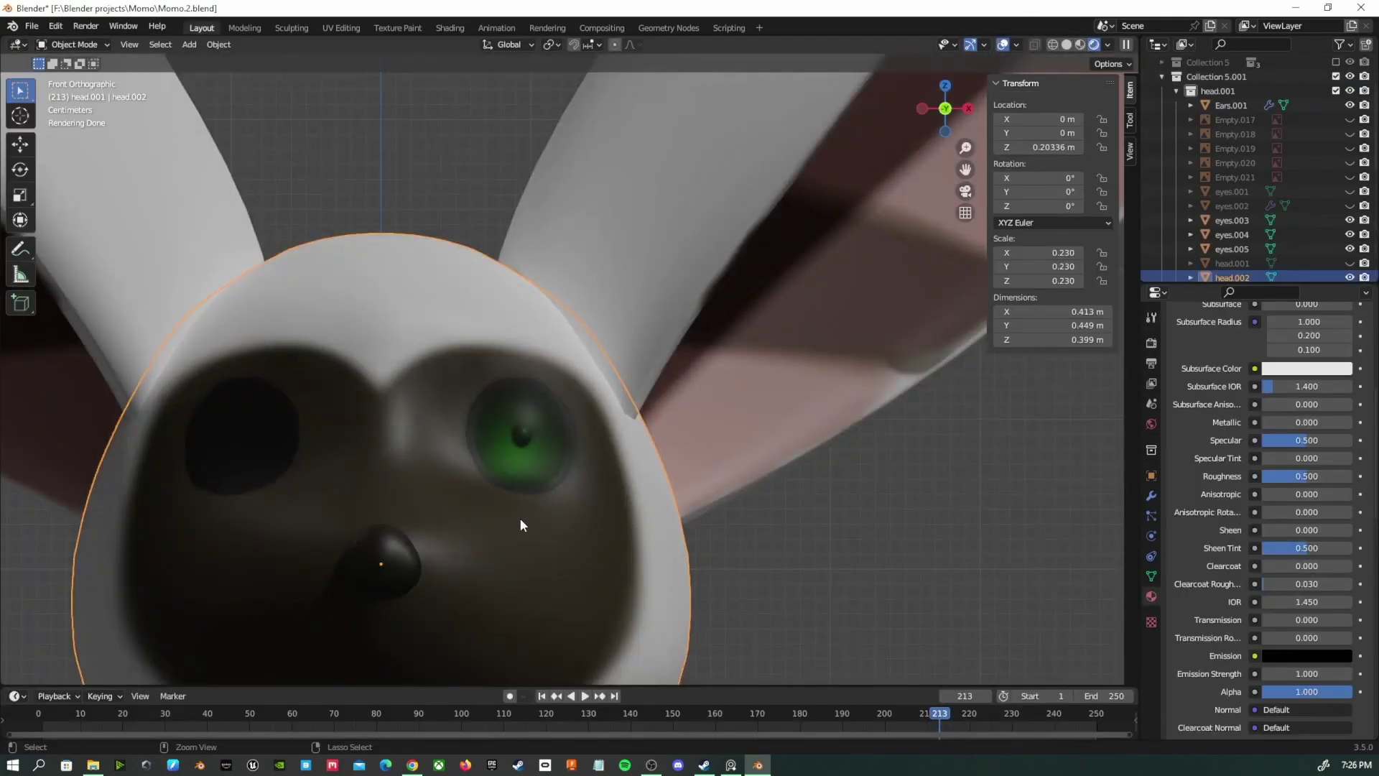
ctrl+middle_drag(520, 525, 509, 632)
middle_drag(509, 632, 506, 667)
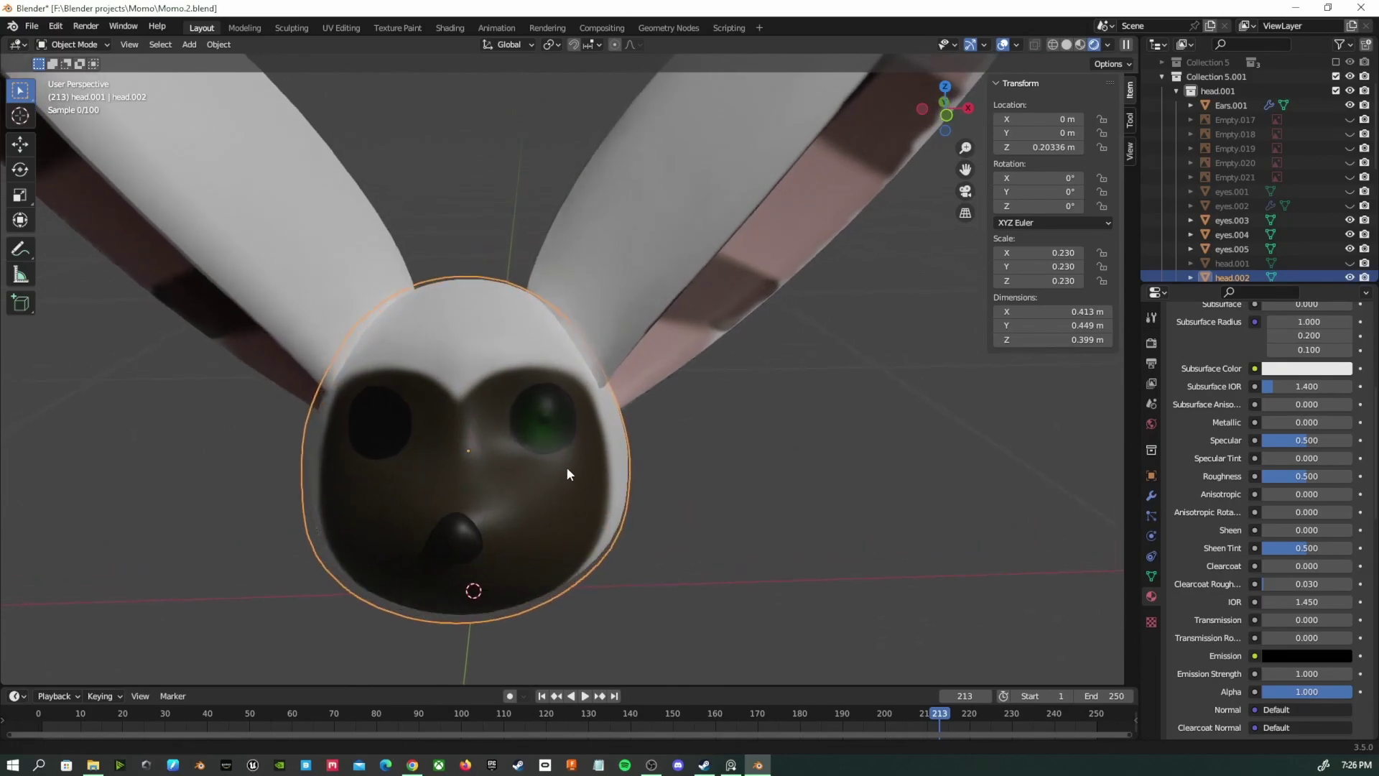
Parent eyes.003 and eyes.004 to eyes.005 with the Object option
scroll(566, 474, up, 4)
click(1231, 220)
ctrl+click(1237, 236)
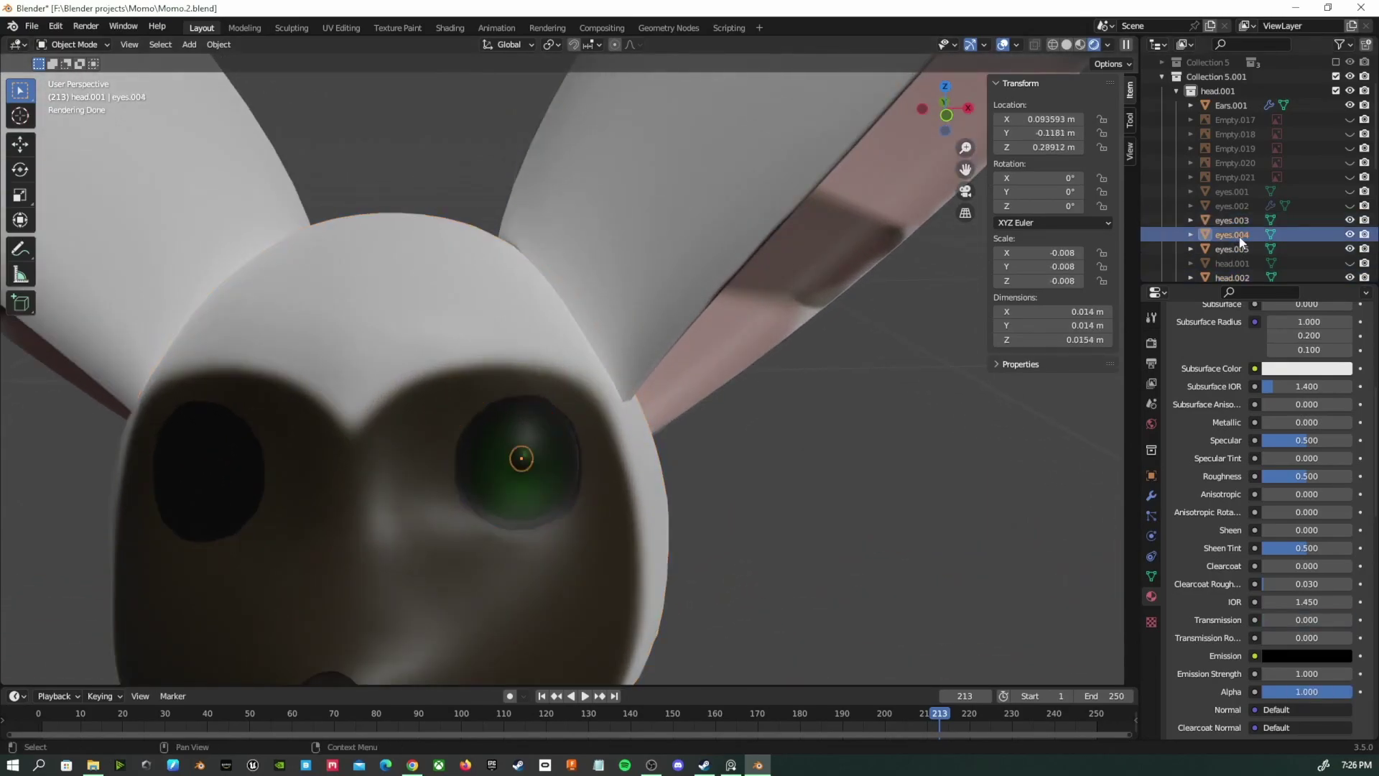
ctrl+click(1231, 249)
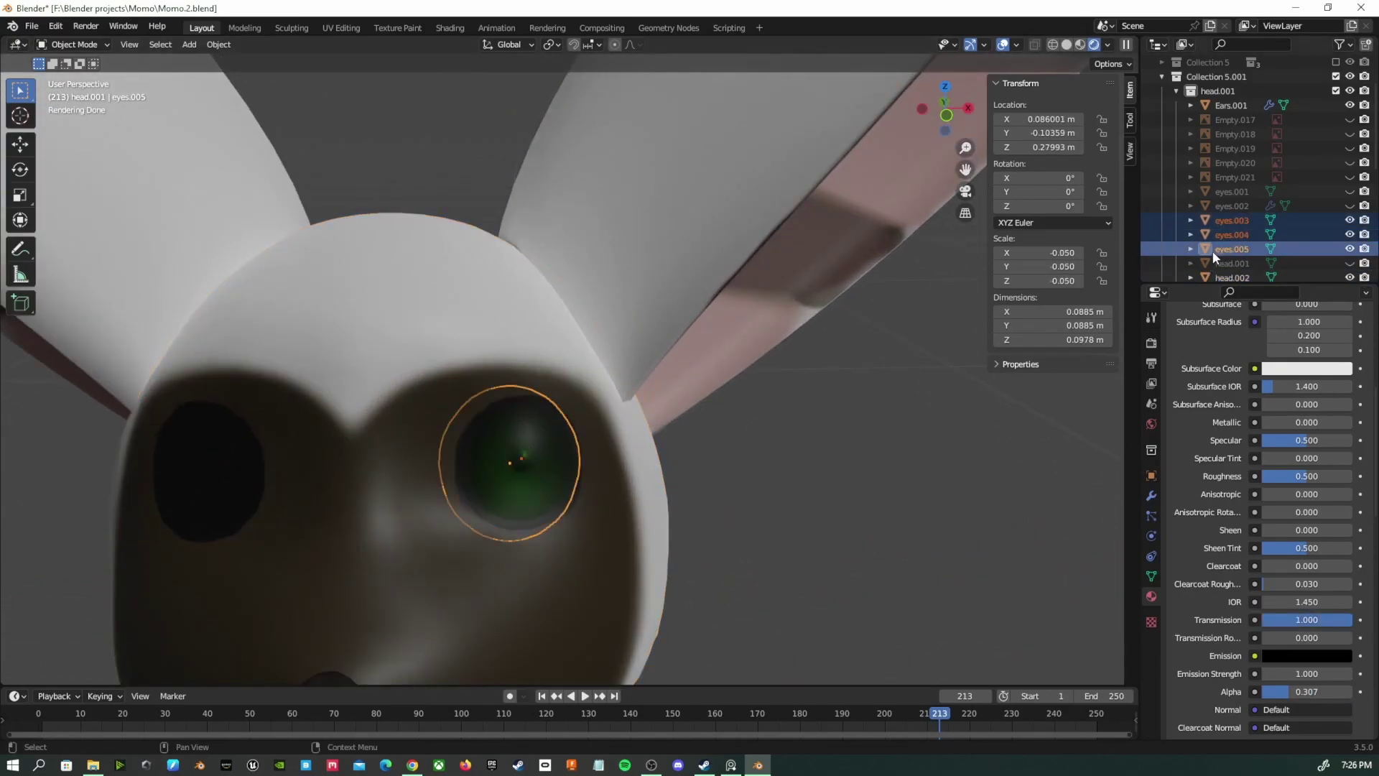
key(ctrl+p)
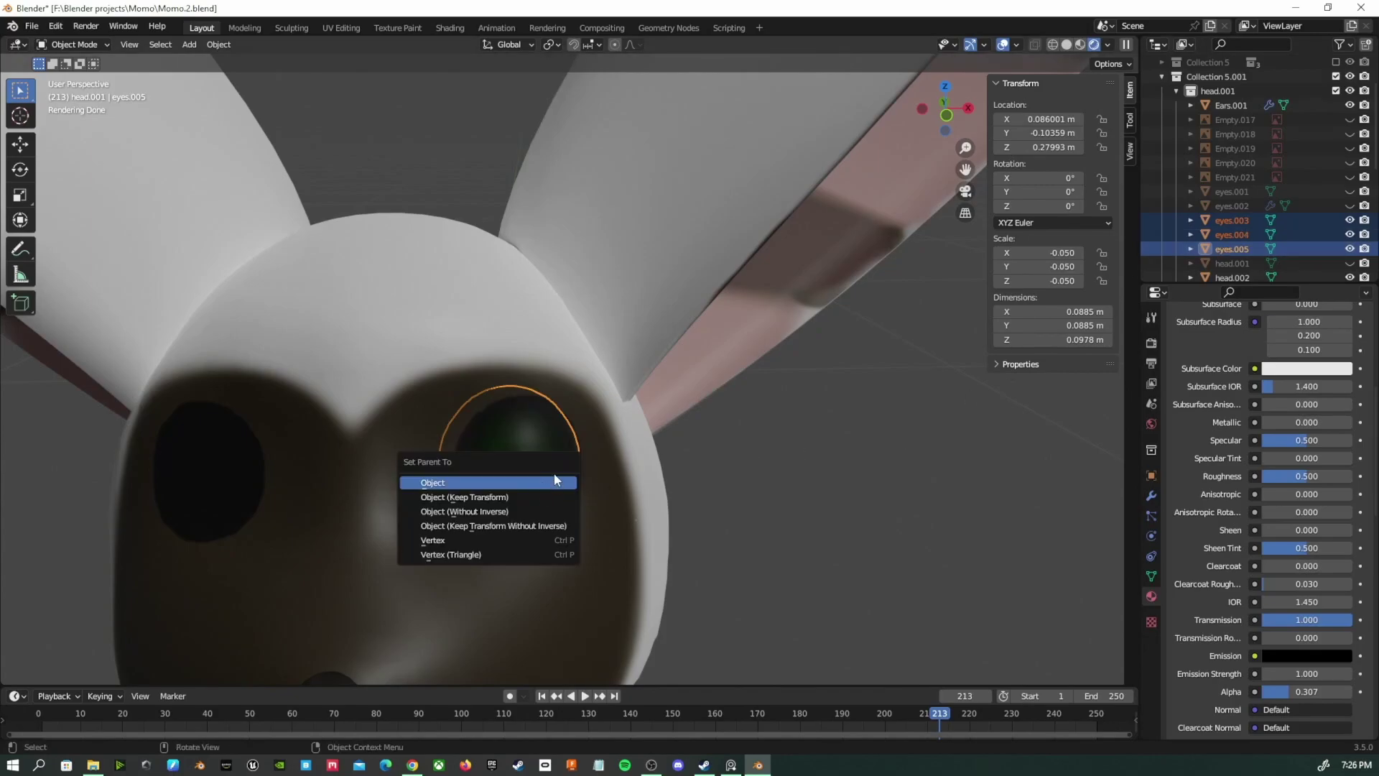
click(555, 482)
middle_drag(600, 559, 329, 149)
Set the texture brush to dark brown, radius 22 px and strength 0.778, and try to paint beside the black eye socket
click(397, 27)
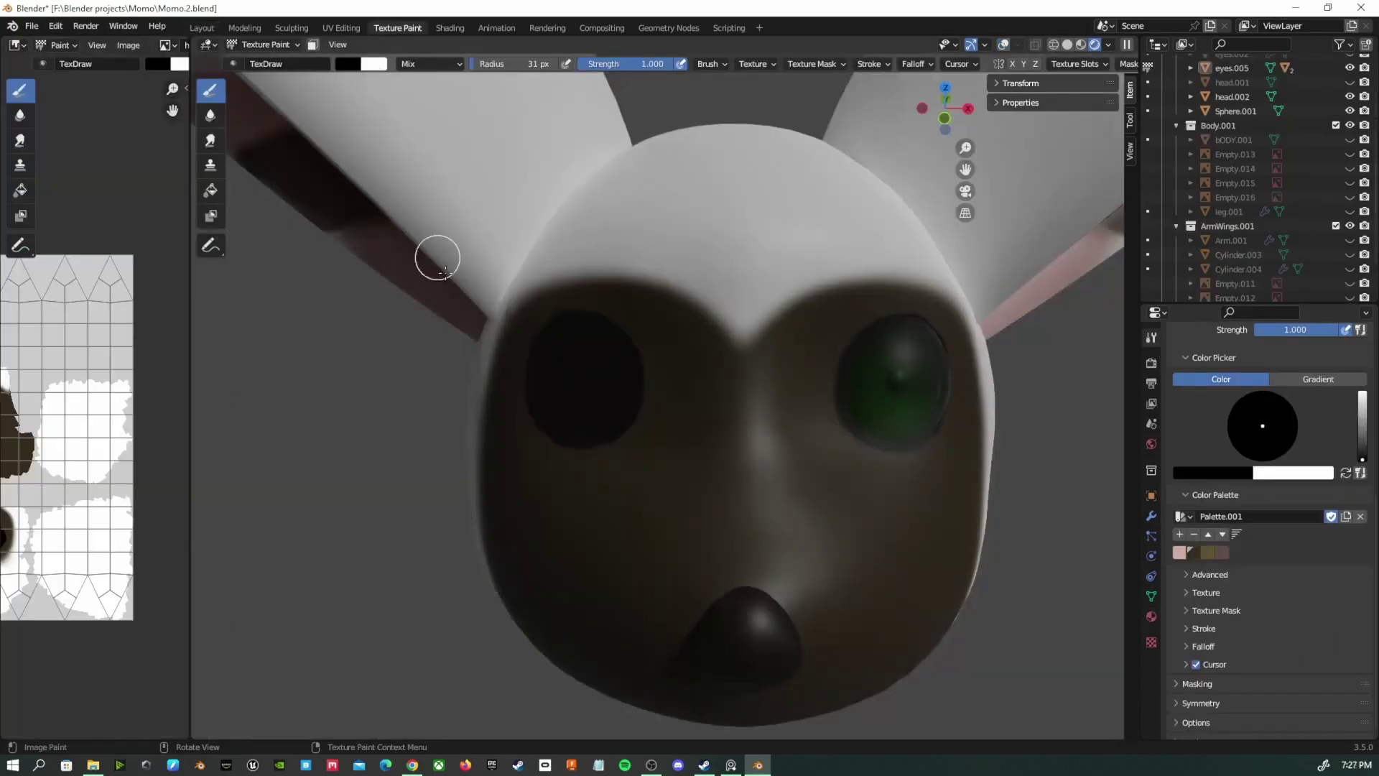
scroll(607, 330, up, 5)
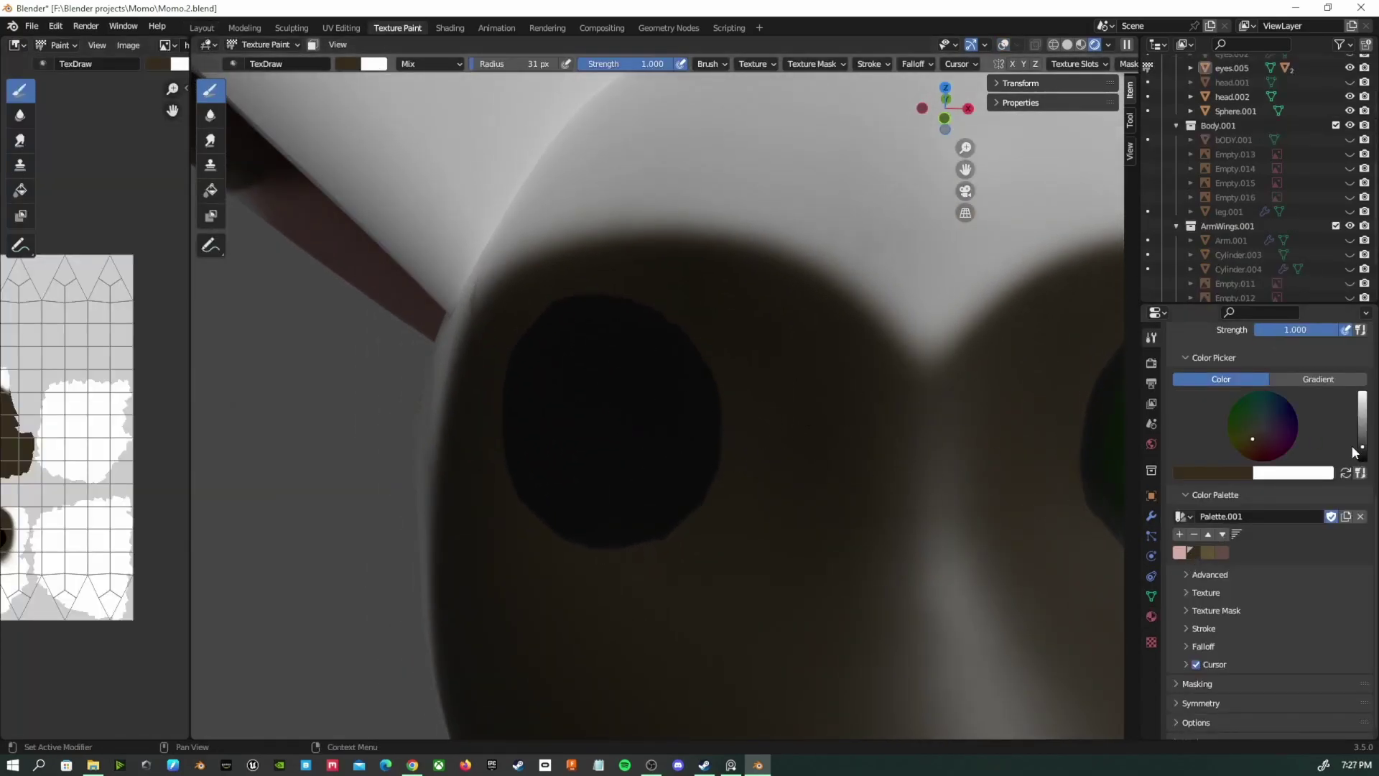
scroll(570, 436, up, 2)
key(f)
click(513, 247)
drag(654, 66, 640, 67)
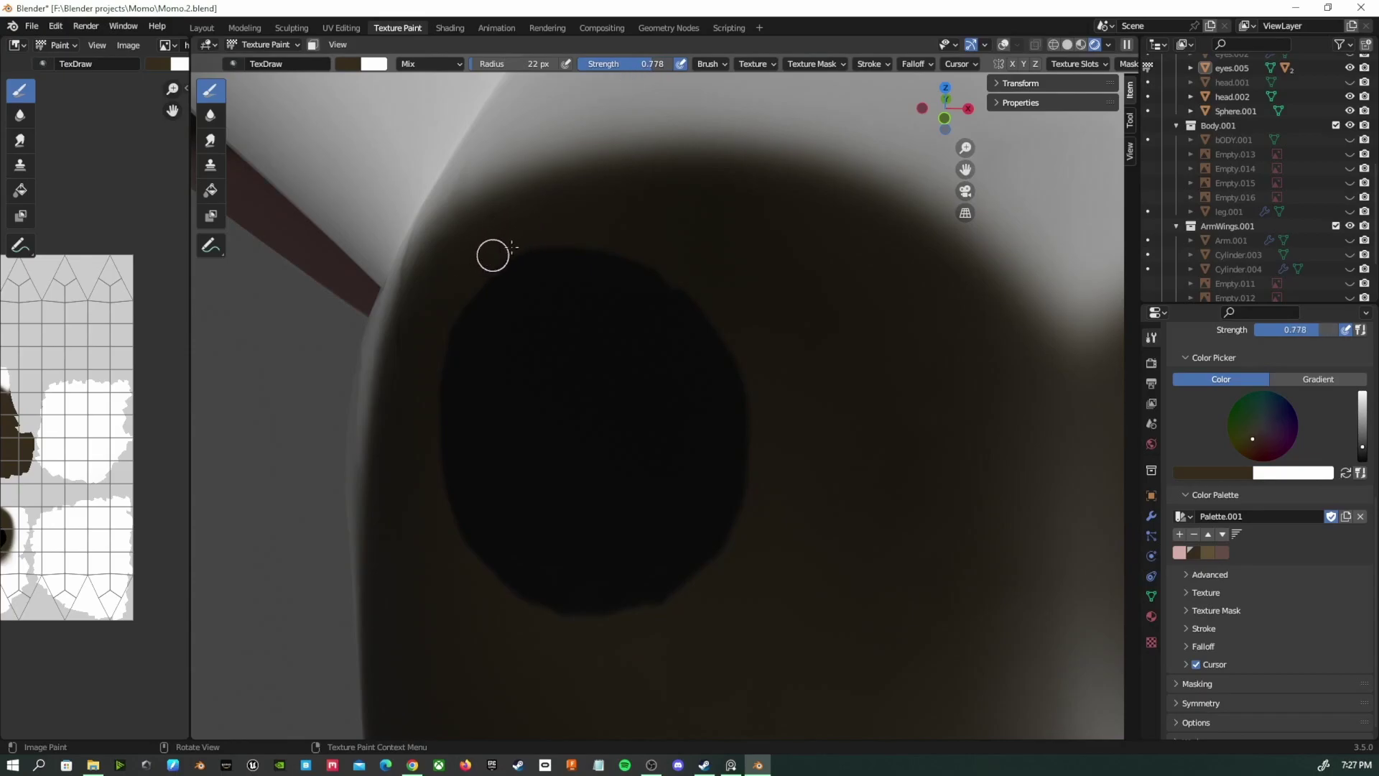
click(661, 641)
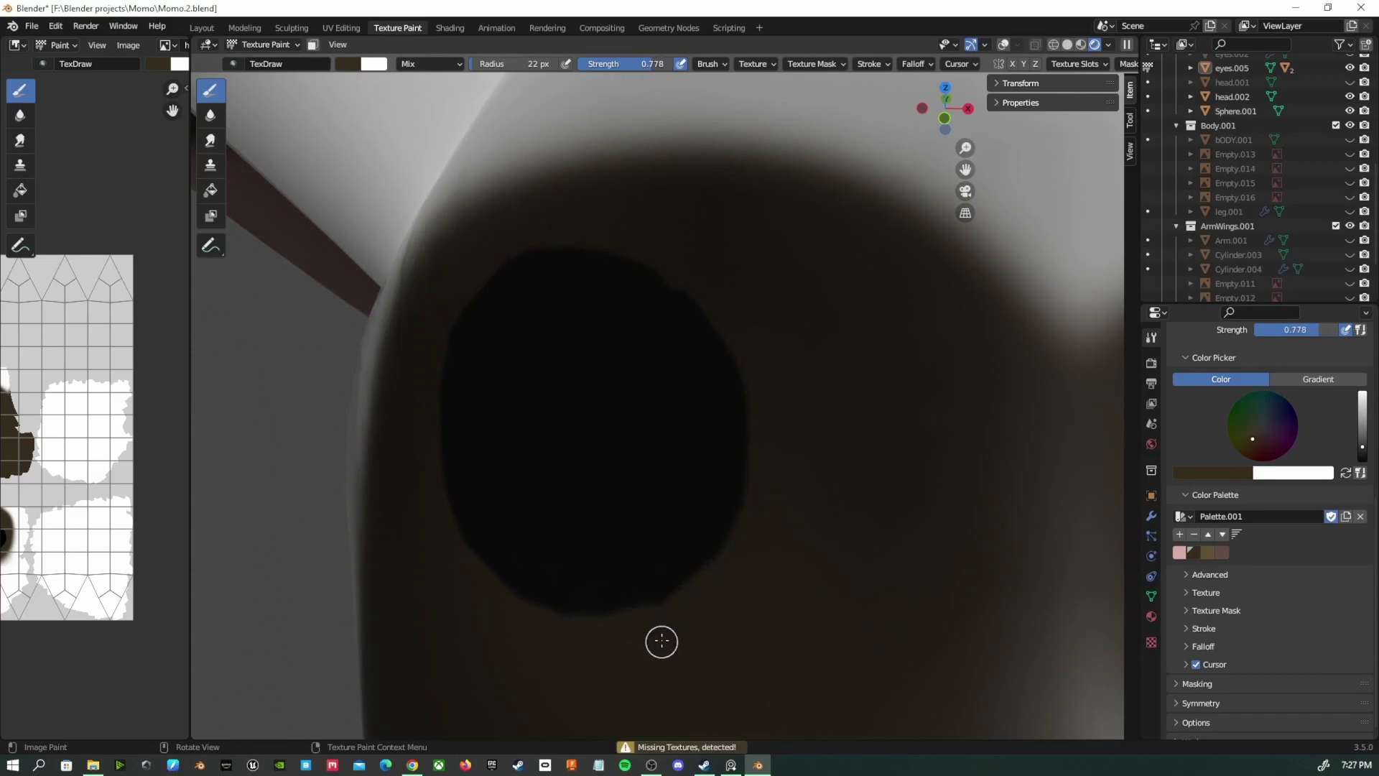
scroll(1350, 454, up, 5)
Make the head the active object for texture painting and try a dark brown stroke on the black eye socket
click(202, 27)
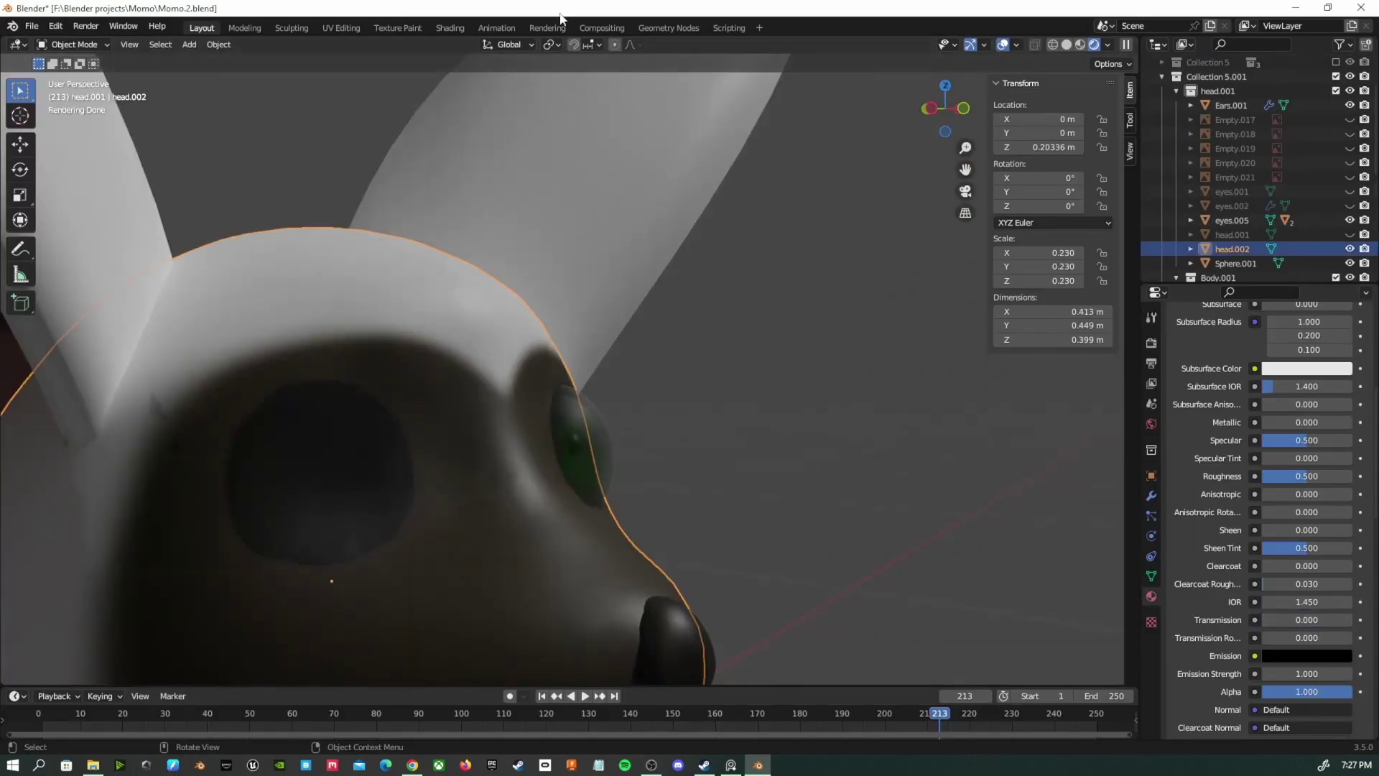
click(397, 27)
drag(497, 260, 548, 276)
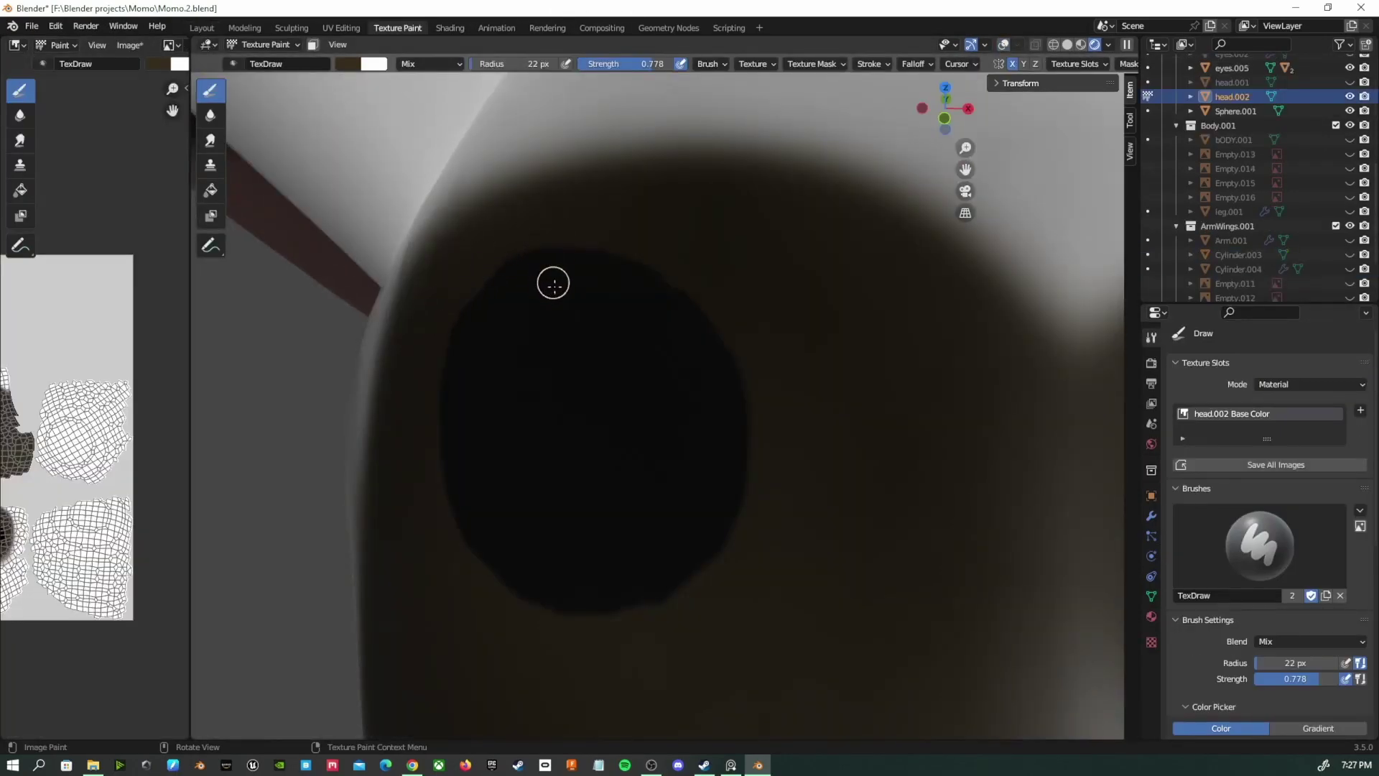
scroll(1350, 448, down, 5)
scroll(963, 409, down, 4)
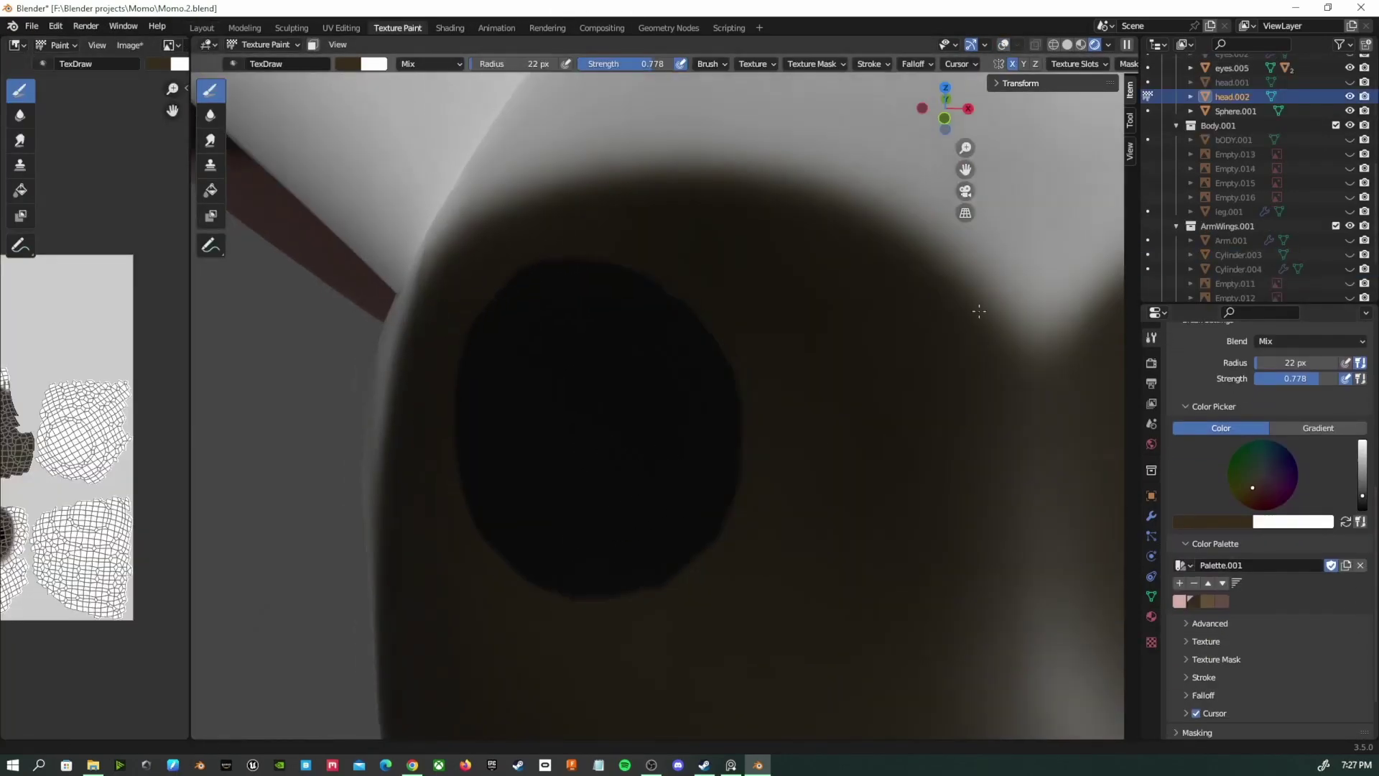
scroll(133, 656, down, 3)
scroll(101, 510, up, 2)
scroll(100, 511, up, 2)
drag(95, 342, 141, 374)
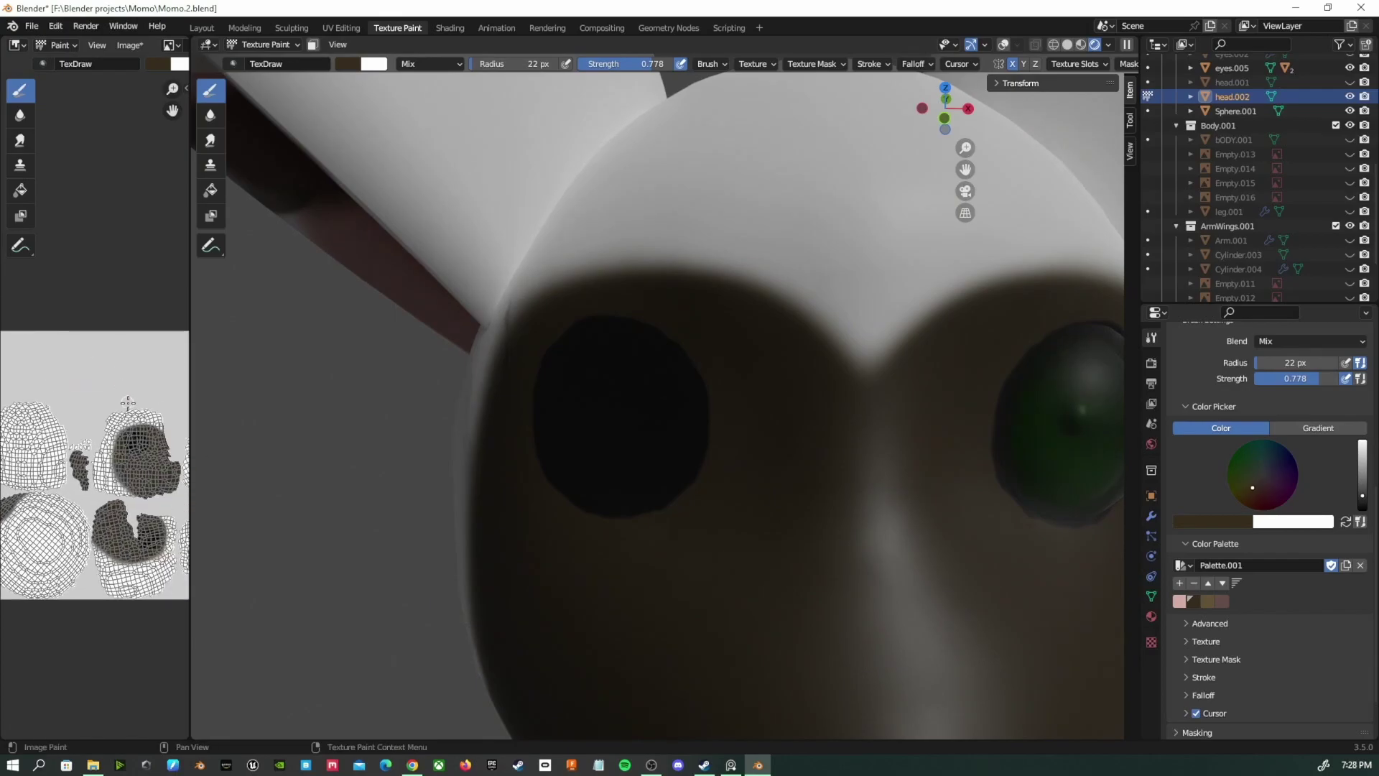
scroll(127, 402, up, 7)
In material preview, undo the last stroke and refine the black eye socket's edge with dark brown paint
click(1081, 45)
key(ctrl+z)
drag(655, 455, 665, 458)
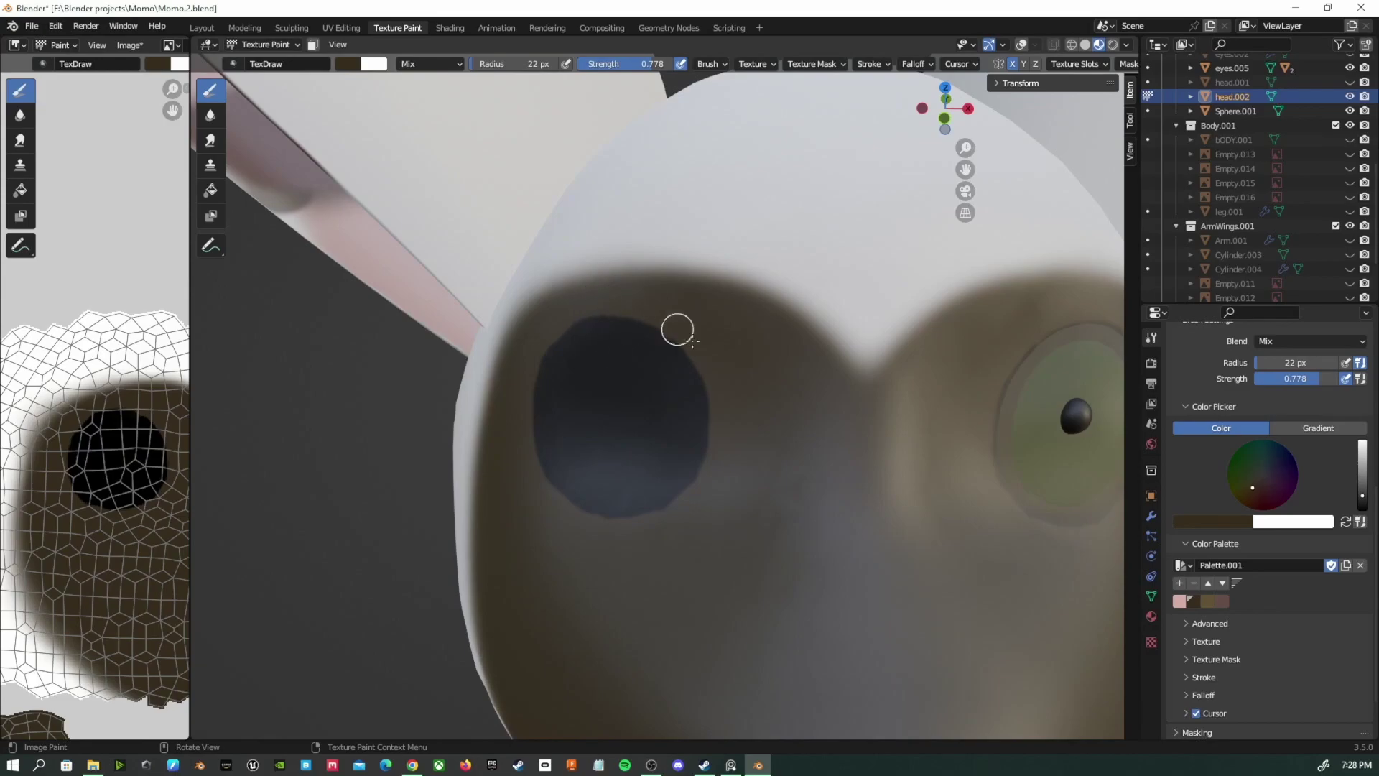
scroll(615, 372, down, 4)
scroll(554, 292, up, 7)
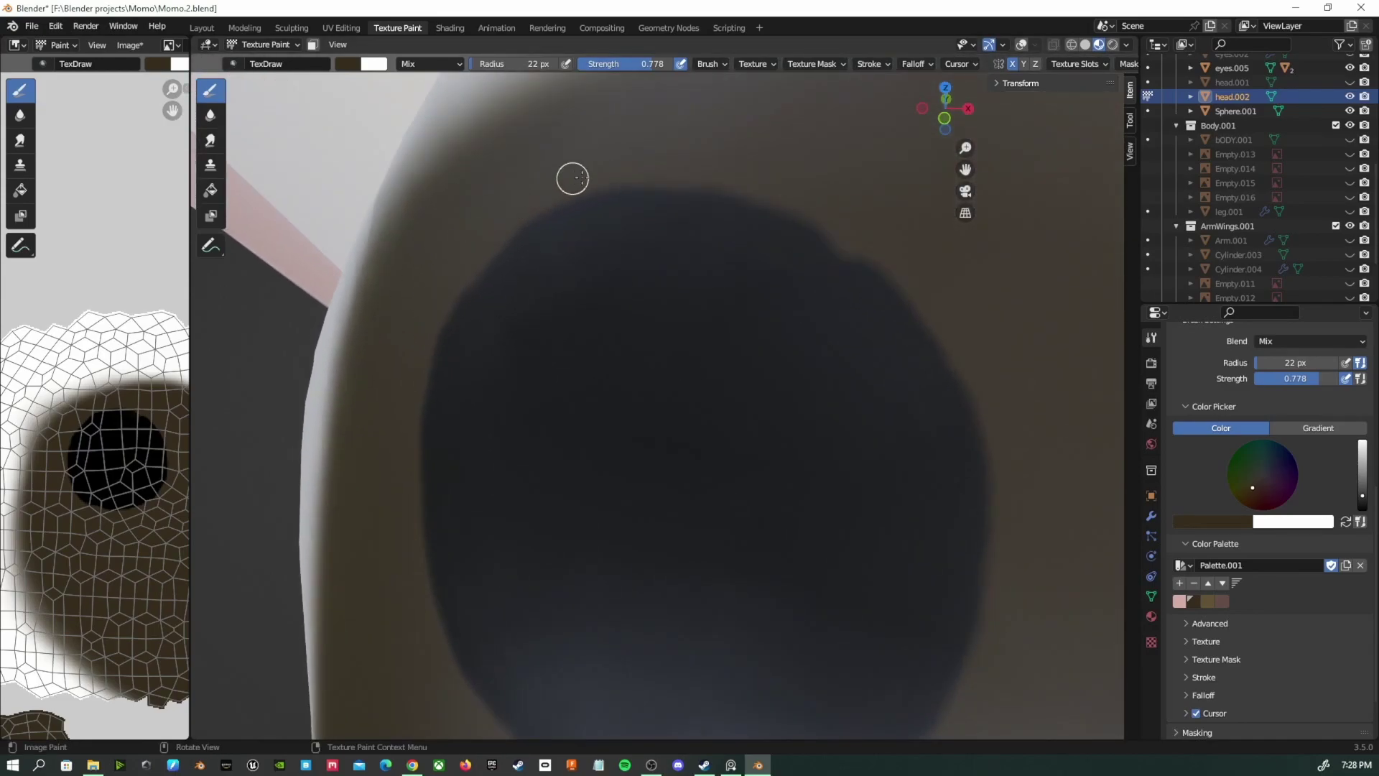
drag(928, 306, 946, 567)
scroll(947, 567, down, 1)
middle_drag(947, 567, 972, 439)
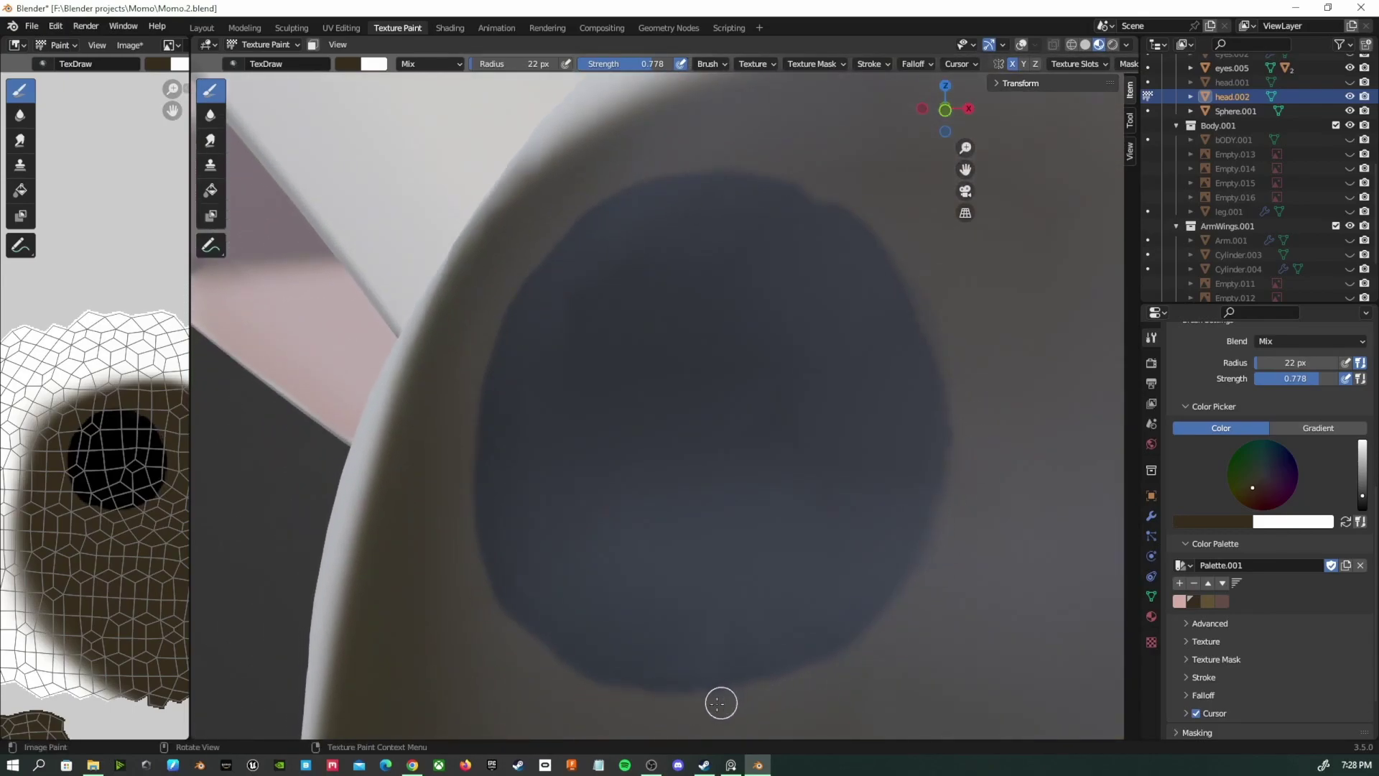
scroll(614, 703, down, 3)
middle_drag(582, 683, 801, 491)
middle_drag(991, 524, 888, 478)
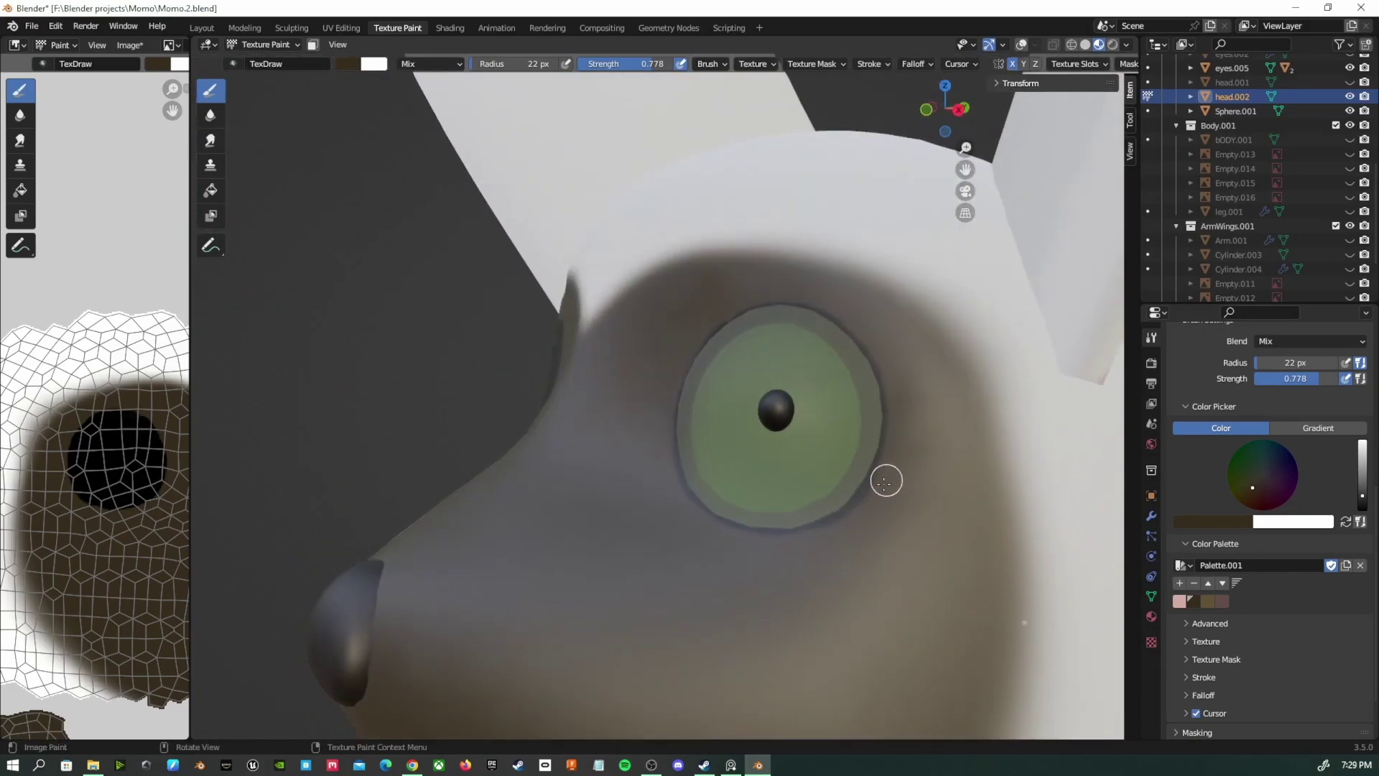
In the Layout workspace, add a Mirror modifier to eyes.005 on the X axis with head.002 as the mirror object
scroll(676, 501, down, 3)
middle_drag(676, 502, 700, 583)
click(202, 28)
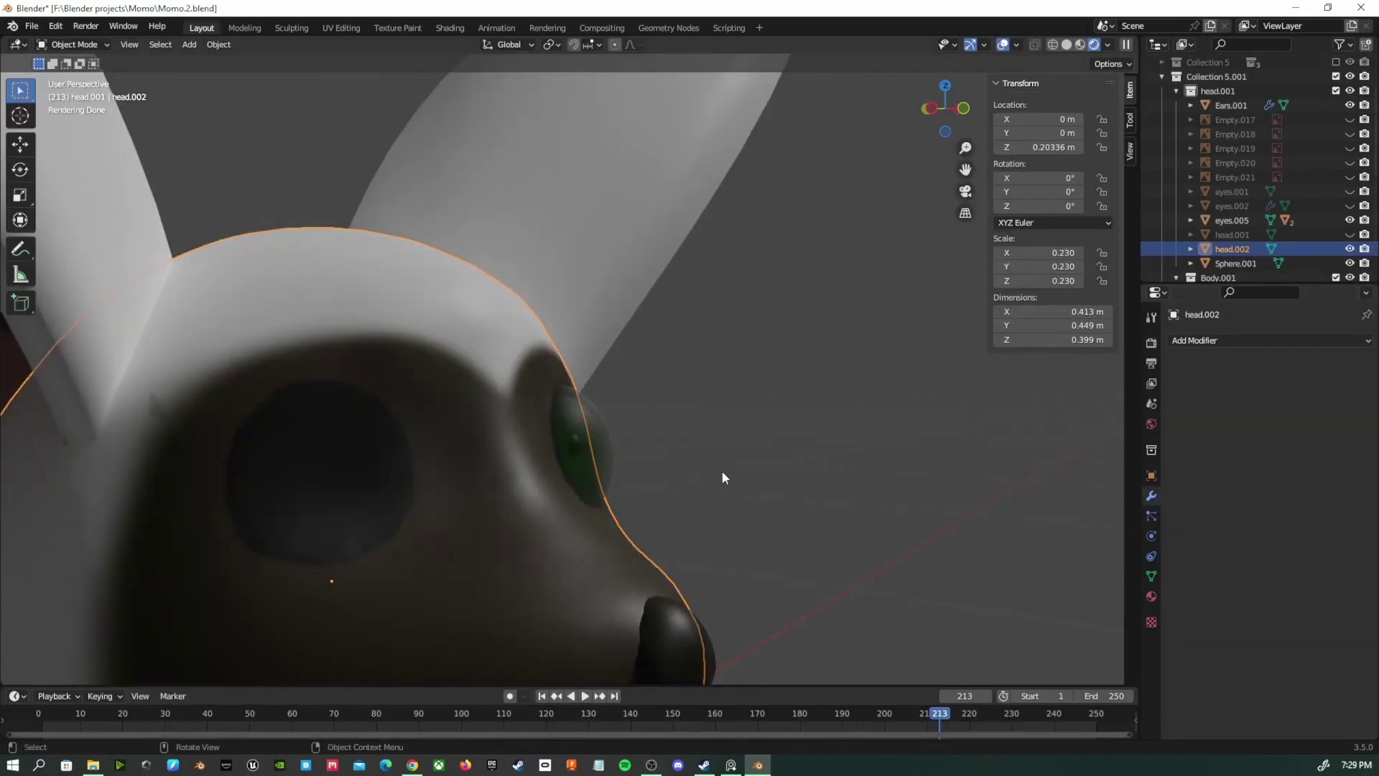
click(1231, 220)
click(1219, 340)
click(1125, 510)
click(1343, 438)
click(503, 309)
middle_drag(876, 557, 650, 588)
Add X-axis Mirror modifiers to the child objects eyes.003 and eyes.004 with head.002 as the mirror object
click(1190, 220)
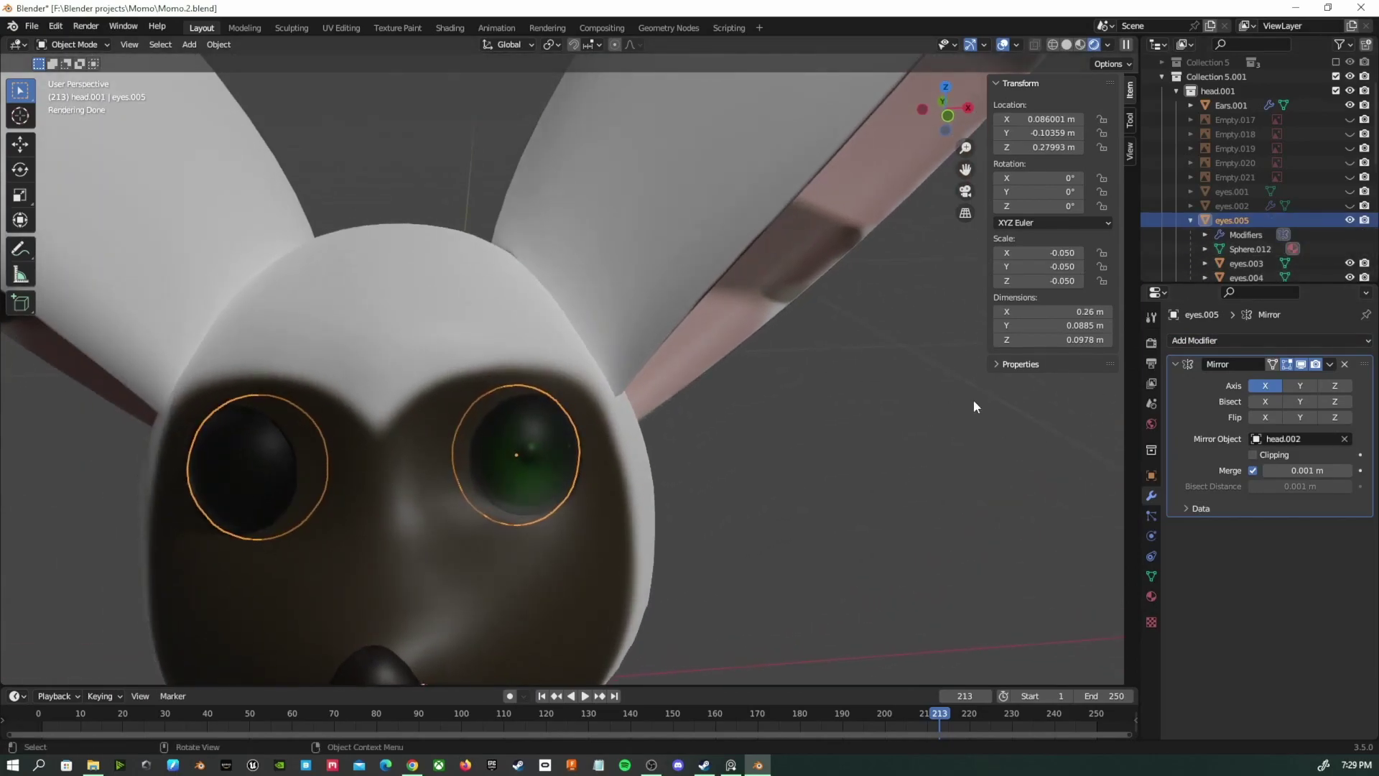
click(1246, 263)
click(1220, 340)
click(1102, 509)
click(1246, 277)
click(1219, 340)
click(1121, 509)
scroll(630, 590, down, 3)
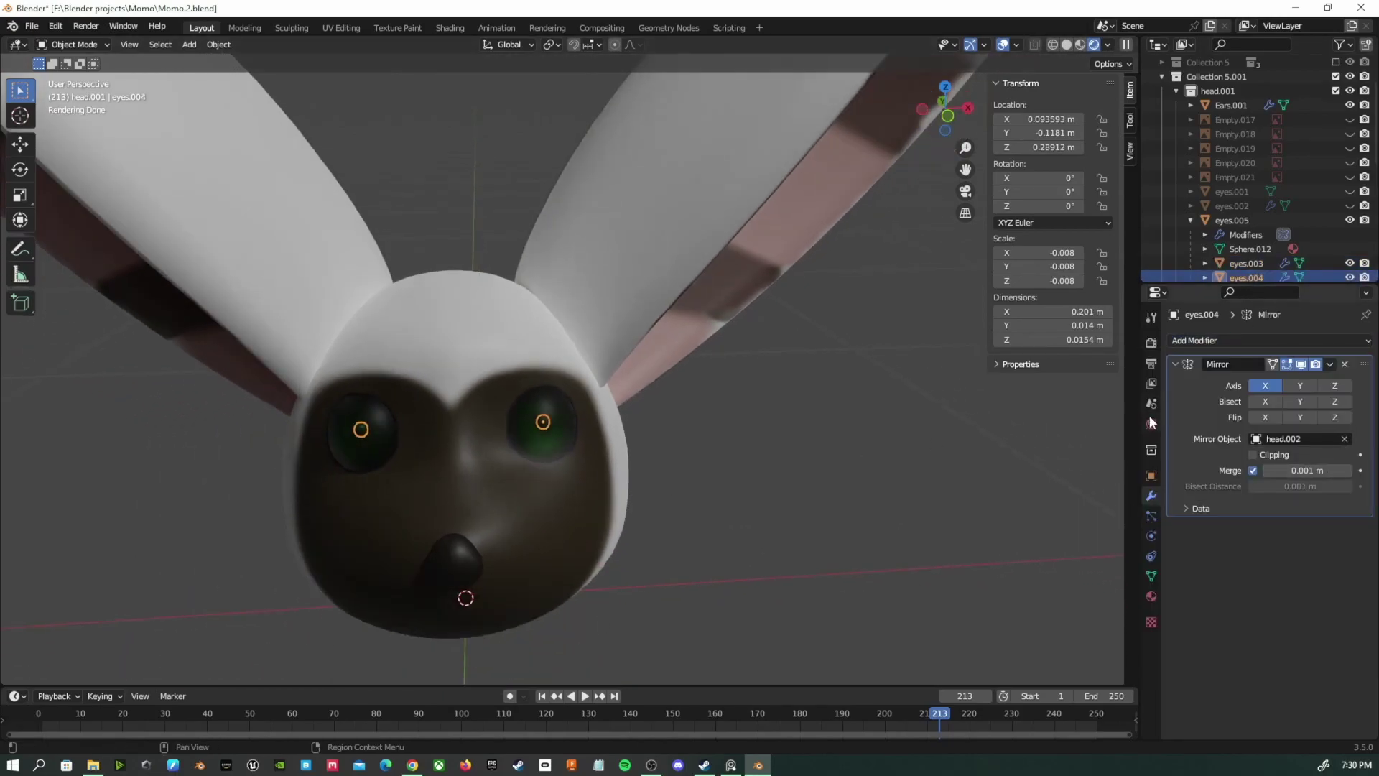
Set the base color of eyes.003's material to bright green with hue 0.333, saturation 0.995 and value 1.000
drag(1264, 285, 1264, 418)
scroll(1264, 324, up, 2)
click(1246, 320)
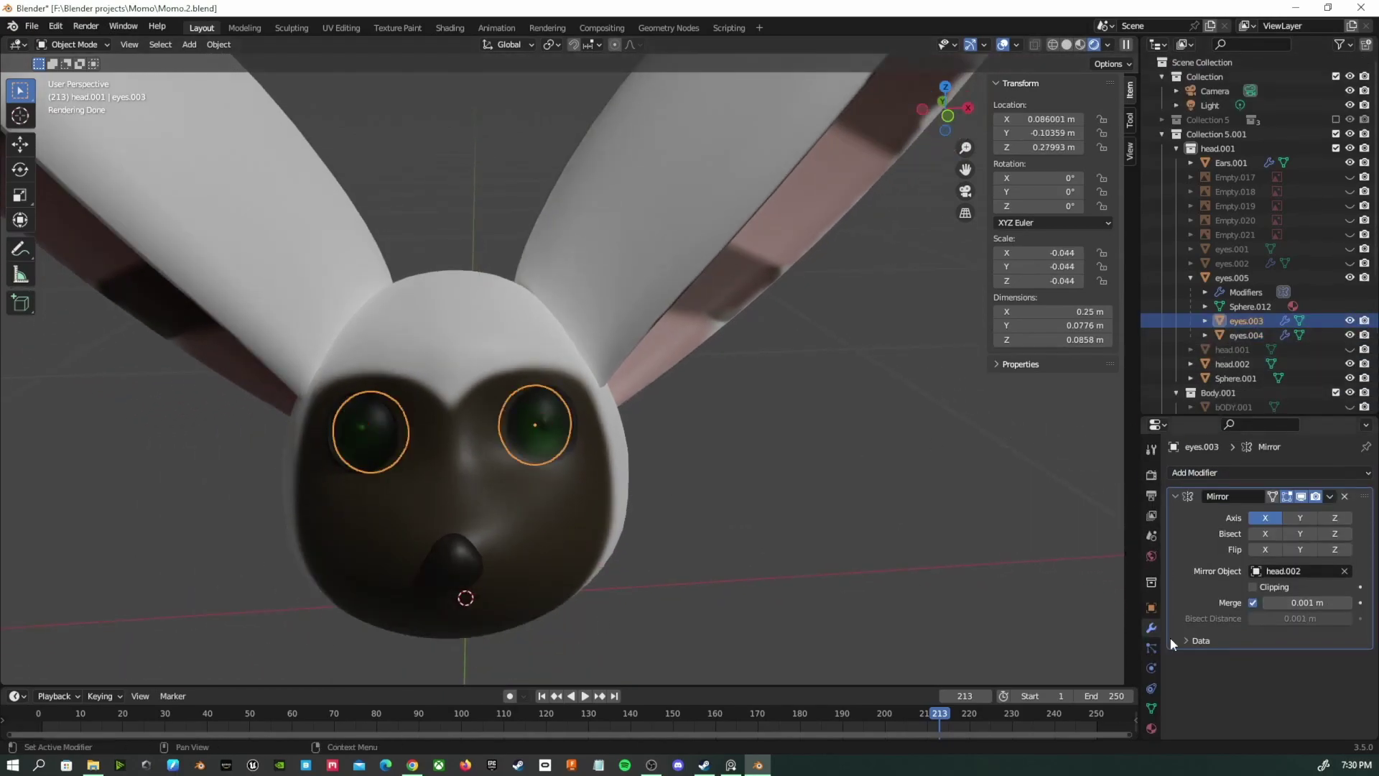
click(1151, 728)
click(1282, 679)
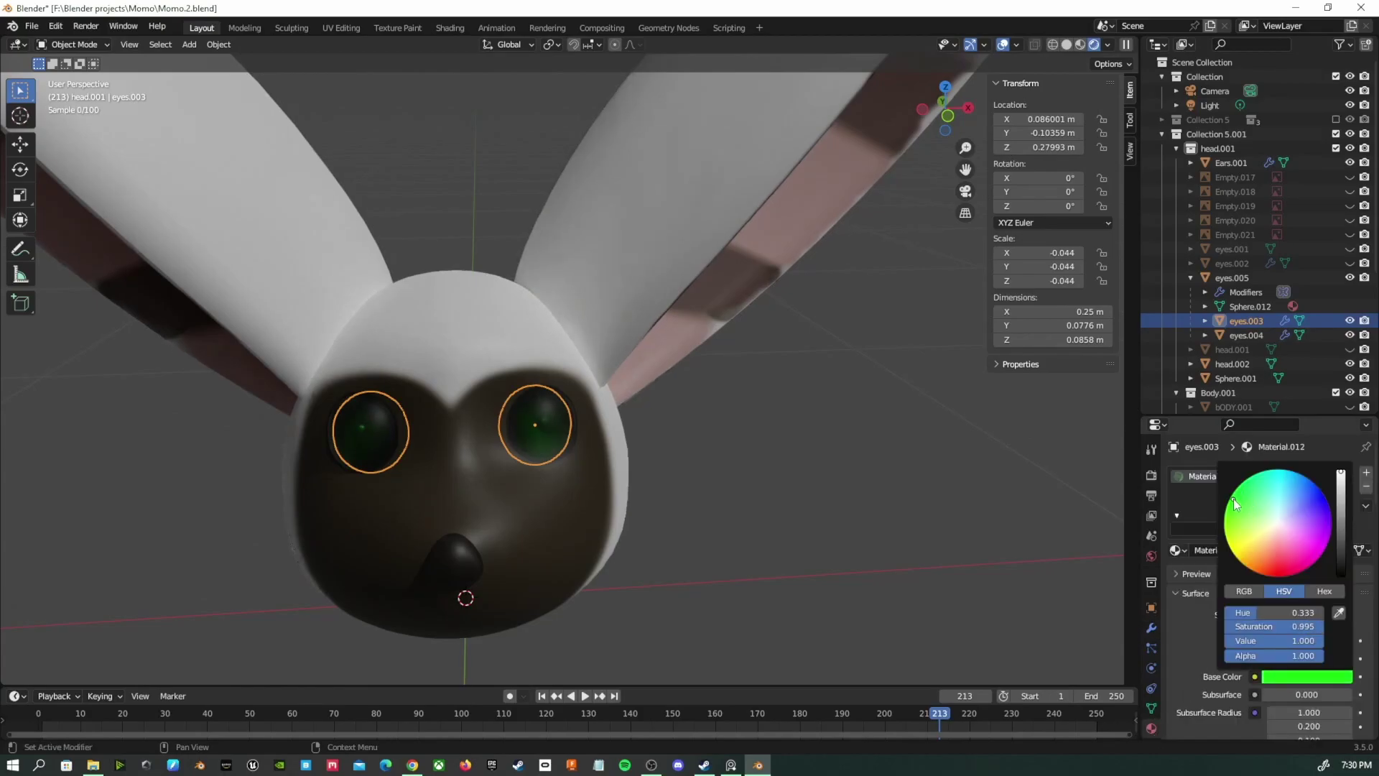
scroll(721, 612, down, 5)
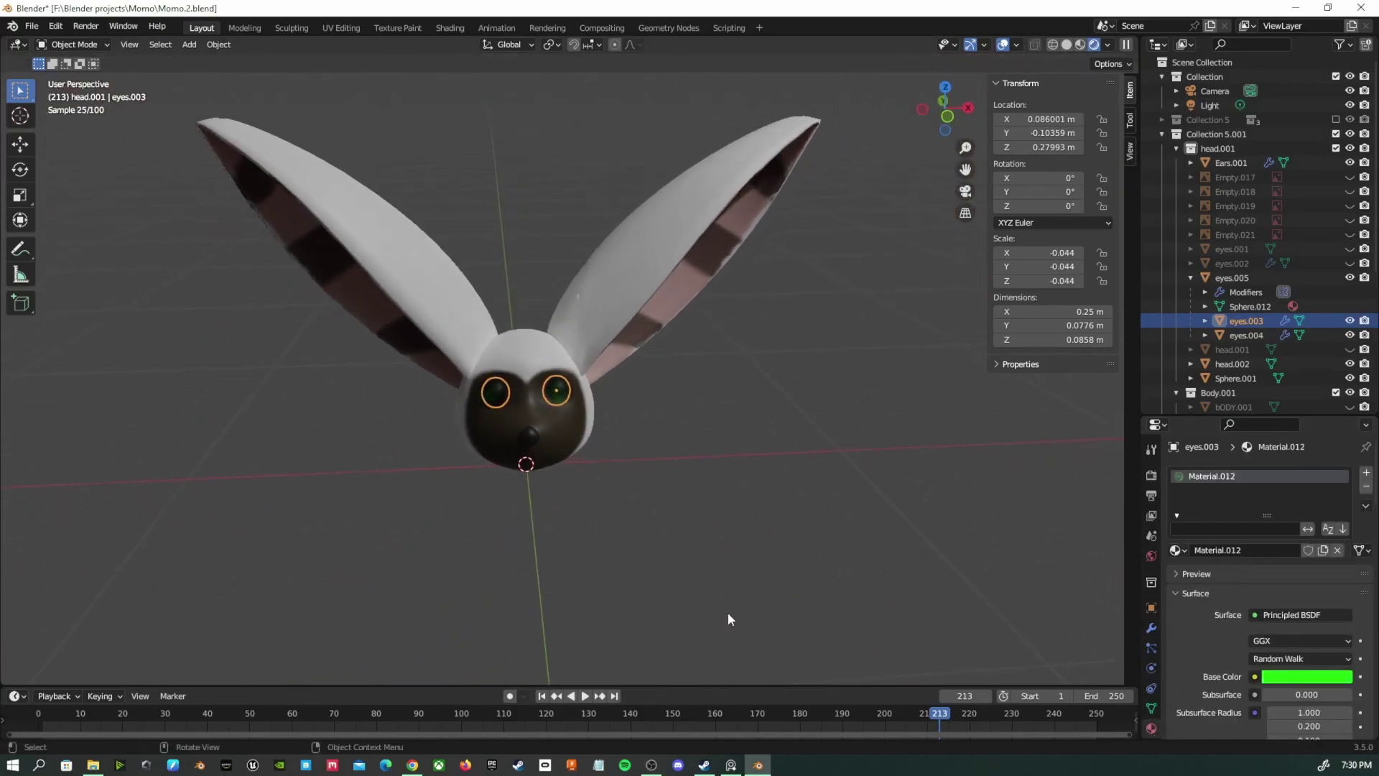
Show the mirrored wing wing1.002 in the viewport and keep wing1.003 hidden
scroll(1337, 297, down, 6)
click(1349, 385)
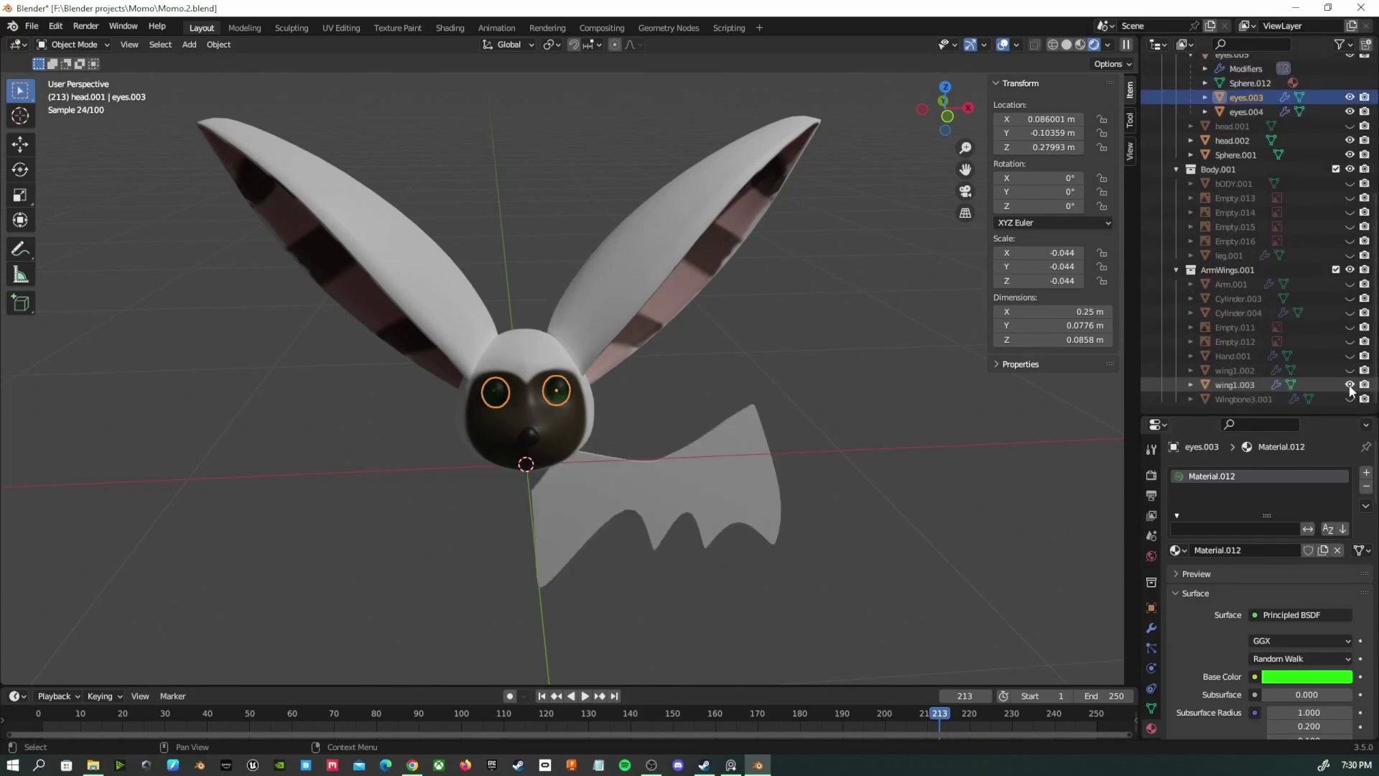
click(1349, 371)
middle_drag(744, 470, 711, 481)
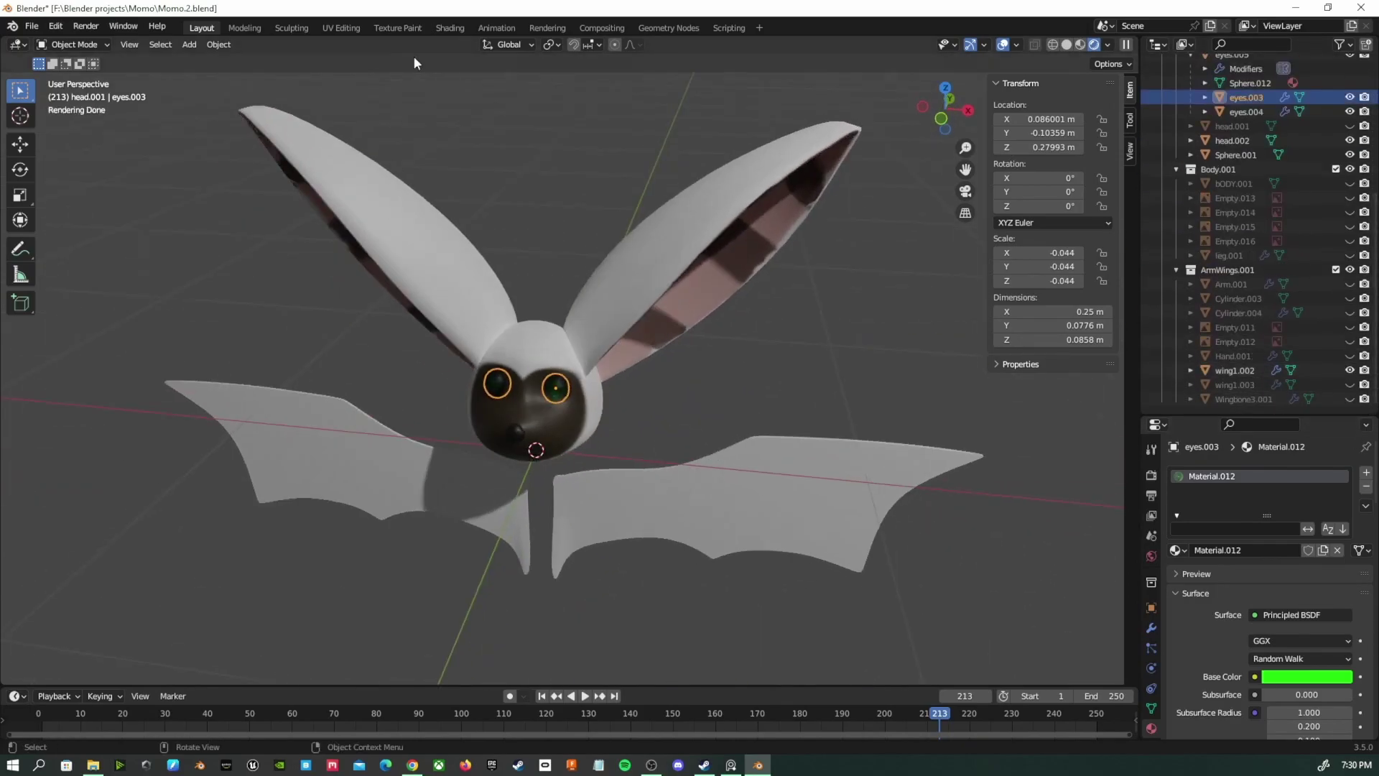
Examine the head's and the wing's texture images in the Texture Paint workspace
click(525, 345)
click(402, 28)
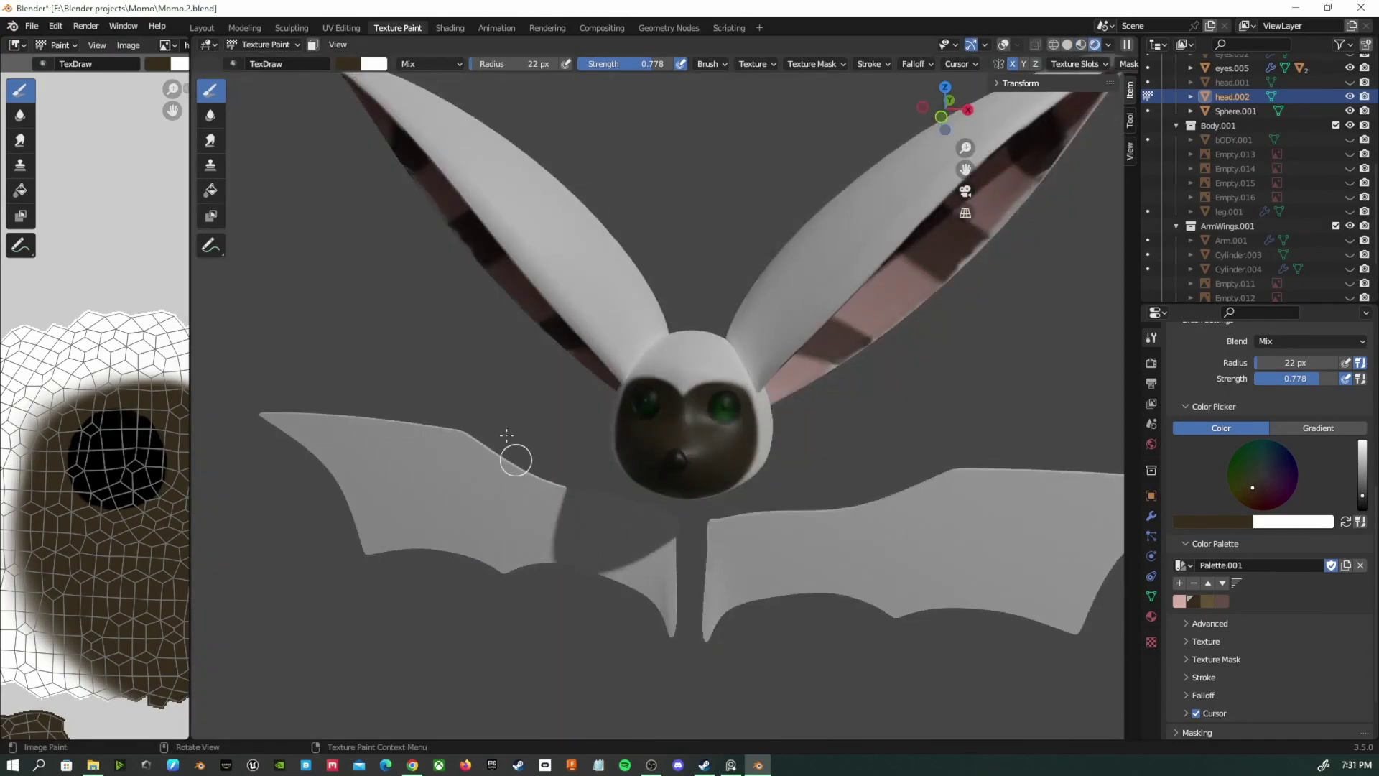
click(201, 28)
click(323, 417)
click(397, 28)
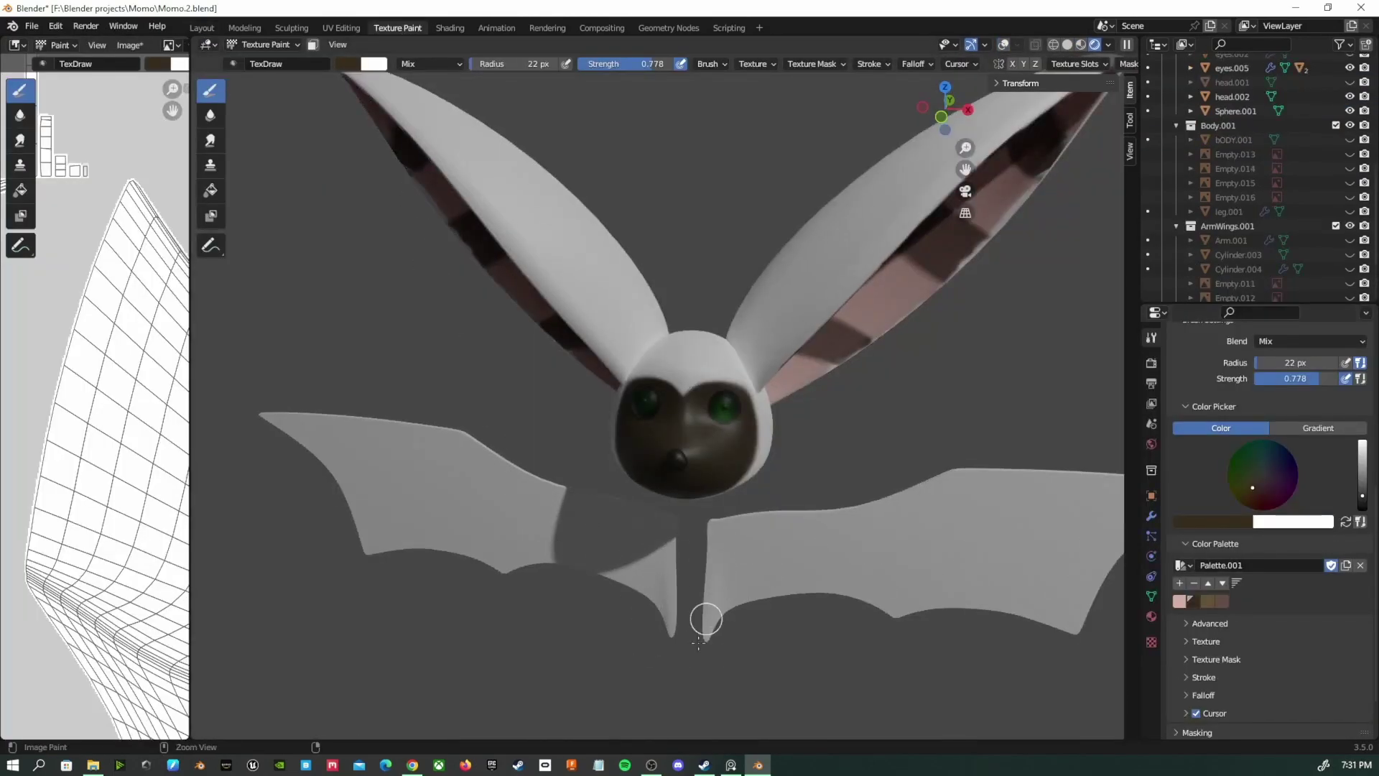
click(212, 29)
Apply smooth shading to the wing wing1.002 in the Layout workspace
right_click(366, 464)
click(366, 464)
middle_drag(416, 502, 464, 507)
scroll(458, 514, down, 2)
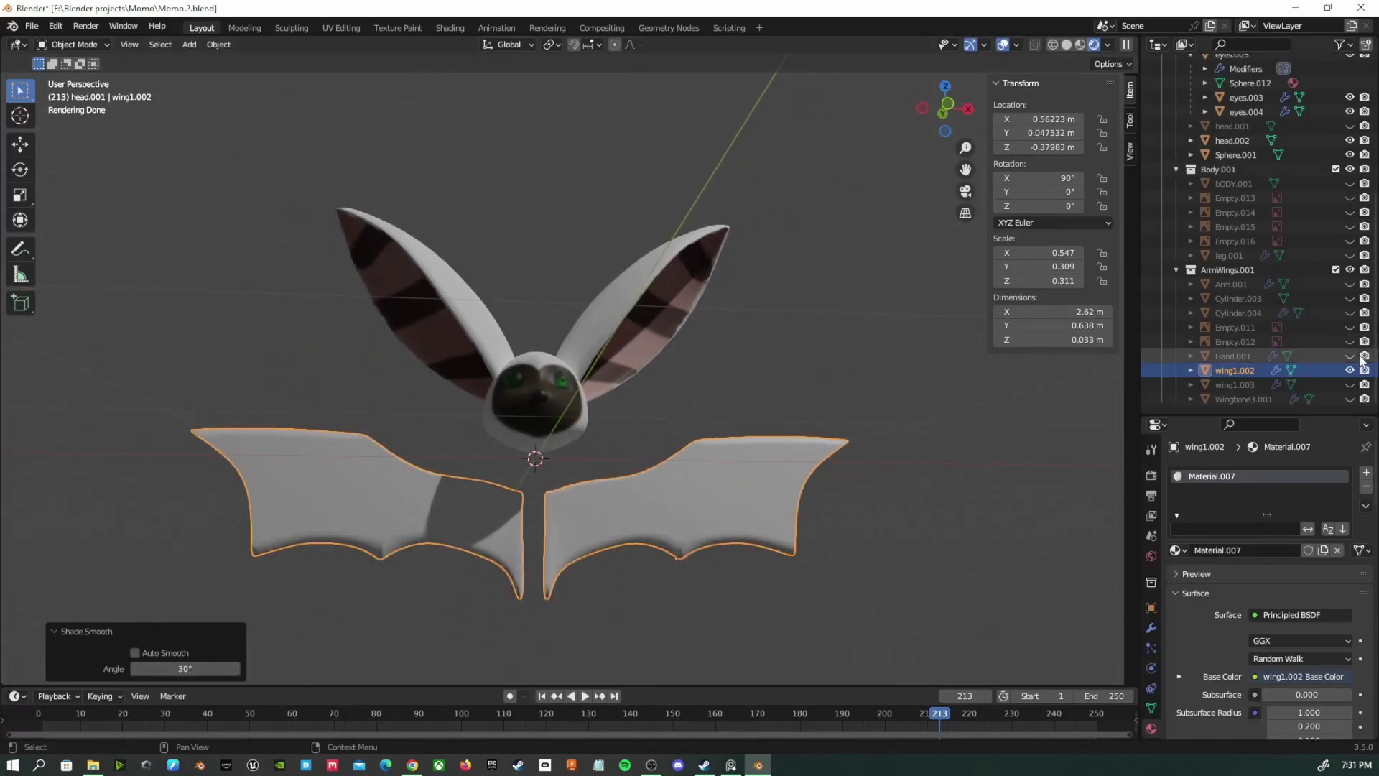
Show Arm.001, Cylinder.003, Cylinder.004 and Wingbone3.001, and turn off rendering for the items from Empty.011 to Wingbone3.001
click(1349, 284)
click(1349, 298)
click(1349, 313)
drag(1364, 326, 1364, 399)
click(1351, 398)
click(1350, 385)
click(1350, 385)
Show bODY.001 and leg.001 to complete the model in the viewport
click(1350, 183)
click(1349, 255)
scroll(856, 563, down, 3)
click(1350, 312)
middle_drag(882, 524, 777, 553)
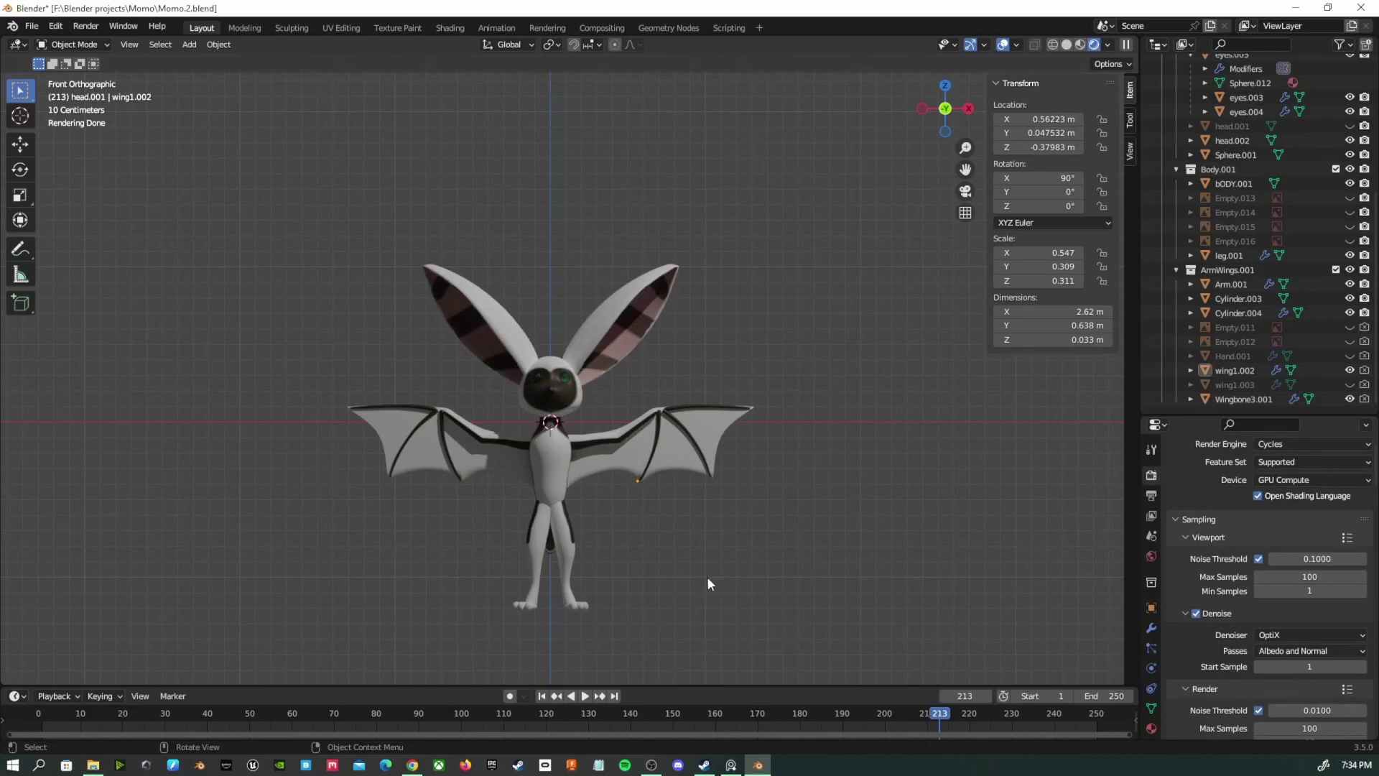
View the model through the camera and make a test render
key(KP_0)
click(854, 407)
key(F12)
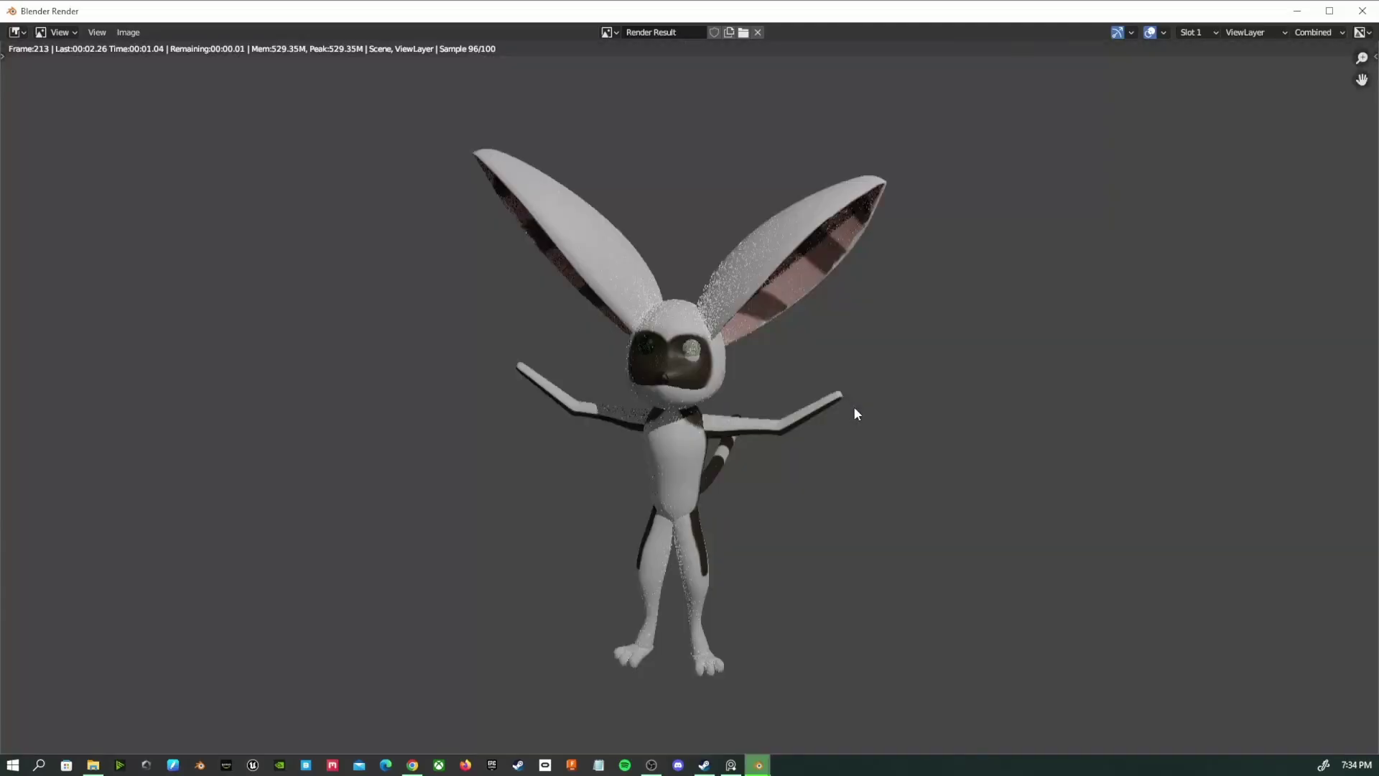
key(Escape)
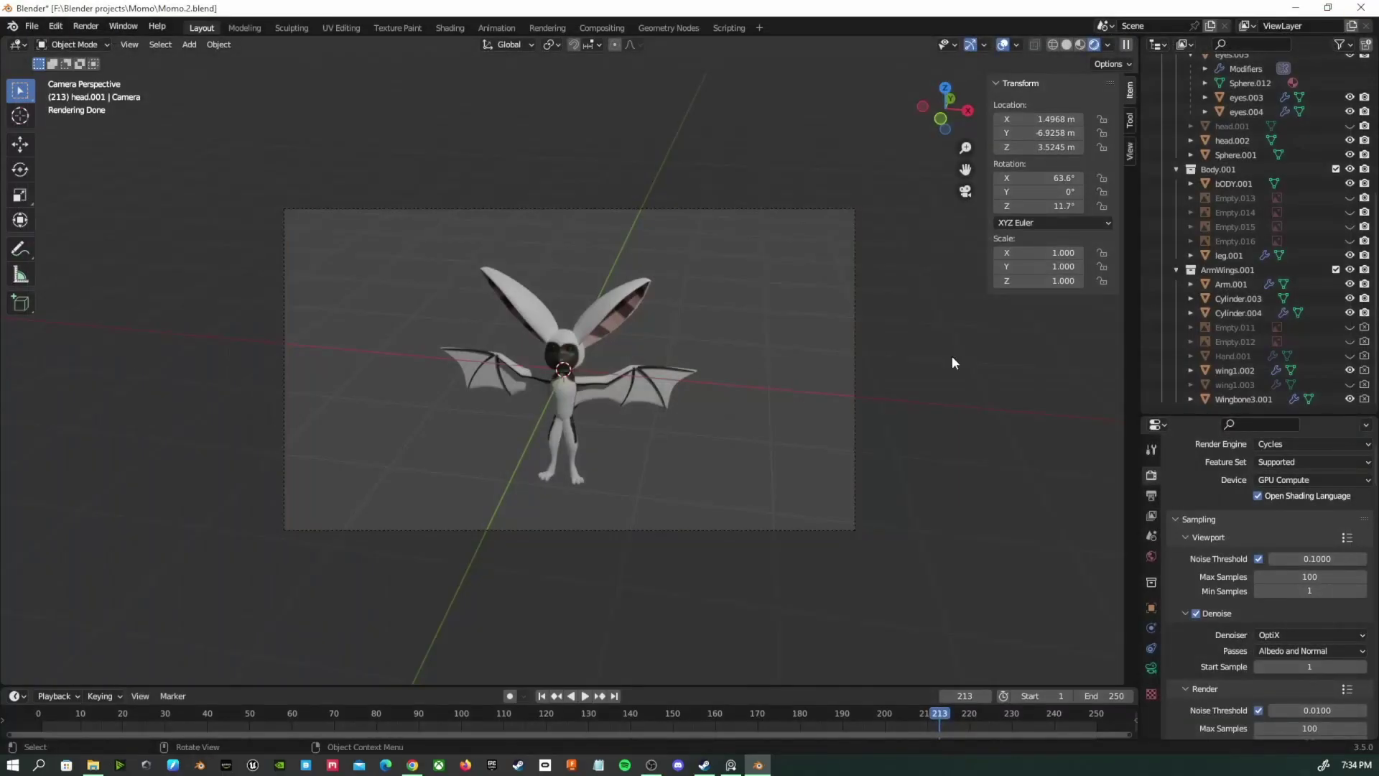
Make Hand.001 visible and renderable with wing1.002 and Wingbone3.001, keeping wing1.003 hidden
scroll(571, 330, up, 3)
click(571, 328)
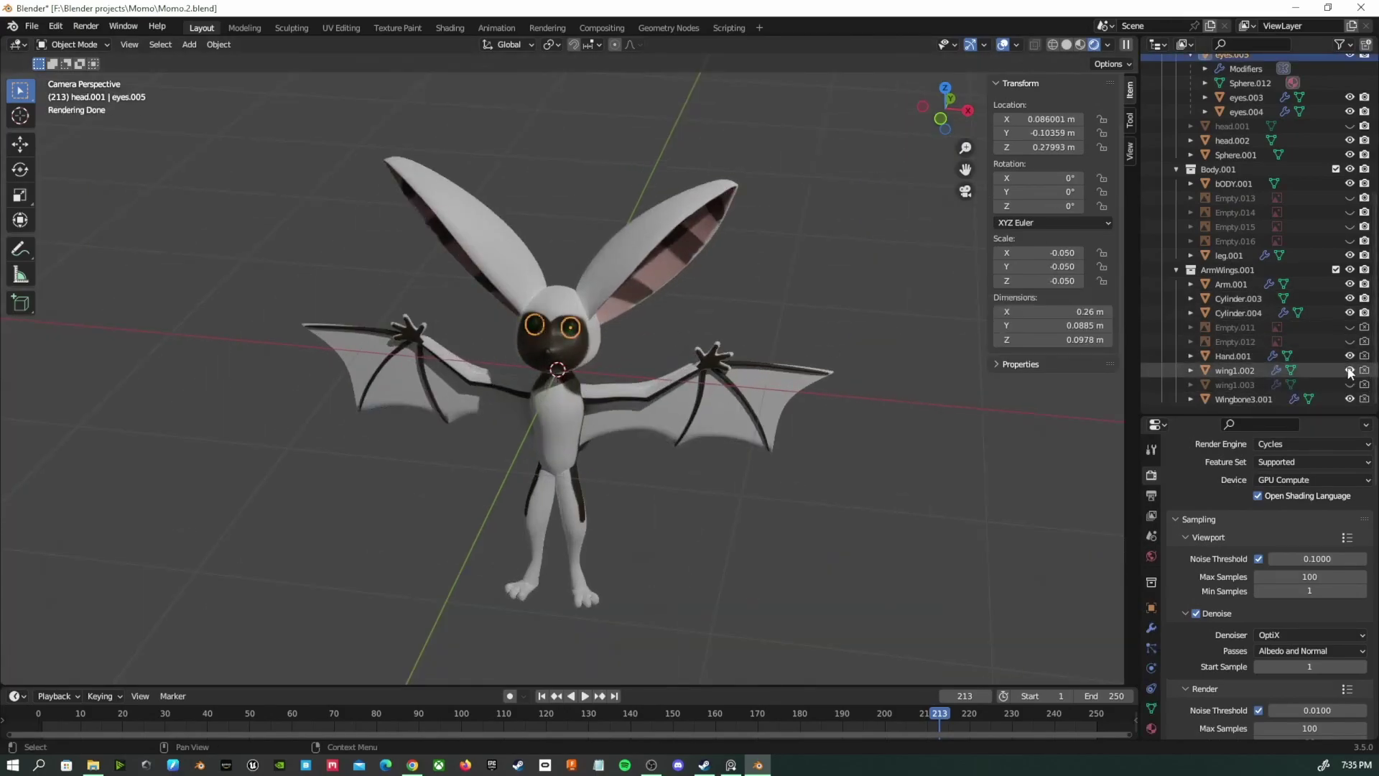
click(1349, 370)
click(1349, 370)
click(1349, 370)
click(1348, 369)
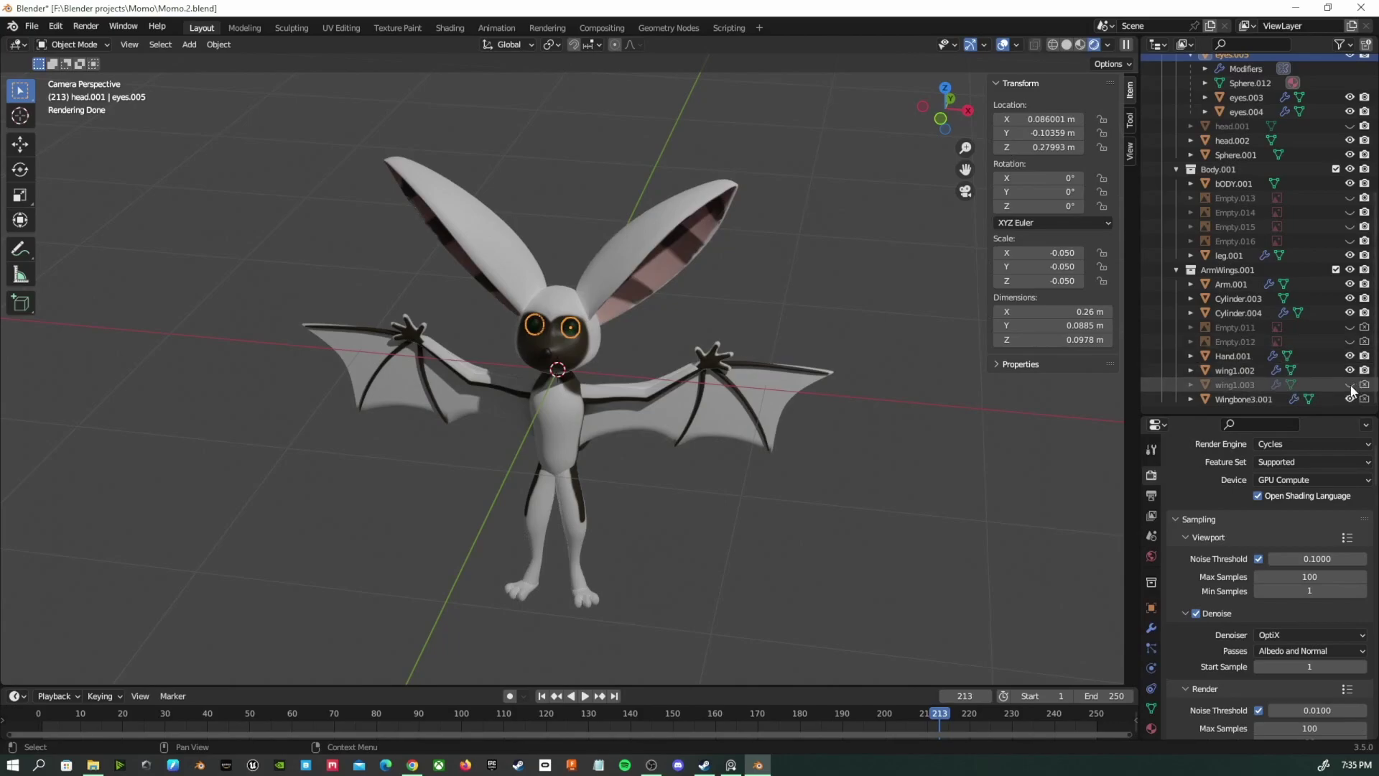
Exclude the hidden head.001 from rendering and make another test render of the camera view
scroll(1353, 399, up, 4)
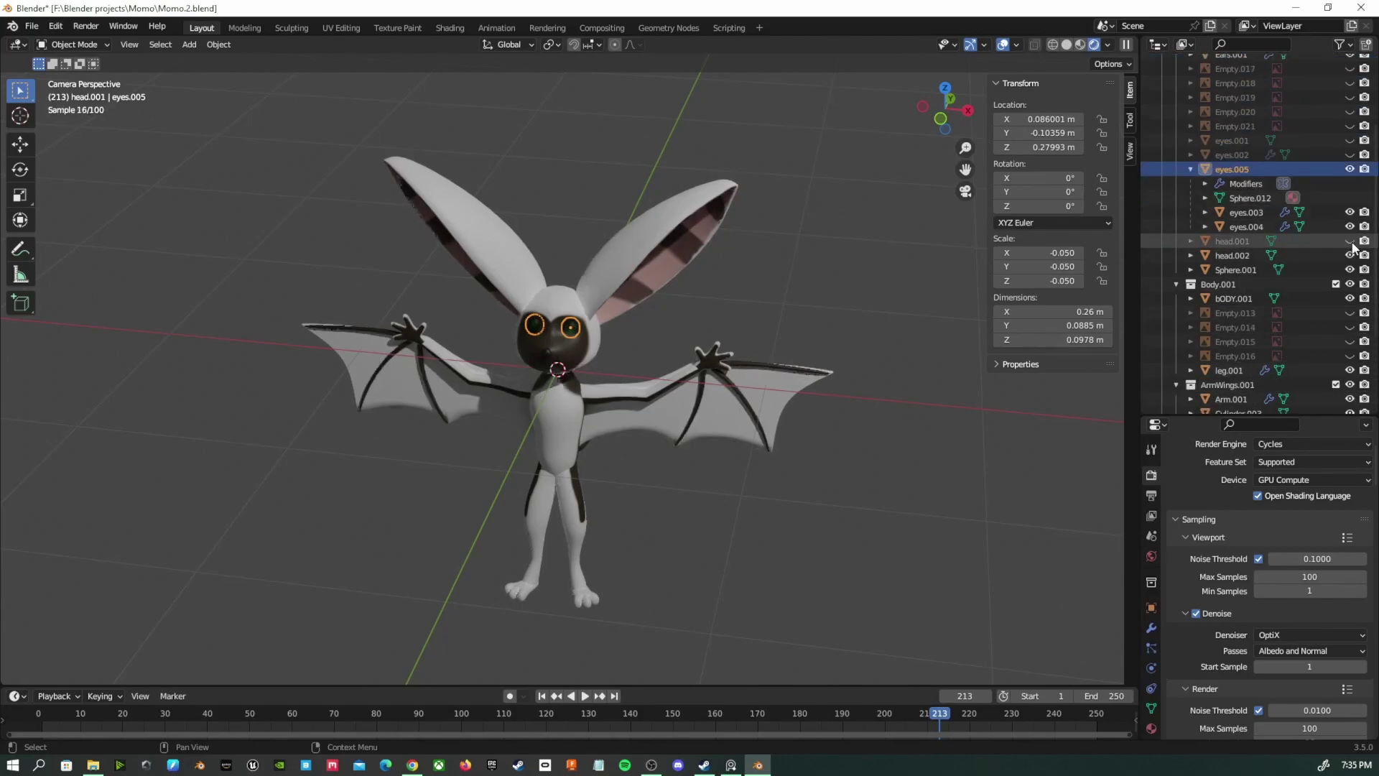
key(F12)
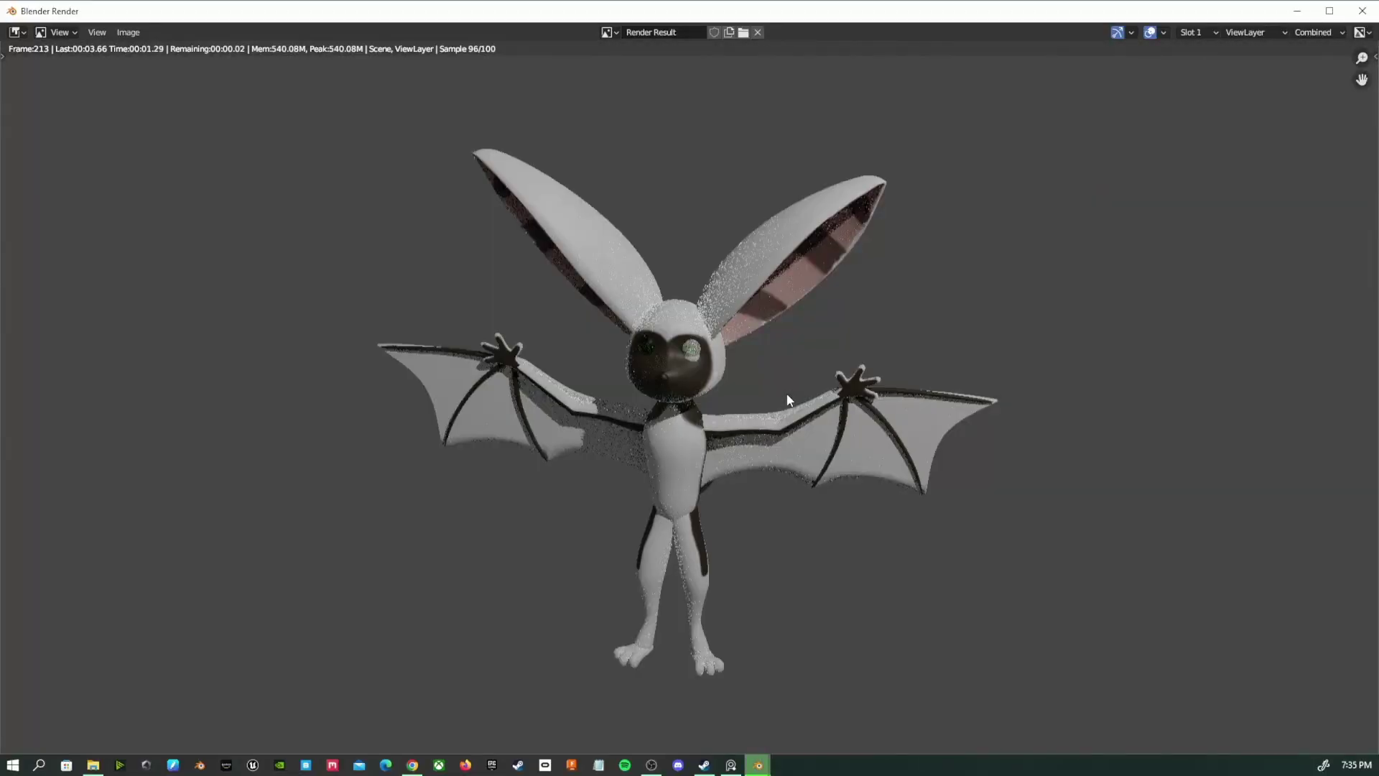
click(1363, 10)
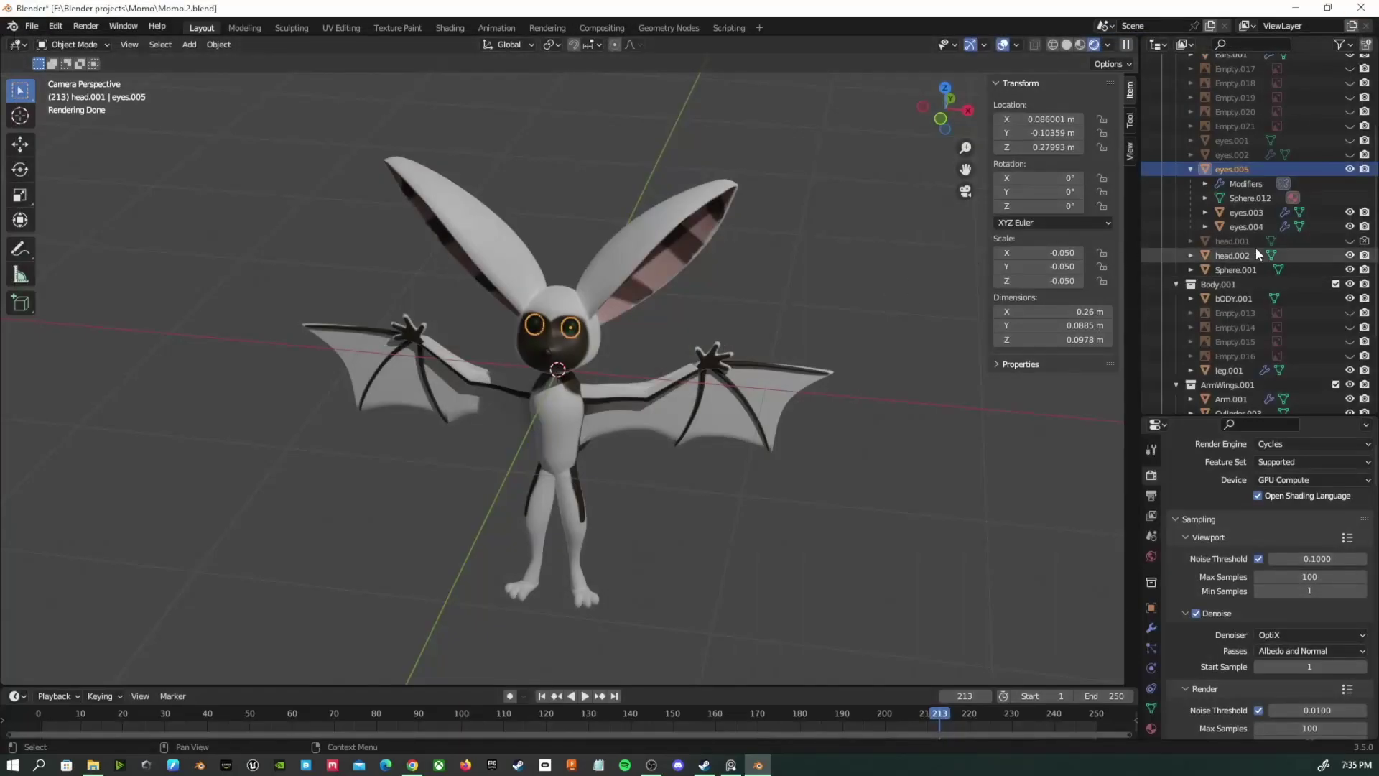
Exclude the hidden eyes.001 and eyes.002 from rendering and render the camera view
scroll(794, 293, up, 9)
click(1350, 155)
click(1349, 140)
click(1349, 141)
scroll(1358, 154, up, 2)
key(F12)
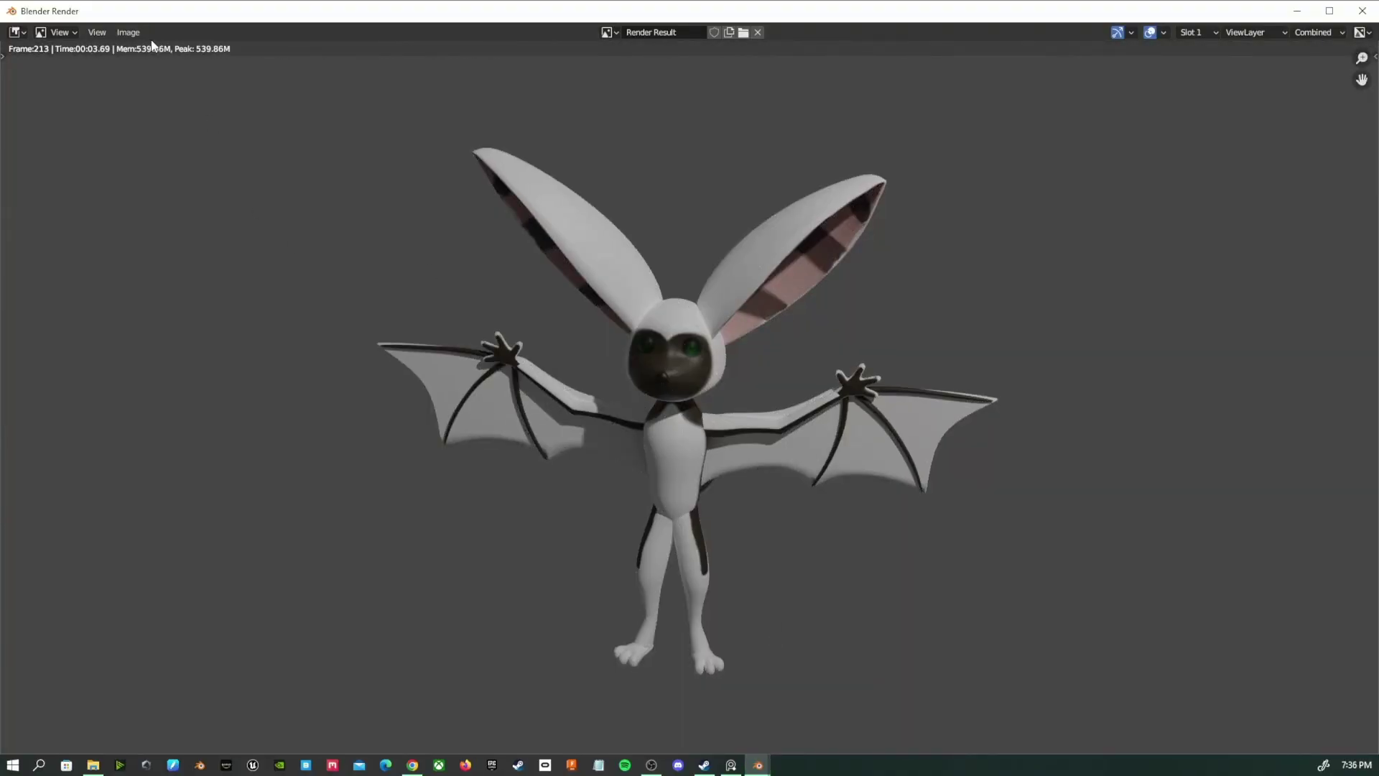
Save the rendered image as a PNG in the Momo project folder and select Slot 2 for the next render
click(128, 32)
click(172, 117)
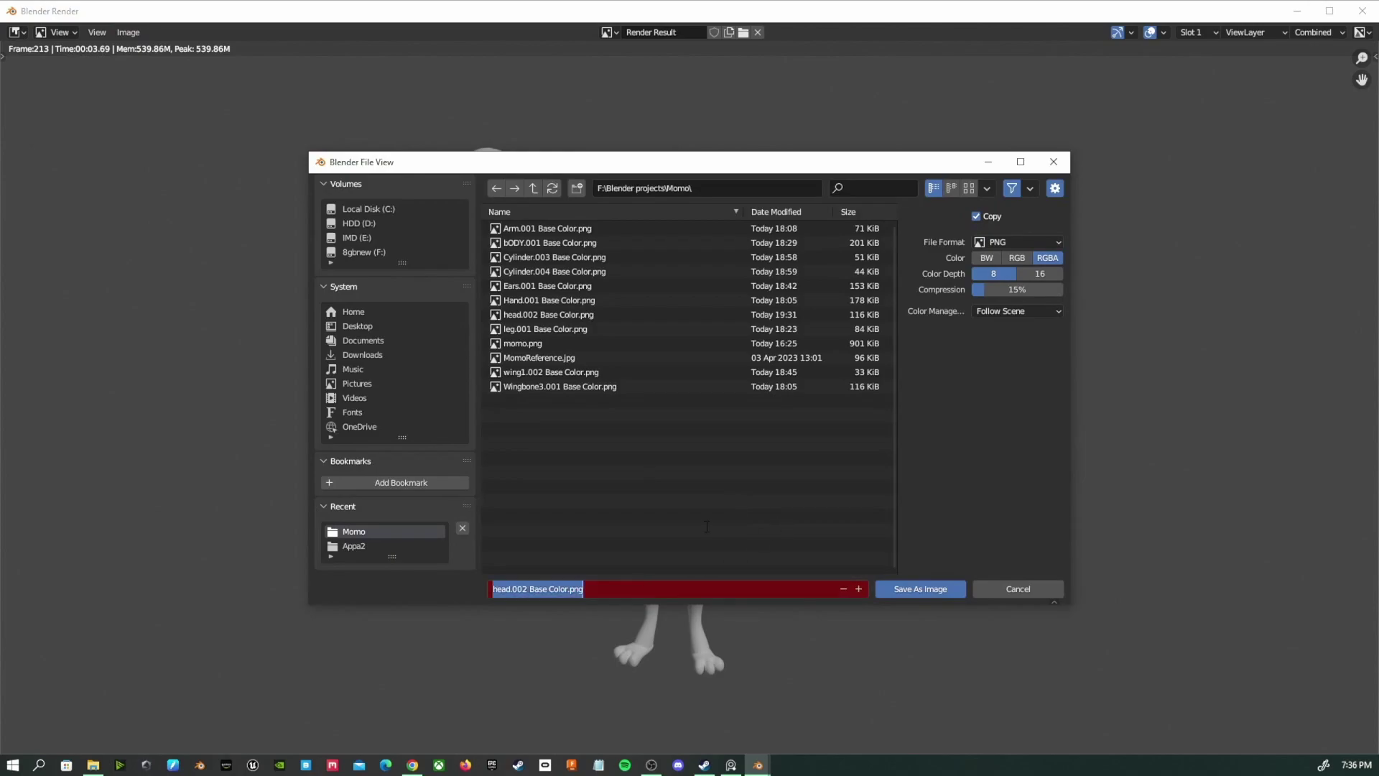
click(913, 595)
click(913, 593)
click(1198, 33)
click(1201, 63)
click(1296, 10)
Leave the camera view, select the camera and rotate it 22.5° about the global Z axis
middle_drag(812, 330, 661, 355)
scroll(503, 338, down, 4)
click(256, 273)
key(KP_1)
middle_drag(218, 302, 209, 372)
text(rz)
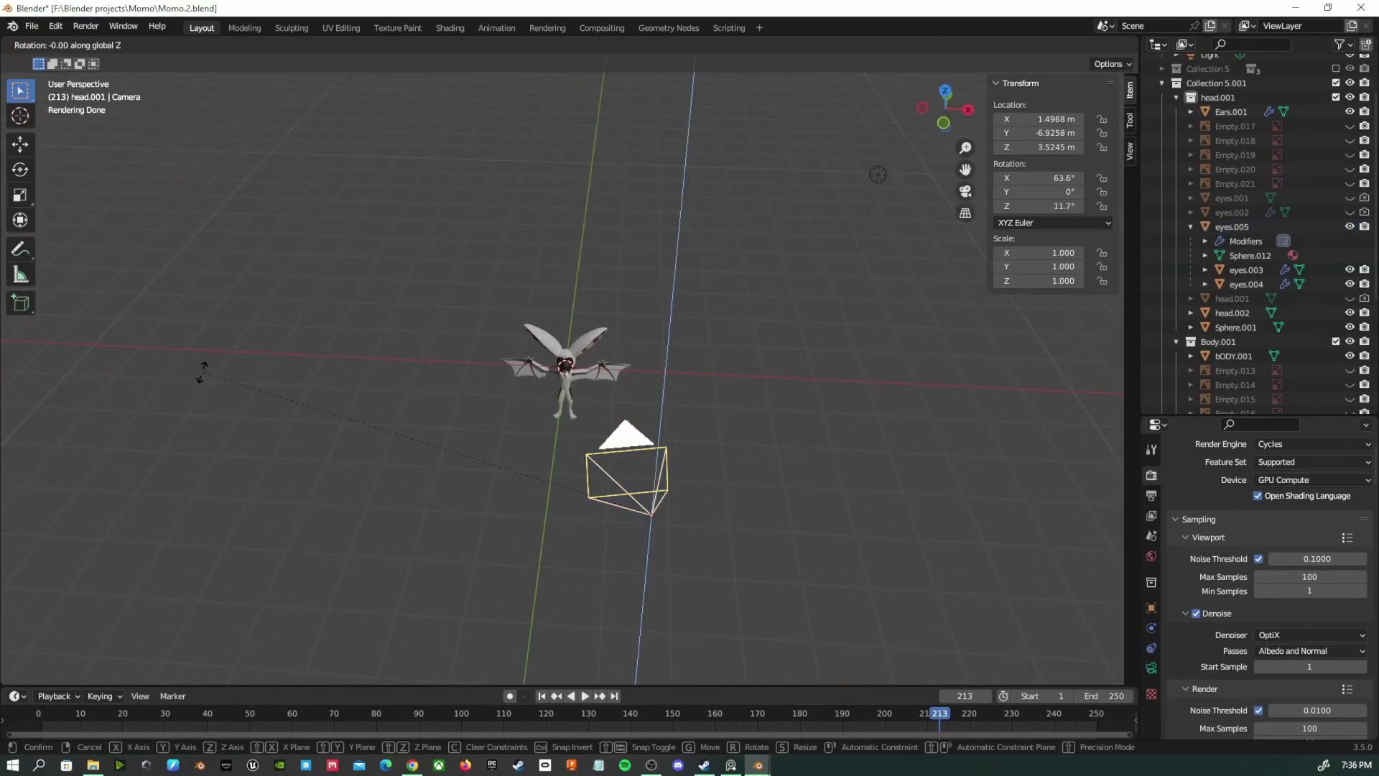
text(22.5)
key(Return)
Move the camera to about 3.02 m in X and -5.64 m in Y, and look through it
key(g)
key(y)
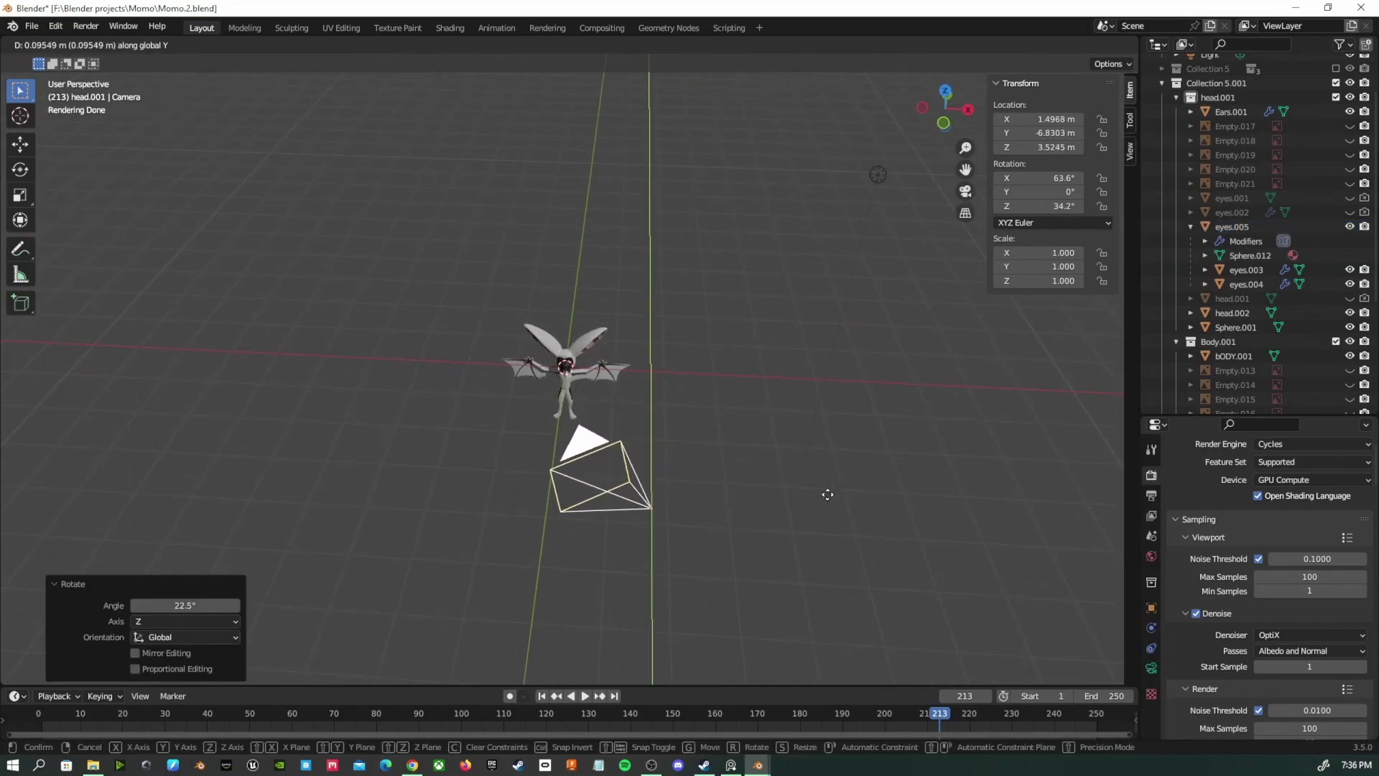
click(890, 471)
key(KP_0)
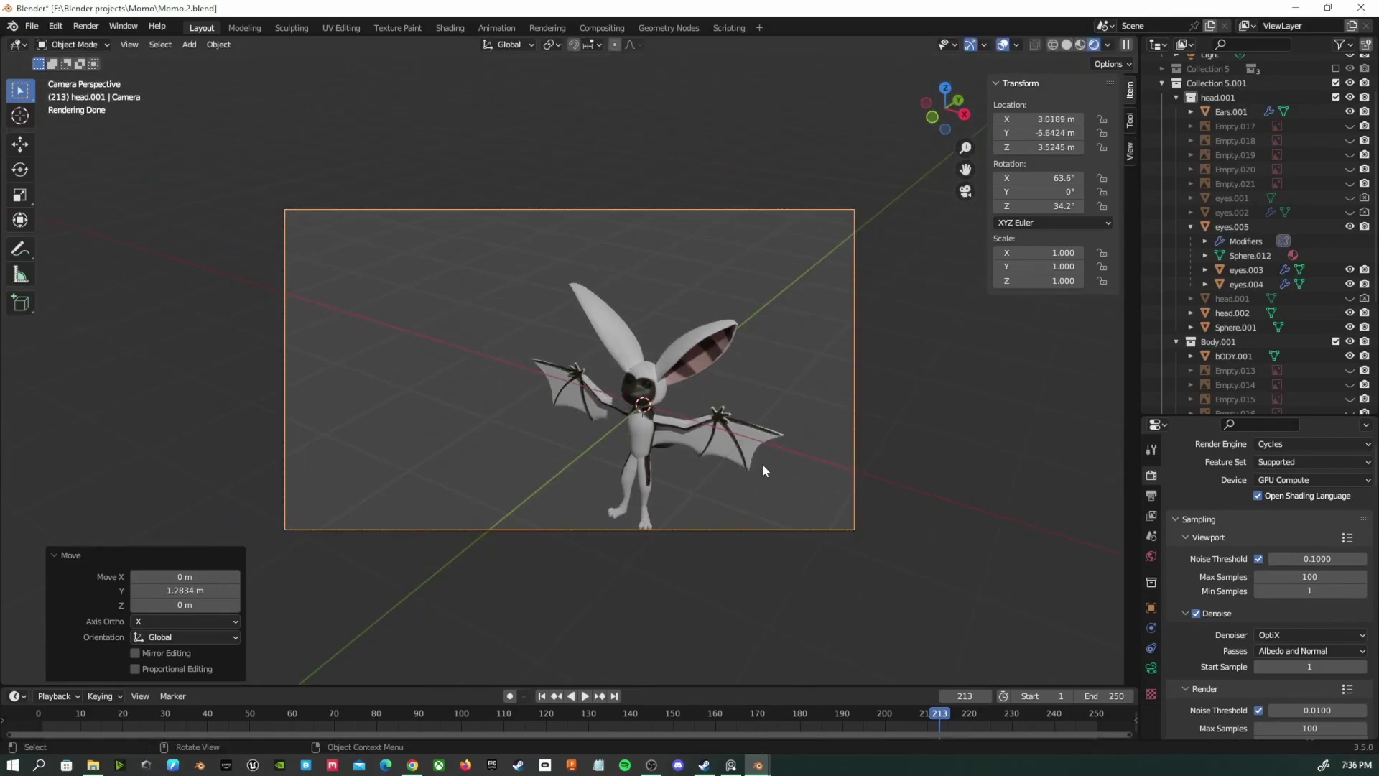
Rotate the camera to 52.4° about Z and move it about 2.74 m along the Y axis
key(r)
key(z)
click(685, 489)
key(g)
key(y)
click(929, 522)
Move the camera along X and Z to frame the whole model from the side, and render the view
key(g)
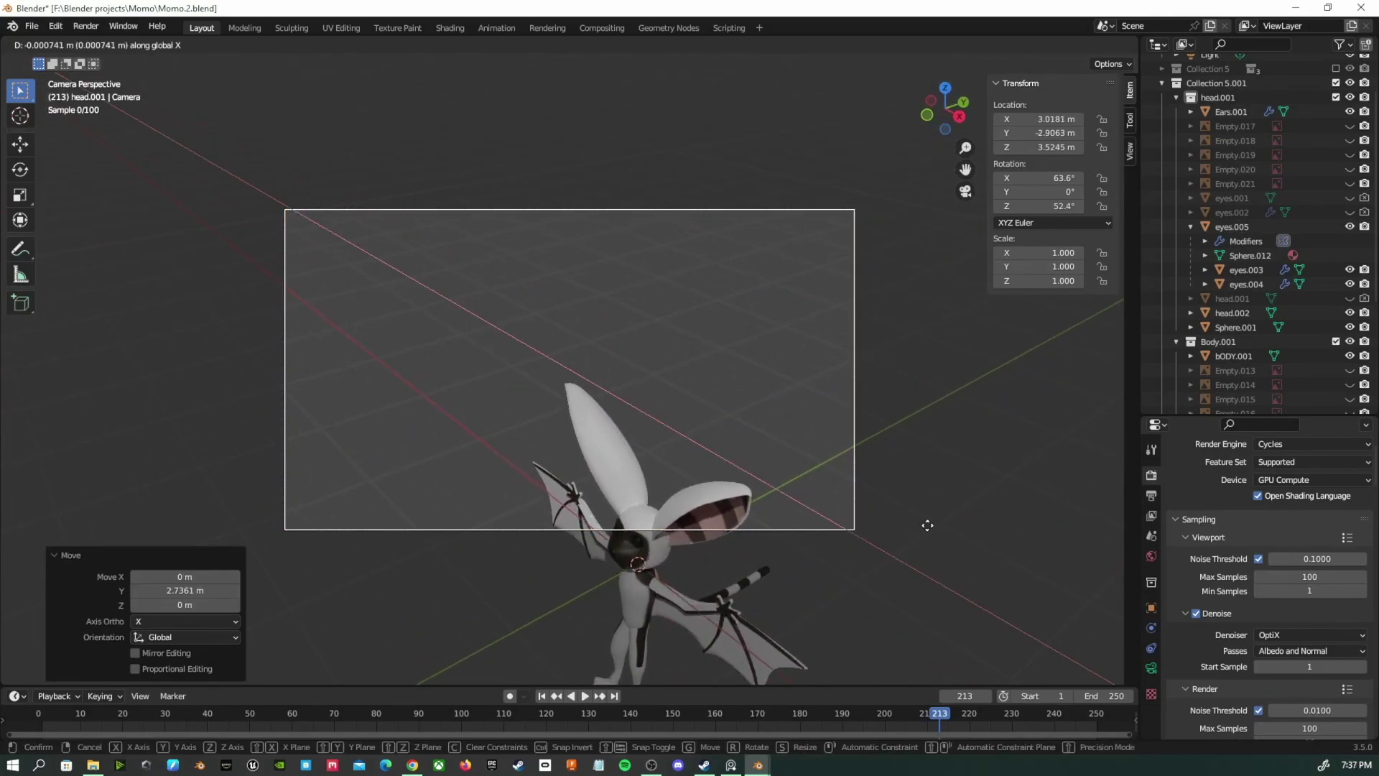
key(x)
click(748, 462)
key(g)
key(z)
click(633, 543)
key(F12)
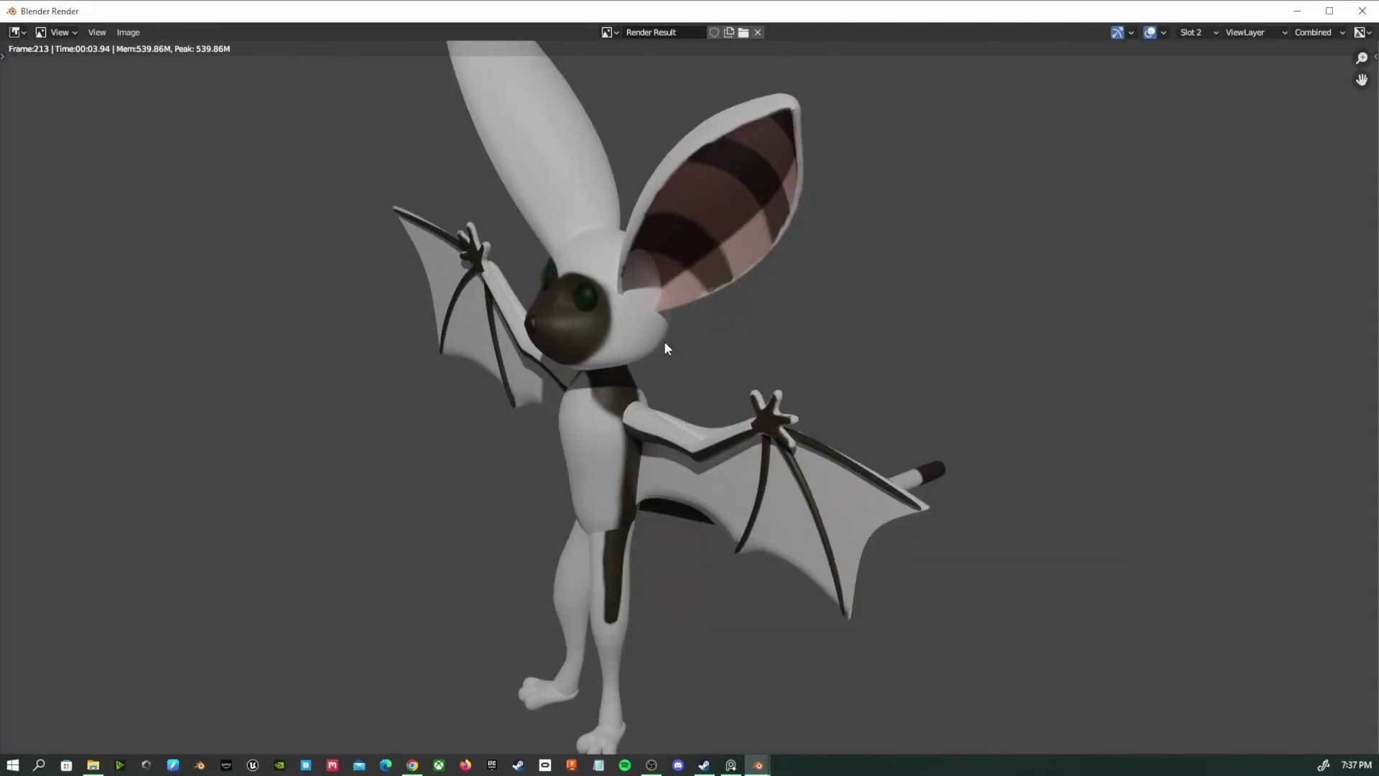